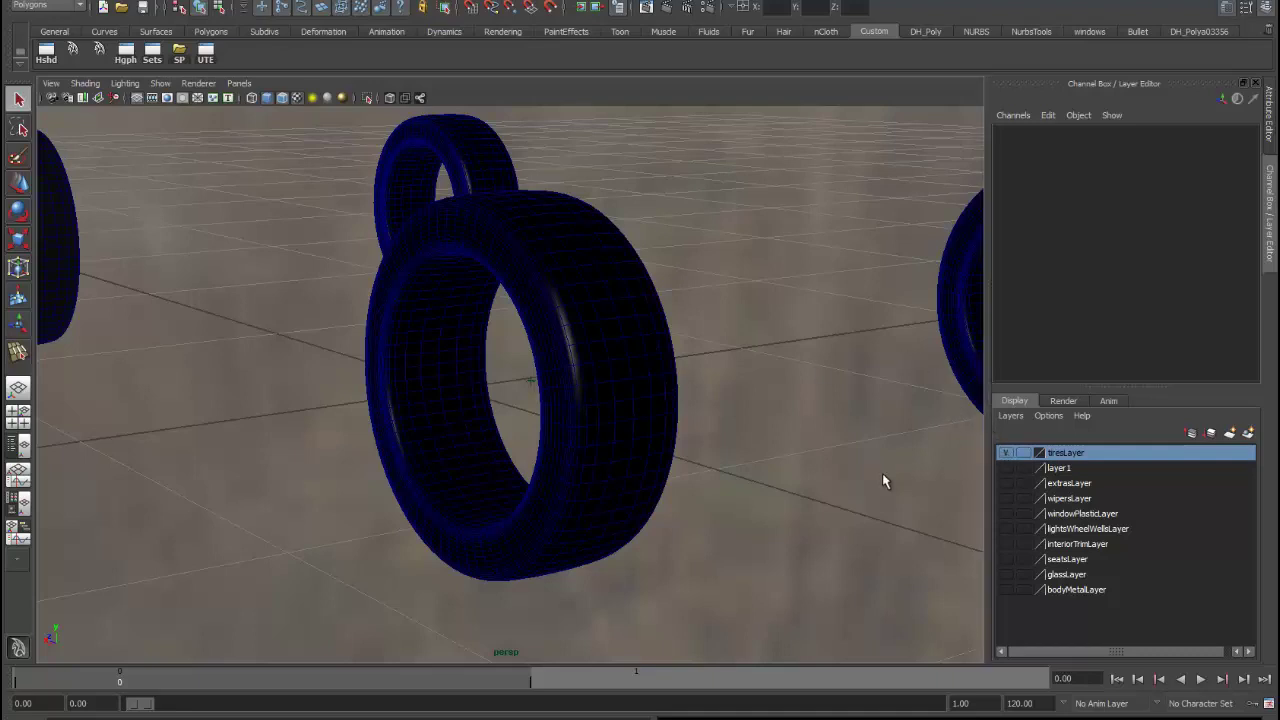
# Check the tires against the rims and the car body by briefly showing layer1 and bodyMetalLayer, leaving both hidden.
pyautogui.keyDown('alt'); pyautogui.moveTo(809, 460); pyautogui.dragTo(494, 497, button='right'); pyautogui.keyUp('alt')
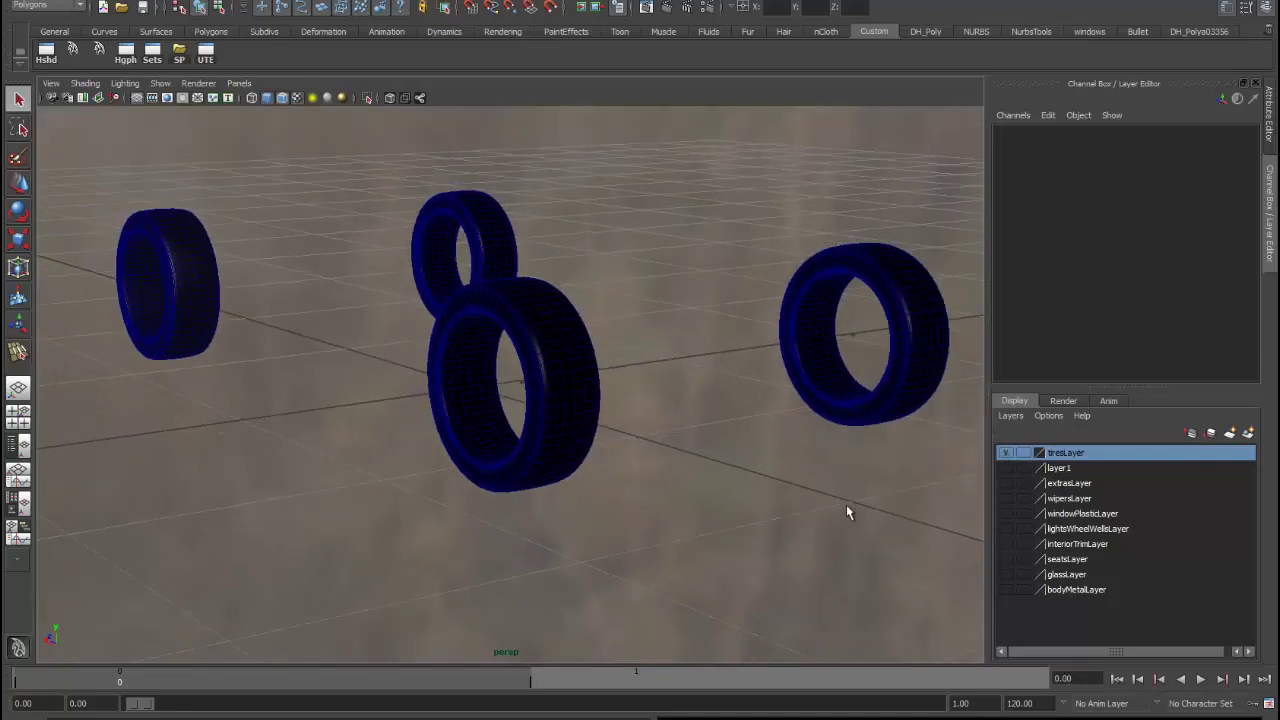
pyautogui.click(1006, 468)
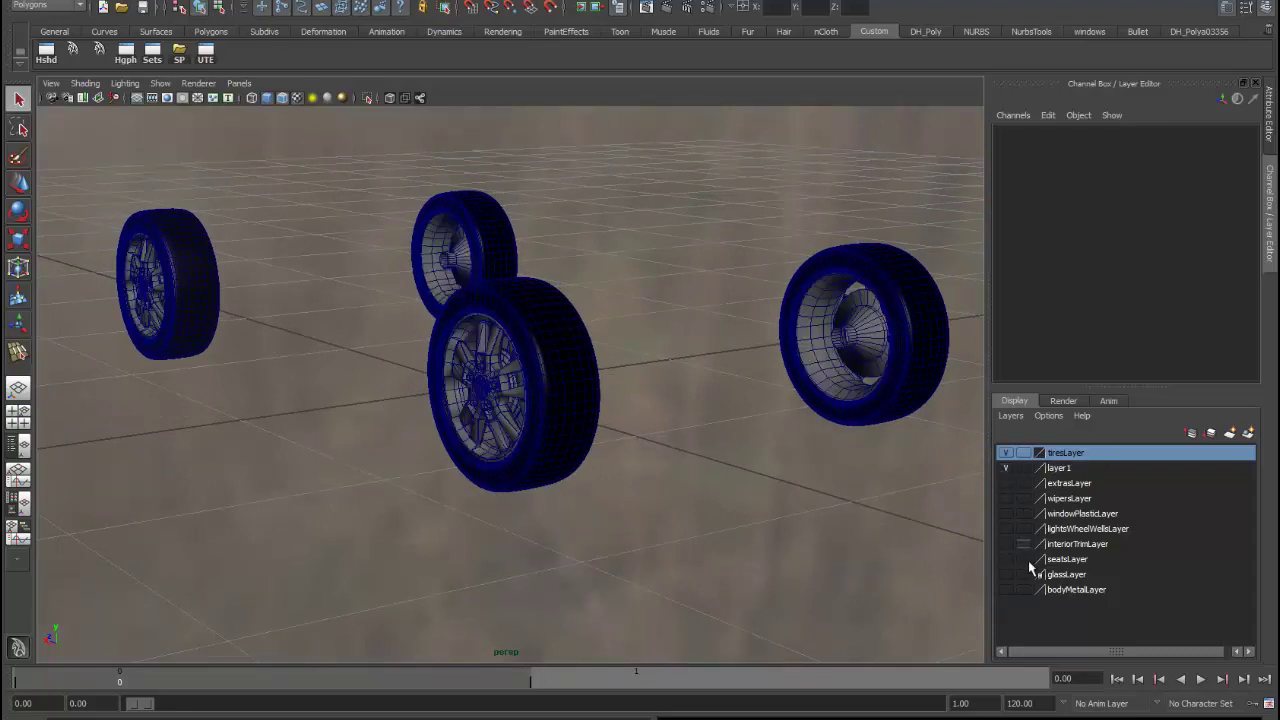
pyautogui.click(1006, 589)
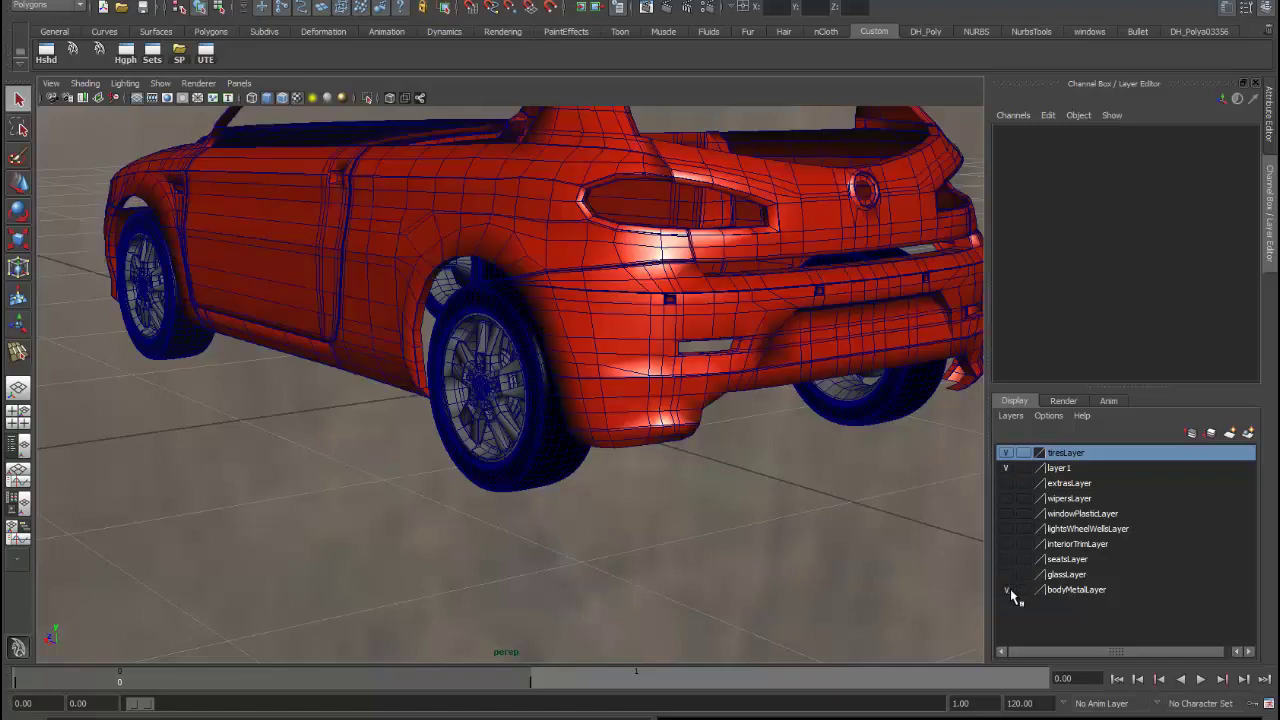
pyautogui.click(1008, 590)
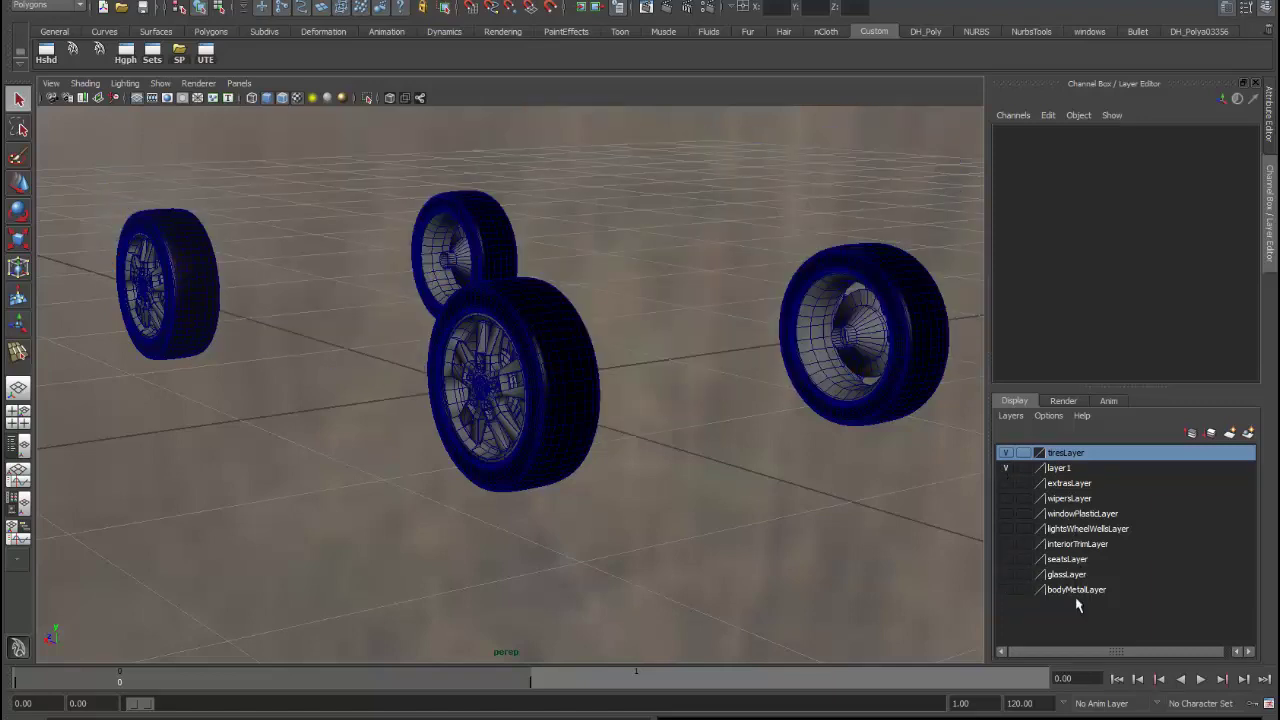
pyautogui.click(1007, 468)
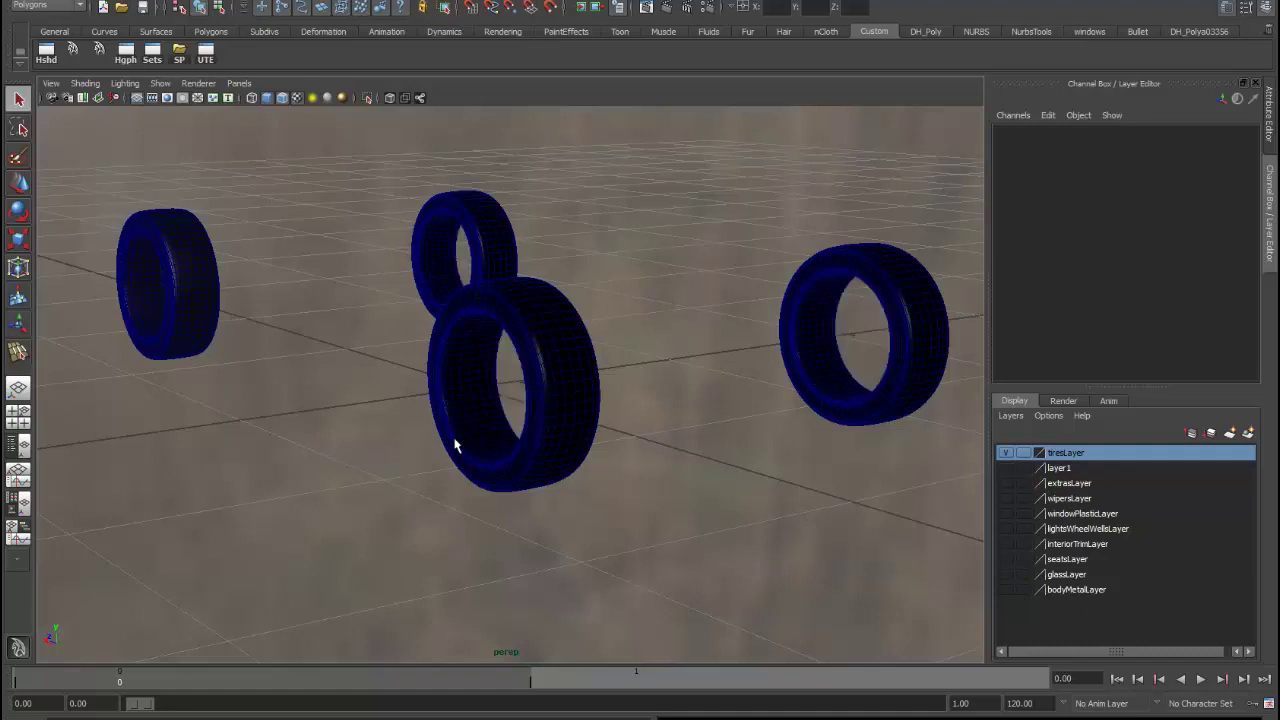
# Select the left rear tire, frame it in the view, and open the UV Texture Editor.
pyautogui.keyDown('alt'); pyautogui.moveTo(523, 429); pyautogui.dragTo(591, 423, button='right'); pyautogui.keyUp('alt')
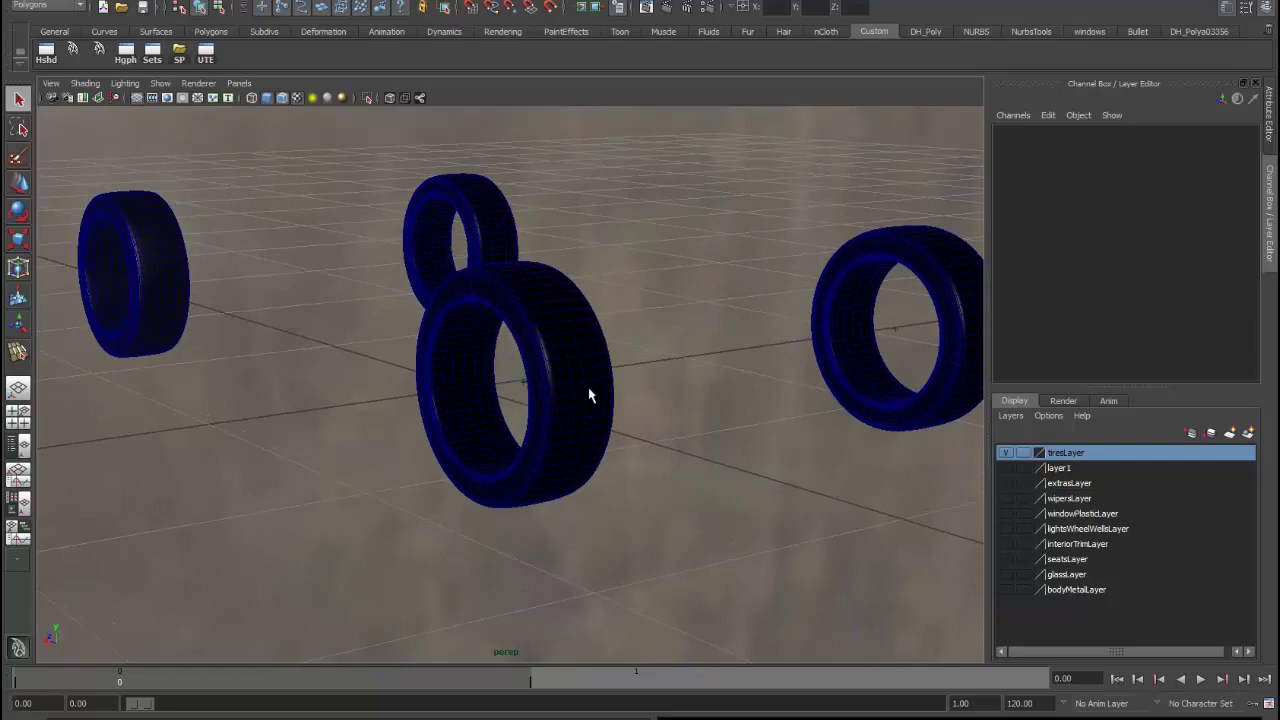
pyautogui.click(590, 396)
pyautogui.press('f')
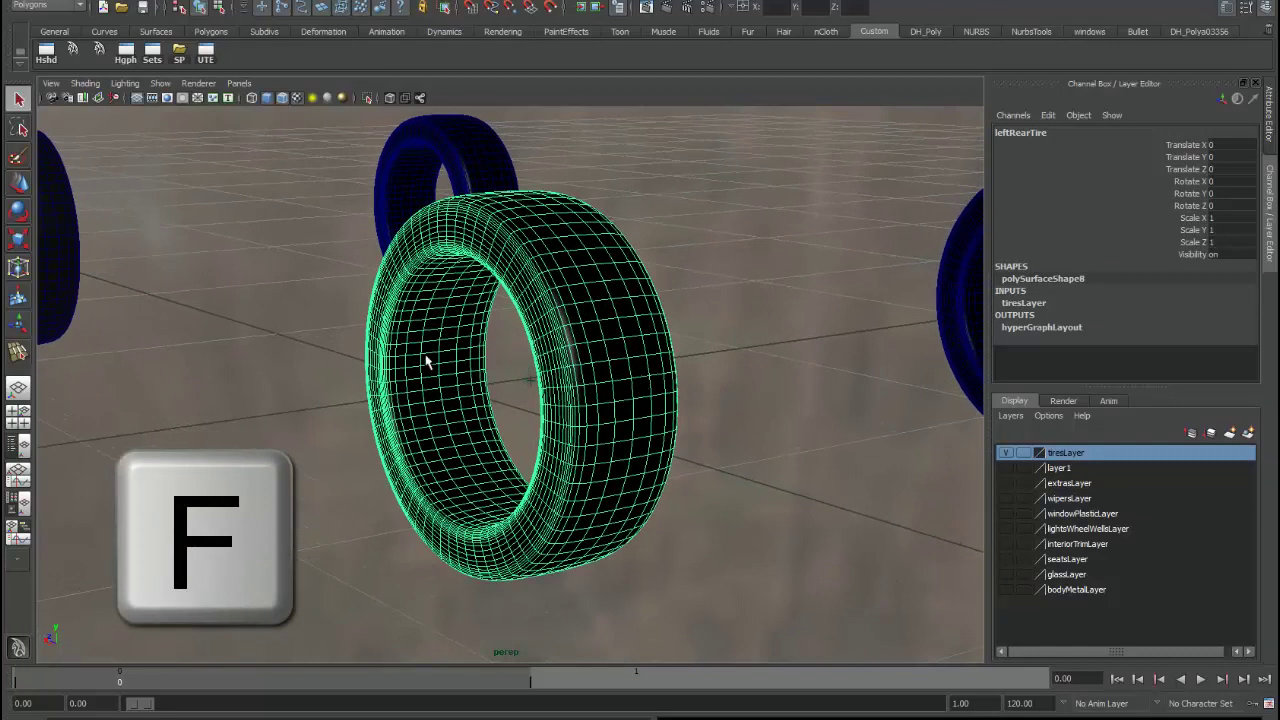
pyautogui.moveTo(425, 360)
pyautogui.keyDown('alt'); pyautogui.mouseDown()
pyautogui.moveTo(666, 349)
pyautogui.moveTo(551, 360)
pyautogui.moveTo(417, 337)
pyautogui.moveTo(343, 276)
pyautogui.moveTo(289, 357)
pyautogui.moveTo(480, 371)
pyautogui.moveTo(412, 340)
pyautogui.mouseUp(); pyautogui.keyUp('alt')
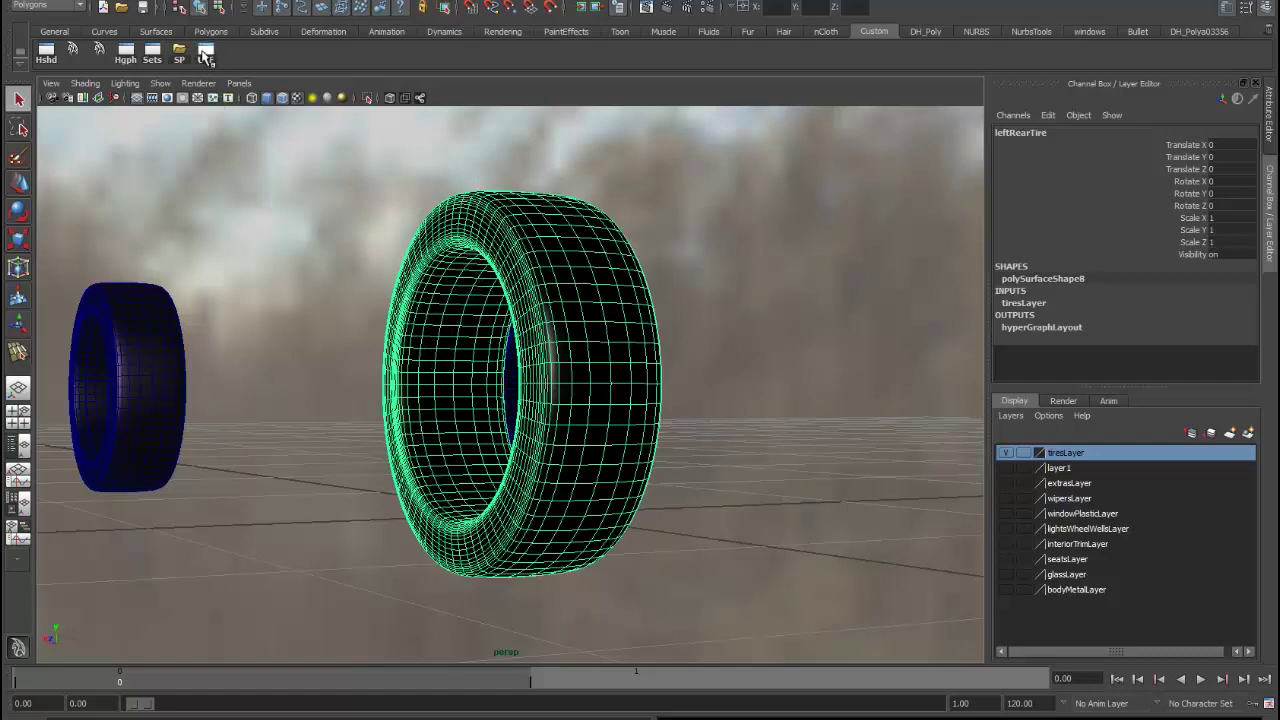
pyautogui.click(205, 53)
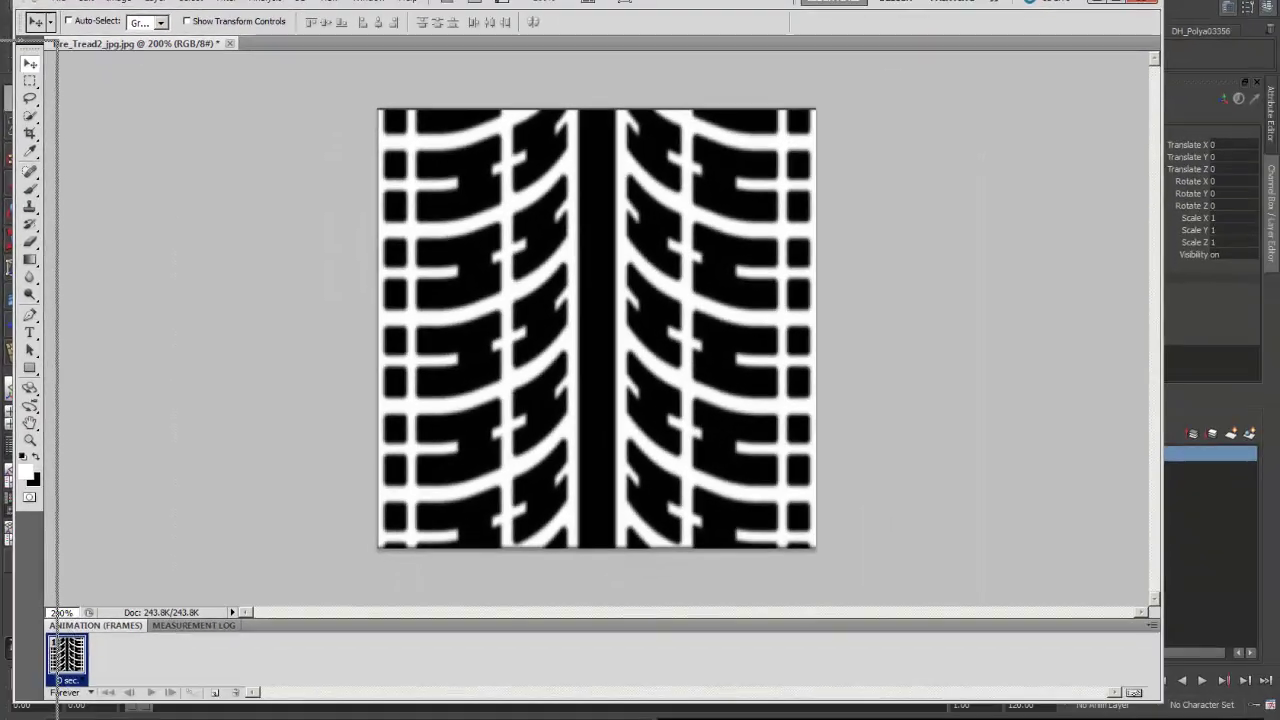
# Switch to Photoshop and offset the tire tread image 100 pixels right with undefined areas set to Wrap Around.
pyautogui.hotkey('alt', 'Tab')
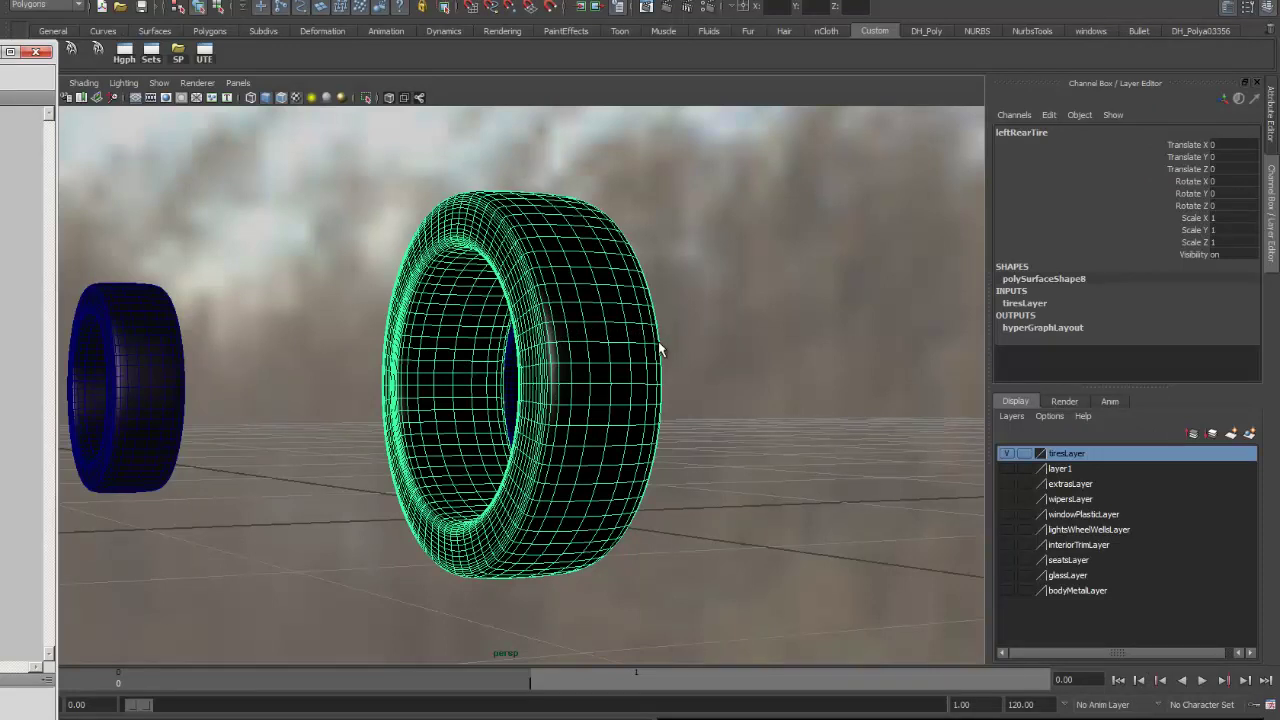
pyautogui.hotkey('alt', 'Tab')
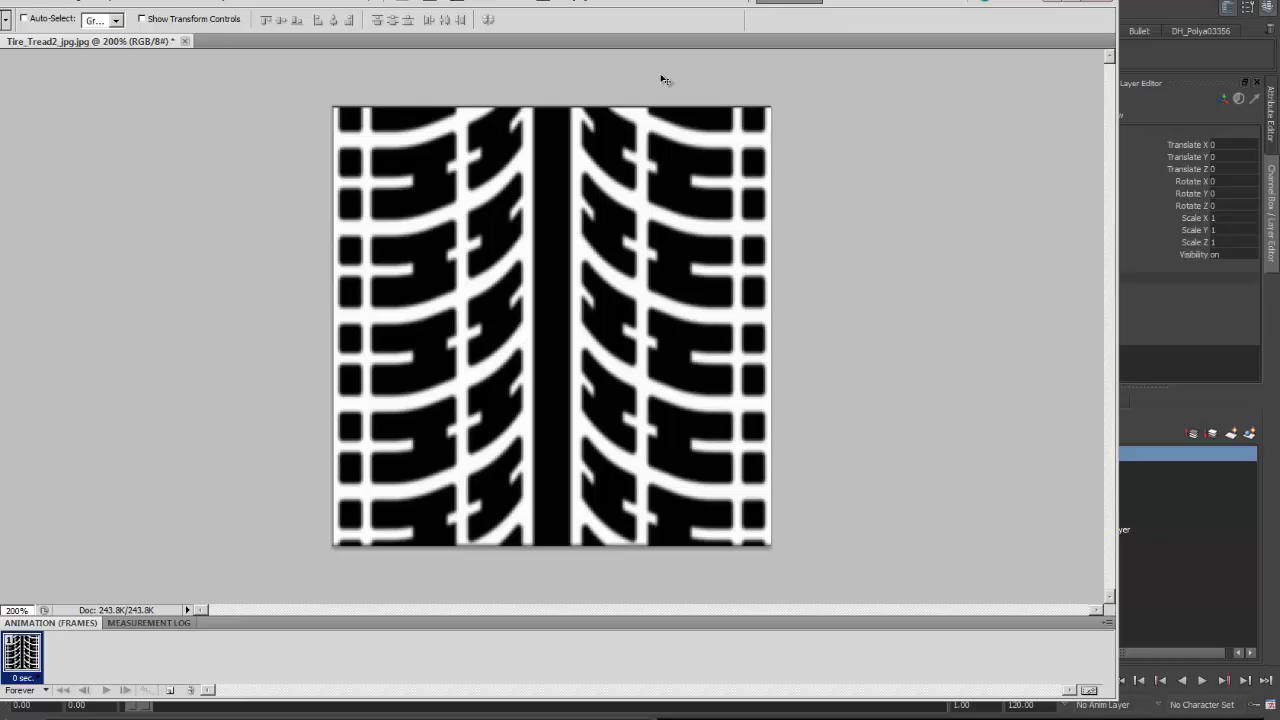
pyautogui.moveTo(688, 2); pyautogui.dragTo(790, 4)
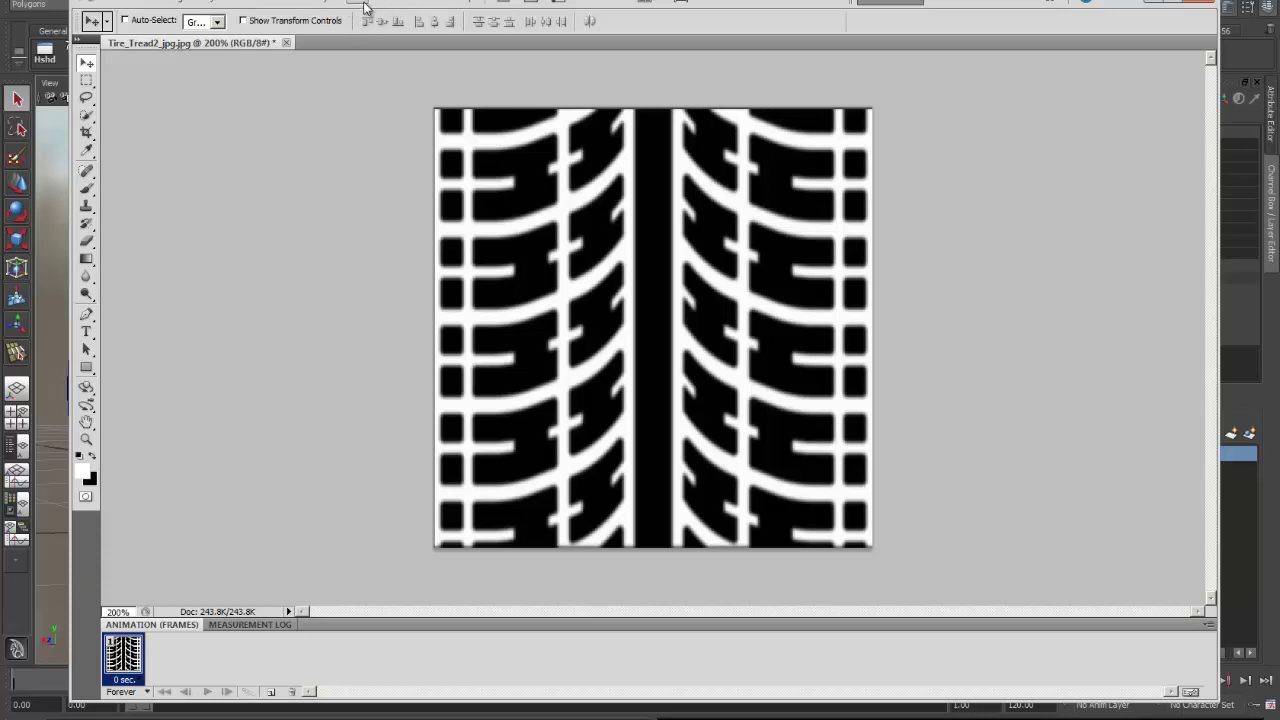
pyautogui.click(296, 6)
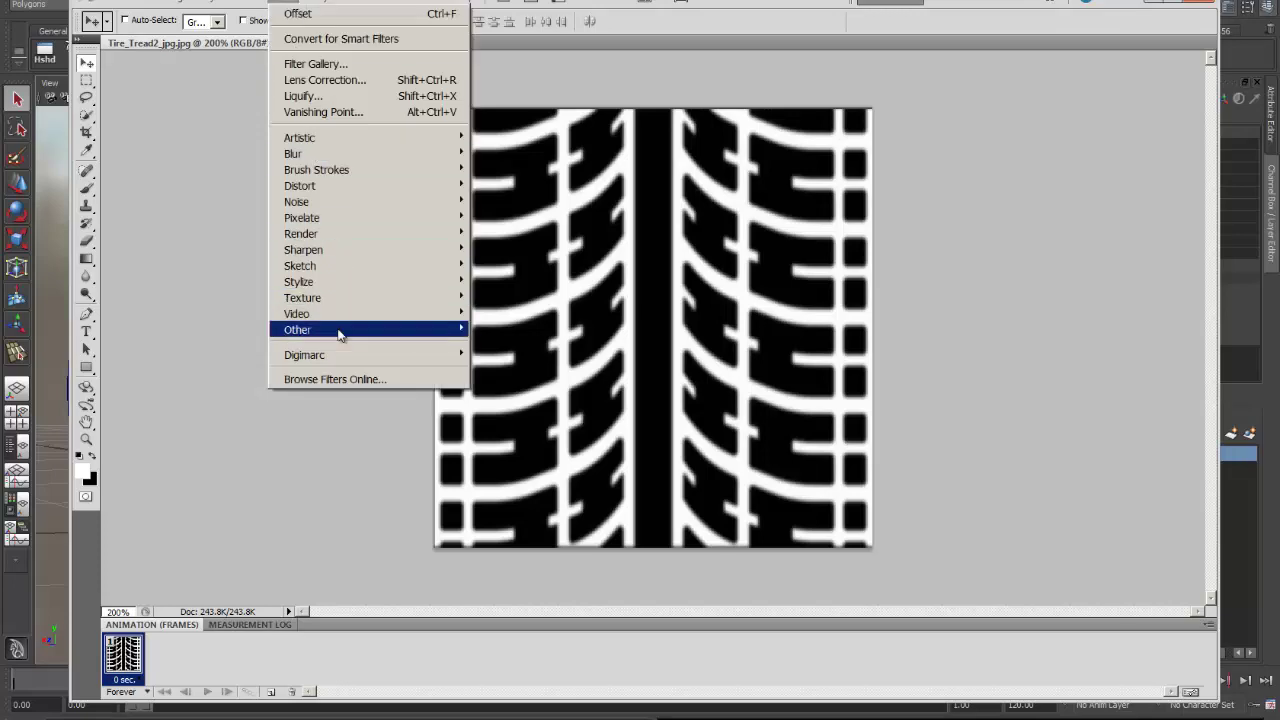
pyautogui.moveTo(338, 332)
pyautogui.click(233, 393)
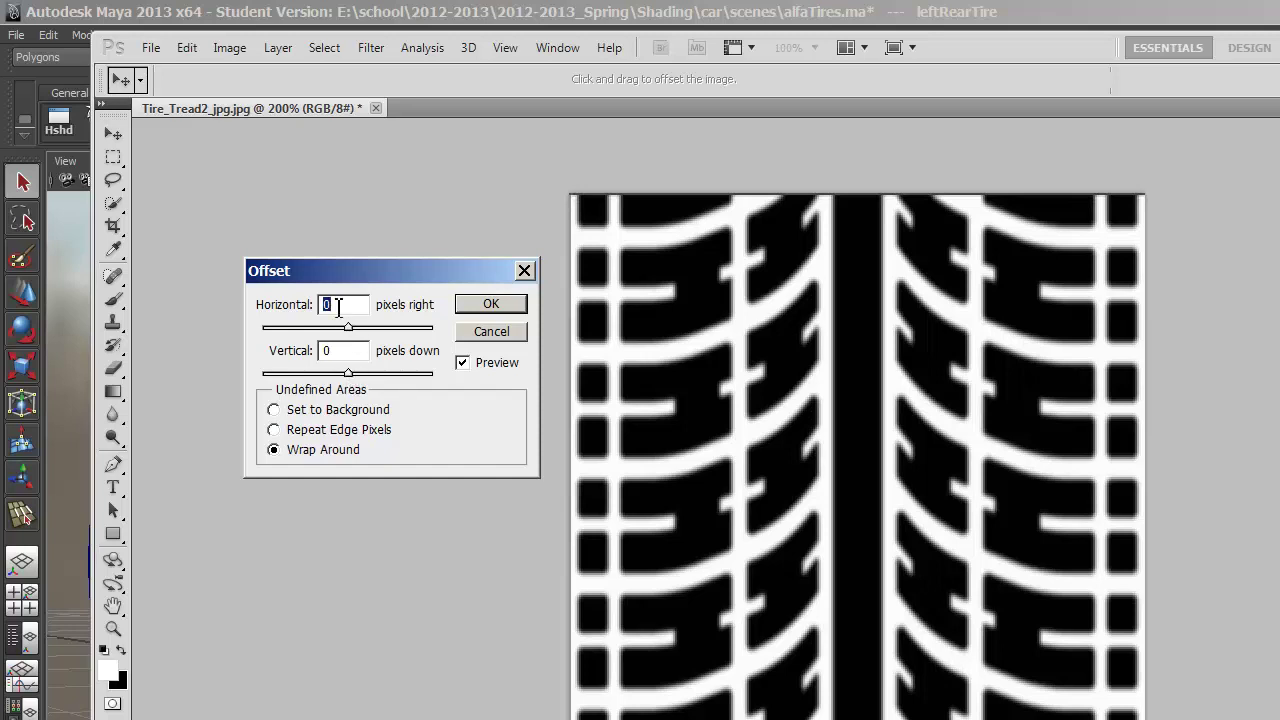
pyautogui.write('0')
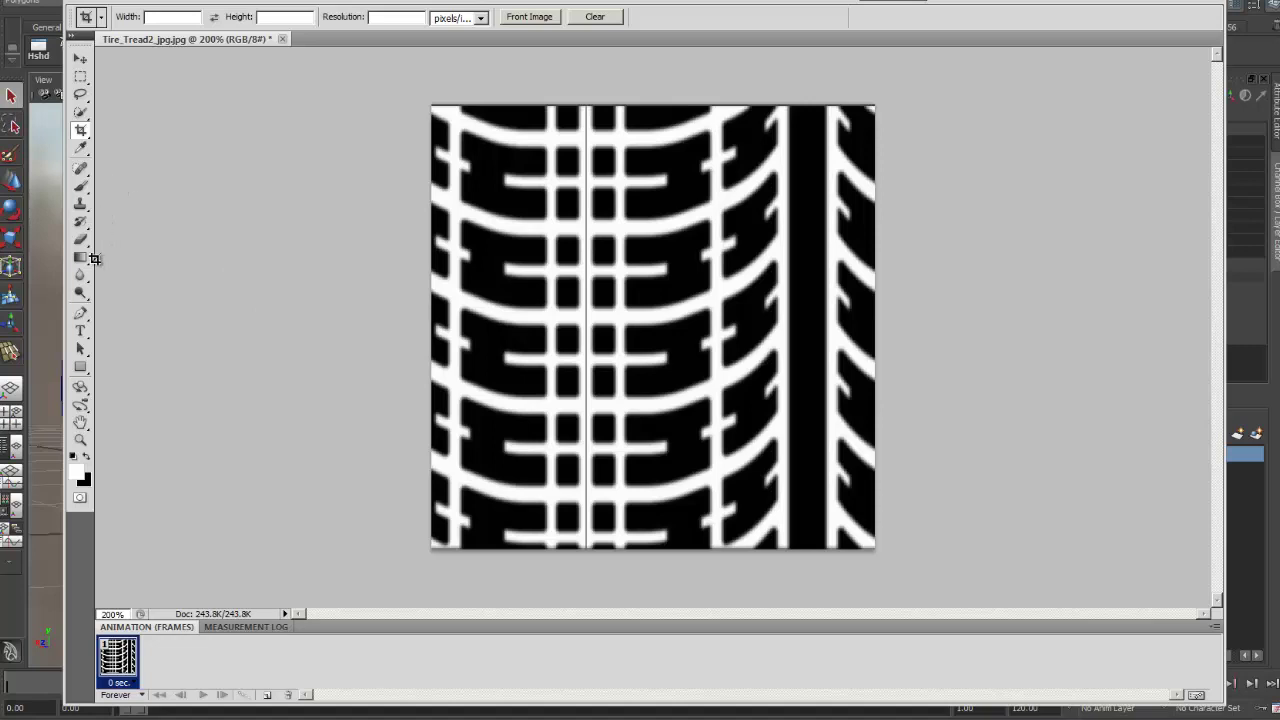
# Select a narrow full-height strip around the vertical seam, paint it white with the Brush tool, and deselect it.
pyautogui.click(80, 77)
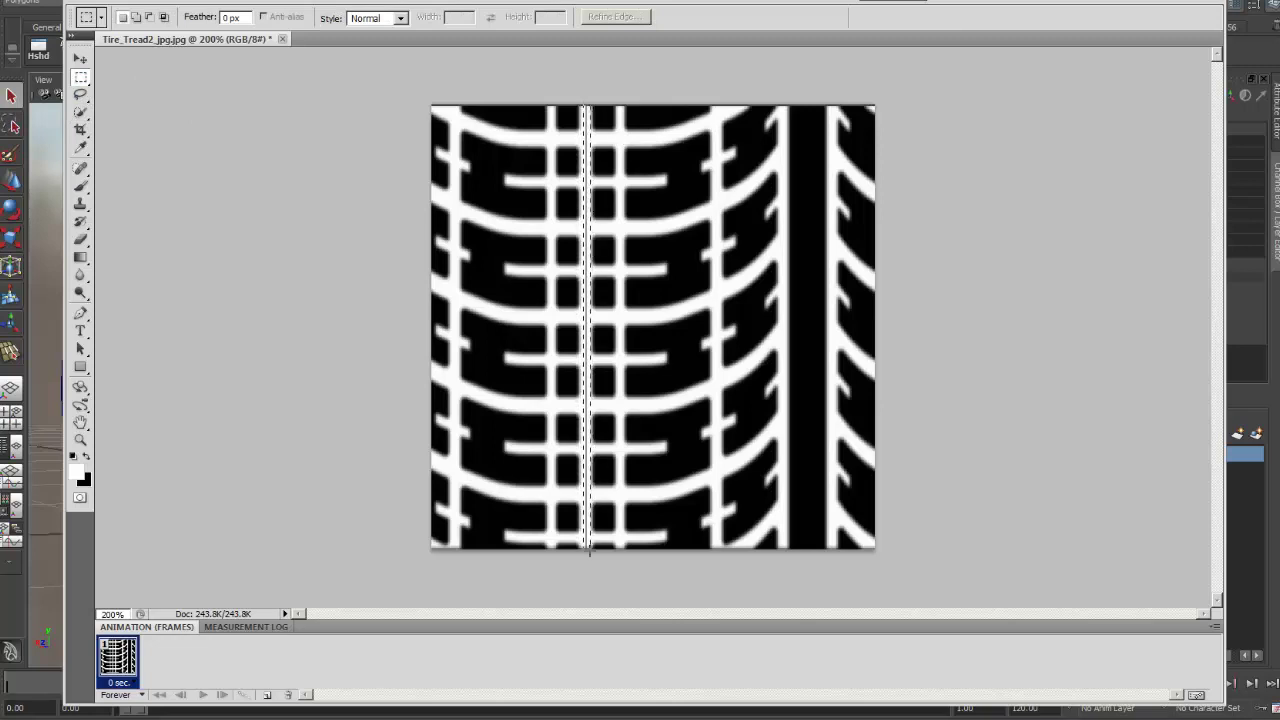
pyautogui.moveTo(588, 556); pyautogui.dragTo(587, 556)
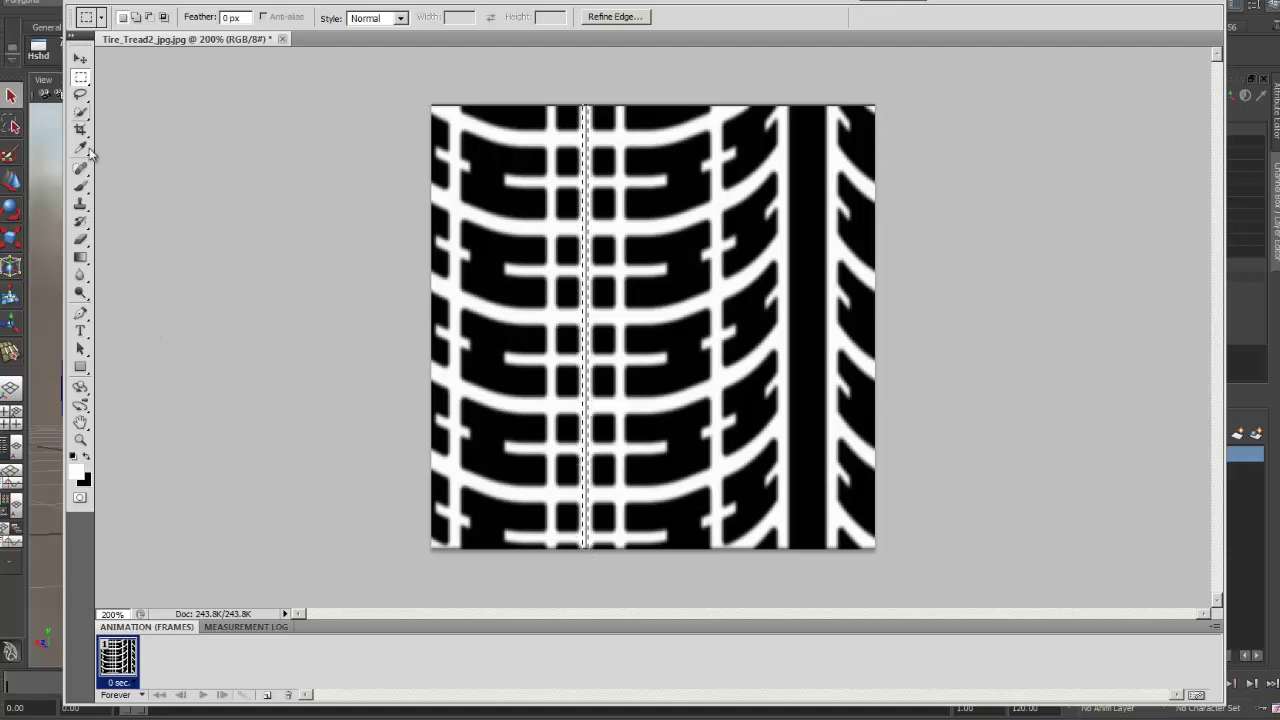
pyautogui.click(80, 187)
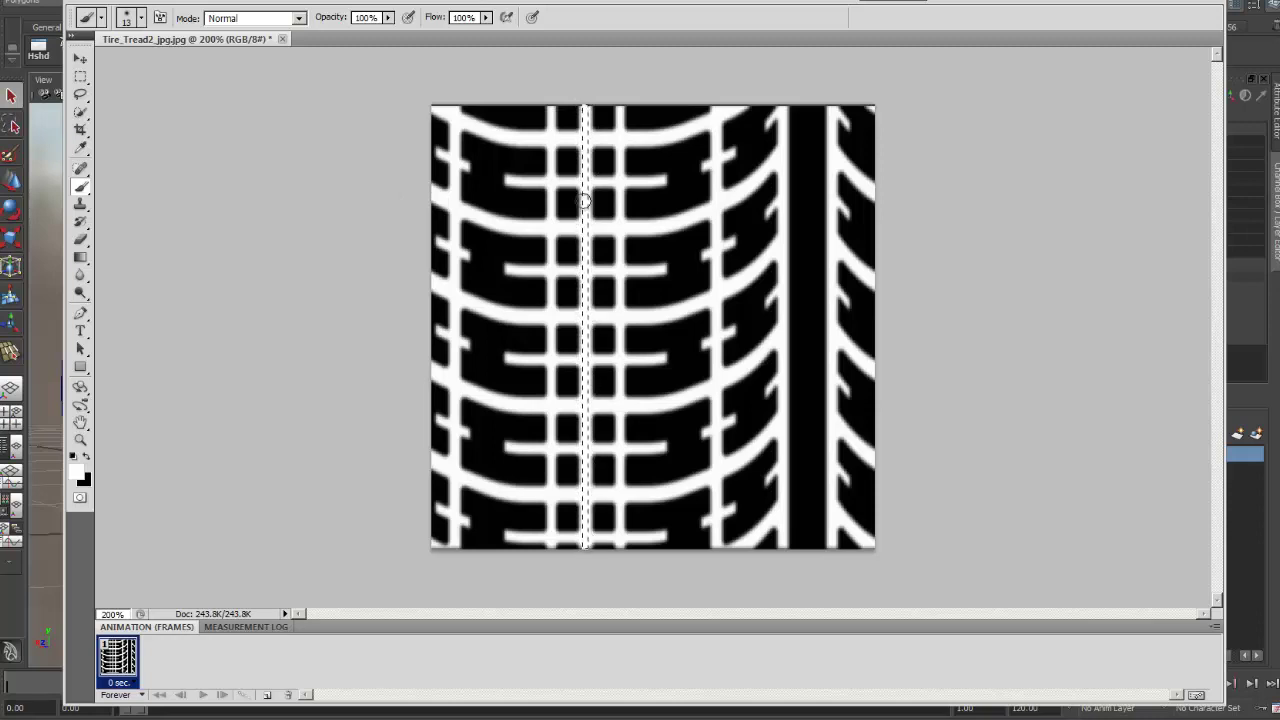
pyautogui.hotkey('ctrl', 'd')
# Offset the tread image -100 pixels horizontally and +172 pixels vertically, using Wrap Around.
pyautogui.click(285, 2)
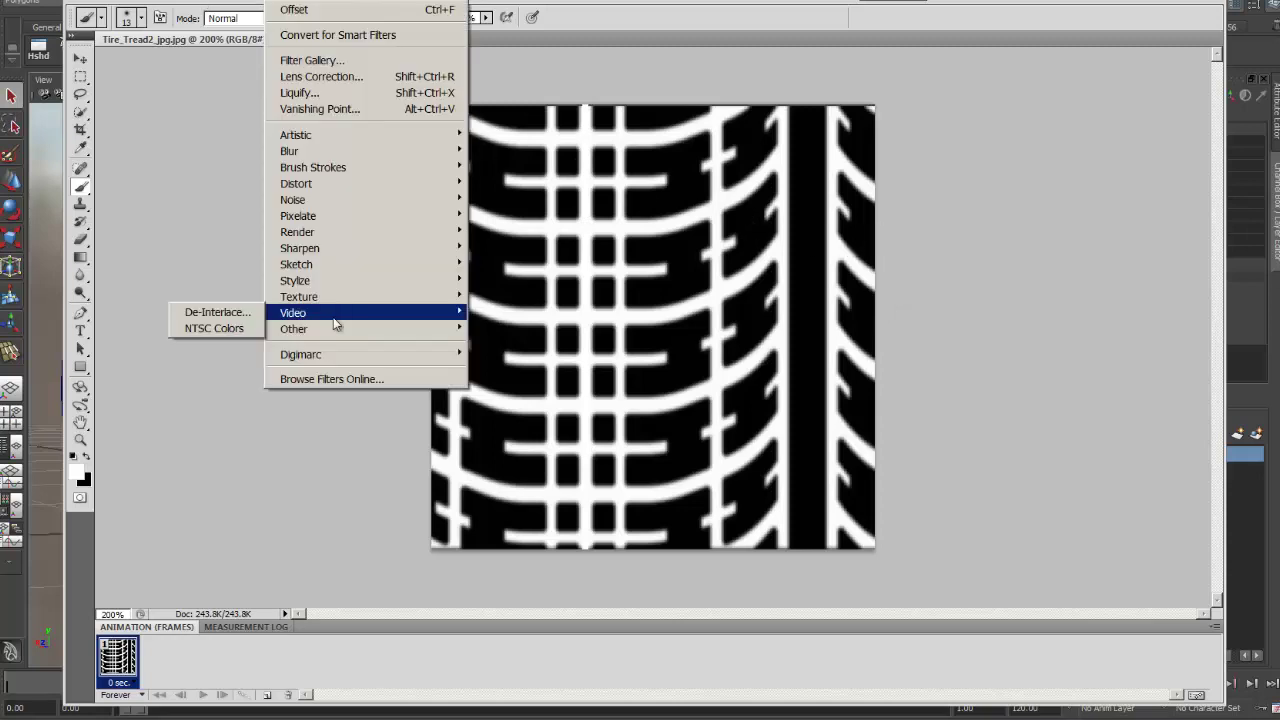
pyautogui.moveTo(380, 329)
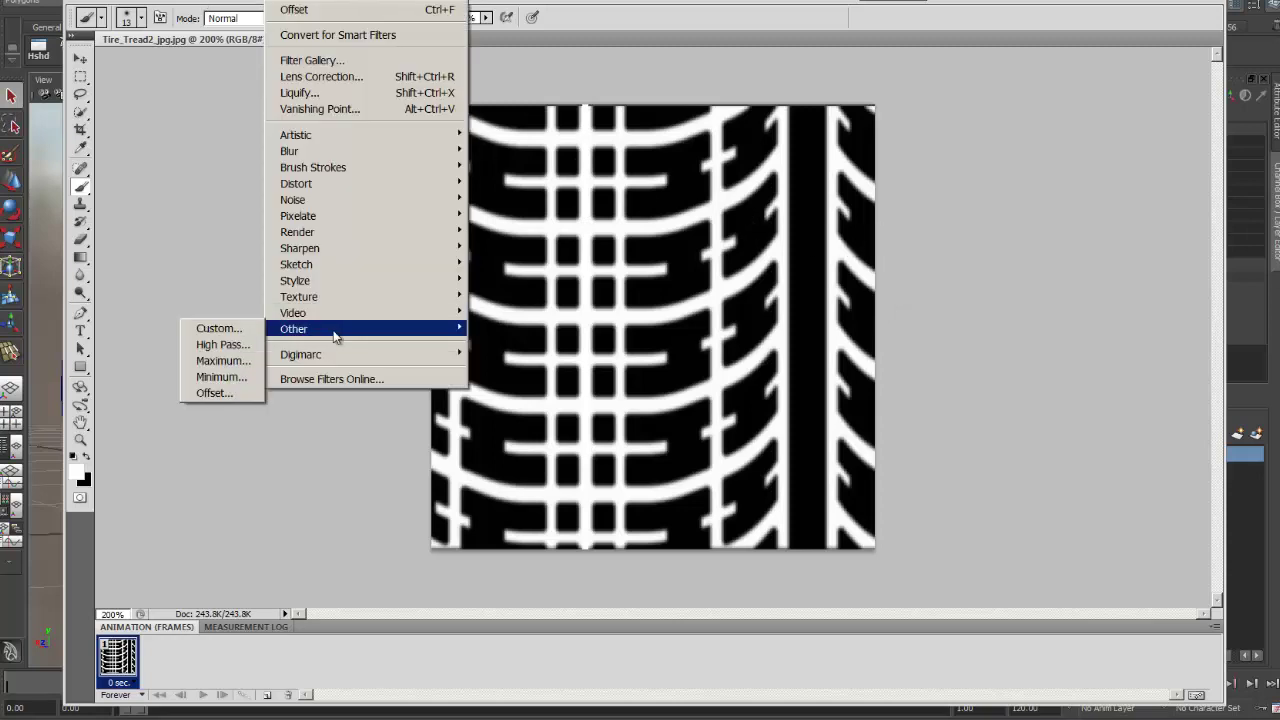
pyautogui.click(214, 393)
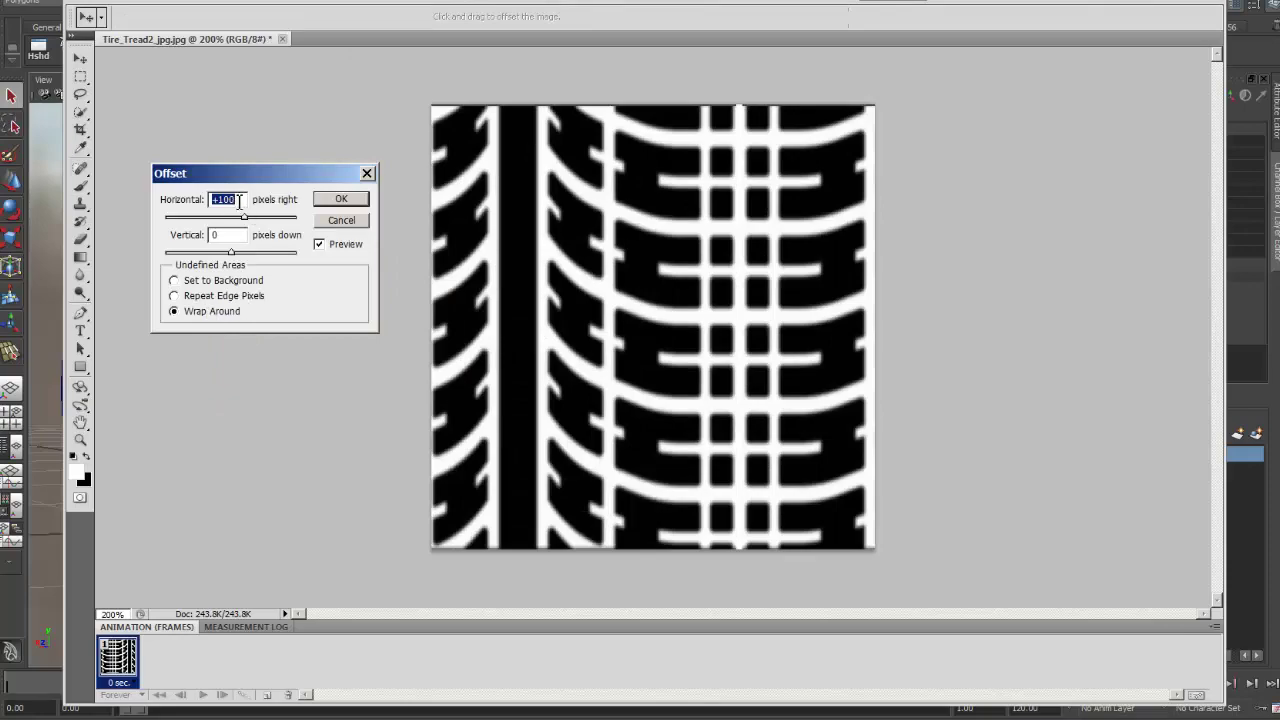
pyautogui.write('-100')
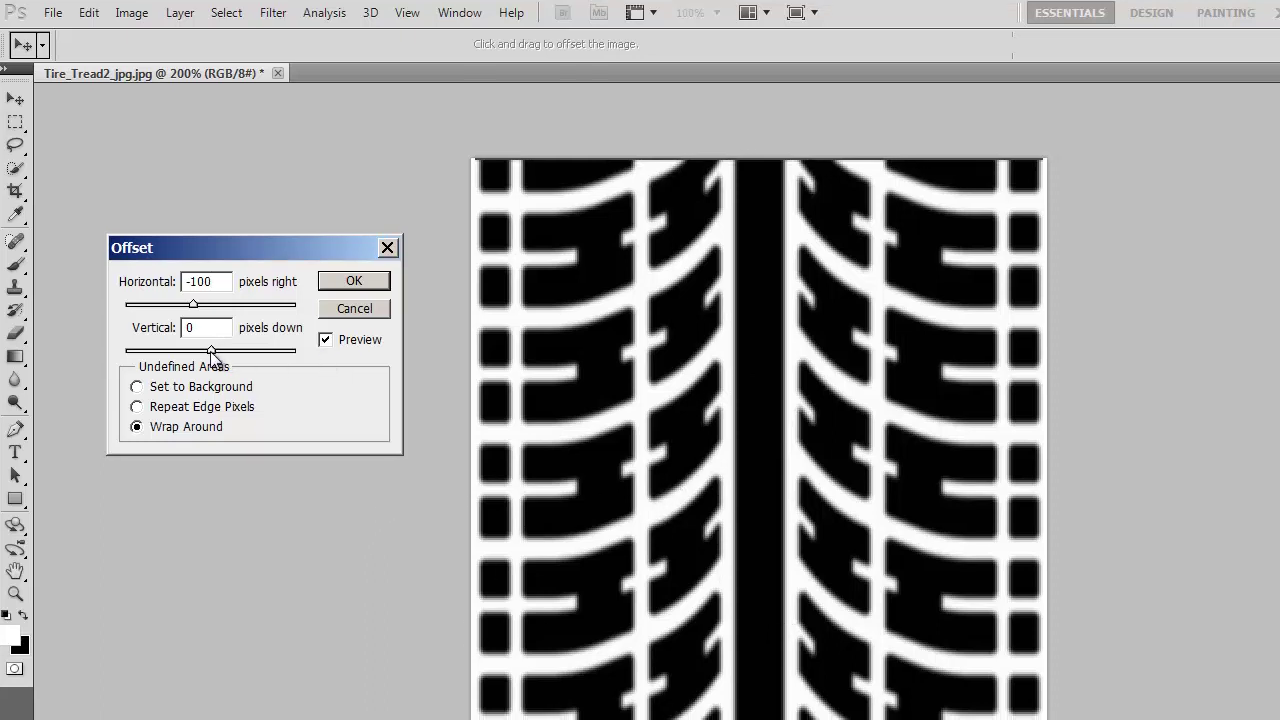
pyautogui.moveTo(211, 351); pyautogui.dragTo(241, 352)
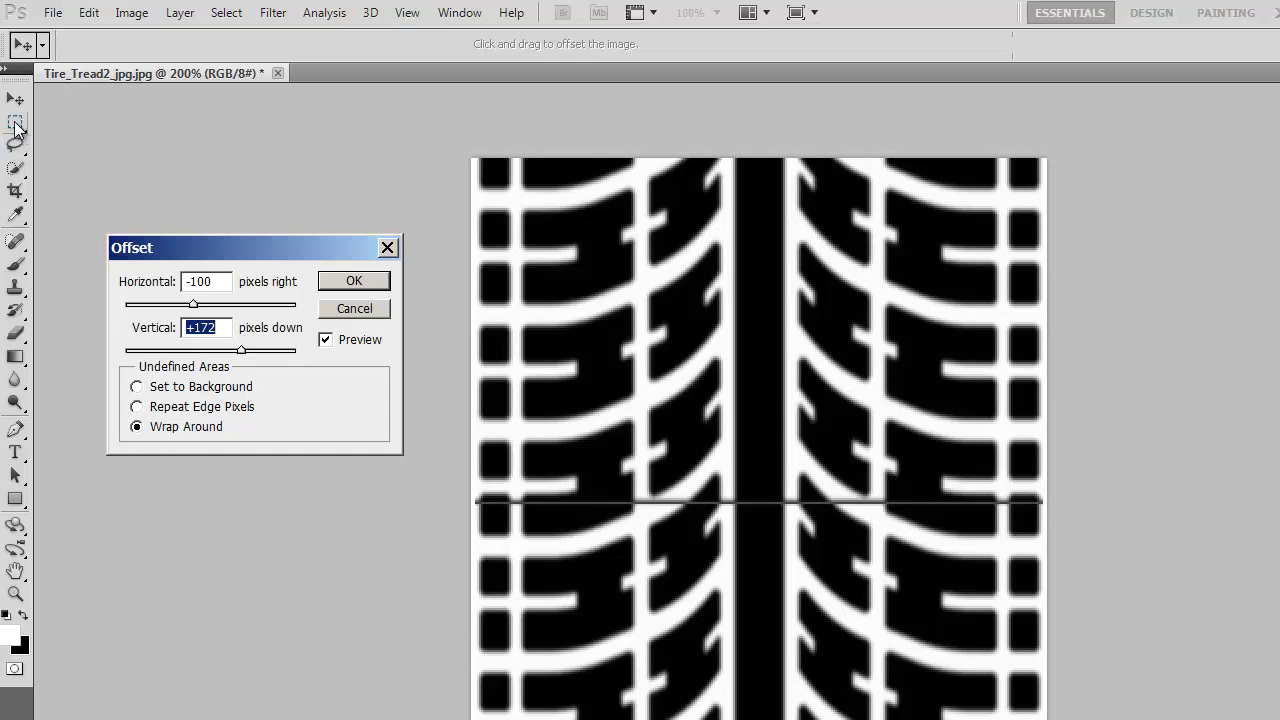
pyautogui.click(354, 281)
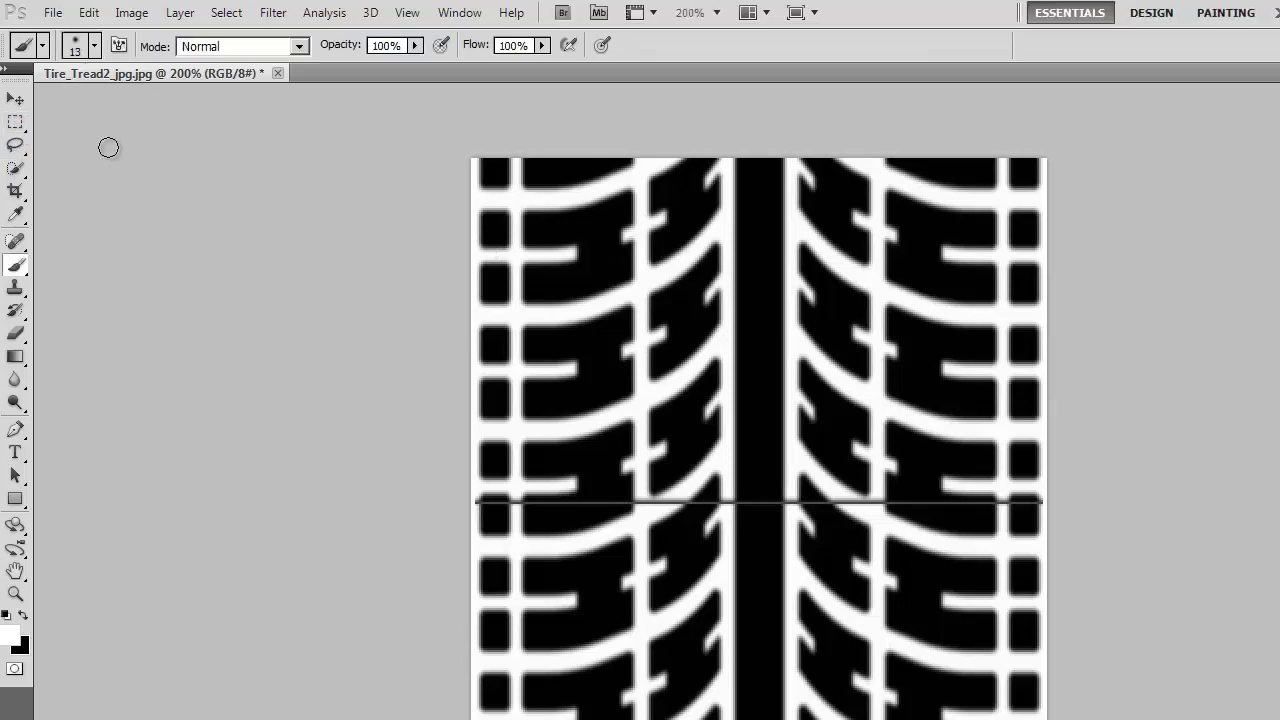
# Copy a full-width band of clean tread from above the horizontal seam, paste it, and move it down to cover the seam.
pyautogui.click(15, 123)
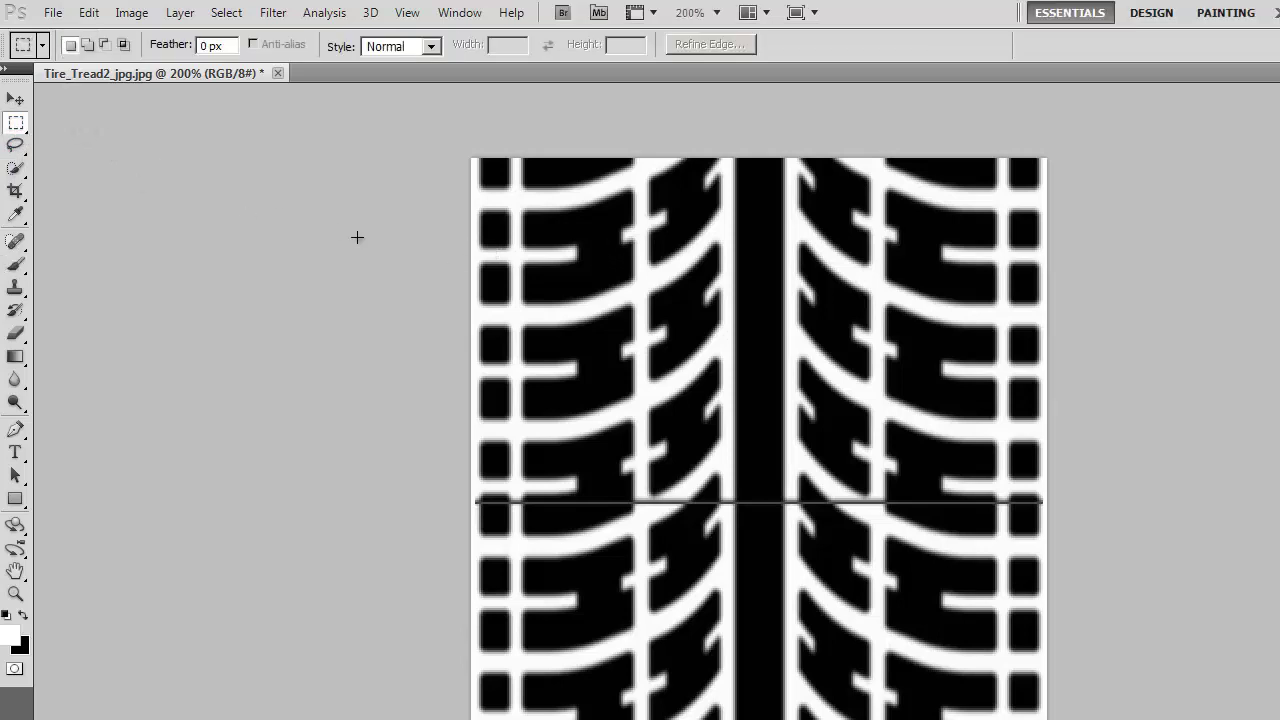
pyautogui.moveTo(473, 239); pyautogui.dragTo(1068, 450)
pyautogui.hotkey('ctrl', 'c')
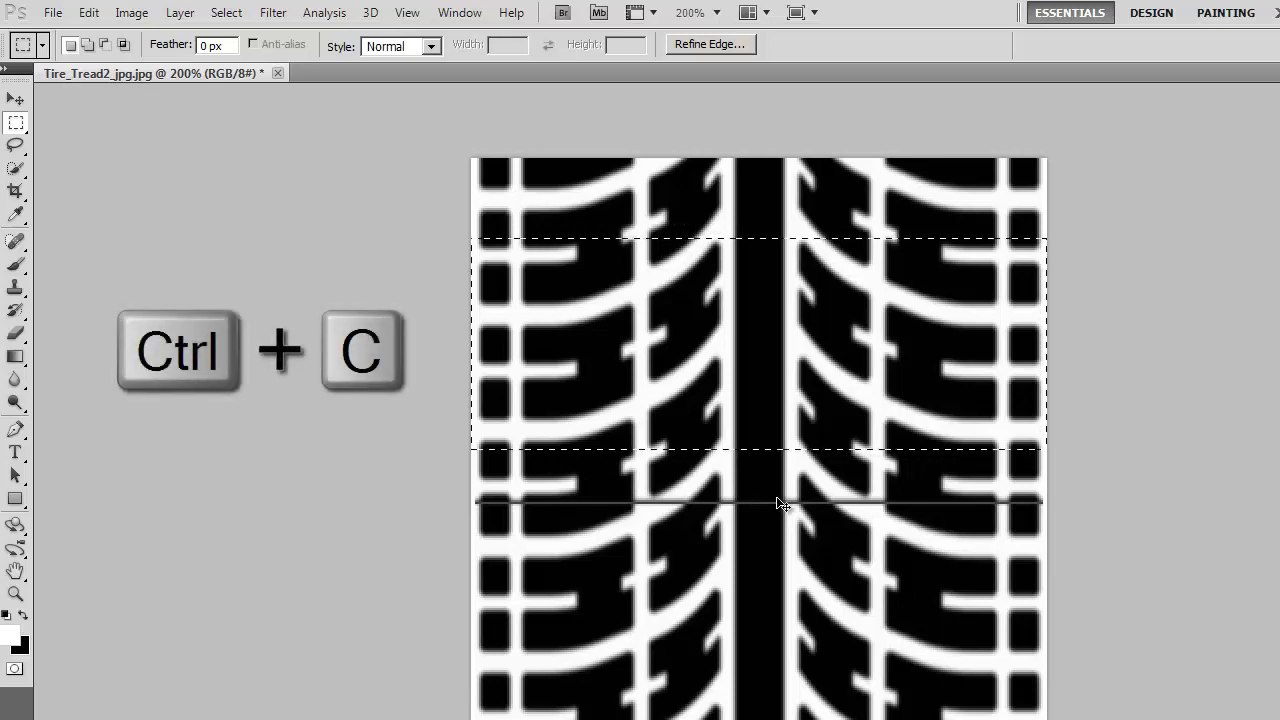
pyautogui.hotkey('ctrl', 'v')
pyautogui.click(16, 100)
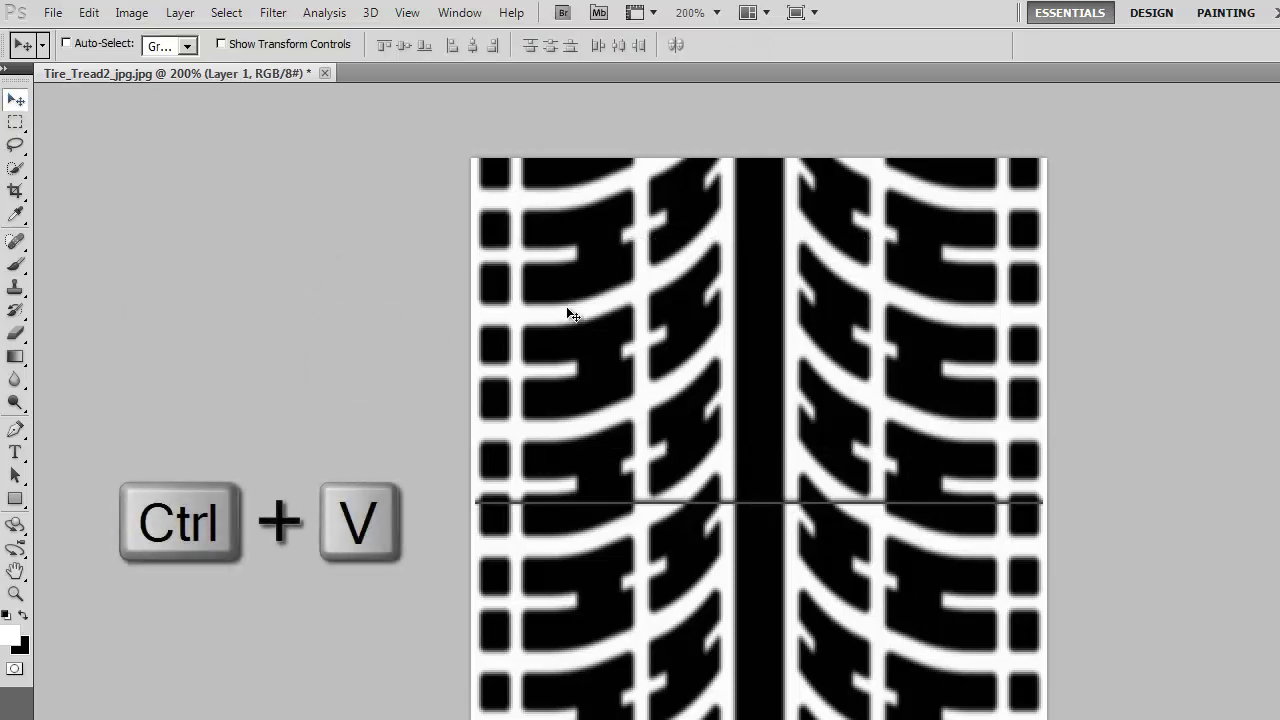
pyautogui.moveTo(714, 371); pyautogui.dragTo(718, 475)
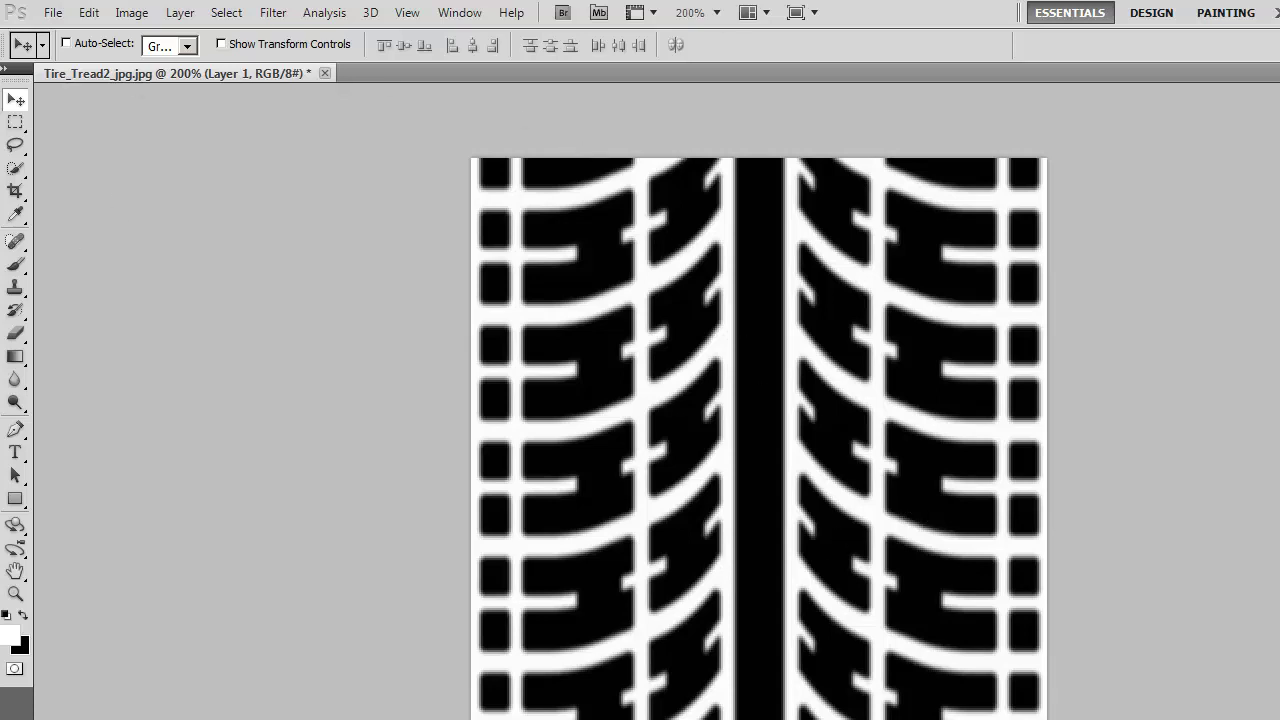
# Flatten the pasted tread patch and the background into a single layer.
pyautogui.click(134, 13)
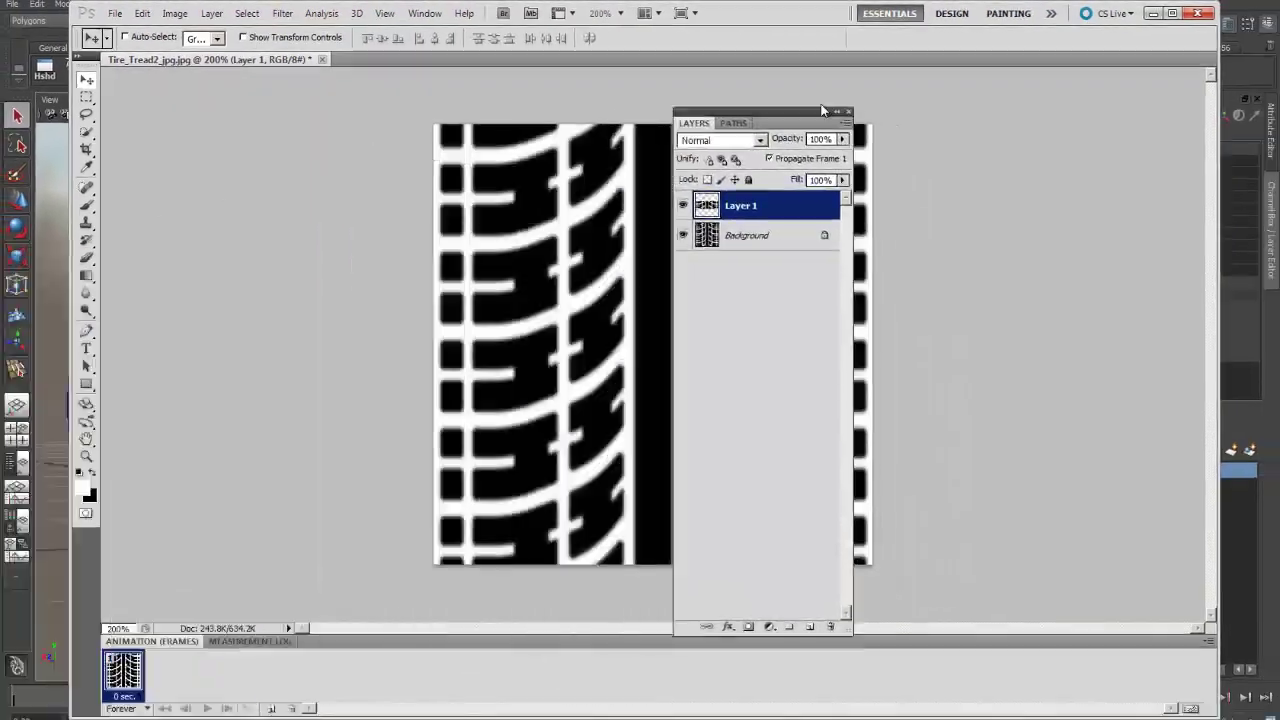
pyautogui.moveTo(723, 117); pyautogui.dragTo(1018, 109)
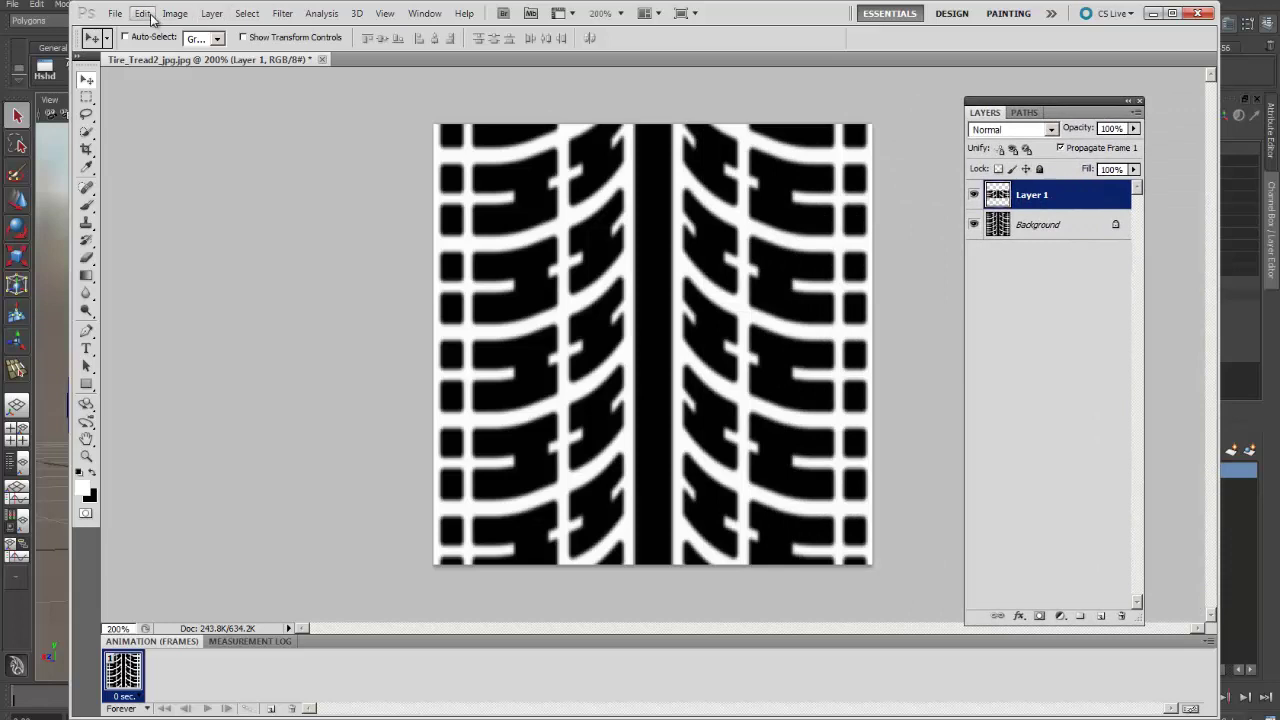
pyautogui.click(211, 13)
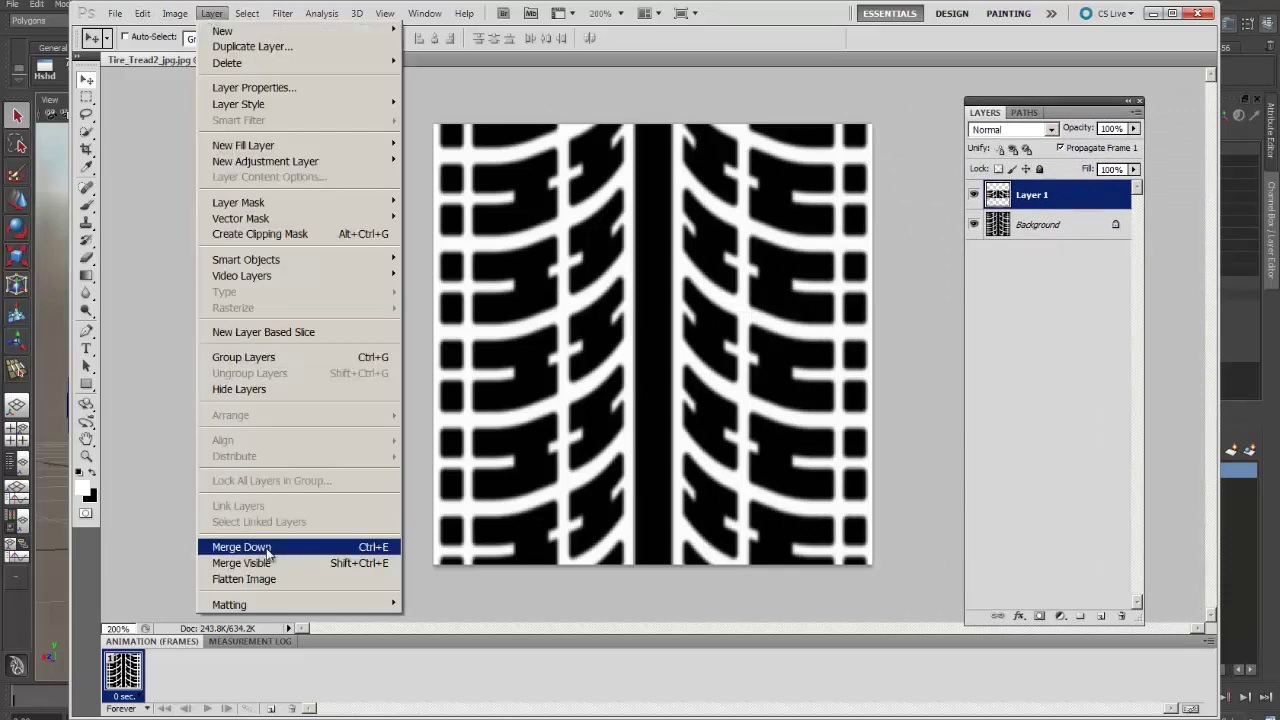
pyautogui.click(250, 579)
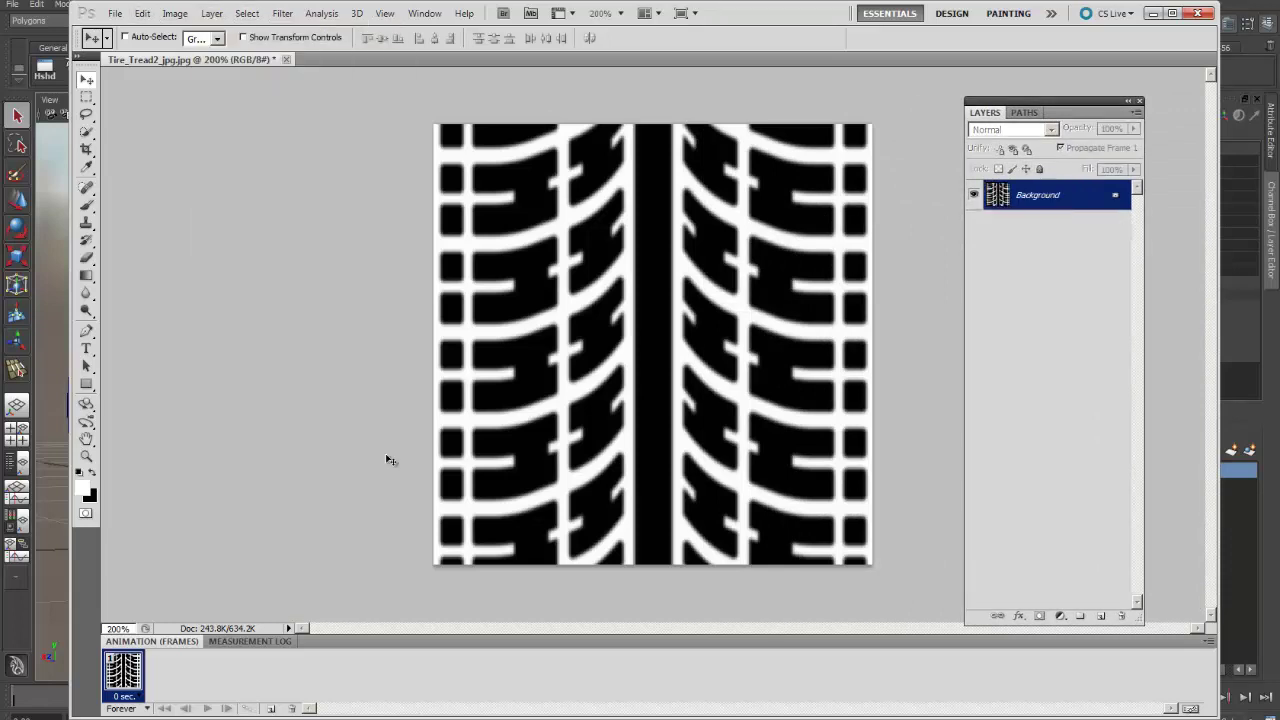
pyautogui.click(117, 13)
pyautogui.click(130, 26)
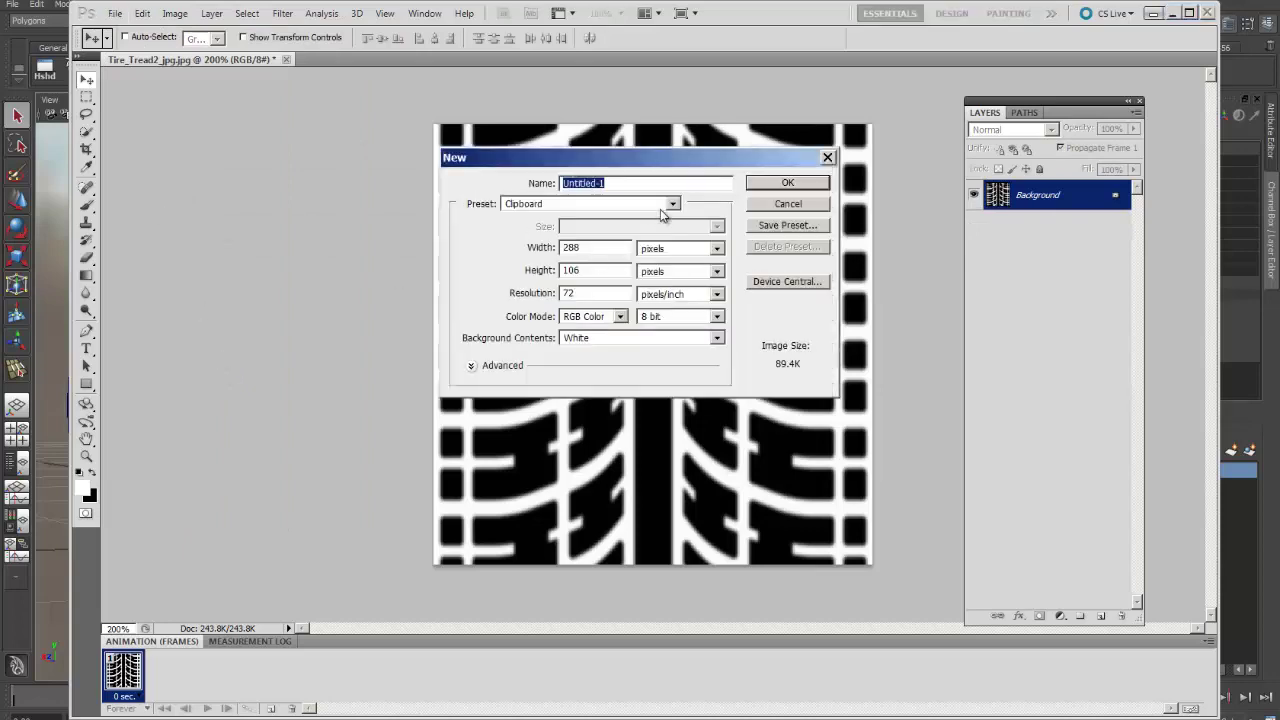
pyautogui.press('Escape')
# Save the finished tread image as a JPEG named tread in the tires folder, with Maximum quality 12.
pyautogui.hotkey('ctrl', 'shift', 's')
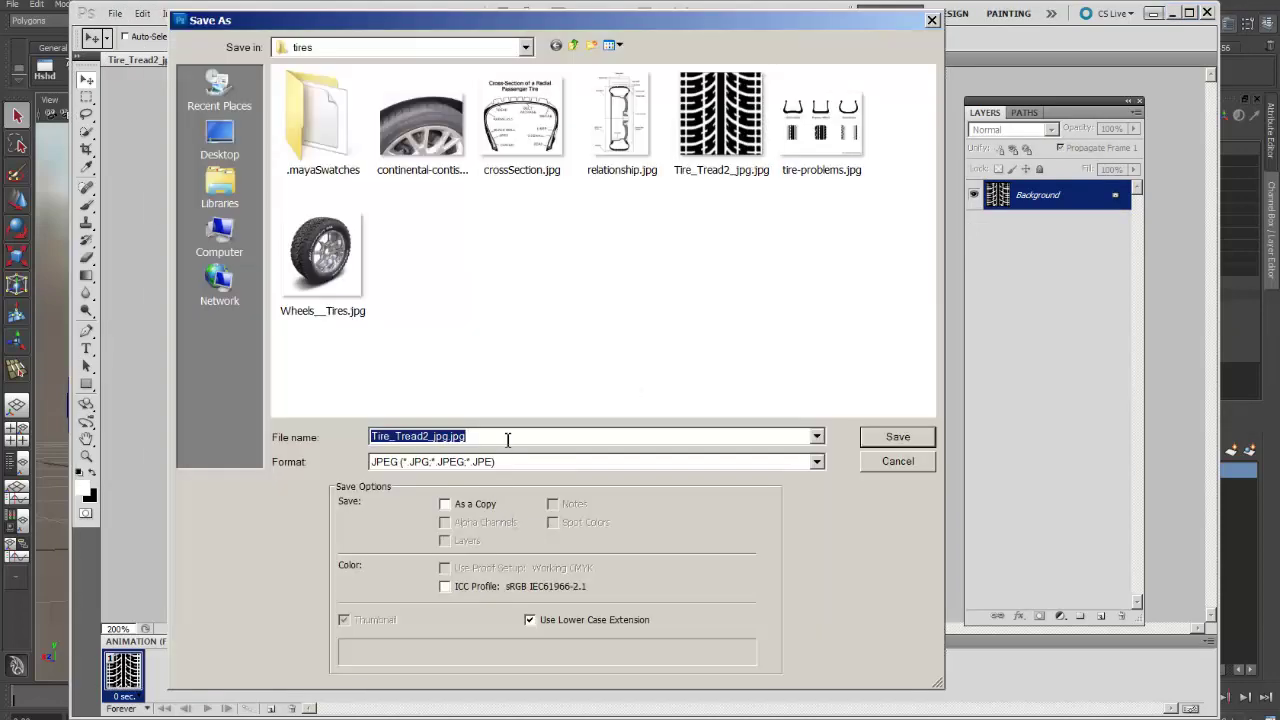
pyautogui.write('tread')
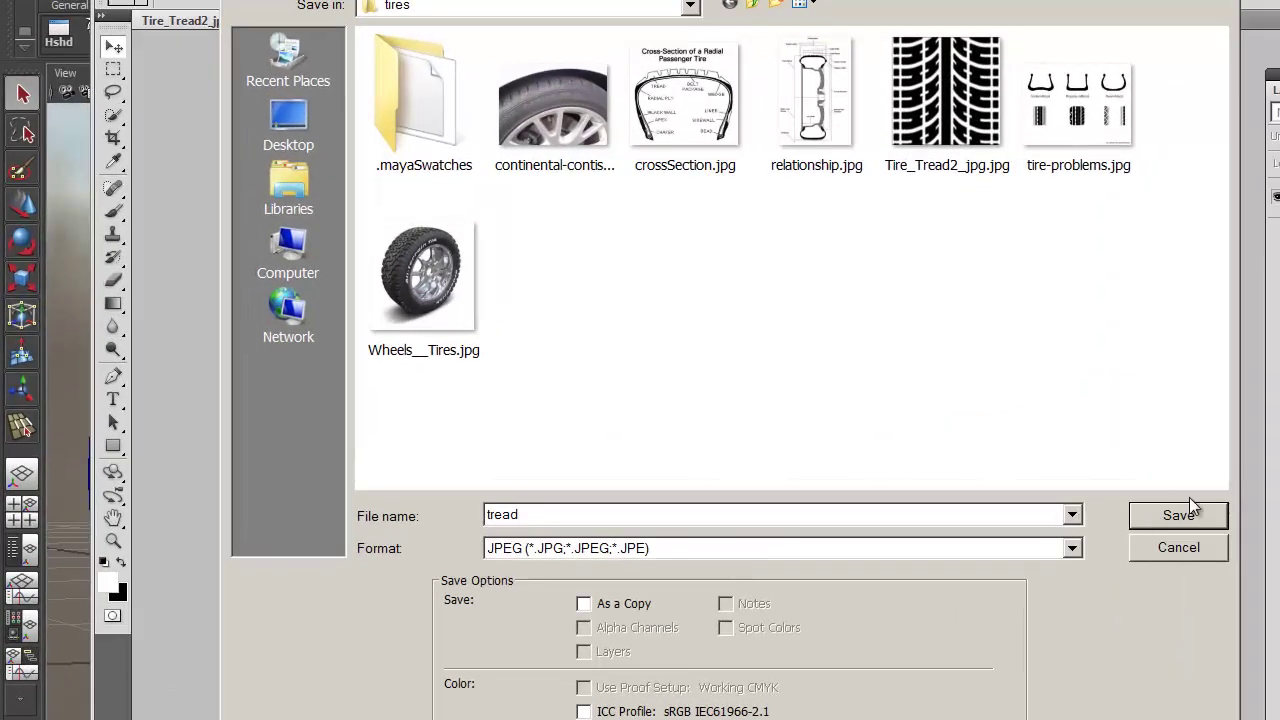
pyautogui.click(1178, 515)
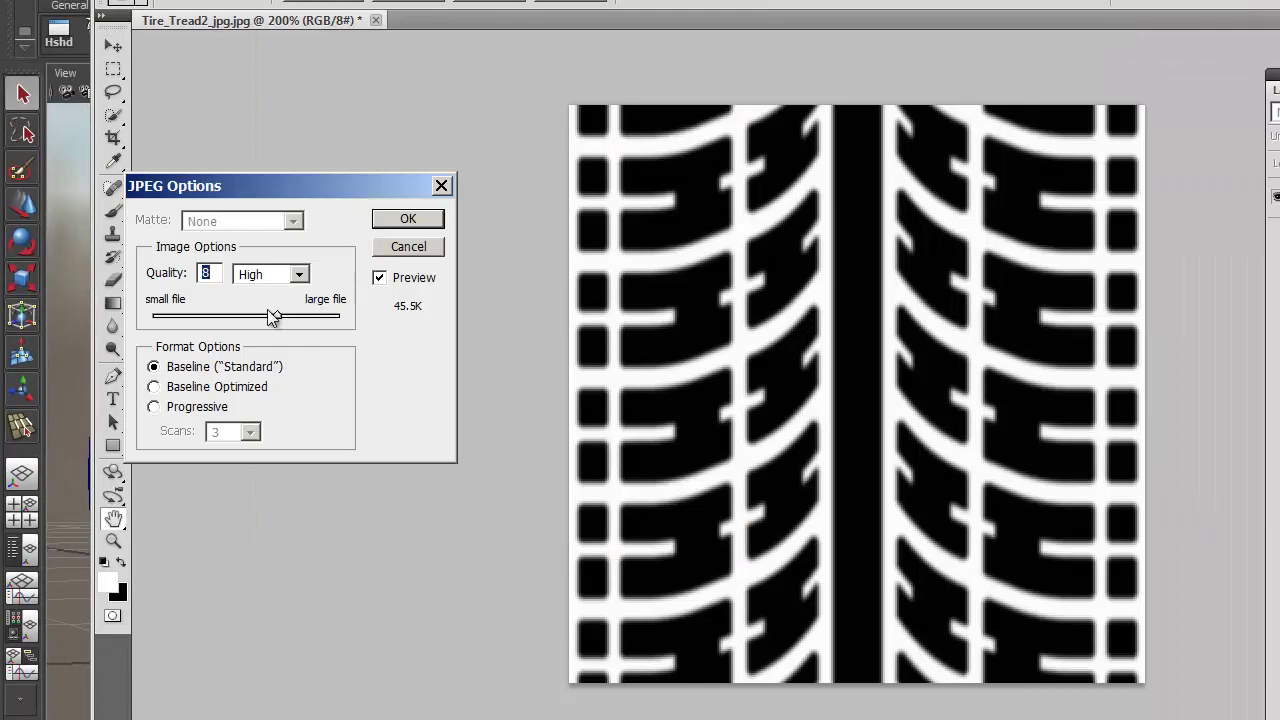
pyautogui.moveTo(275, 316); pyautogui.dragTo(434, 340)
pyautogui.moveTo(314, 200); pyautogui.dragTo(410, 194)
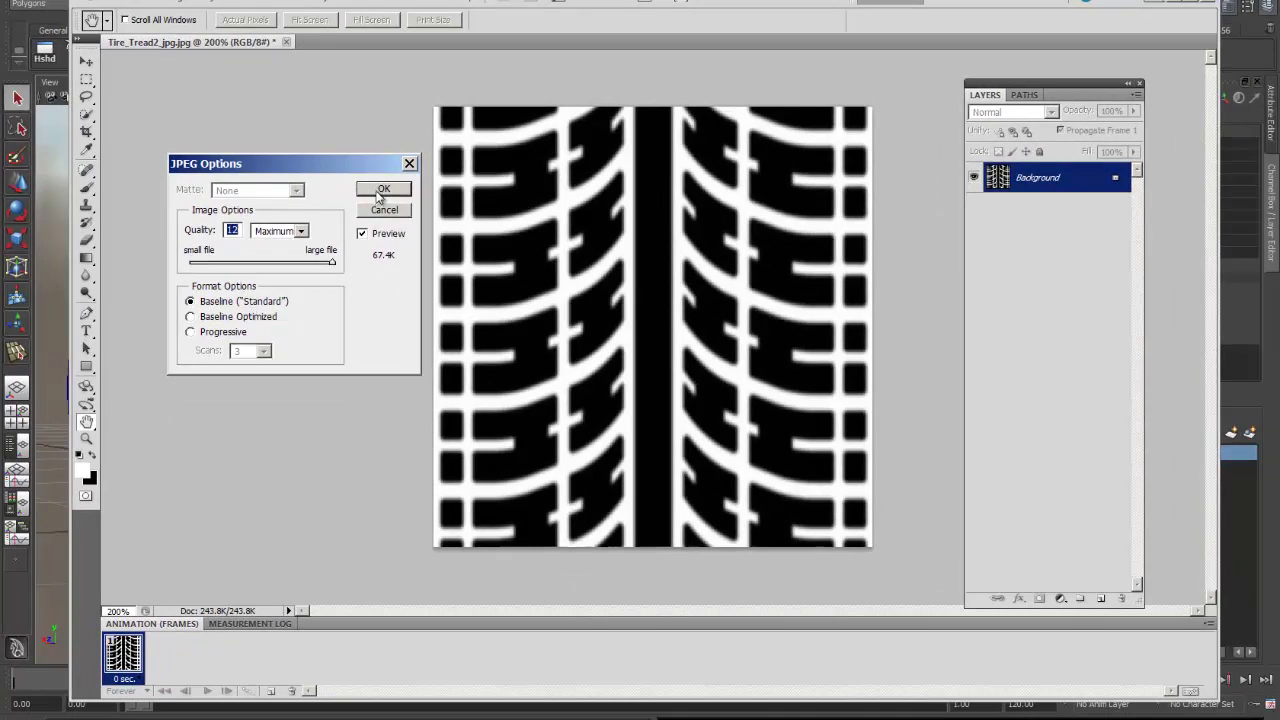
pyautogui.click(381, 190)
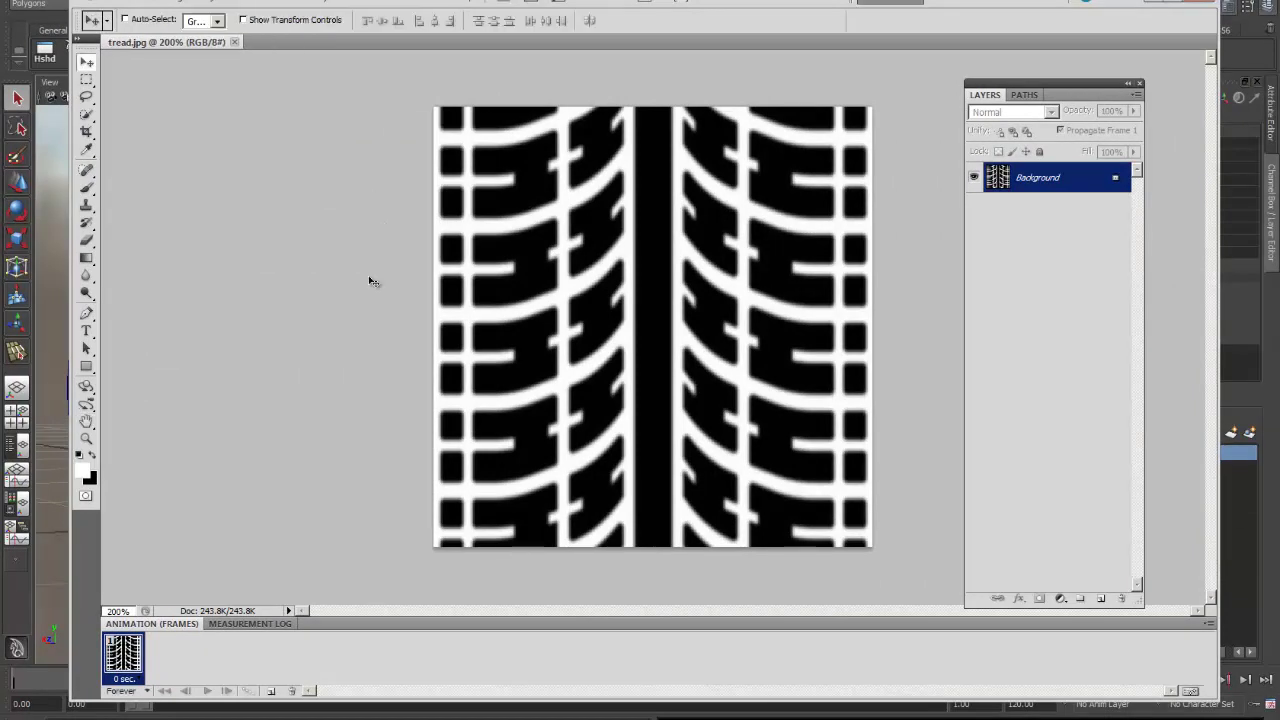
# Switch to Maya, show layer1 to examine how the rim fits inside the left rear tire, and hide that layer again.
pyautogui.click(1157, 5)
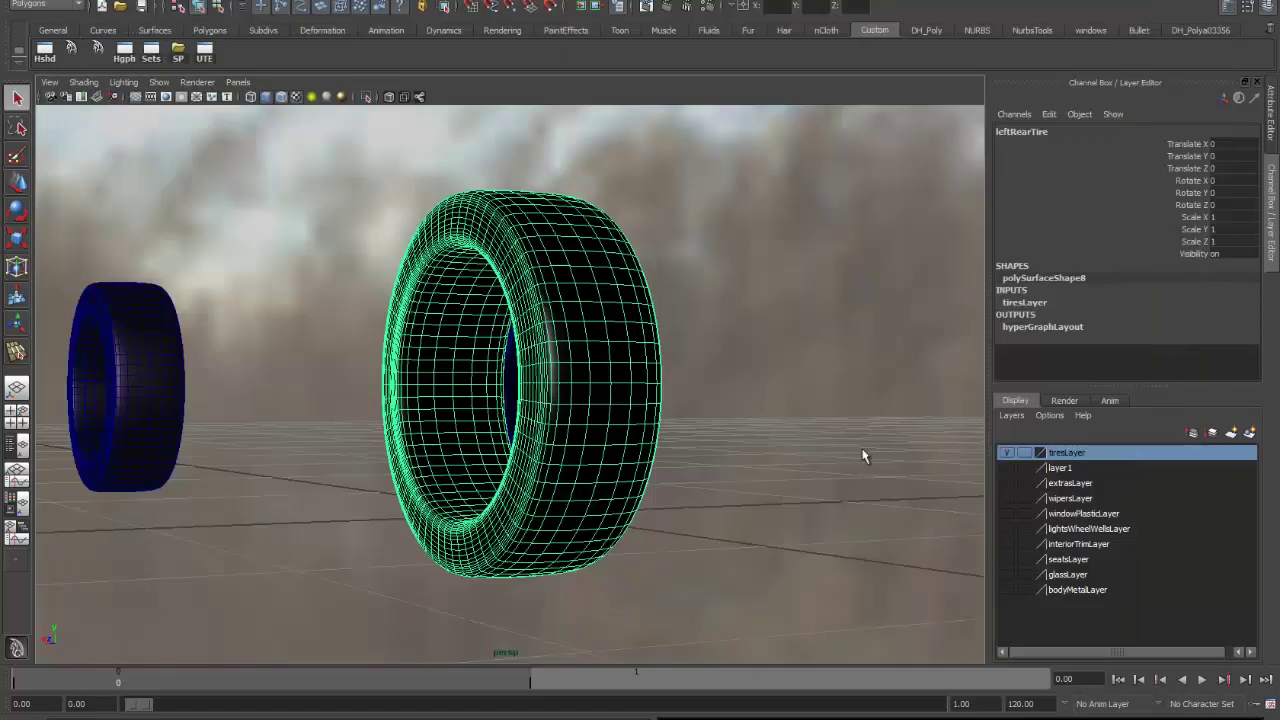
pyautogui.click(1007, 467)
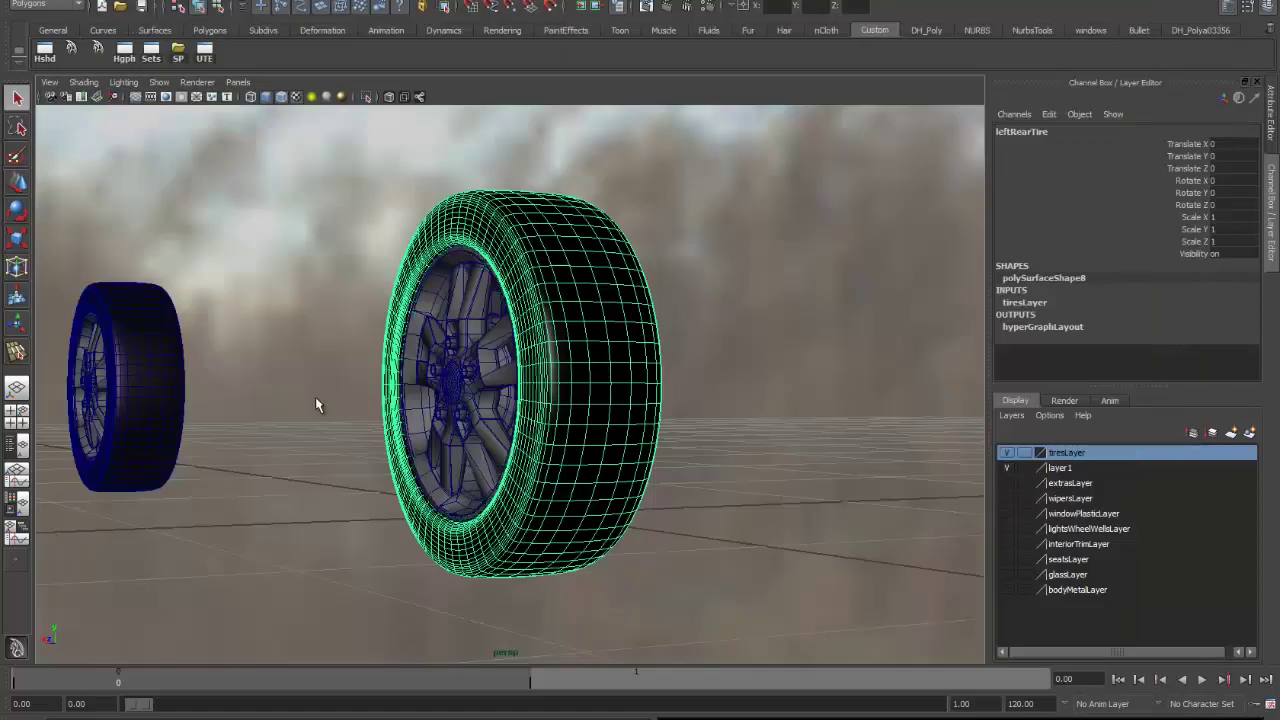
pyautogui.keyDown('alt'); pyautogui.moveTo(339, 405); pyautogui.dragTo(500, 400, button='right'); pyautogui.keyUp('alt')
pyautogui.keyDown('alt'); pyautogui.moveTo(500, 400); pyautogui.dragTo(316, 184); pyautogui.keyUp('alt')
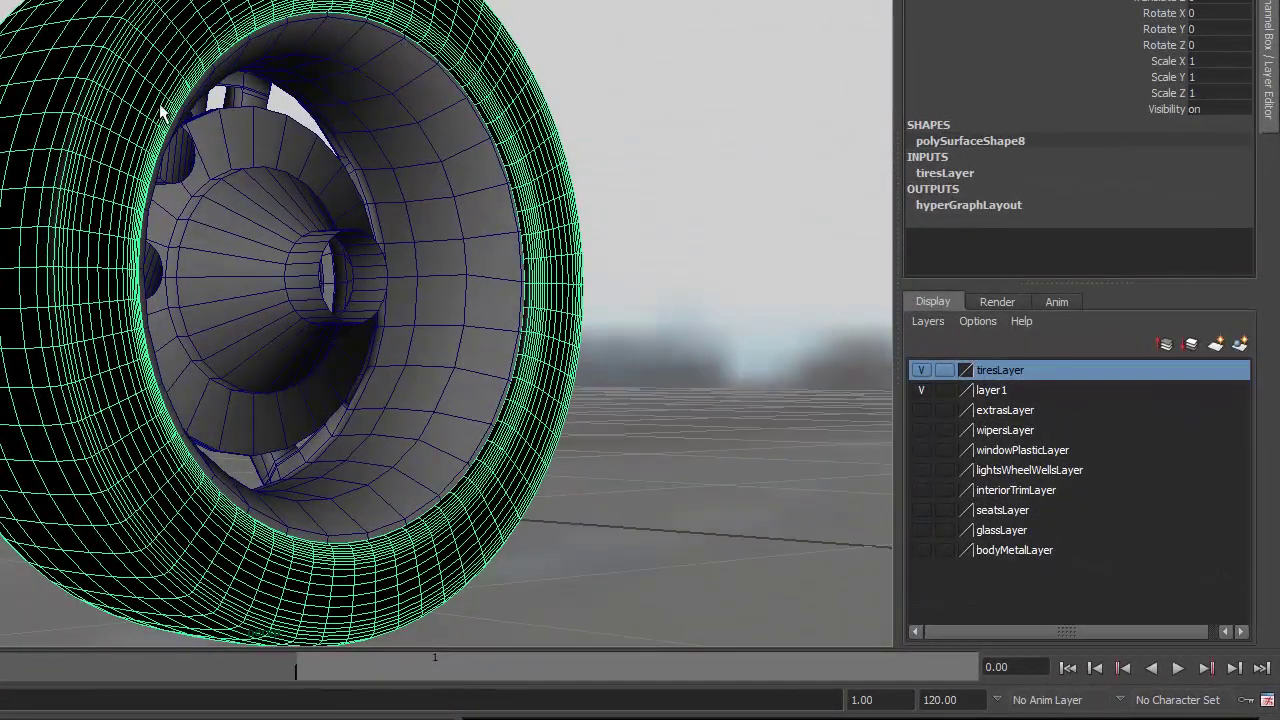
pyautogui.keyDown('alt'); pyautogui.moveTo(177, 109); pyautogui.dragTo(434, 114); pyautogui.keyUp('alt')
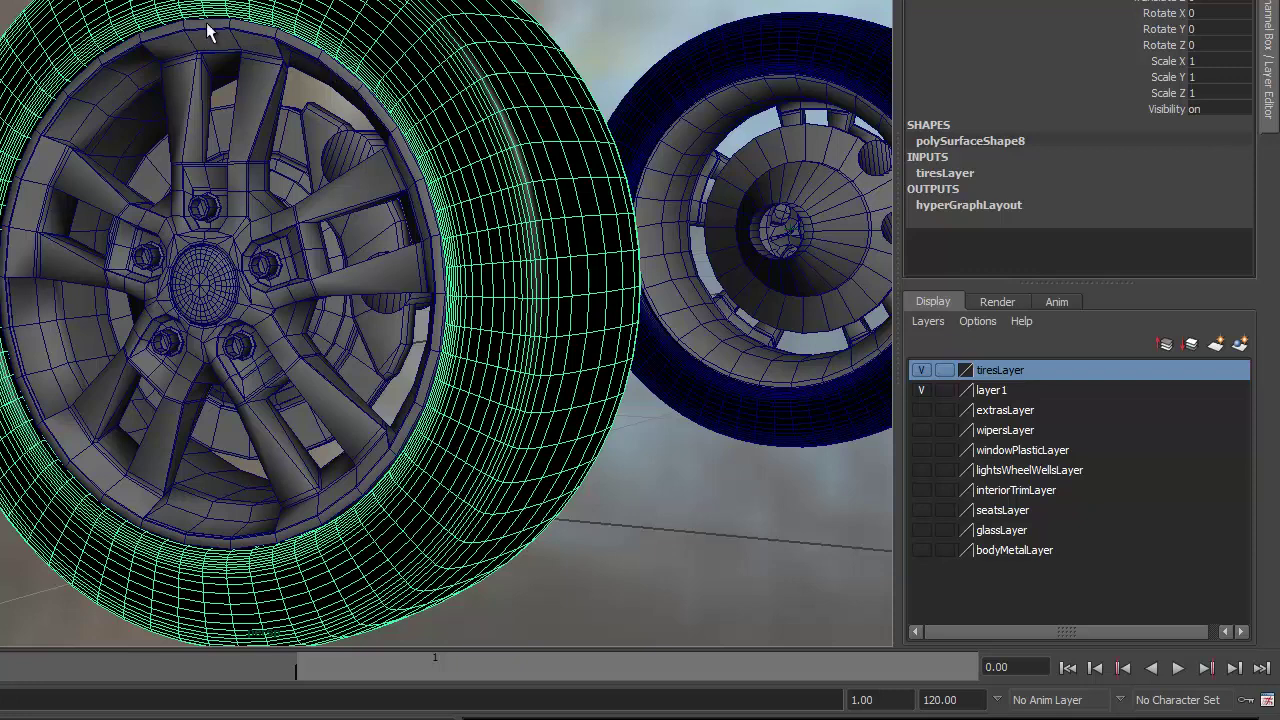
pyautogui.click(921, 389)
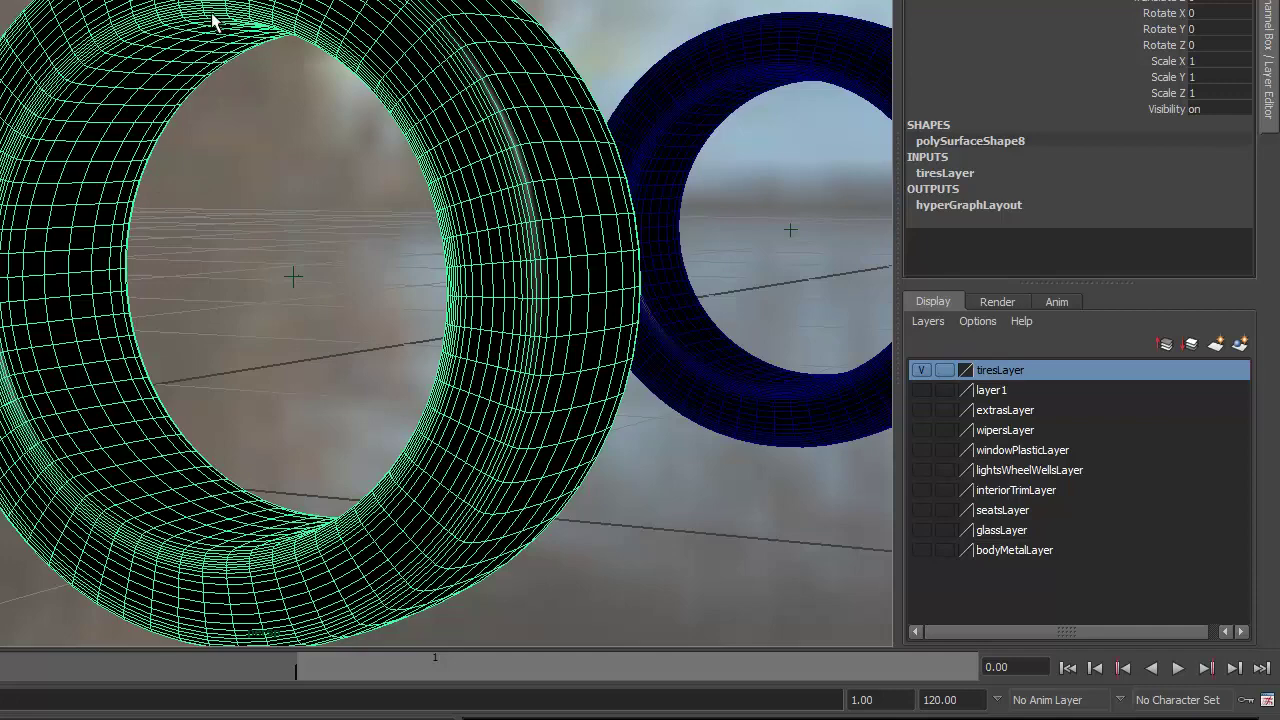
pyautogui.keyDown('alt'); pyautogui.moveTo(309, 120); pyautogui.dragTo(258, 130); pyautogui.keyUp('alt')
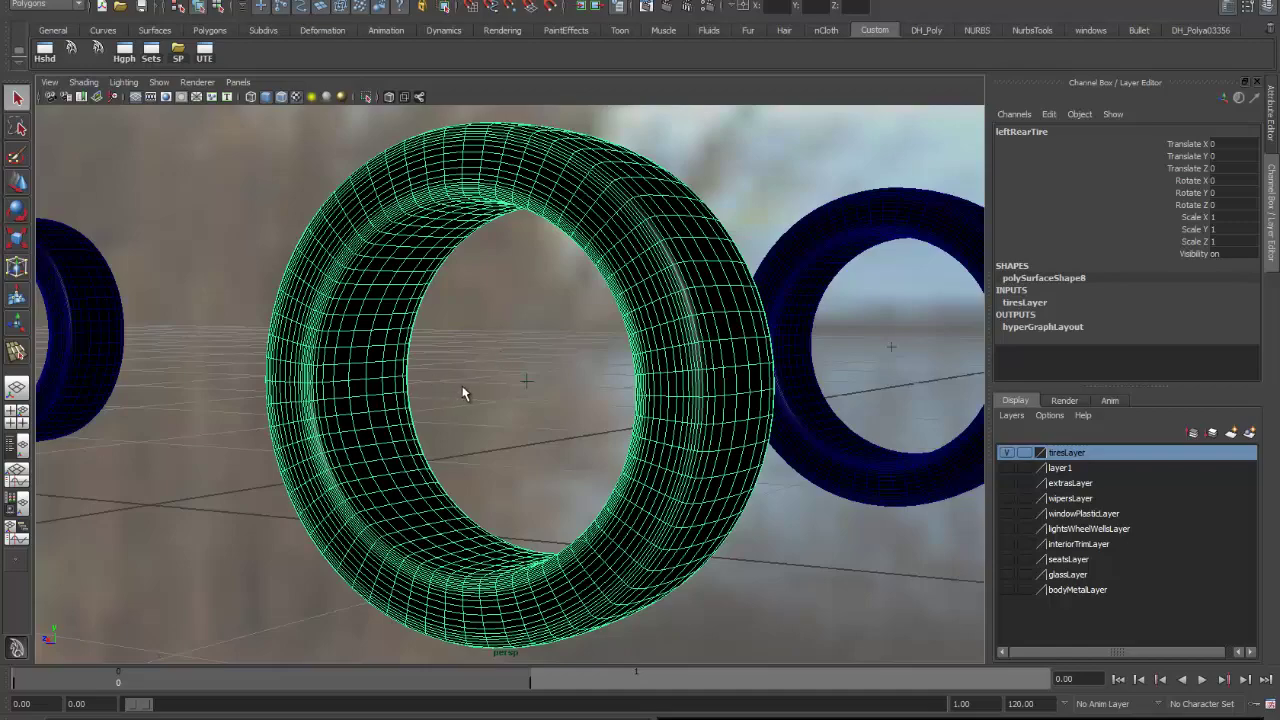
# In the side view, select one column of faces at the top of leftRearTire and extract it as a separate piece.
pyautogui.keyDown('alt'); pyautogui.moveTo(500, 369); pyautogui.dragTo(632, 369); pyautogui.keyUp('alt')
pyautogui.press('space')
pyautogui.press('space')
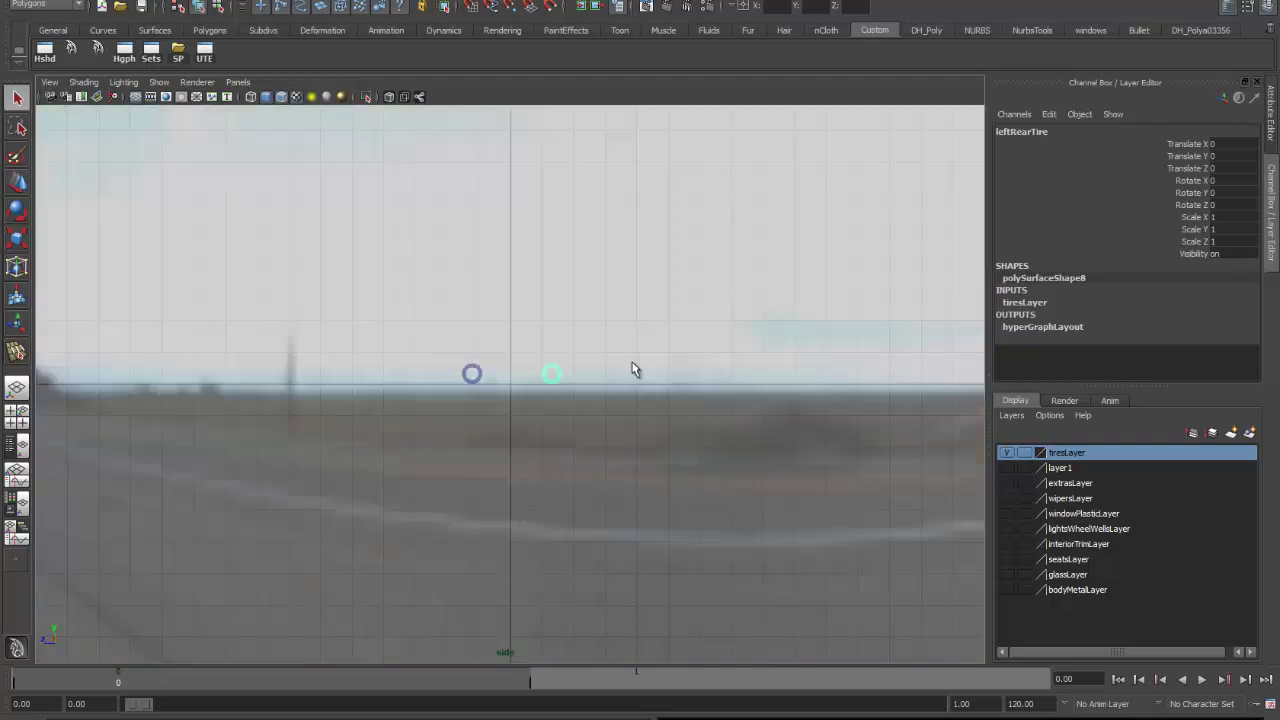
pyautogui.press('f')
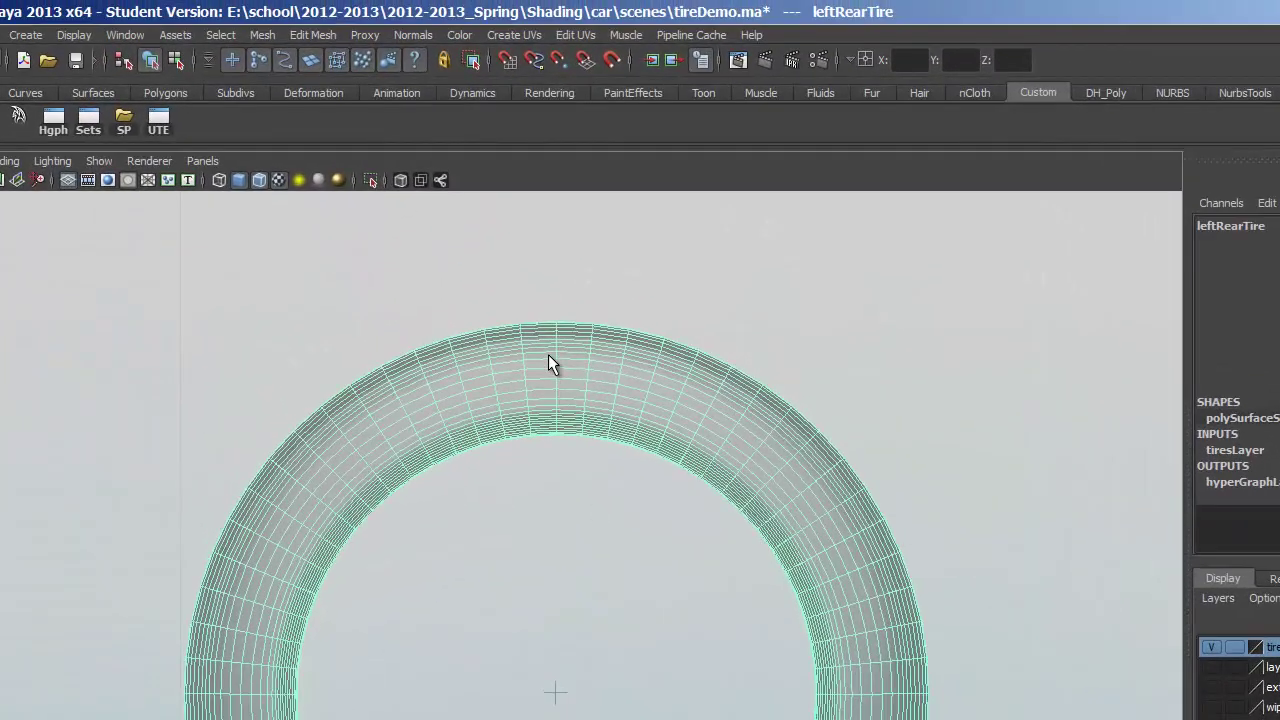
pyautogui.moveTo(564, 373); pyautogui.dragTo(551, 408, button='right')
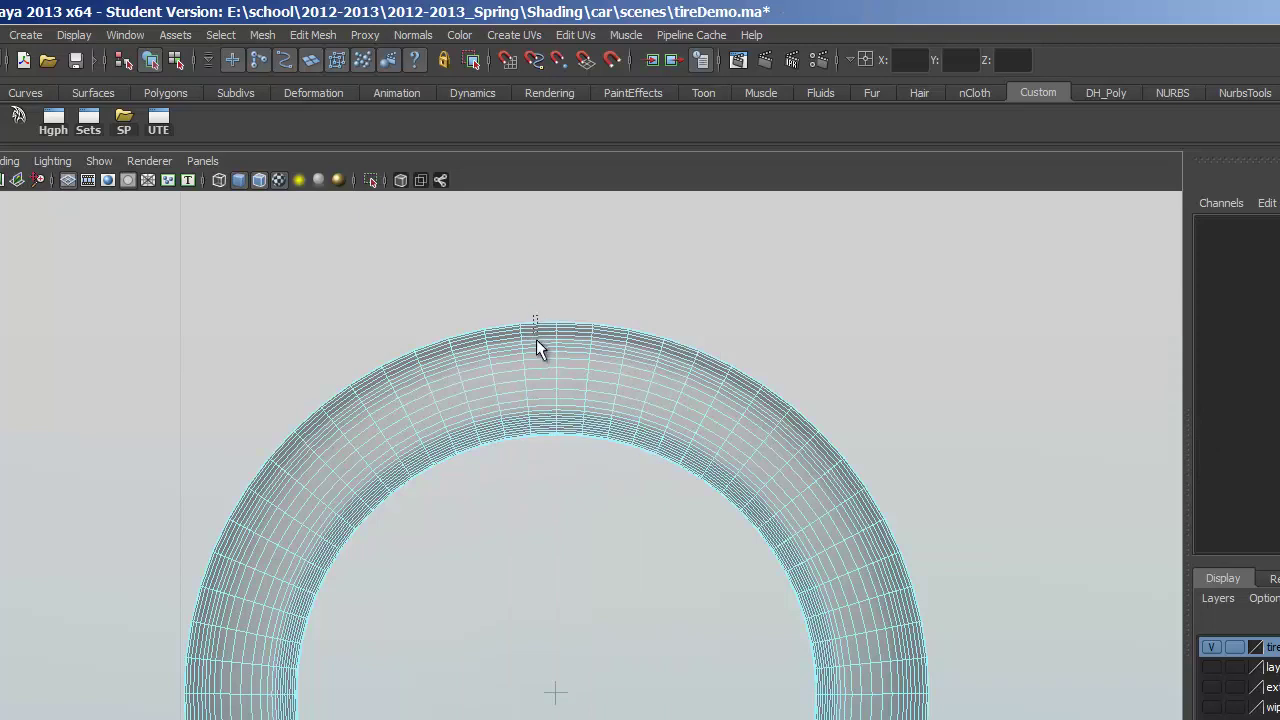
pyautogui.moveTo(546, 447); pyautogui.dragTo(546, 447)
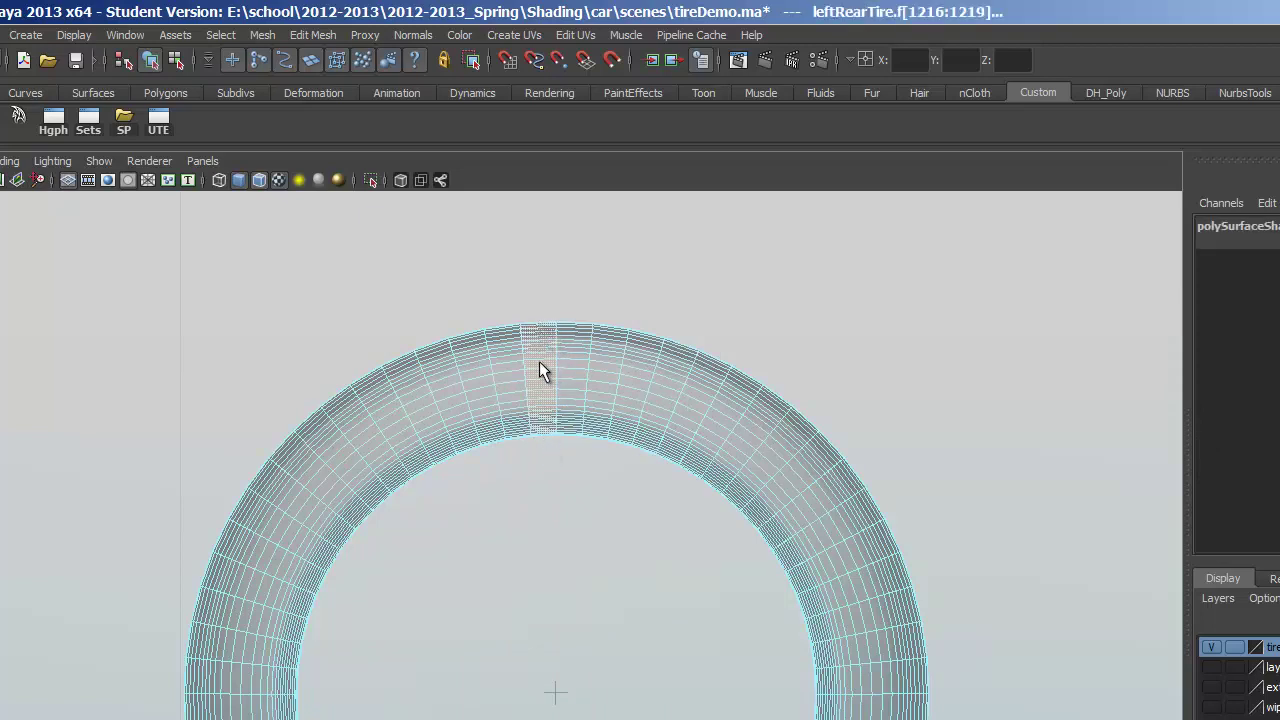
pyautogui.click(620, 562)
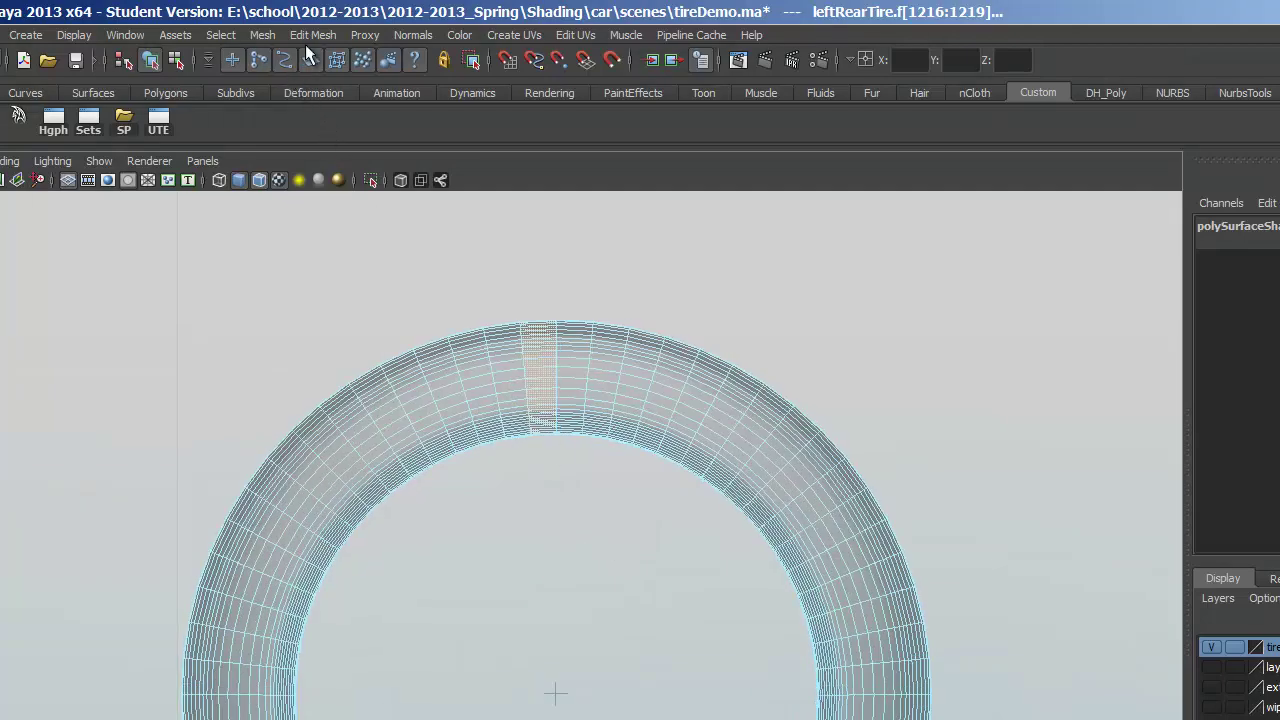
pyautogui.click(260, 34)
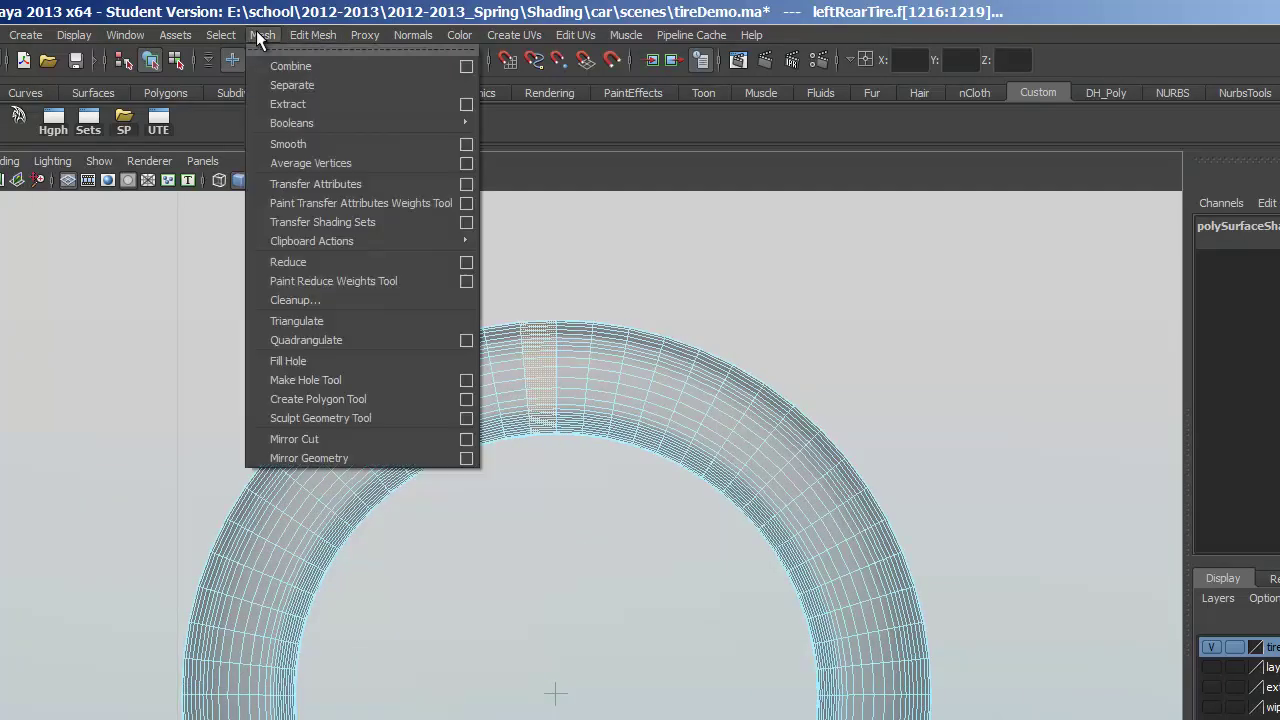
pyautogui.click(287, 106)
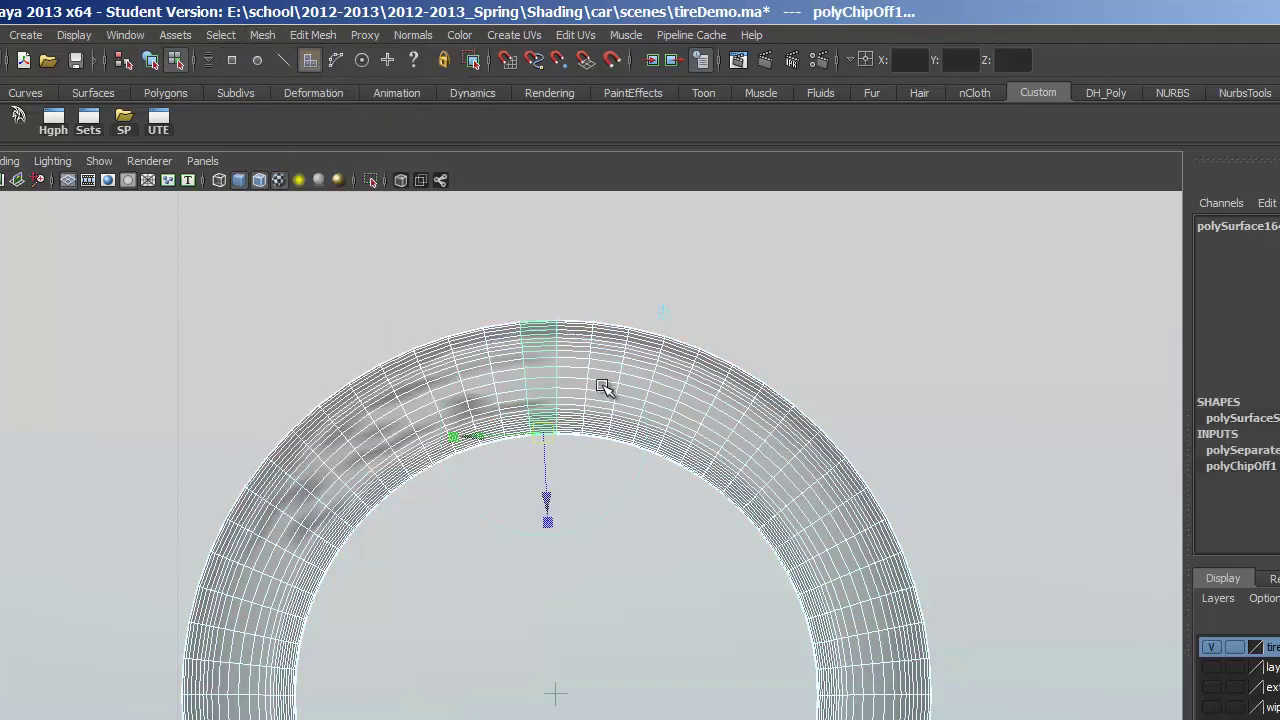
# Return to object selection and isolate the extracted cross-section strip in the perspective view, without the rest of the tire.
pyautogui.moveTo(645, 391); pyautogui.dragTo(728, 377, button='right')
pyautogui.click(720, 384)
pyautogui.keyDown('ctrl'); pyautogui.click(716, 382); pyautogui.keyUp('ctrl')
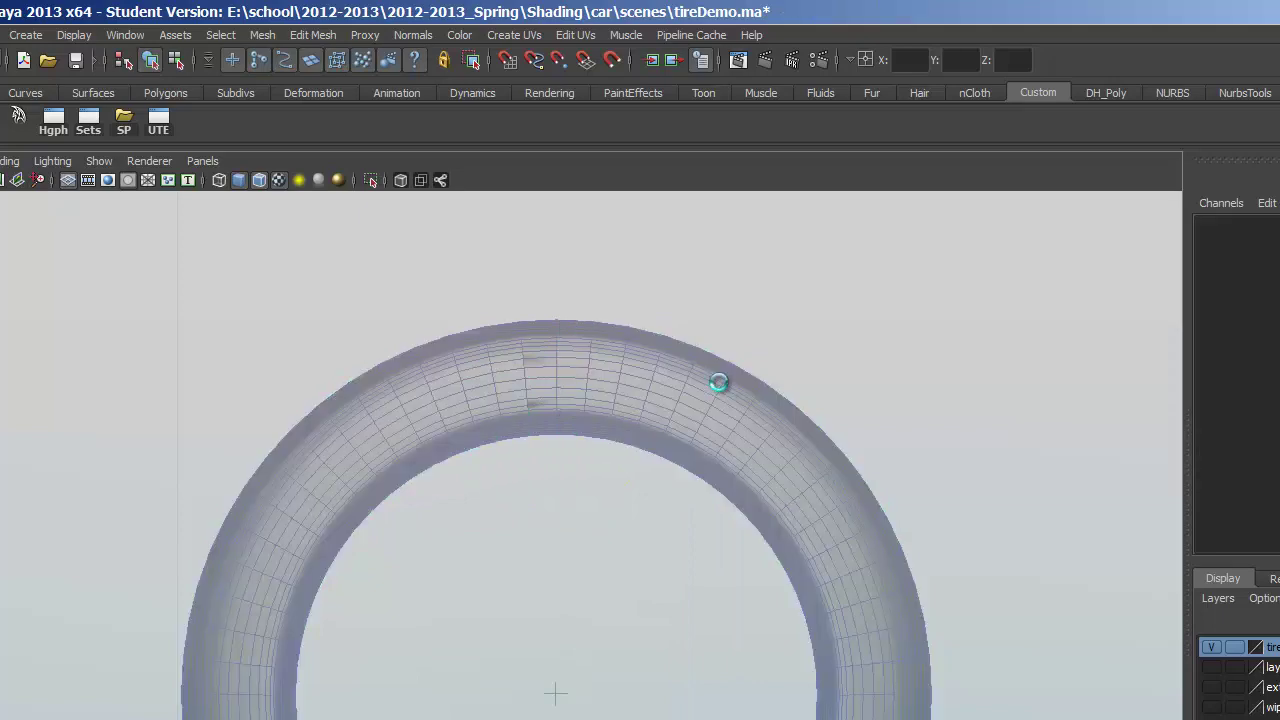
pyautogui.press('space')
pyautogui.moveTo(686, 429); pyautogui.dragTo(809, 377)
pyautogui.keyDown('alt'); pyautogui.moveTo(809, 377); pyautogui.dragTo(851, 520, button='middle'); pyautogui.keyUp('alt')
pyautogui.keyDown('alt'); pyautogui.moveTo(851, 520); pyautogui.dragTo(923, 477, button='right'); pyautogui.keyUp('alt')
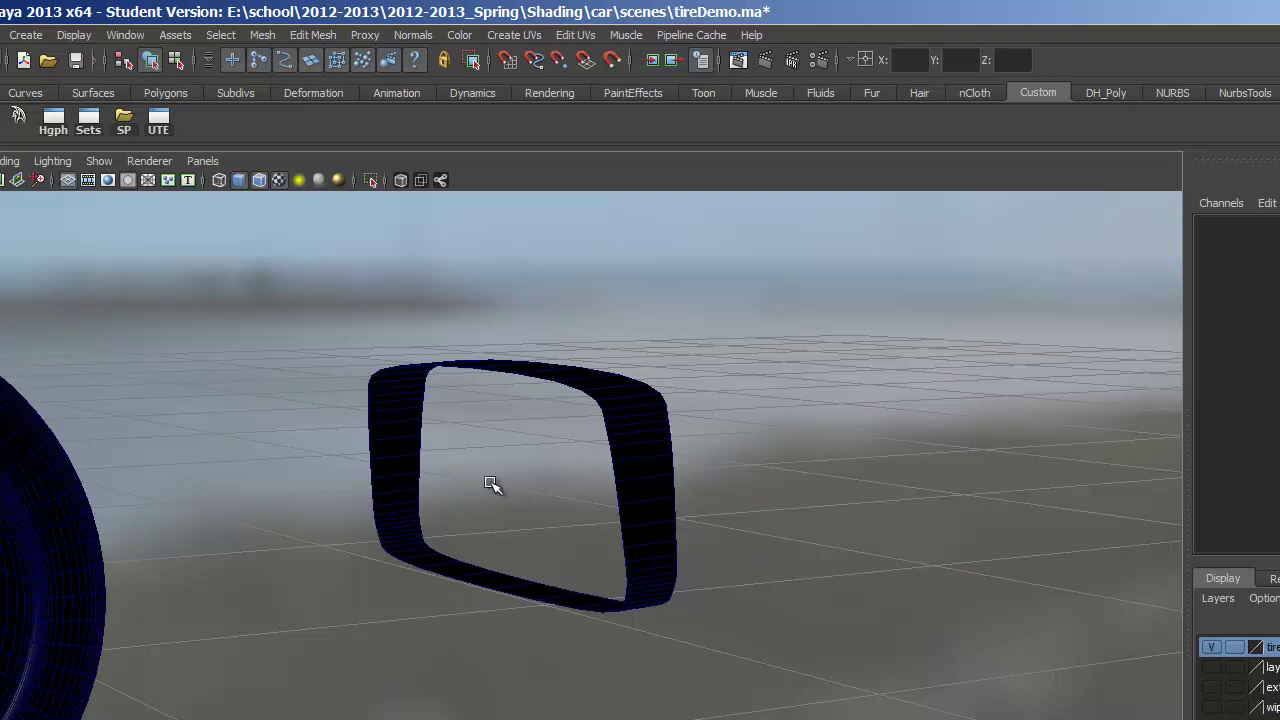
pyautogui.keyDown('alt'); pyautogui.moveTo(491, 486); pyautogui.dragTo(677, 437); pyautogui.keyUp('alt')
# Select the extracted tire strip and turn on the display of its vertices.
pyautogui.click(662, 432)
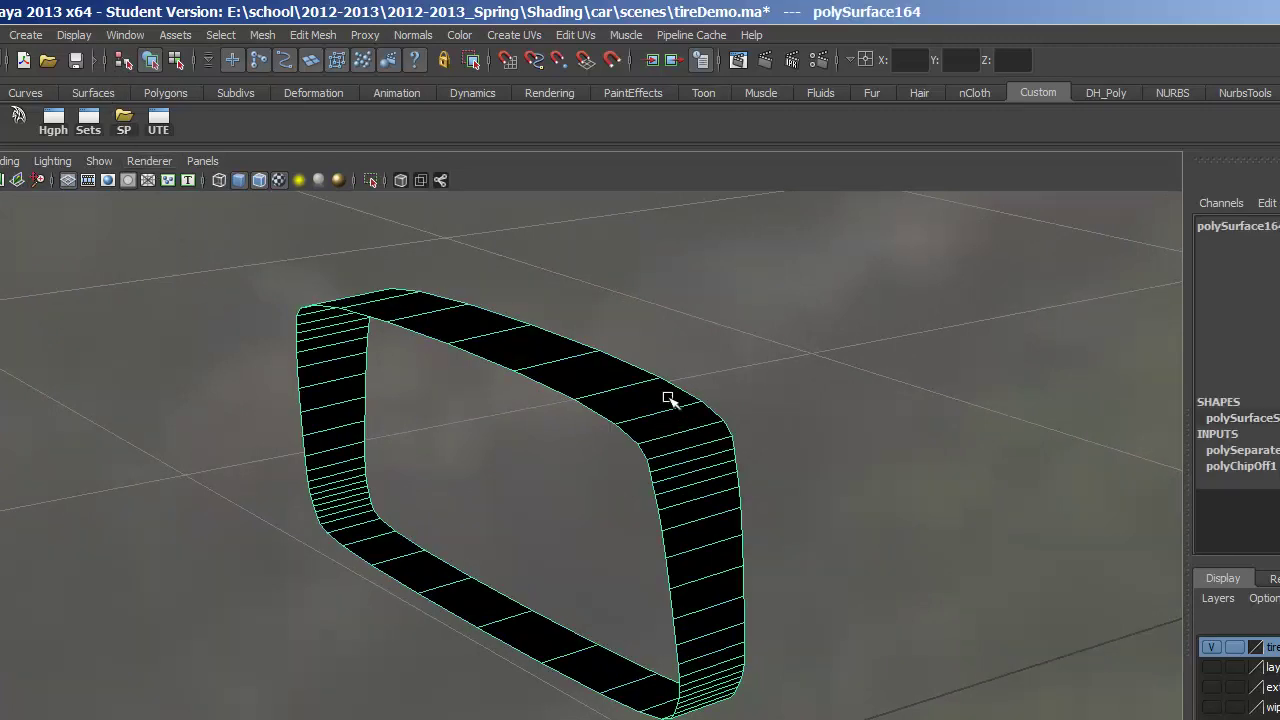
pyautogui.click(70, 35)
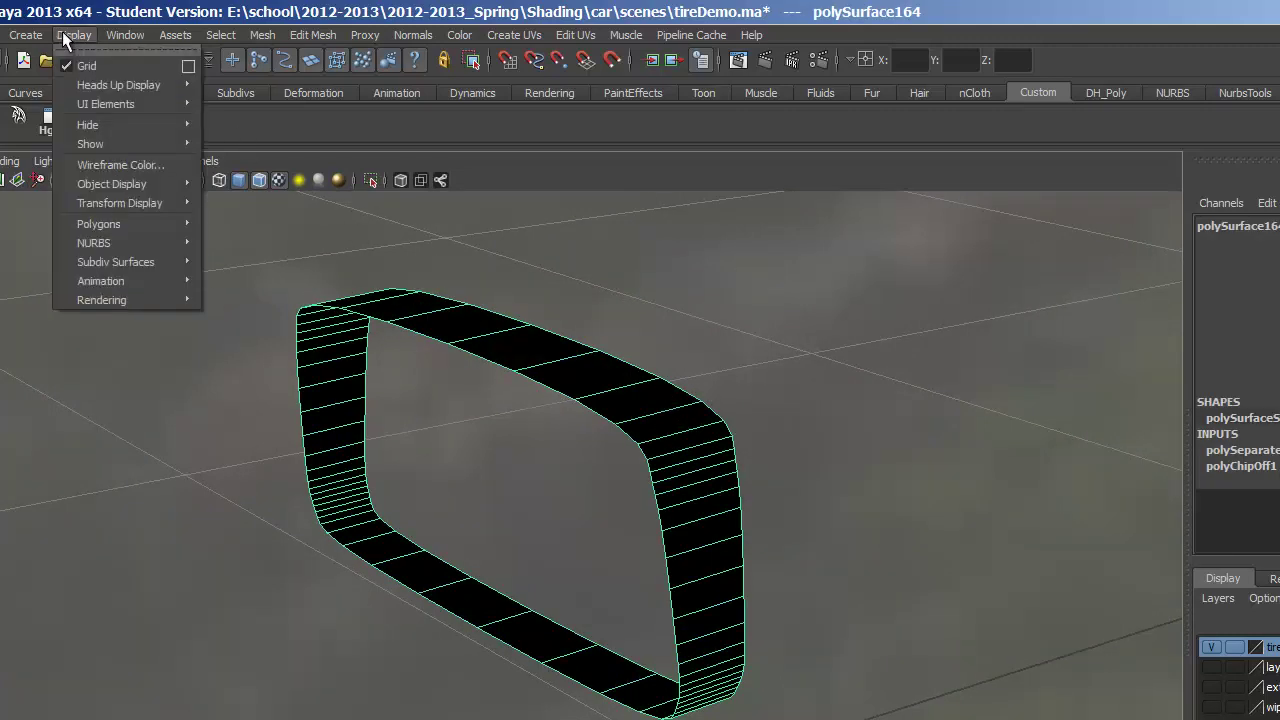
pyautogui.moveTo(111, 222)
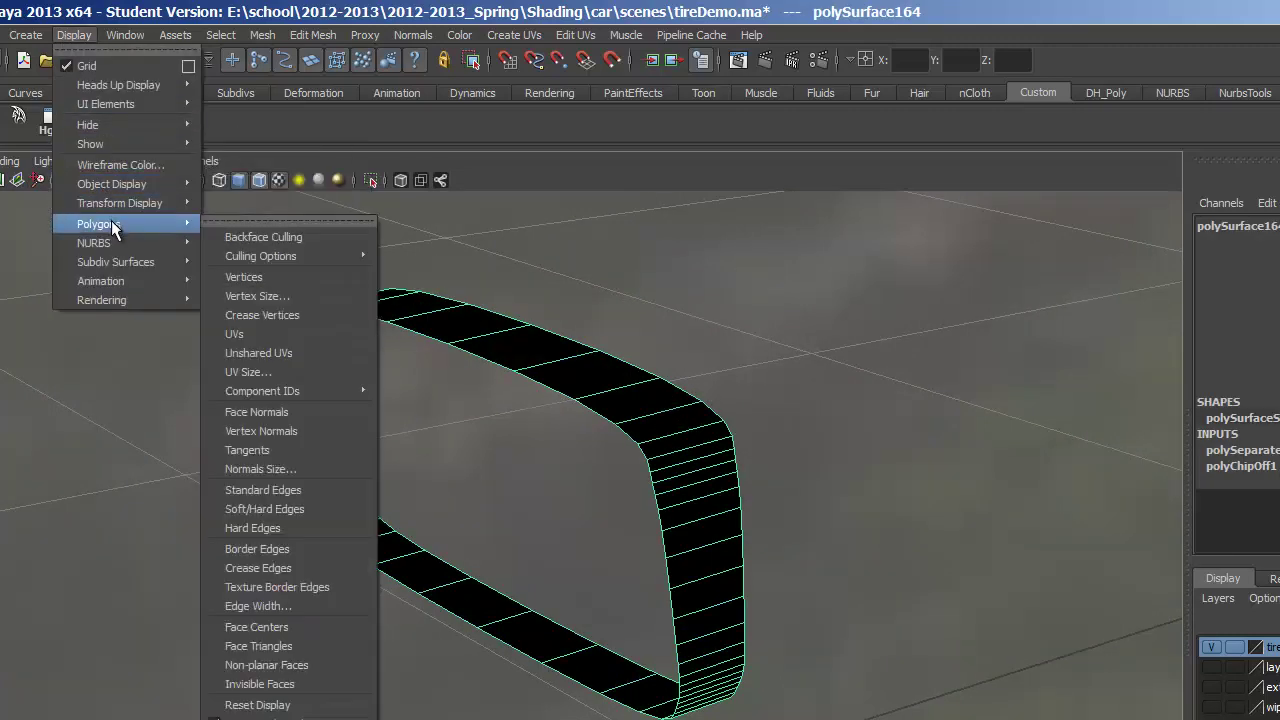
pyautogui.click(282, 280)
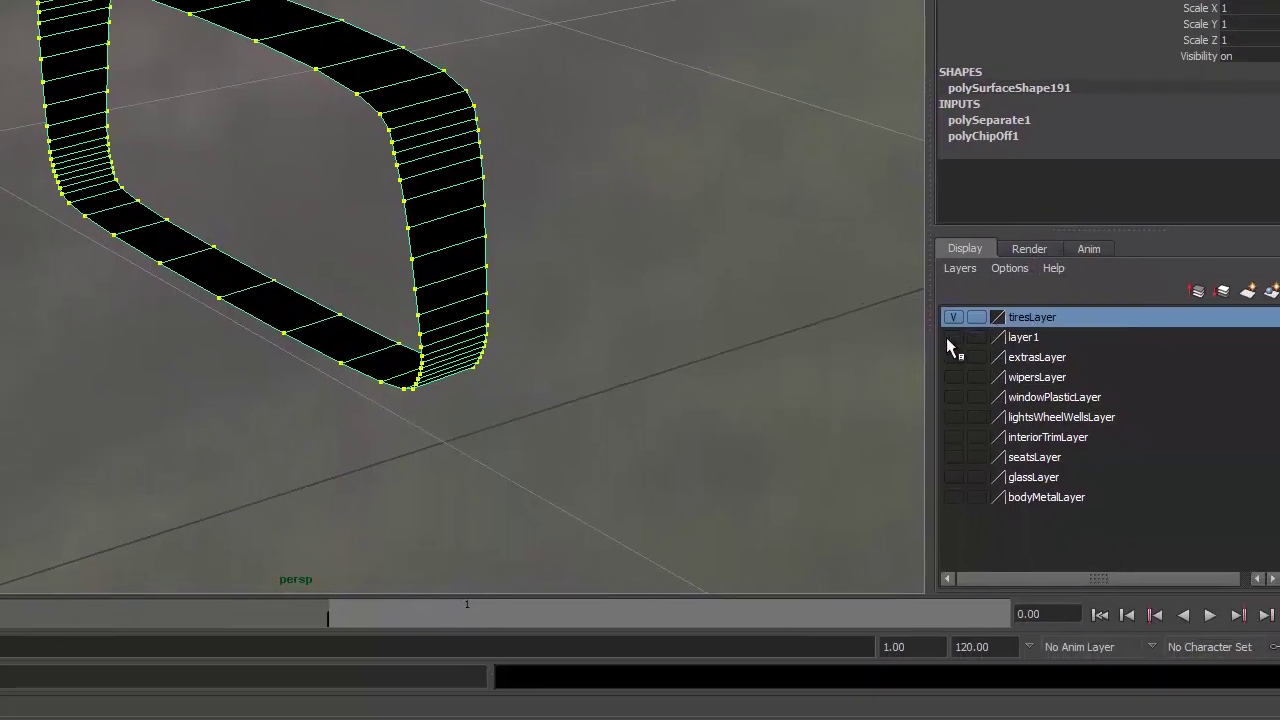
# Show layer1 temporarily to examine where the inner side of the tire strip meets the rim.
pyautogui.click(953, 337)
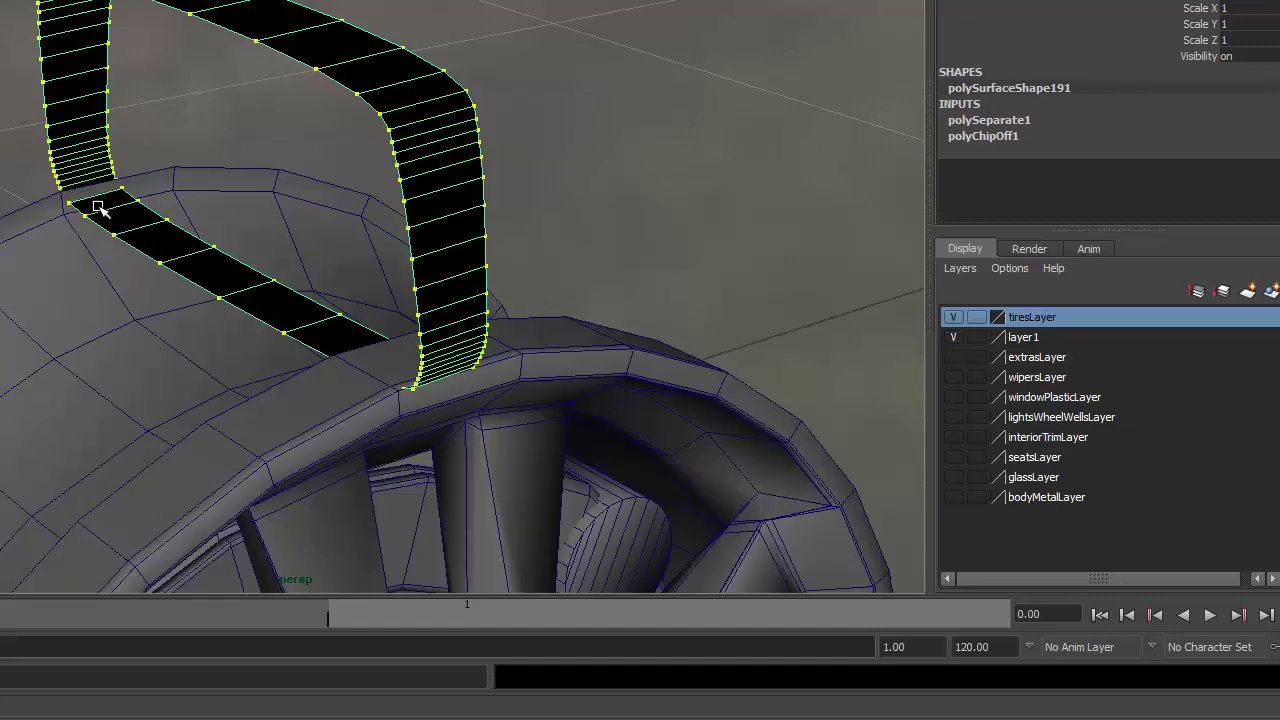
pyautogui.keyDown('alt'); pyautogui.moveTo(95, 252); pyautogui.dragTo(283, 271); pyautogui.keyUp('alt')
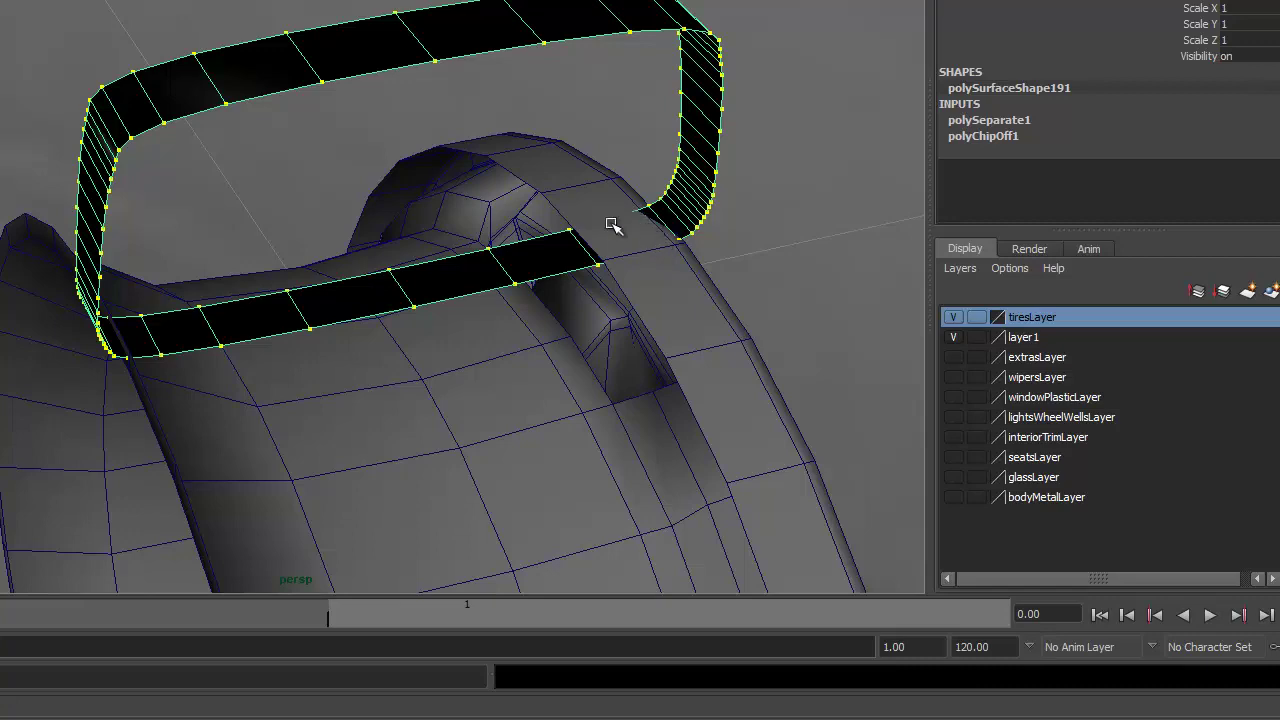
pyautogui.keyDown('alt'); pyautogui.moveTo(603, 221); pyautogui.dragTo(547, 207); pyautogui.keyUp('alt')
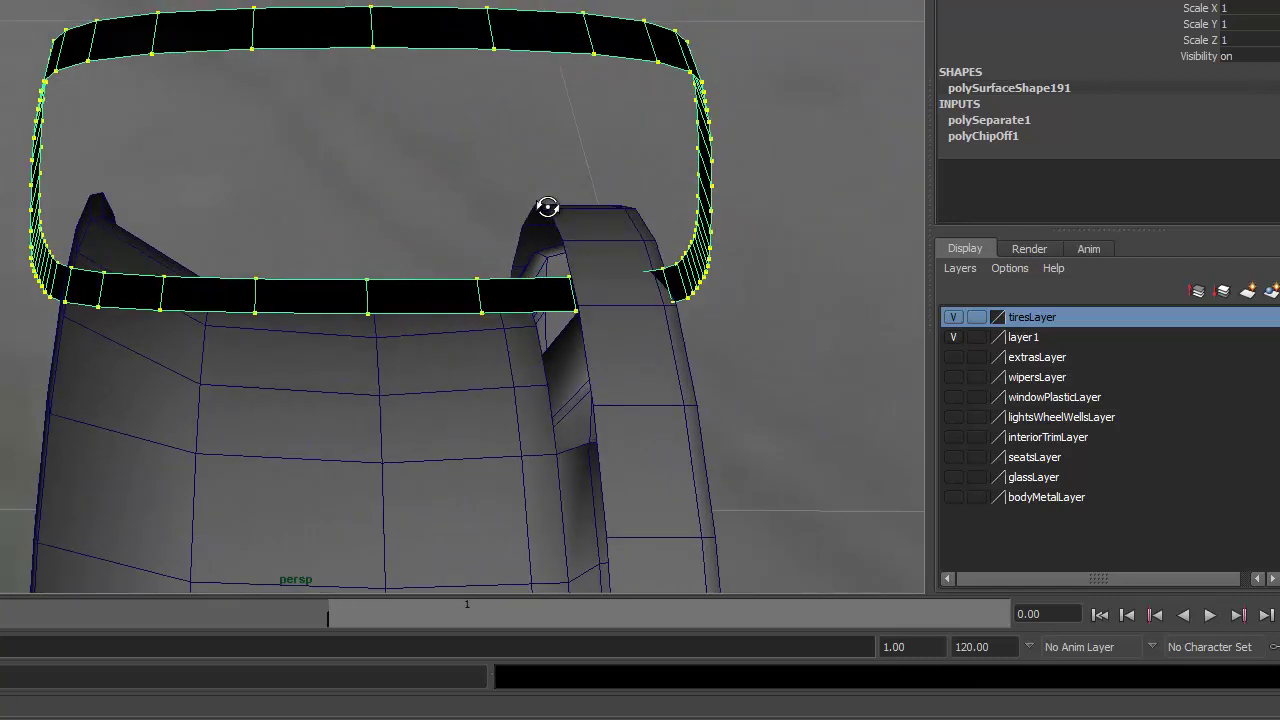
pyautogui.click(953, 317)
pyautogui.click(953, 317)
pyautogui.click(953, 337)
pyautogui.keyDown('alt'); pyautogui.moveTo(566, 343); pyautogui.dragTo(274, 346); pyautogui.keyUp('alt')
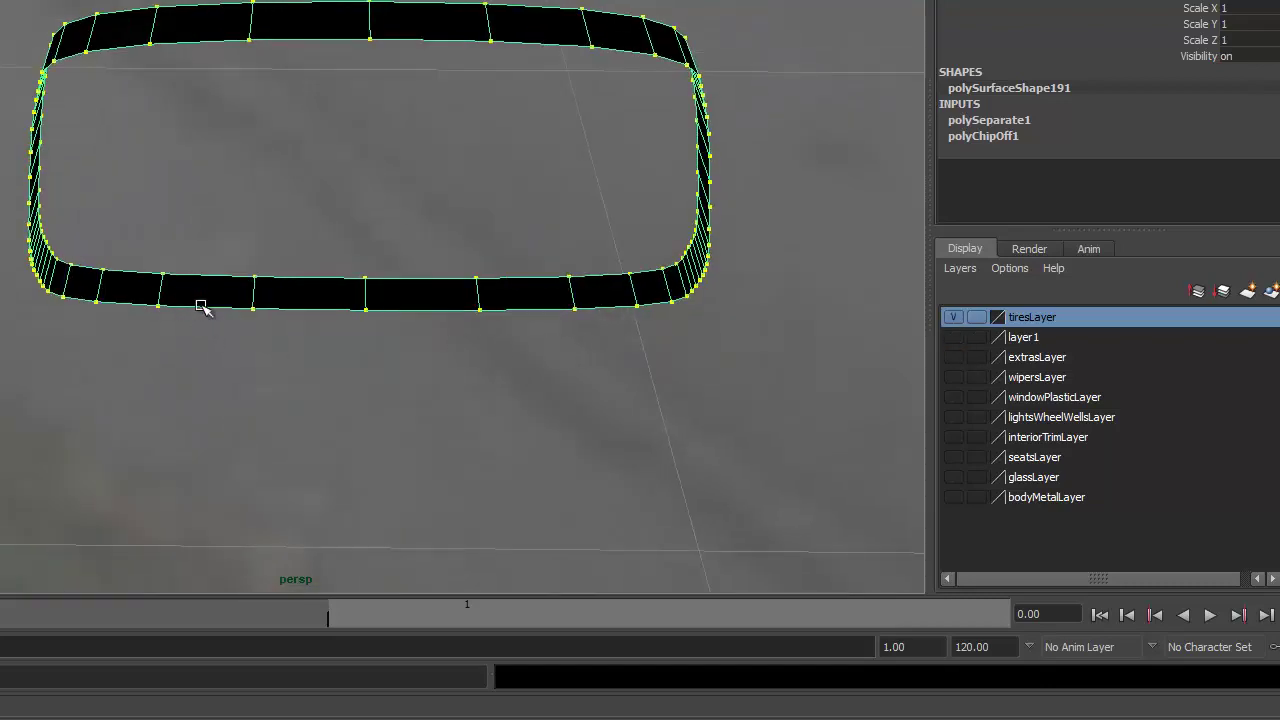
pyautogui.keyDown('alt'); pyautogui.moveTo(206, 306); pyautogui.dragTo(177, 343); pyautogui.keyUp('alt')
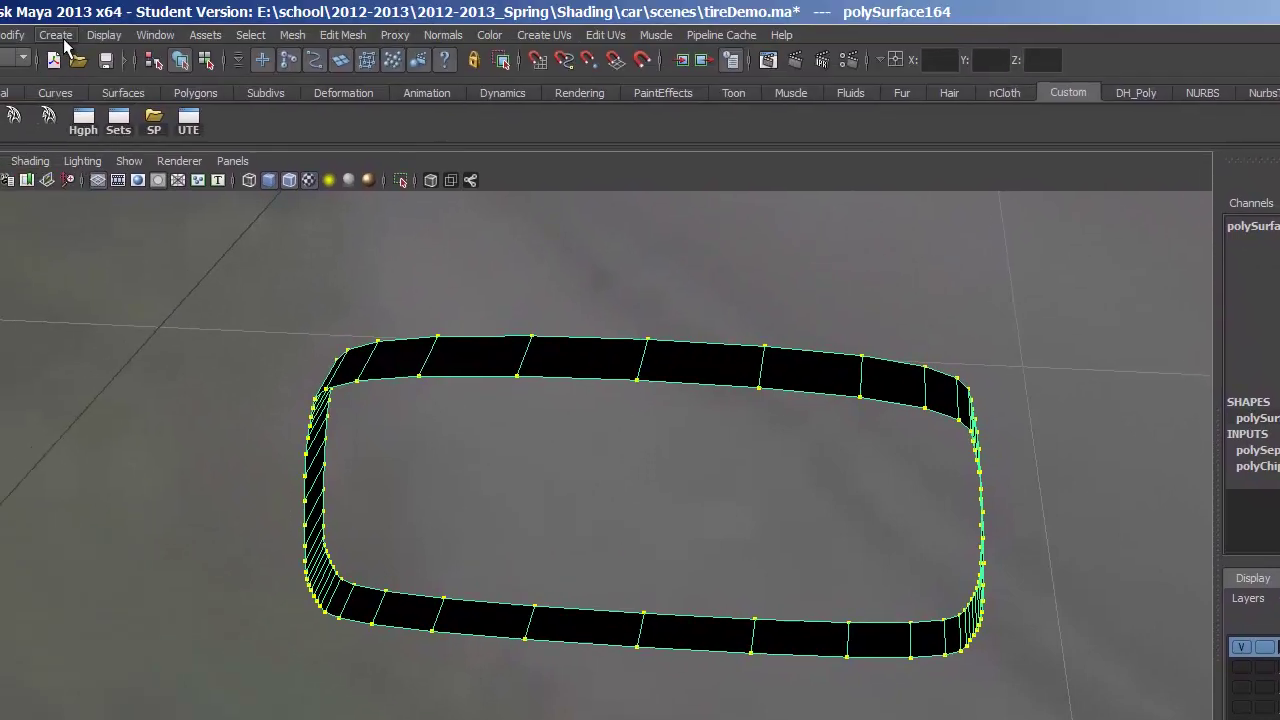
# Set up the CV Curve Tool with 3 Cubic degree and Chord length knot spacing.
pyautogui.click(60, 37)
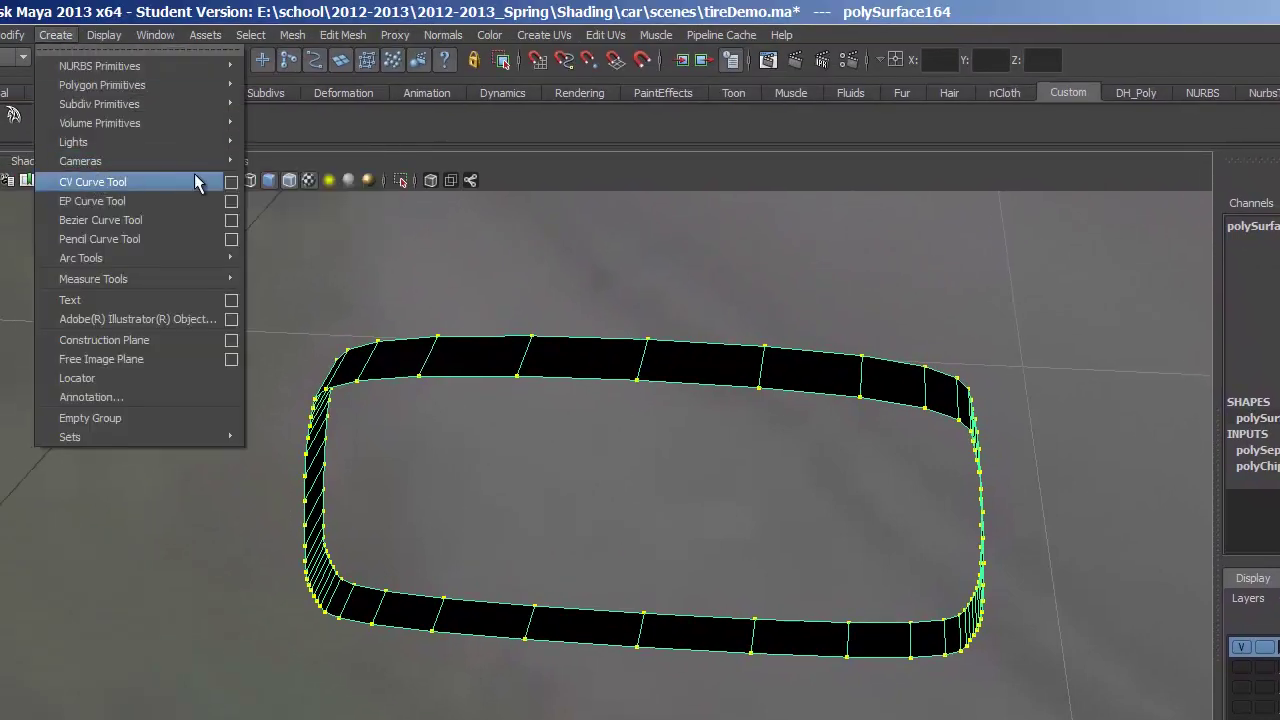
pyautogui.click(235, 181)
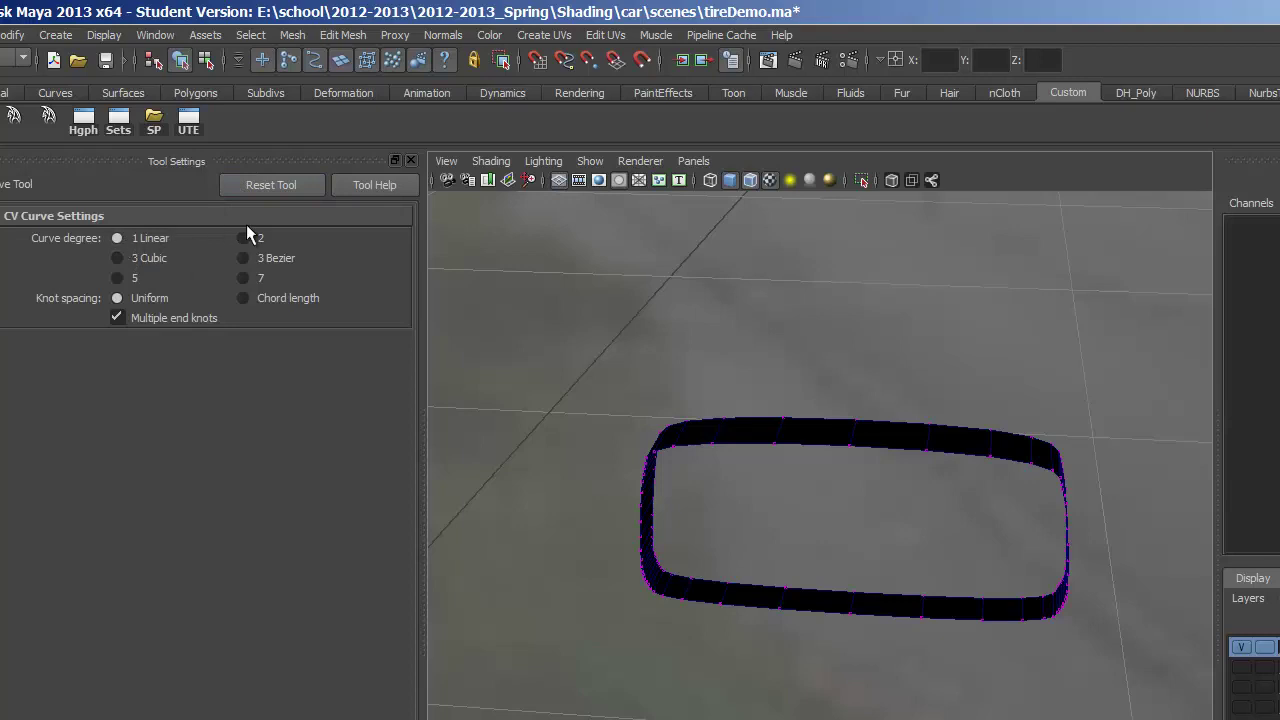
pyautogui.click(137, 261)
pyautogui.click(246, 299)
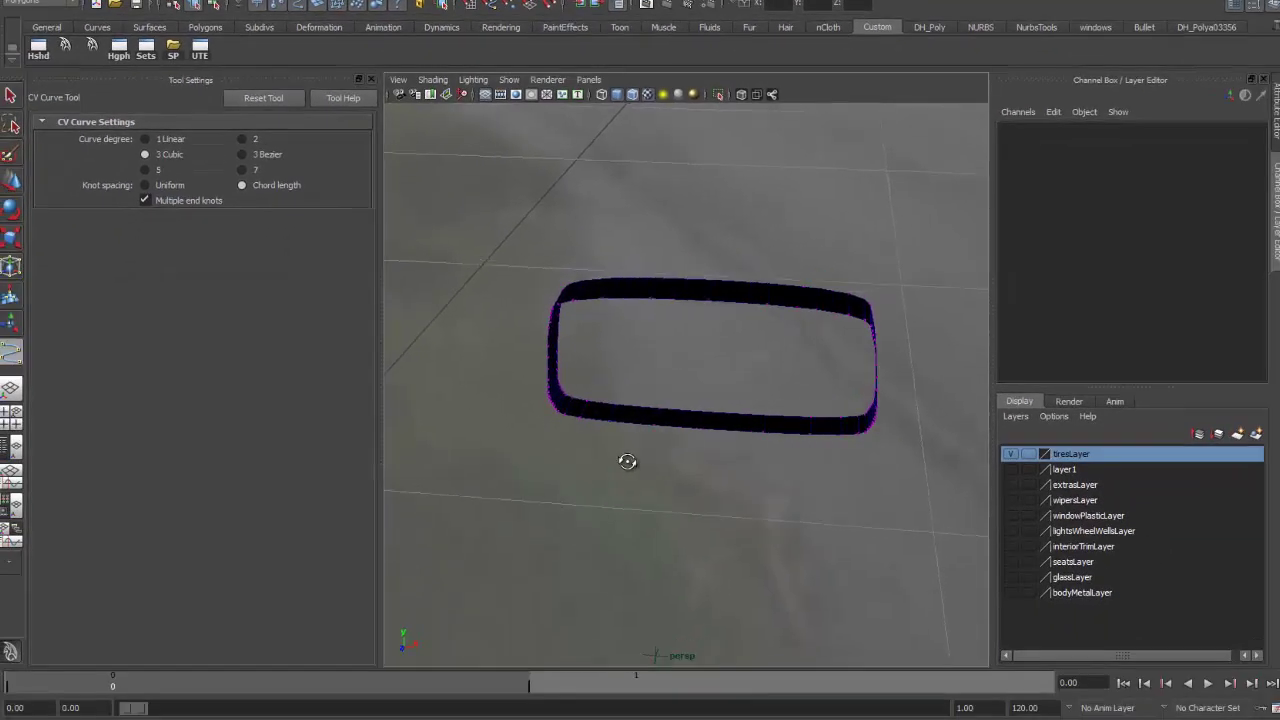
# Trace an open CV curve along one edge of the tire strip, snapping points to its vertices from one inner rim edge to the other.
pyautogui.scroll(4, 598, 465)
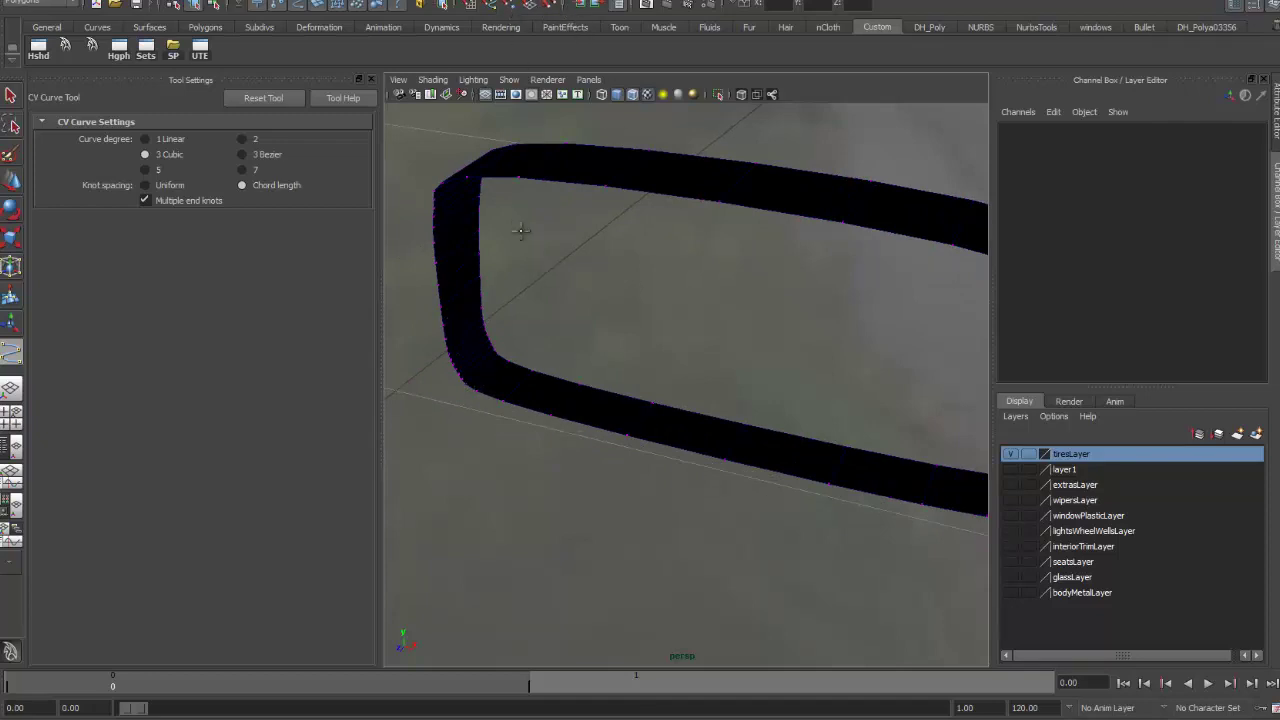
pyautogui.press('v')
pyautogui.click(502, 402)
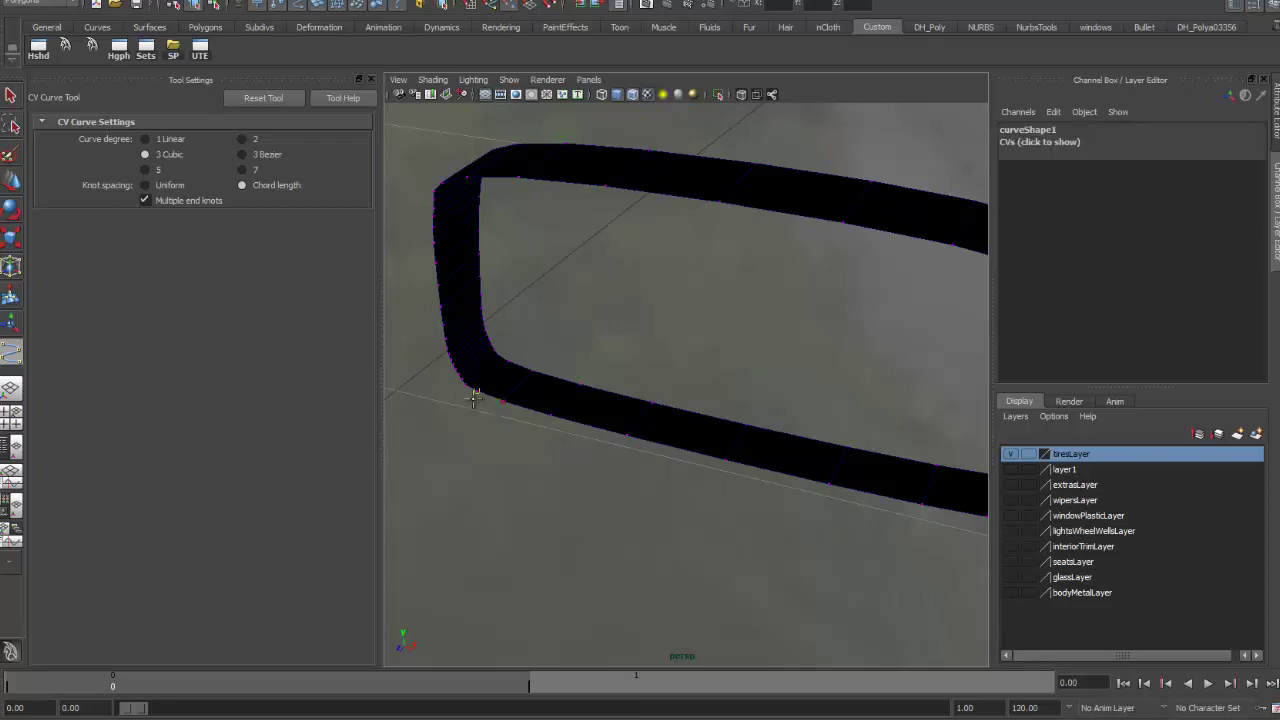
pyautogui.scroll(3, 480, 399)
pyautogui.keyDown('alt'); pyautogui.moveTo(537, 391); pyautogui.dragTo(600, 380, button='middle'); pyautogui.keyUp('alt')
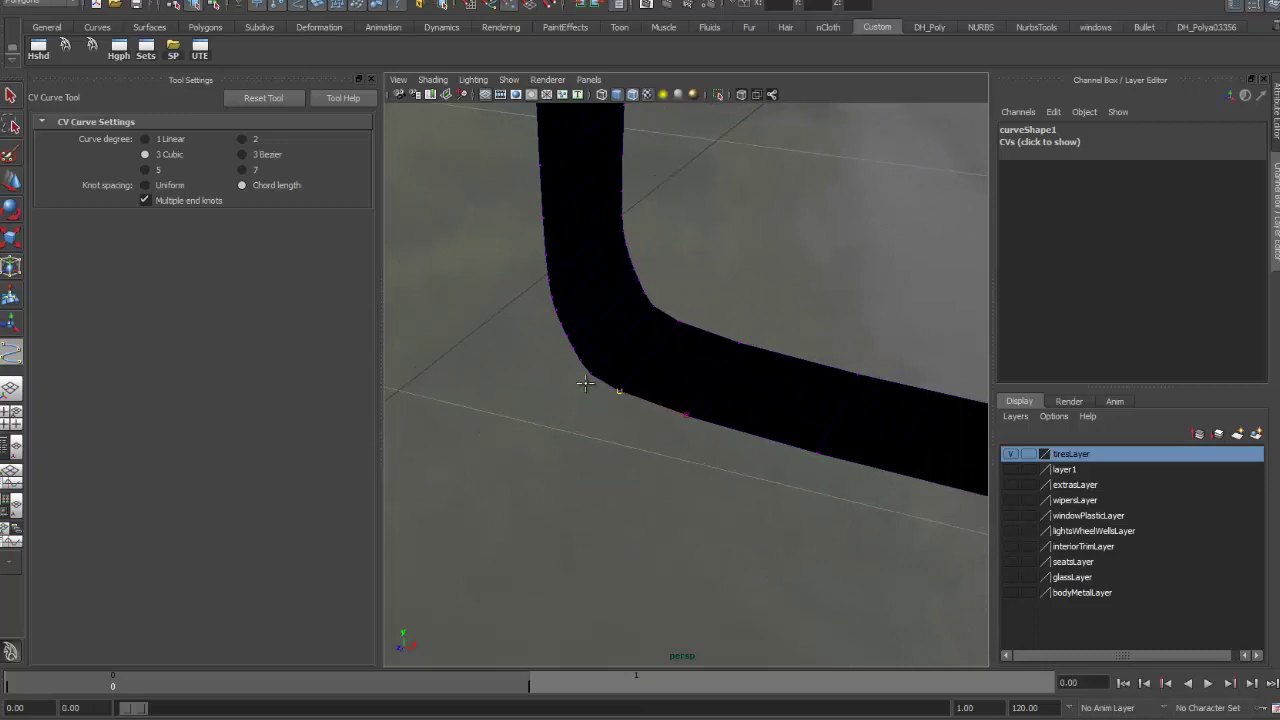
pyautogui.click(575, 365)
pyautogui.click(566, 354)
pyautogui.click(558, 324)
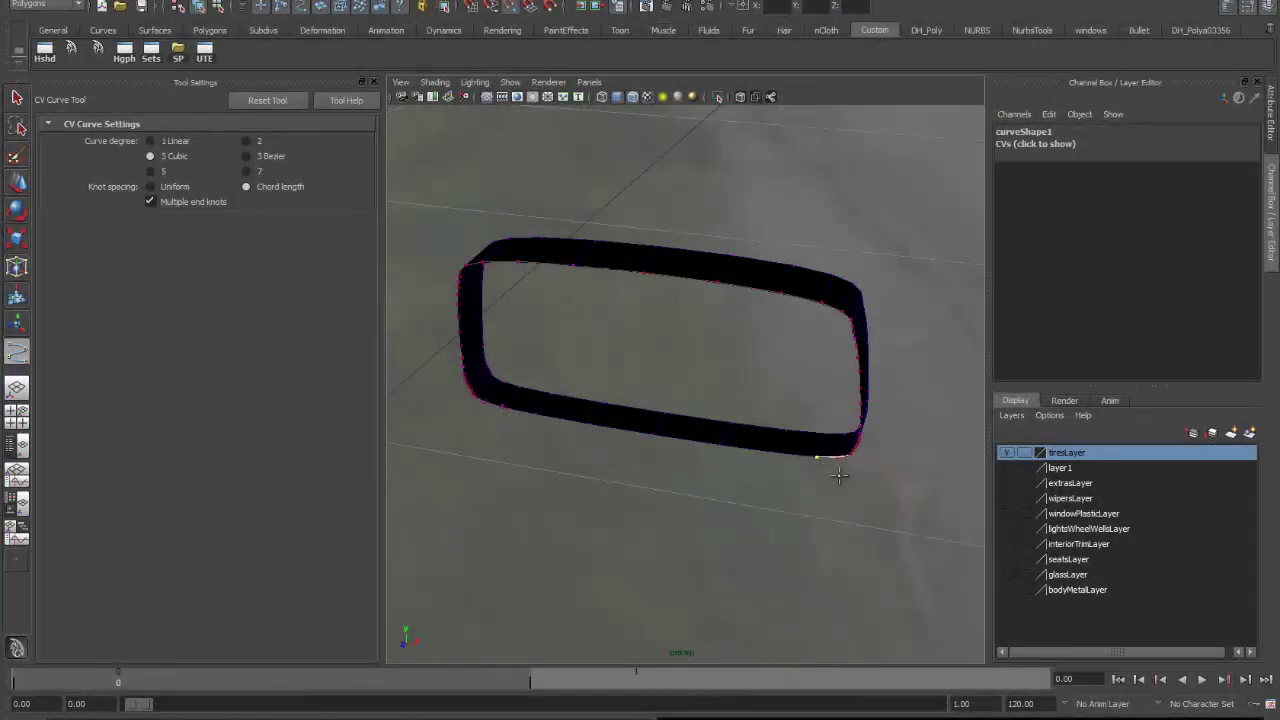
pyautogui.press('t')
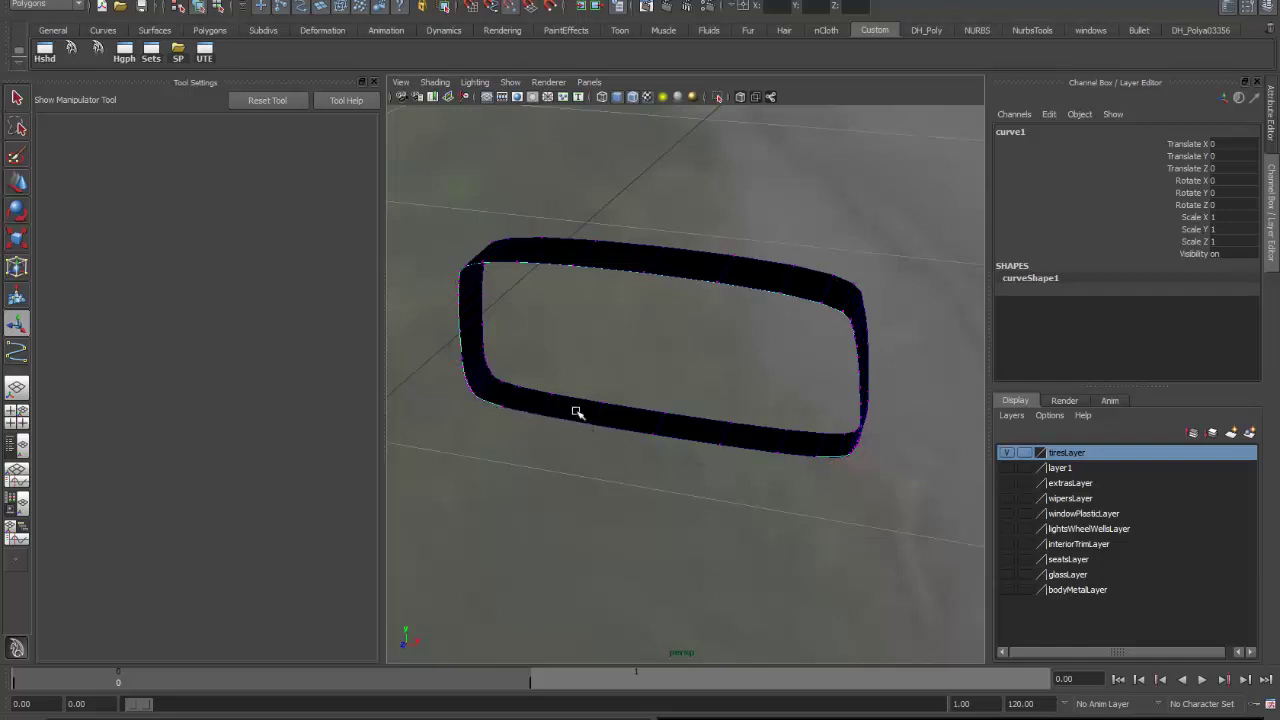
# Delete the extracted tire strip and select the traced profile curve.
pyautogui.click(792, 442)
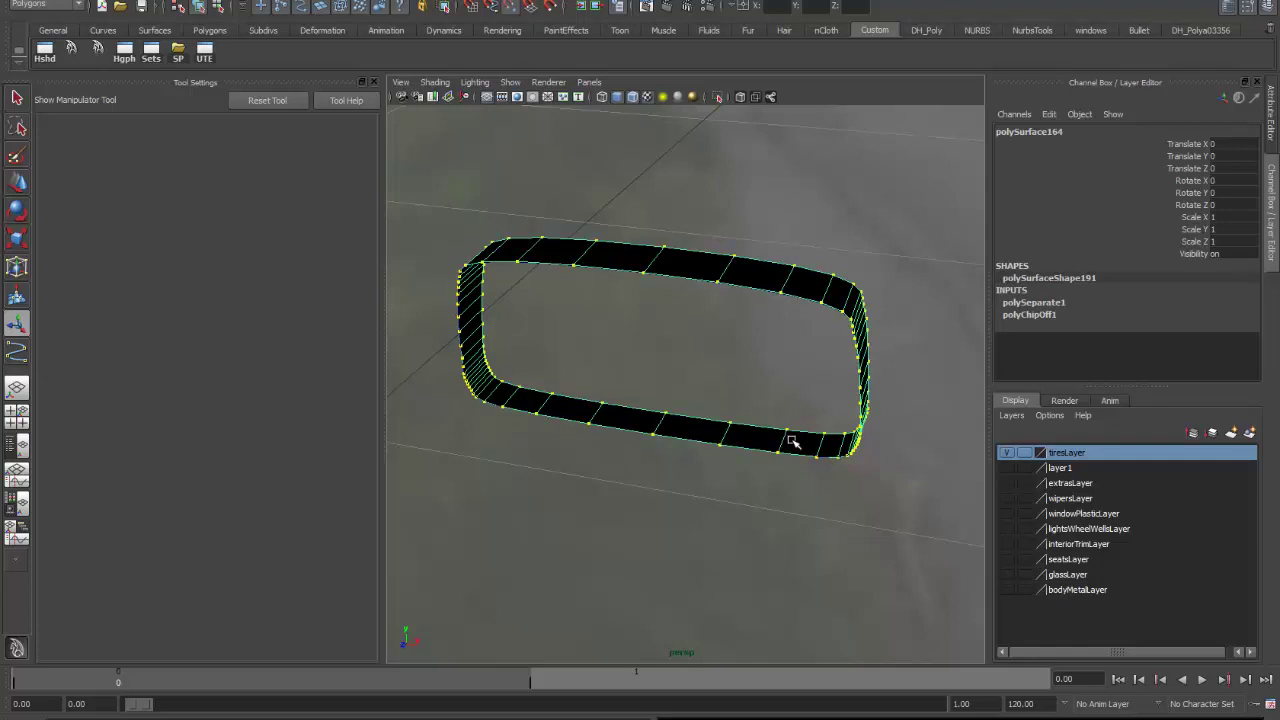
pyautogui.press('Delete')
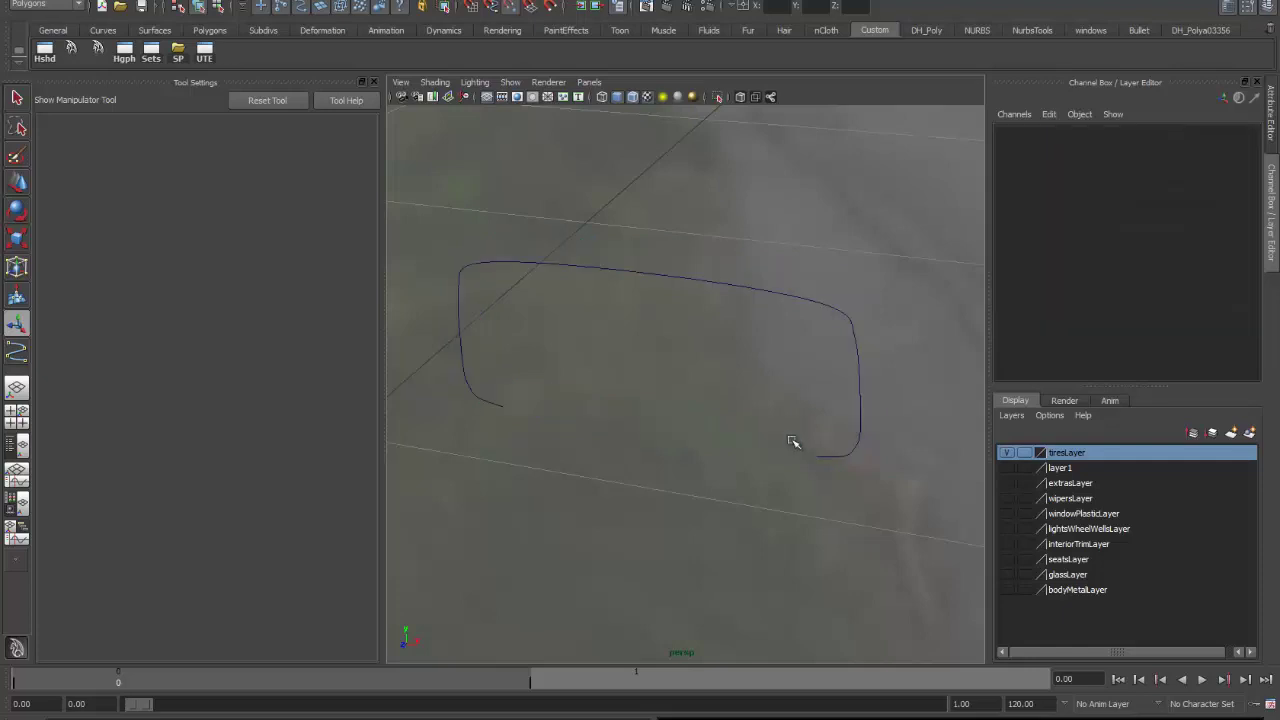
pyautogui.click(765, 294)
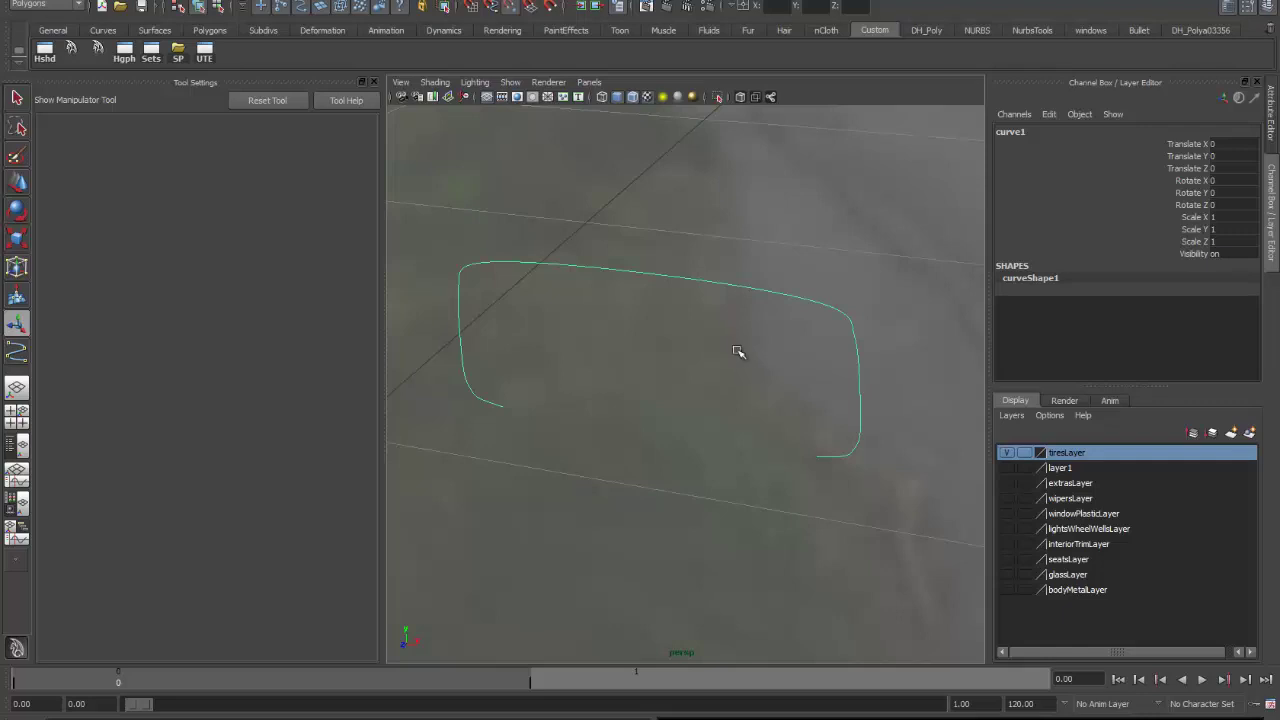
# Show layer1 so the wheel rim is displayed beneath the profile curve.
pyautogui.keyDown('alt'); pyautogui.moveTo(750, 374); pyautogui.dragTo(706, 360); pyautogui.keyUp('alt')
pyautogui.keyDown('alt'); pyautogui.moveTo(706, 360); pyautogui.dragTo(546, 360, button='right'); pyautogui.keyUp('alt')
pyautogui.keyDown('alt'); pyautogui.moveTo(717, 342); pyautogui.dragTo(689, 234, button='middle'); pyautogui.keyUp('alt')
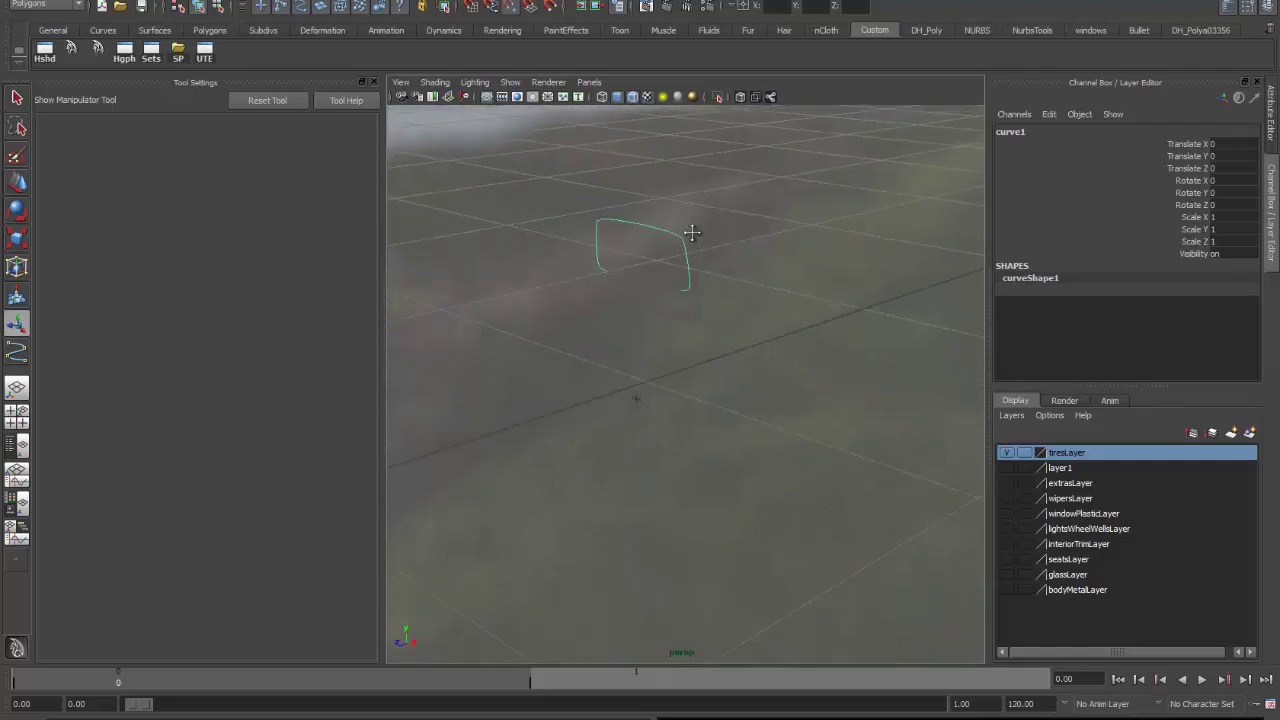
pyautogui.click(1008, 468)
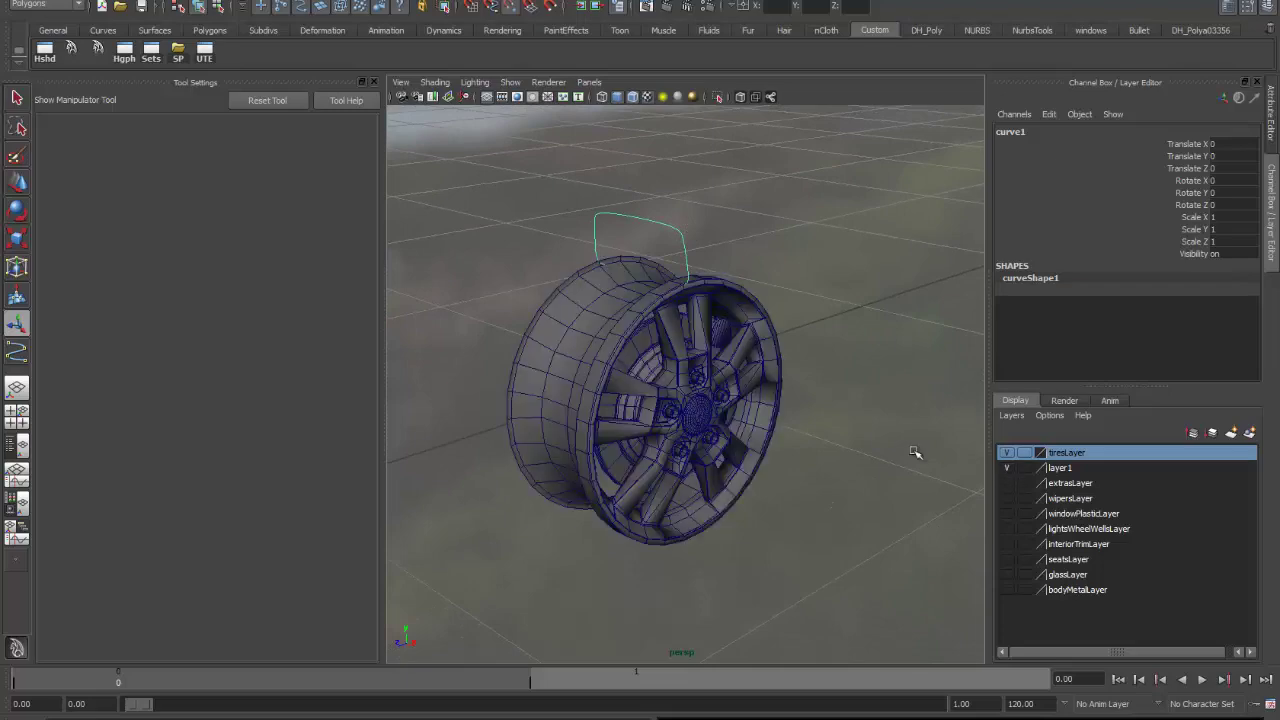
pyautogui.keyDown('alt'); pyautogui.moveTo(690, 422); pyautogui.dragTo(668, 405); pyautogui.keyUp('alt')
pyautogui.keyDown('alt'); pyautogui.moveTo(668, 405); pyautogui.dragTo(903, 409, button='right'); pyautogui.keyUp('alt')
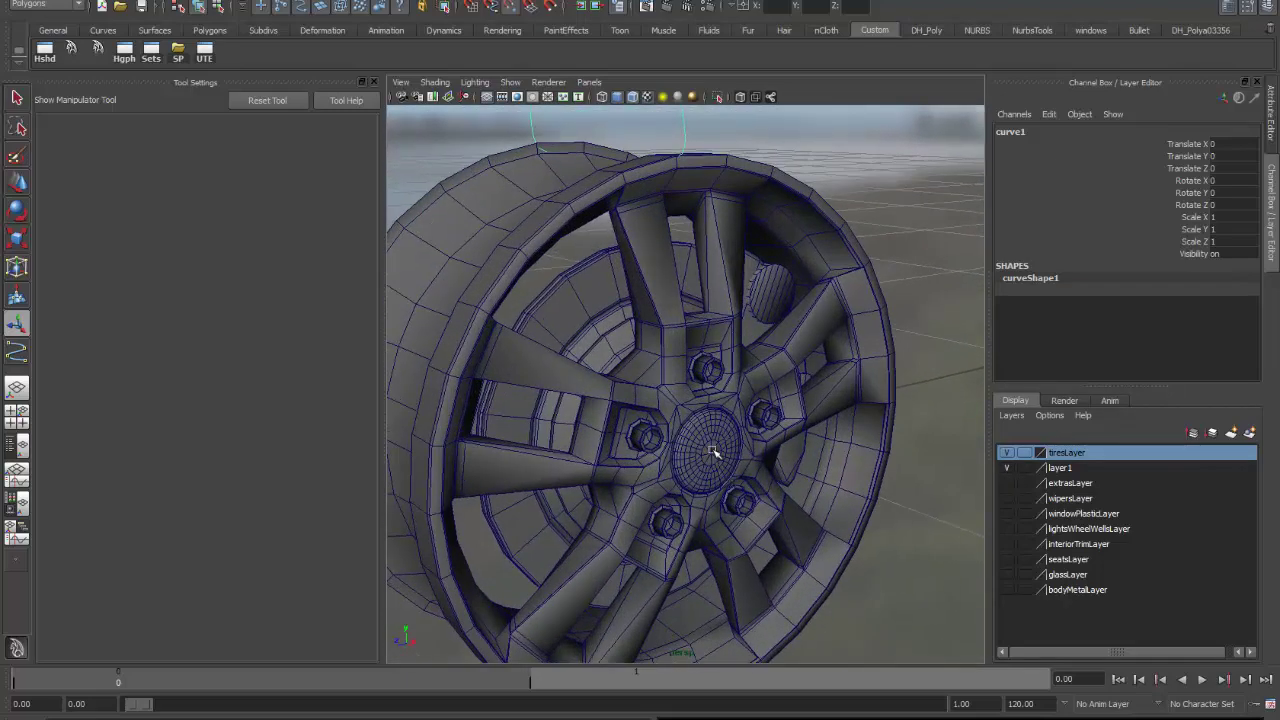
pyautogui.keyDown('alt'); pyautogui.moveTo(716, 456); pyautogui.dragTo(620, 260, button='right'); pyautogui.keyUp('alt')
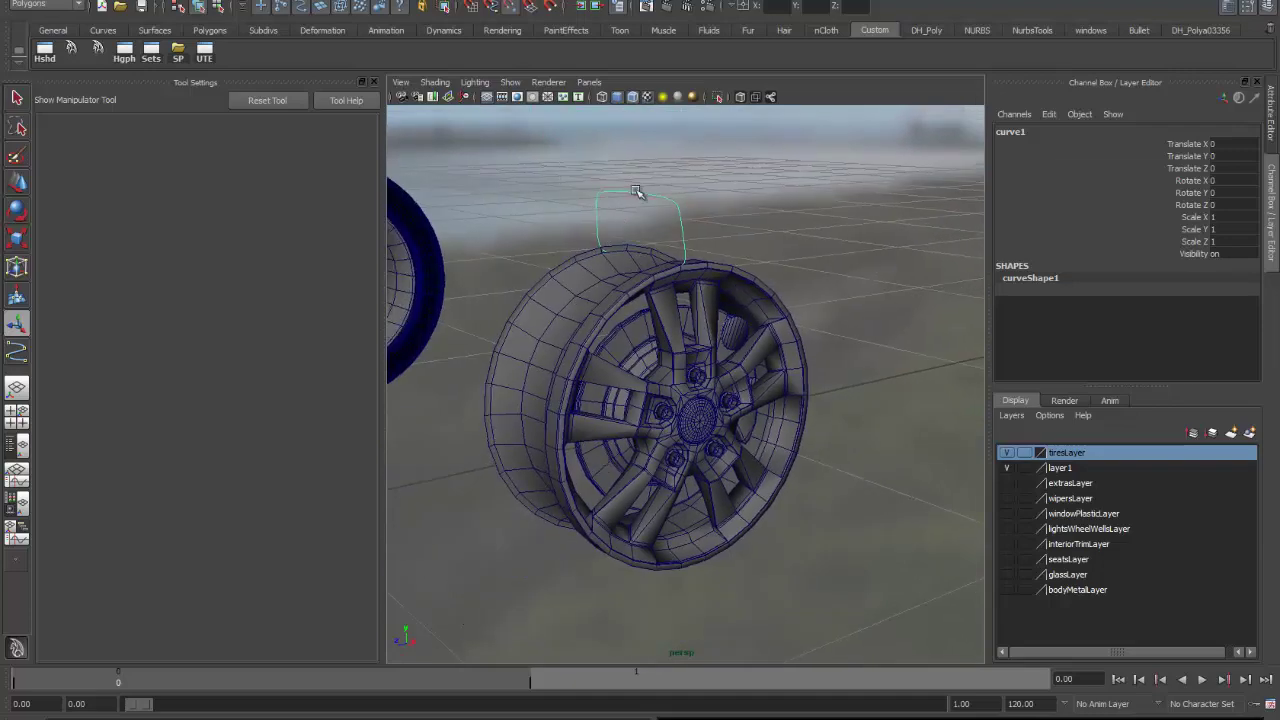
# Move the profile curve's pivot to the center of the wheel's hub cap, snapping it along the cap's edges.
pyautogui.press('w')
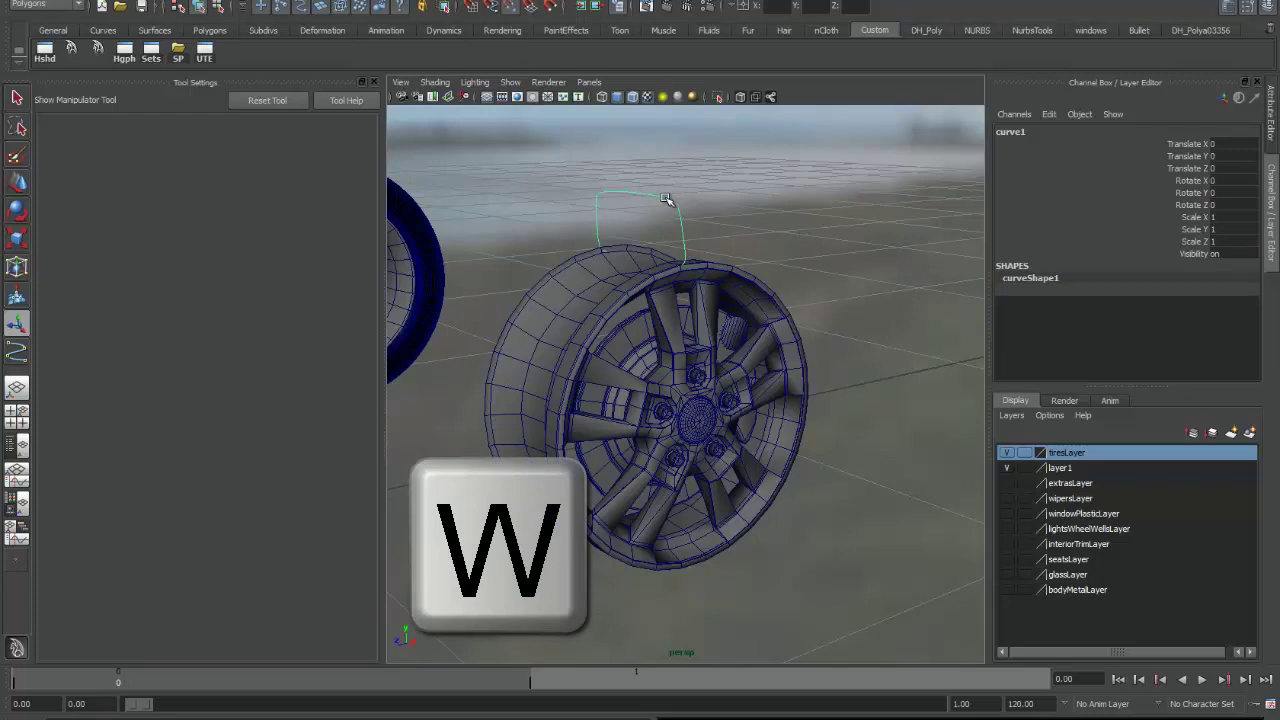
pyautogui.keyDown('alt'); pyautogui.moveTo(774, 234); pyautogui.dragTo(465, 289, button='right'); pyautogui.keyUp('alt')
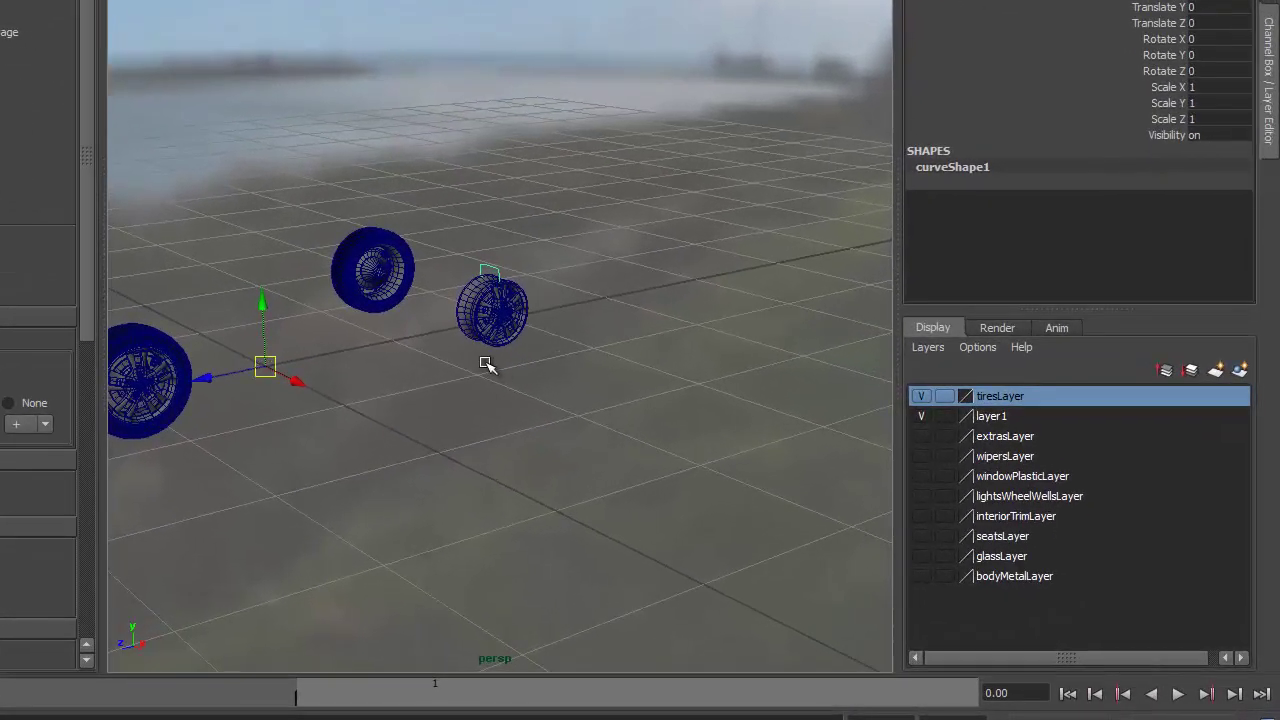
pyautogui.keyDown('alt'); pyautogui.moveTo(480, 363); pyautogui.dragTo(755, 362, button='right'); pyautogui.keyUp('alt')
pyautogui.keyDown('alt'); pyautogui.moveTo(311, 346); pyautogui.dragTo(498, 300, button='right'); pyautogui.keyUp('alt')
pyautogui.keyDown('alt'); pyautogui.moveTo(498, 300); pyautogui.dragTo(680, 388); pyautogui.keyUp('alt')
pyautogui.keyDown('alt'); pyautogui.moveTo(563, 389); pyautogui.dragTo(580, 389); pyautogui.keyUp('alt')
pyautogui.press('Insert')
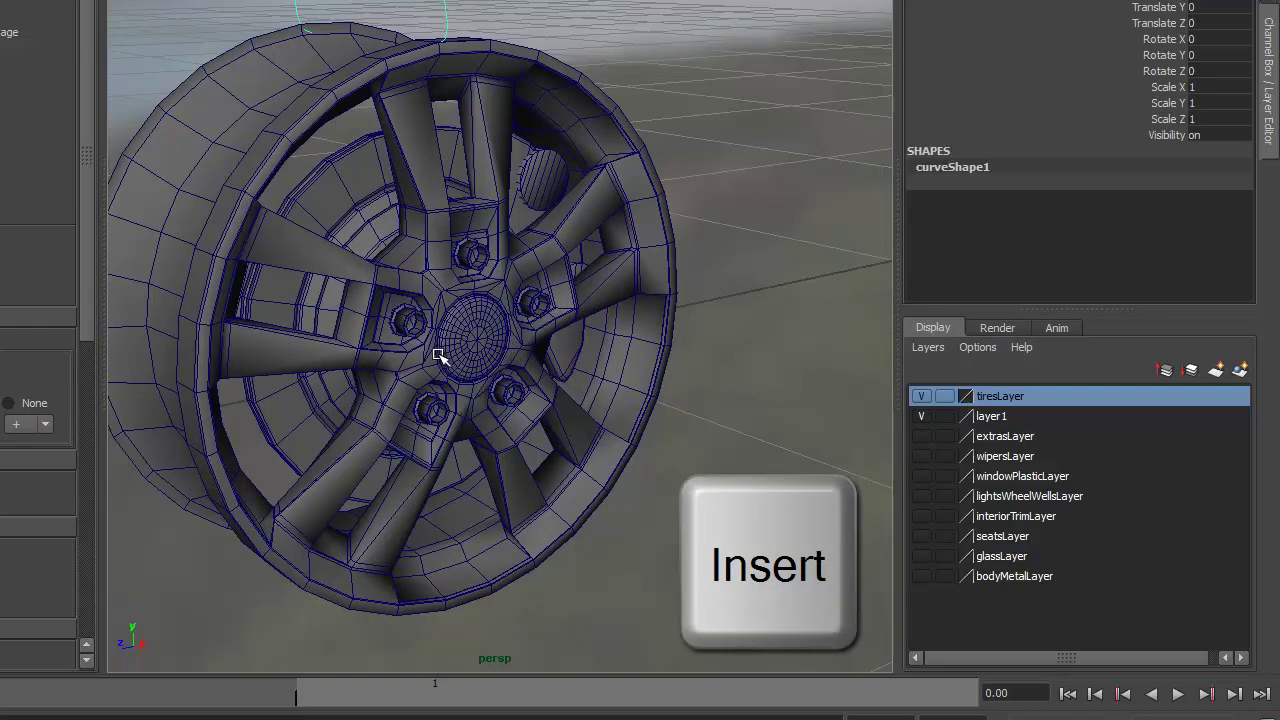
pyautogui.keyDown('alt'); pyautogui.moveTo(449, 357); pyautogui.dragTo(911, 329, button='right'); pyautogui.keyUp('alt')
pyautogui.keyDown('alt'); pyautogui.moveTo(911, 329); pyautogui.dragTo(614, 366, button='middle'); pyautogui.keyUp('alt')
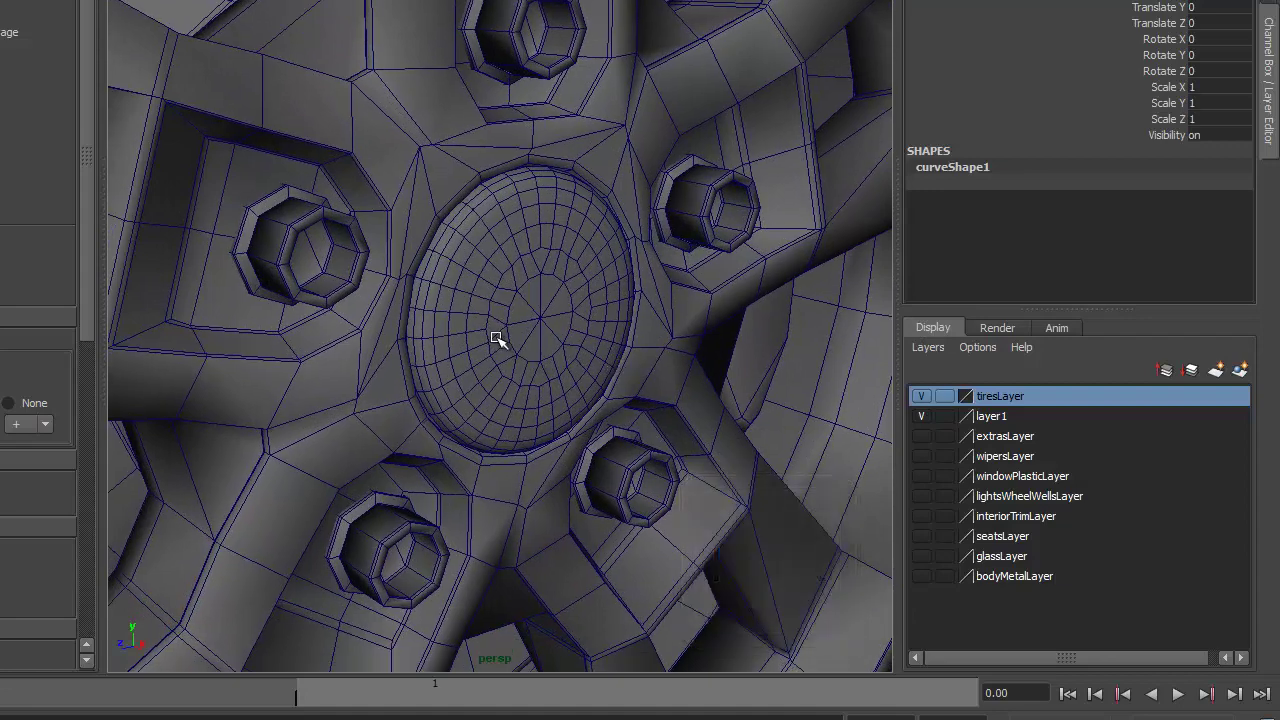
pyautogui.press('c')
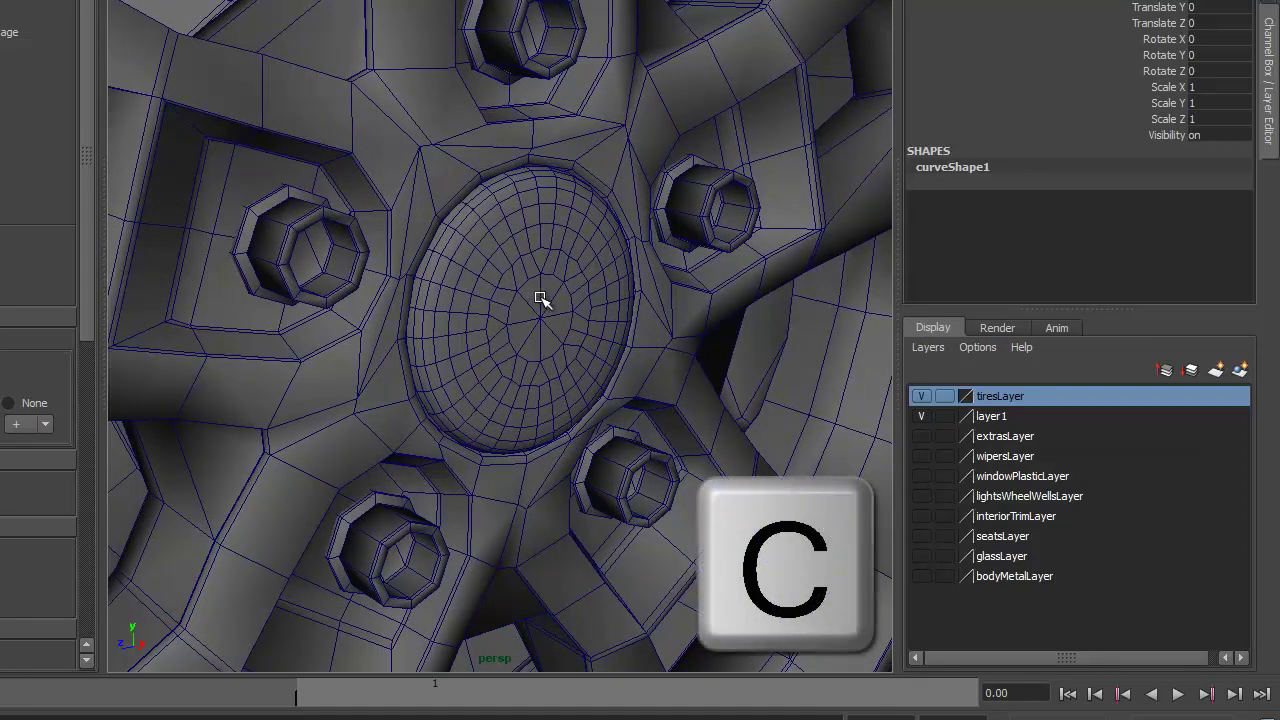
pyautogui.moveTo(541, 300); pyautogui.dragTo(539, 316)
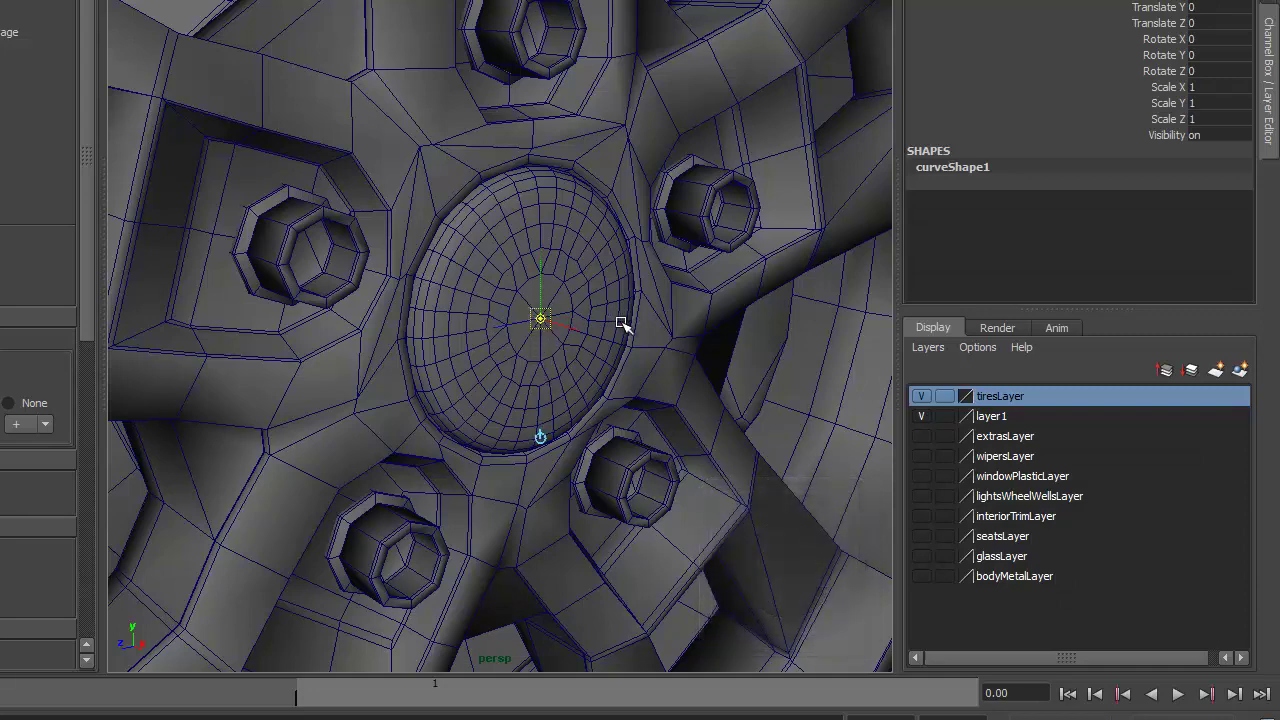
# Hide layer1 again and leave pivot editing for the profile curve.
pyautogui.keyDown('alt'); pyautogui.moveTo(620, 323); pyautogui.dragTo(346, 356, button='right'); pyautogui.keyUp('alt')
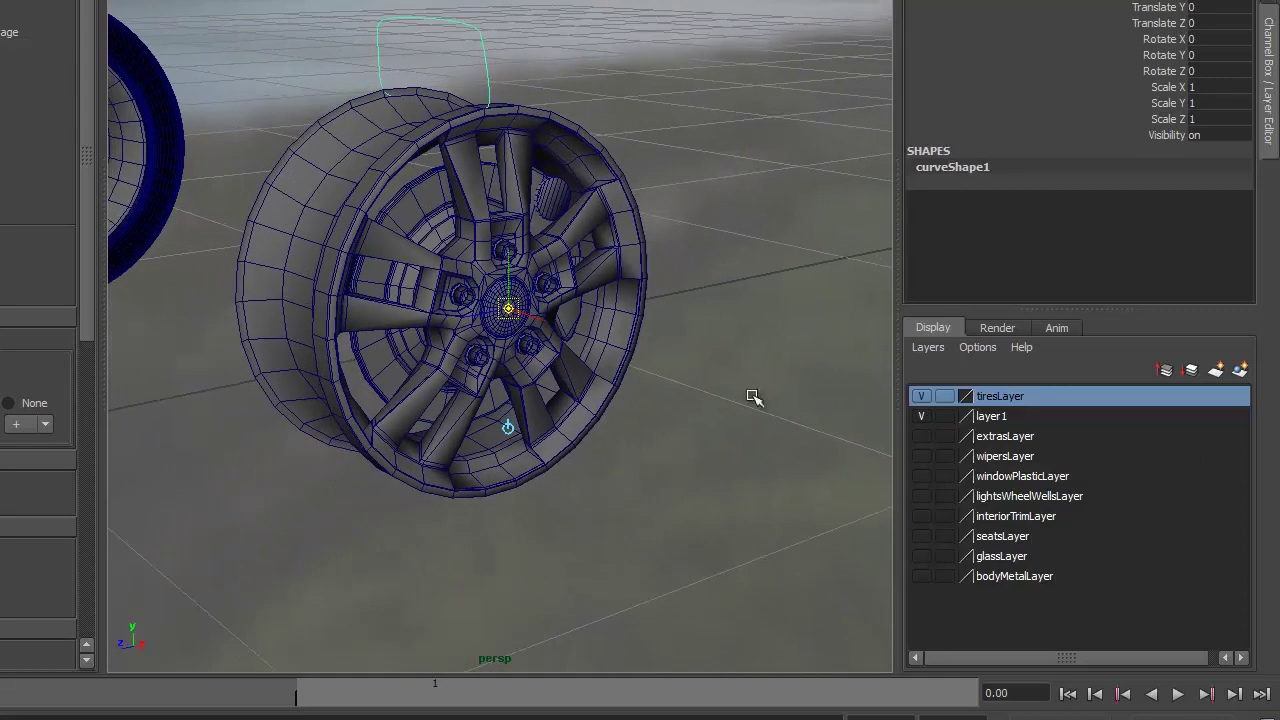
pyautogui.click(921, 416)
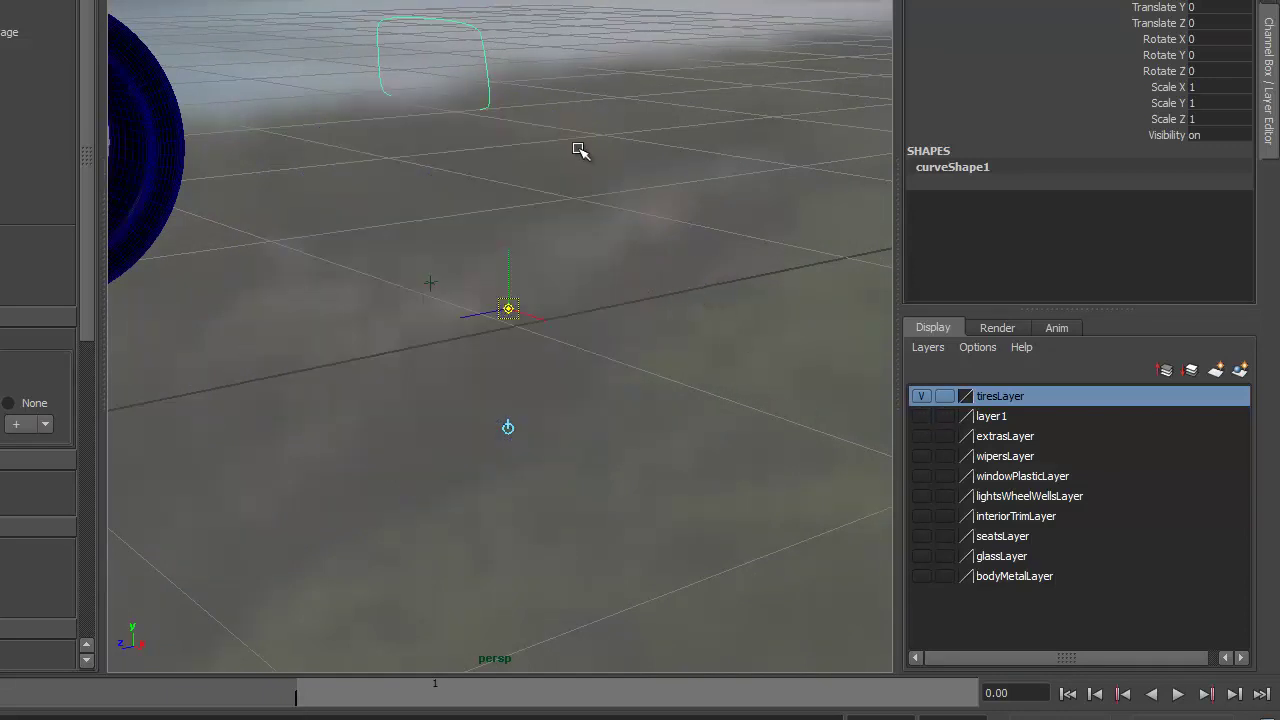
pyautogui.press('Insert')
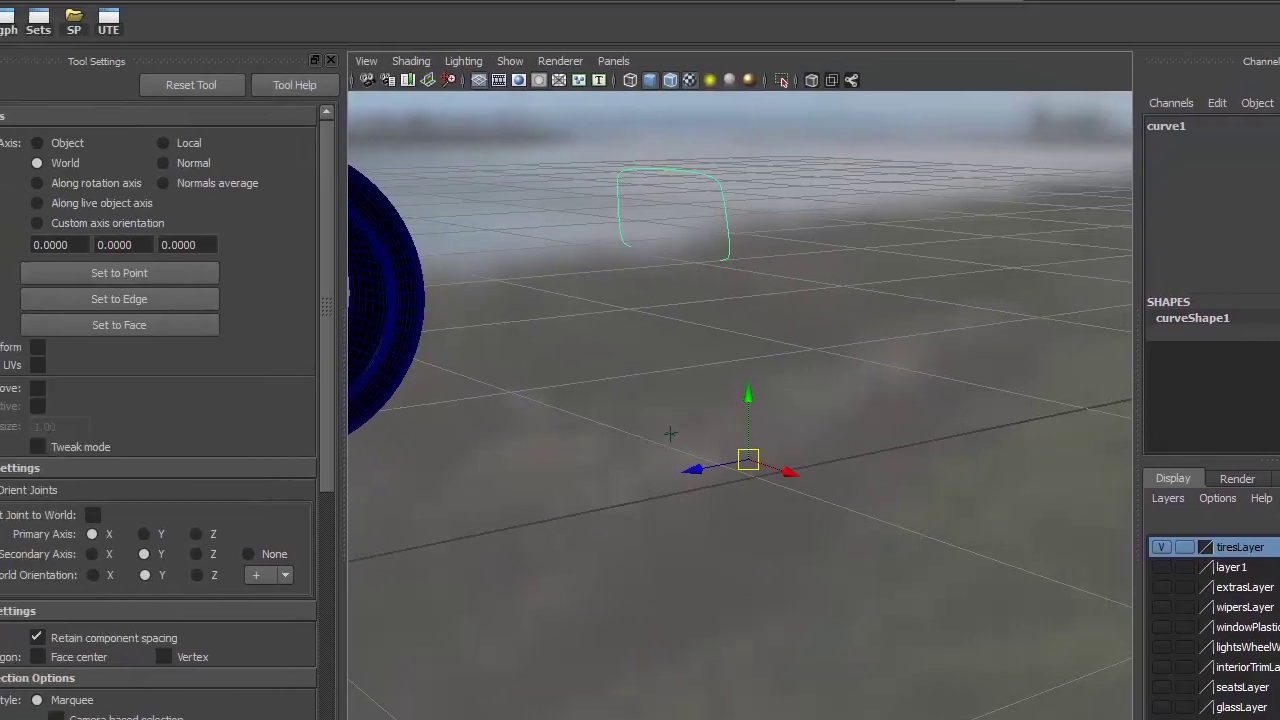
# Revolve the profile curve 360 degrees around the X axis with 64 segments, cubic degree and NURBS output.
pyautogui.click(0, 0)
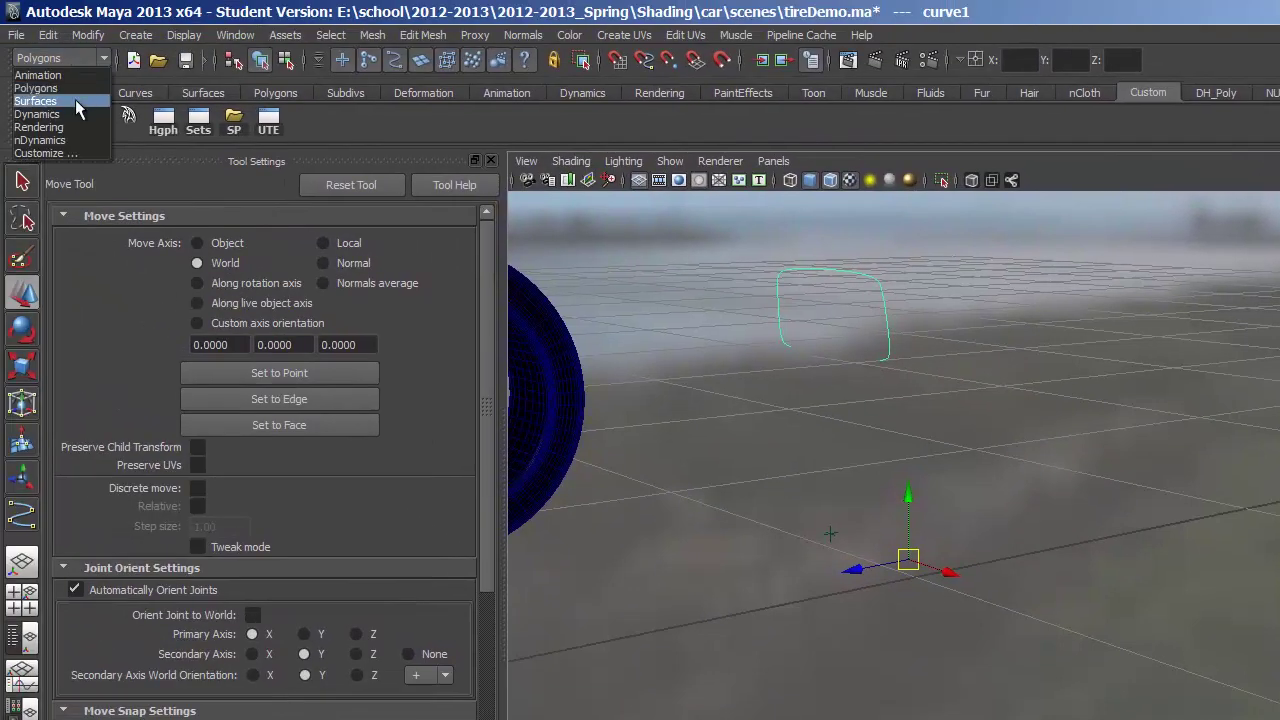
pyautogui.click(76, 101)
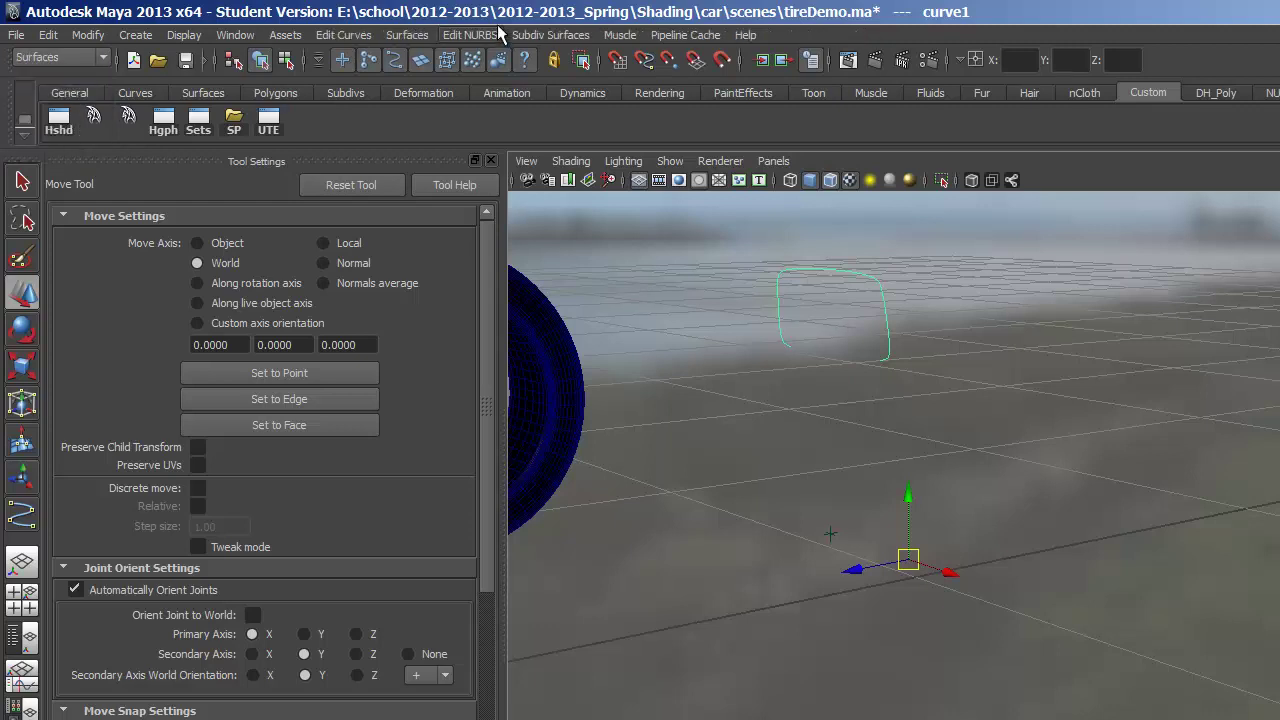
pyautogui.click(410, 36)
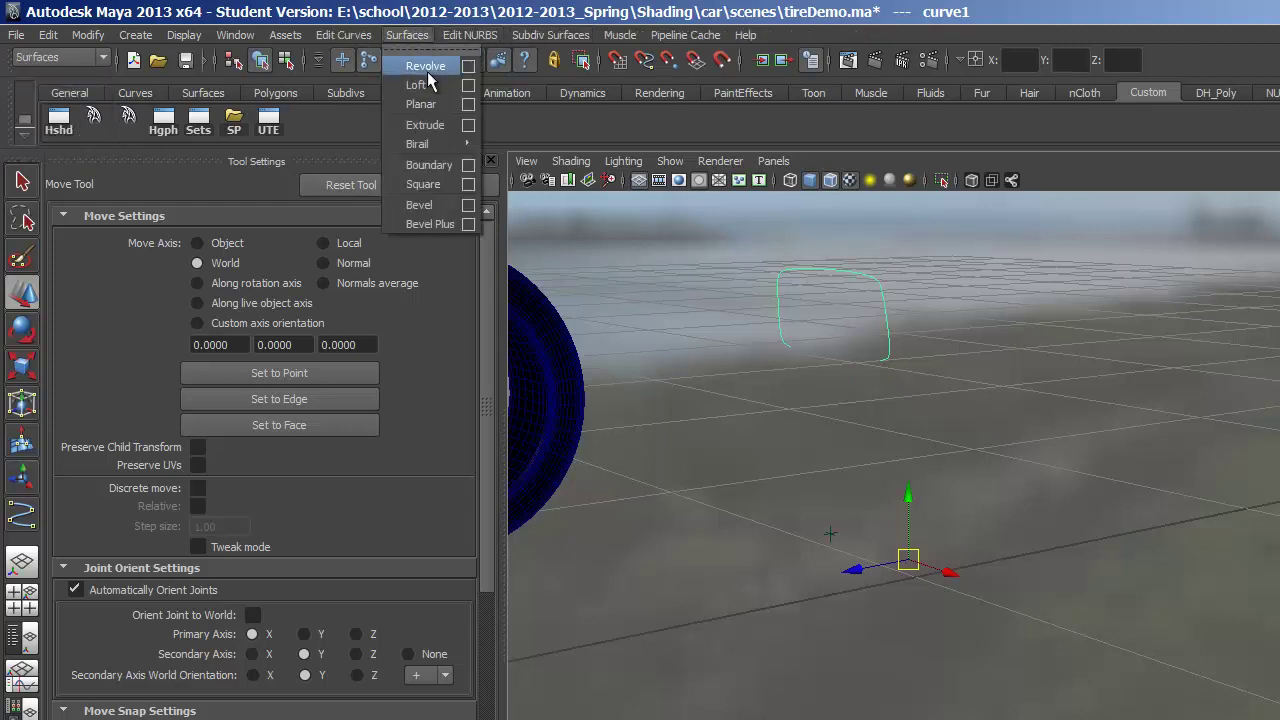
pyautogui.click(469, 66)
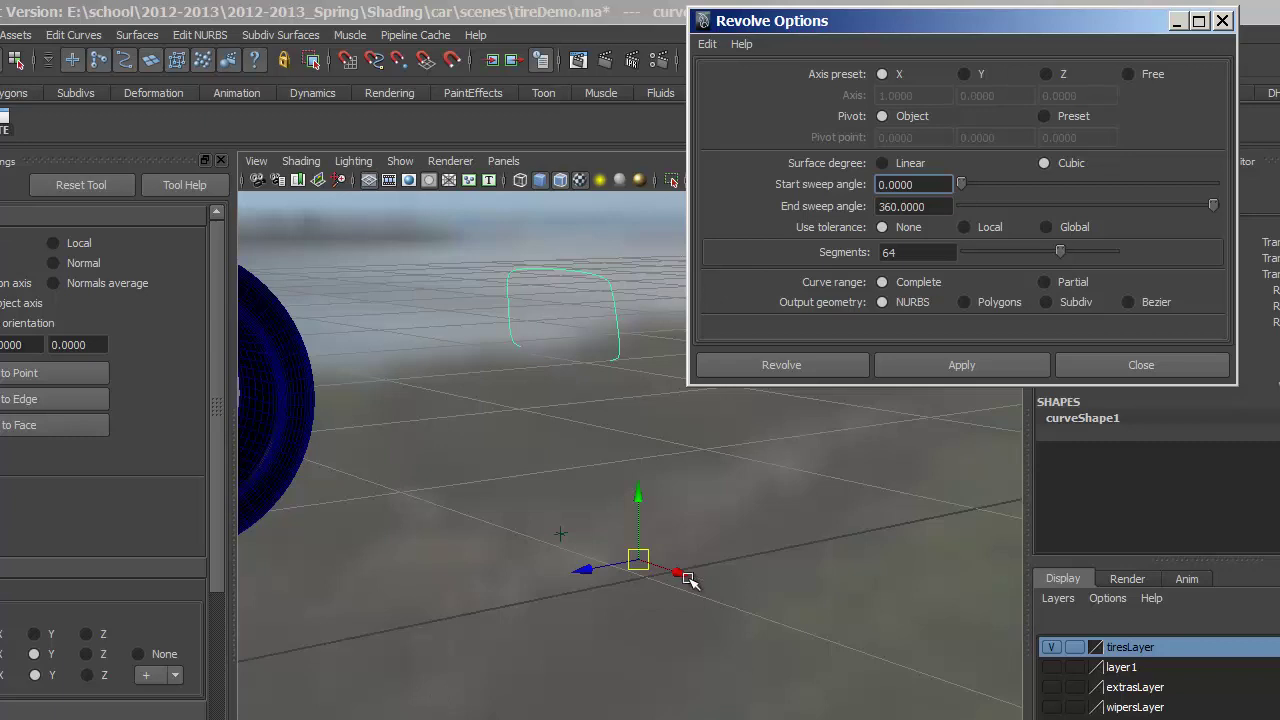
pyautogui.click(929, 253)
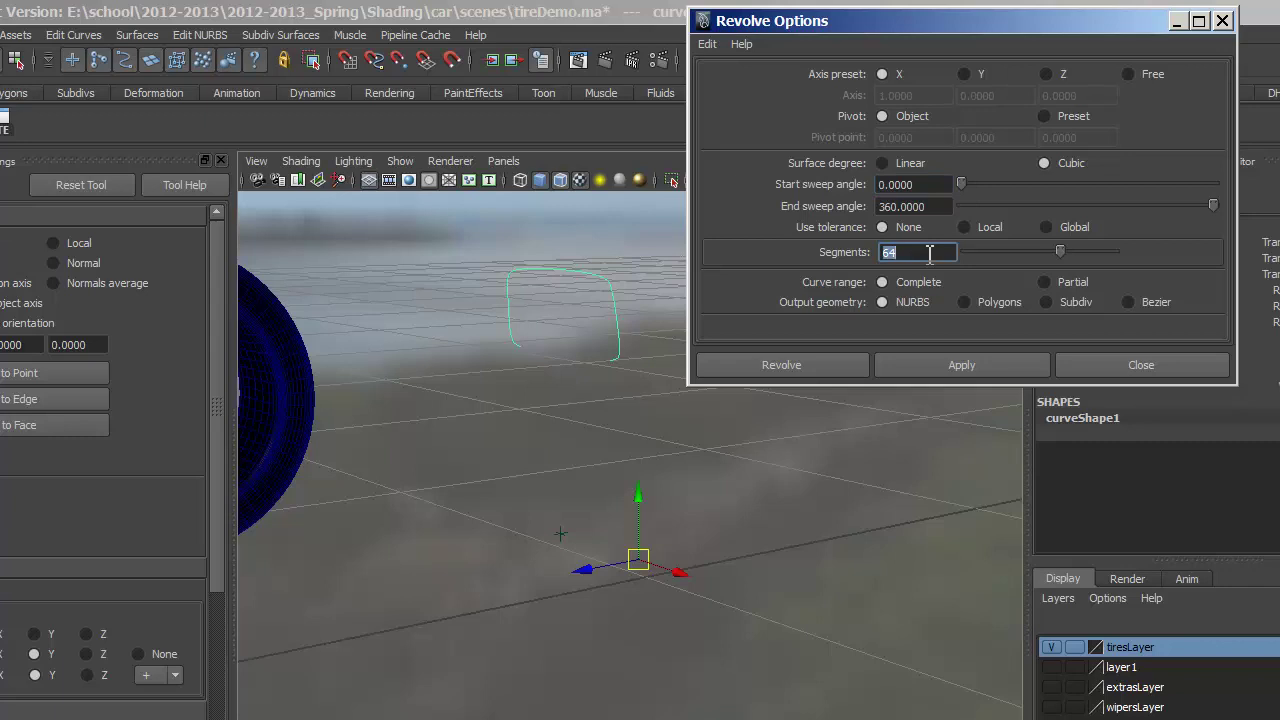
pyautogui.click(948, 367)
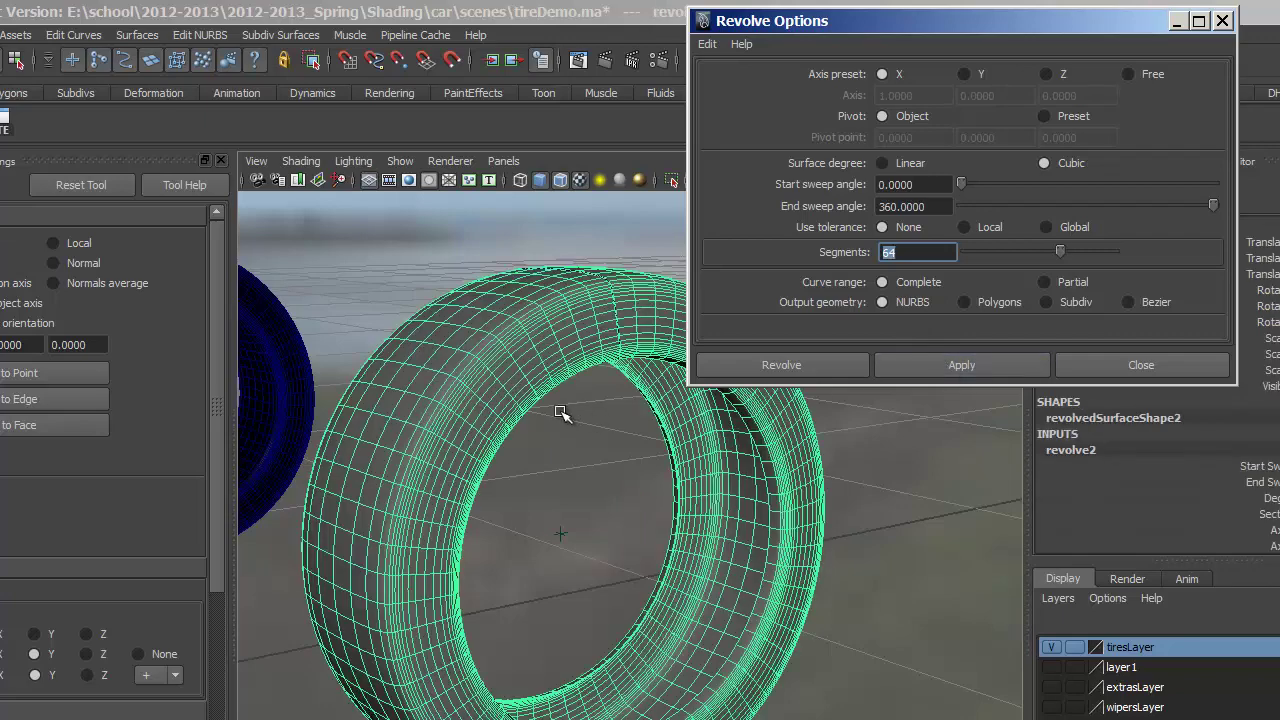
pyautogui.click(1222, 20)
# Examine the revolved tire from several sides and select its profile curve briefly to check the link between curve and surface.
pyautogui.keyDown('alt'); pyautogui.moveTo(691, 616); pyautogui.dragTo(770, 591); pyautogui.keyUp('alt')
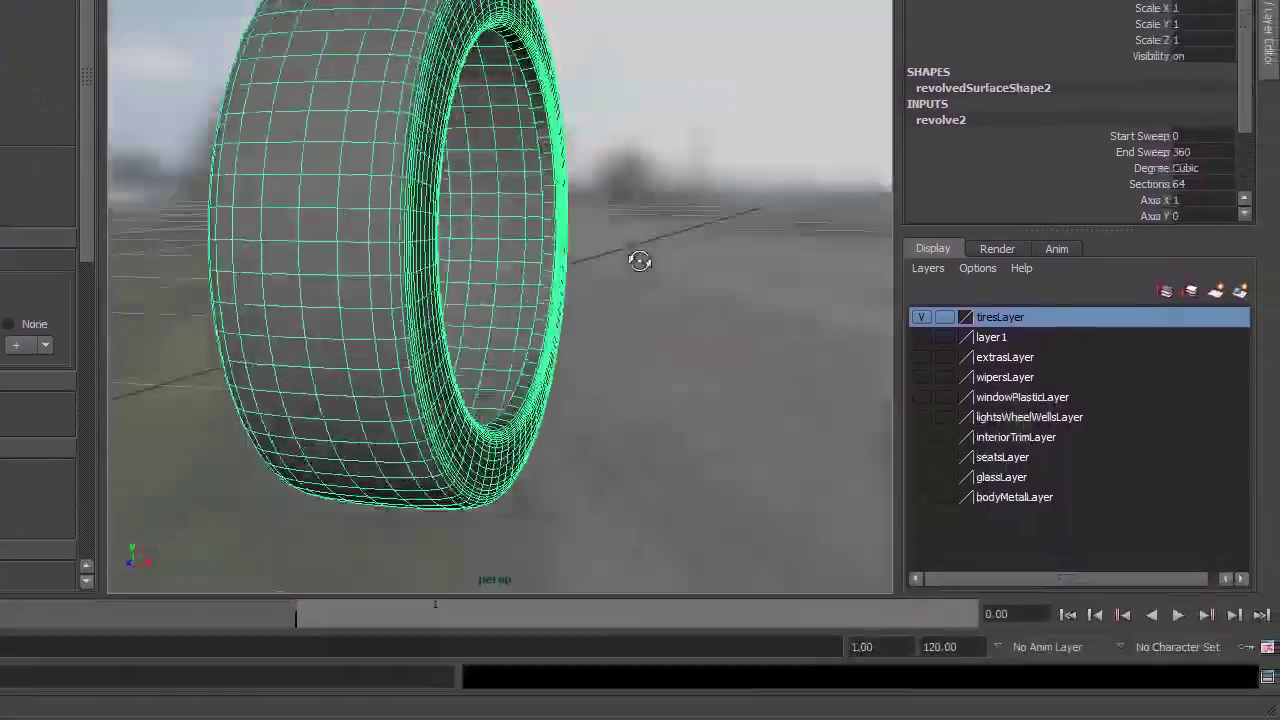
pyautogui.keyDown('alt'); pyautogui.moveTo(640, 261); pyautogui.dragTo(449, 229); pyautogui.keyUp('alt')
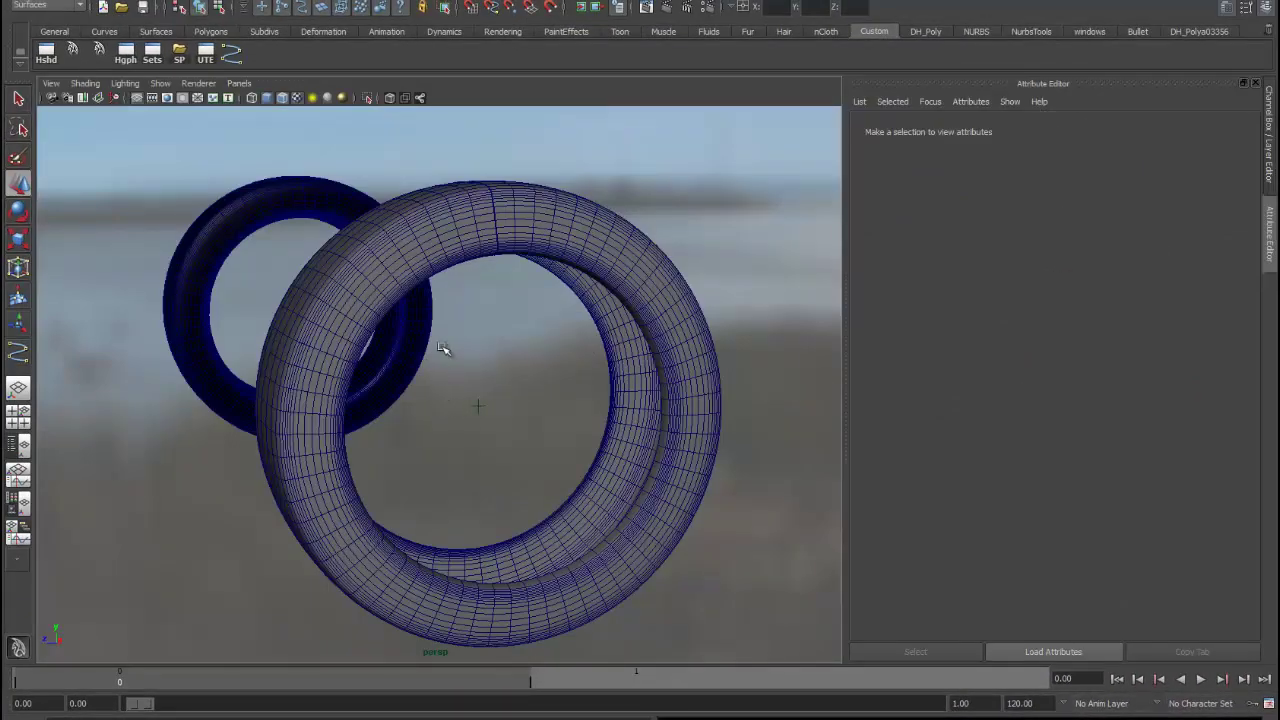
pyautogui.keyDown('alt'); pyautogui.moveTo(443, 351); pyautogui.dragTo(573, 292, button='right'); pyautogui.keyUp('alt')
pyautogui.keyDown('alt'); pyautogui.moveTo(573, 292); pyautogui.dragTo(566, 409); pyautogui.keyUp('alt')
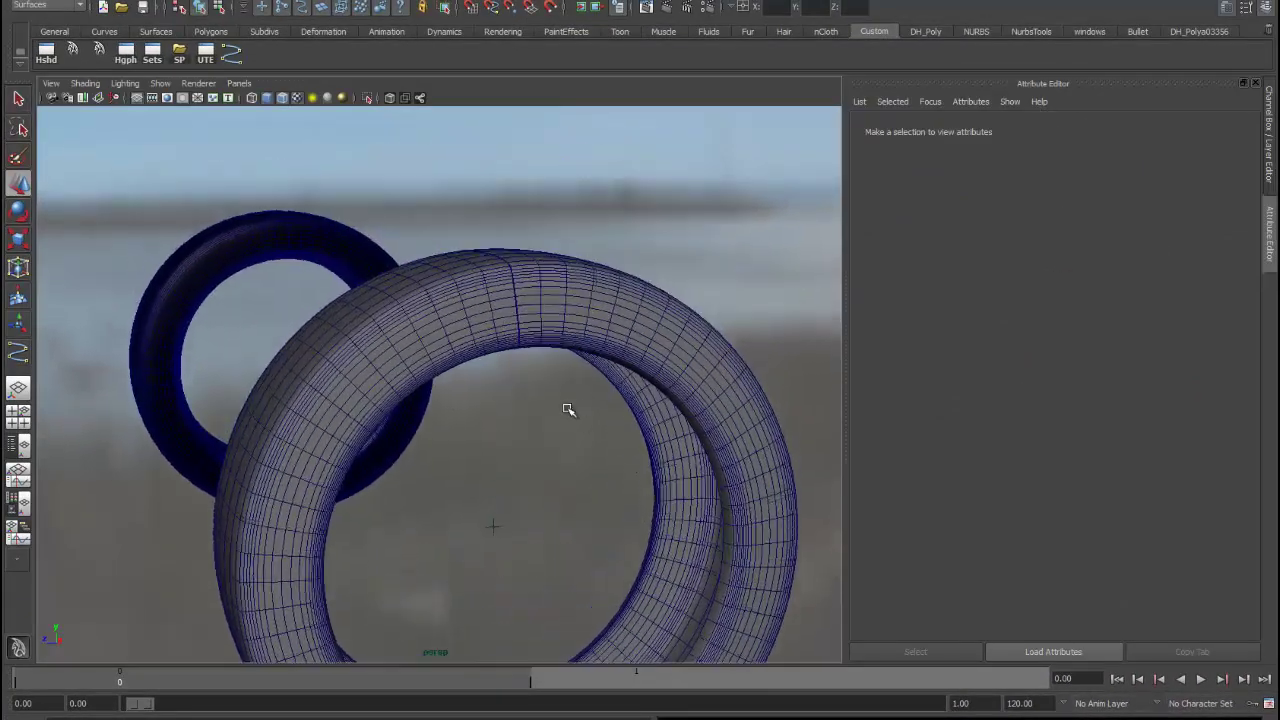
pyautogui.click(519, 304)
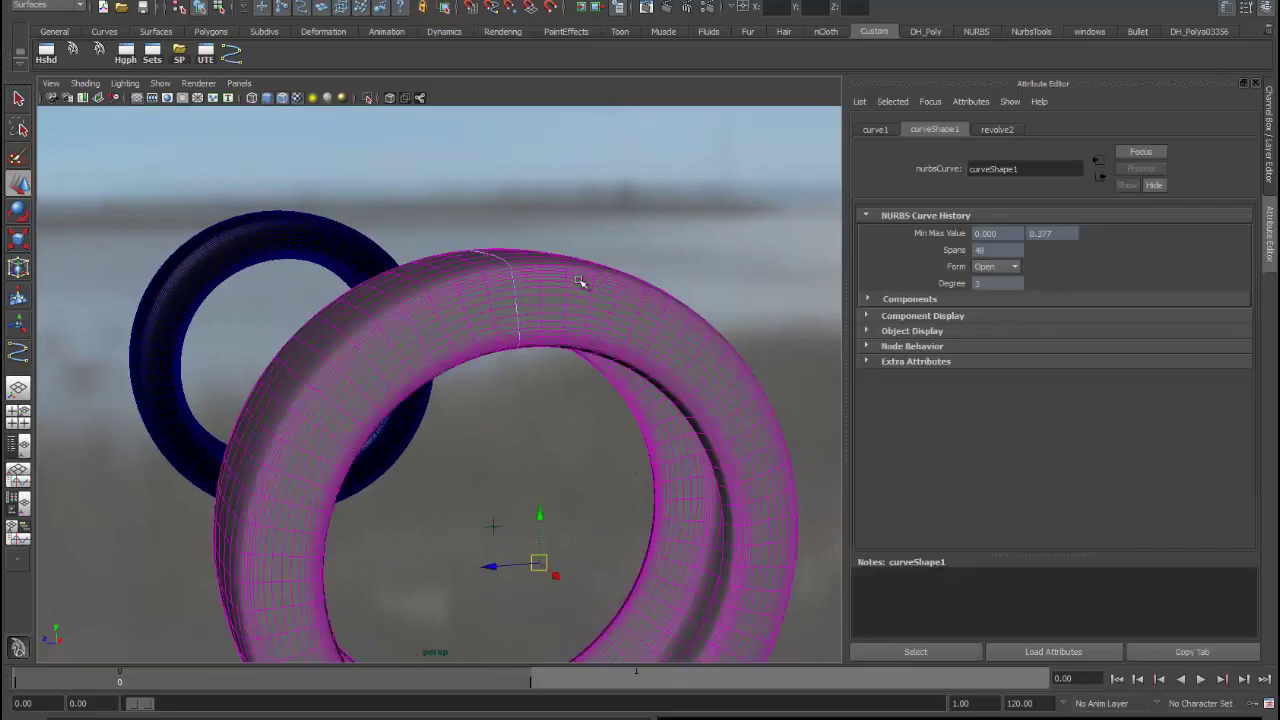
pyautogui.click(533, 380)
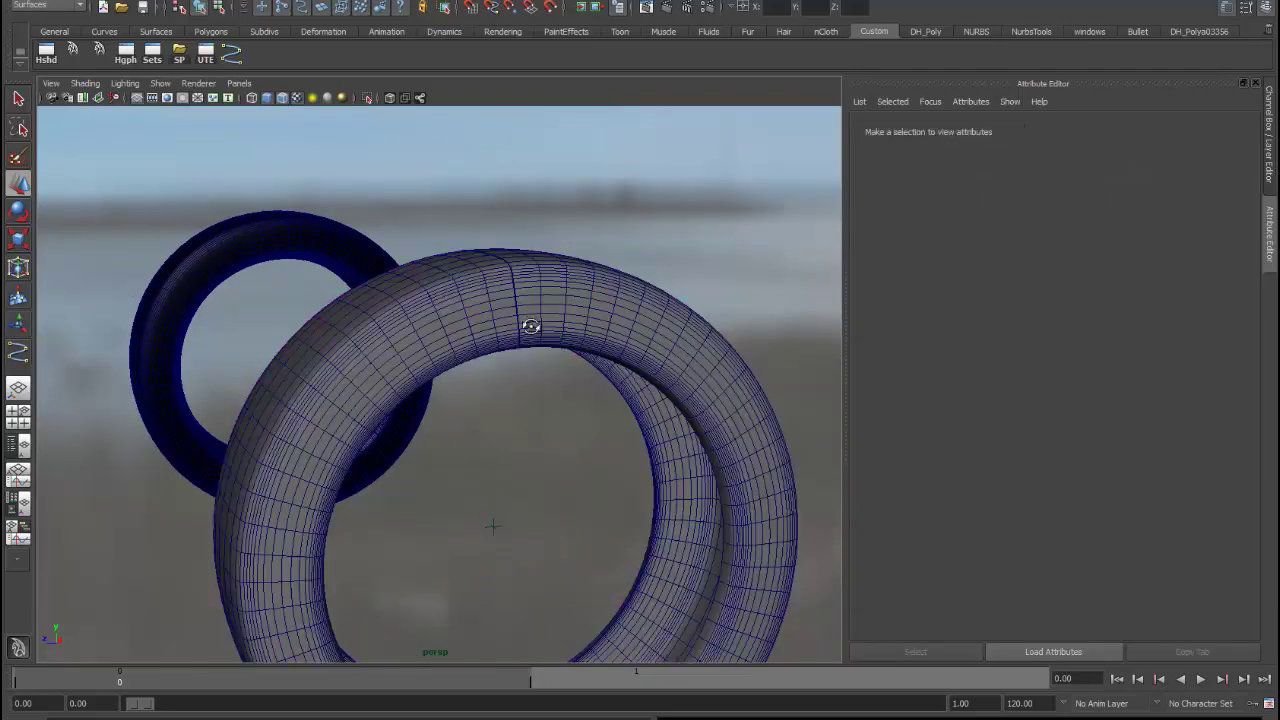
# Select the revolved NURBS tire surface and display its shape attributes.
pyautogui.keyDown('alt'); pyautogui.moveTo(531, 334); pyautogui.dragTo(665, 344); pyautogui.keyUp('alt')
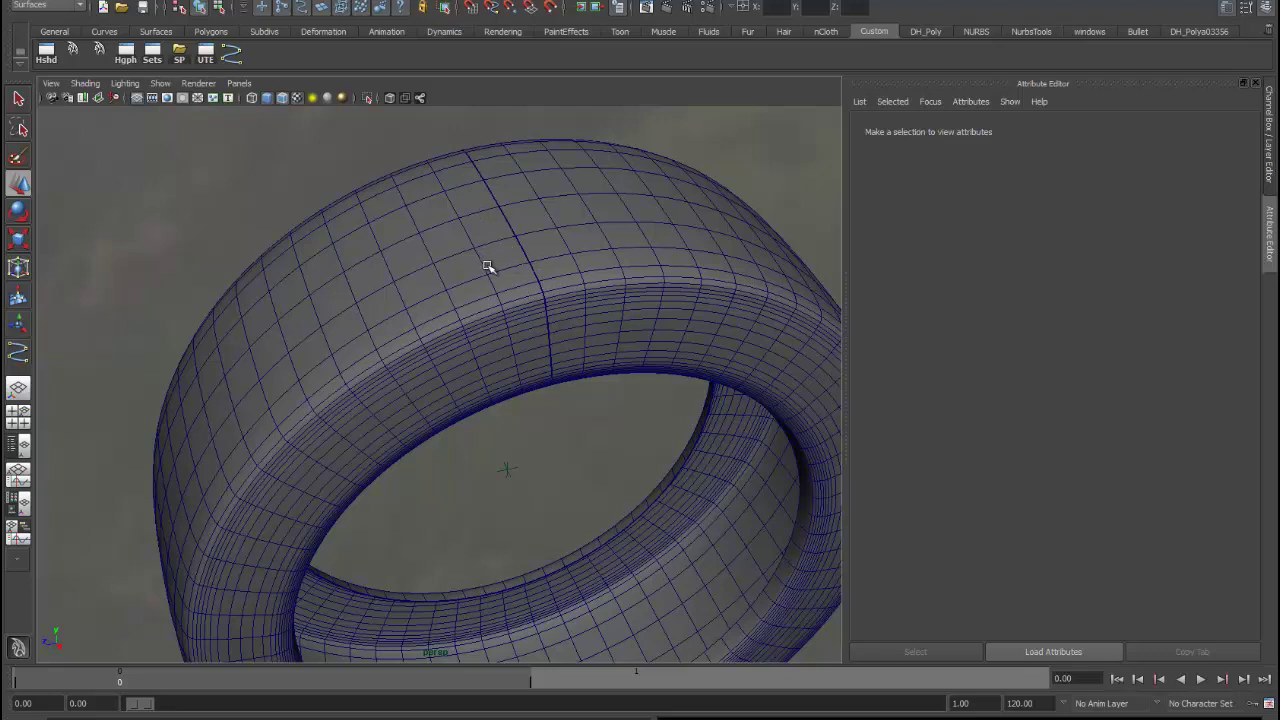
pyautogui.click(483, 277)
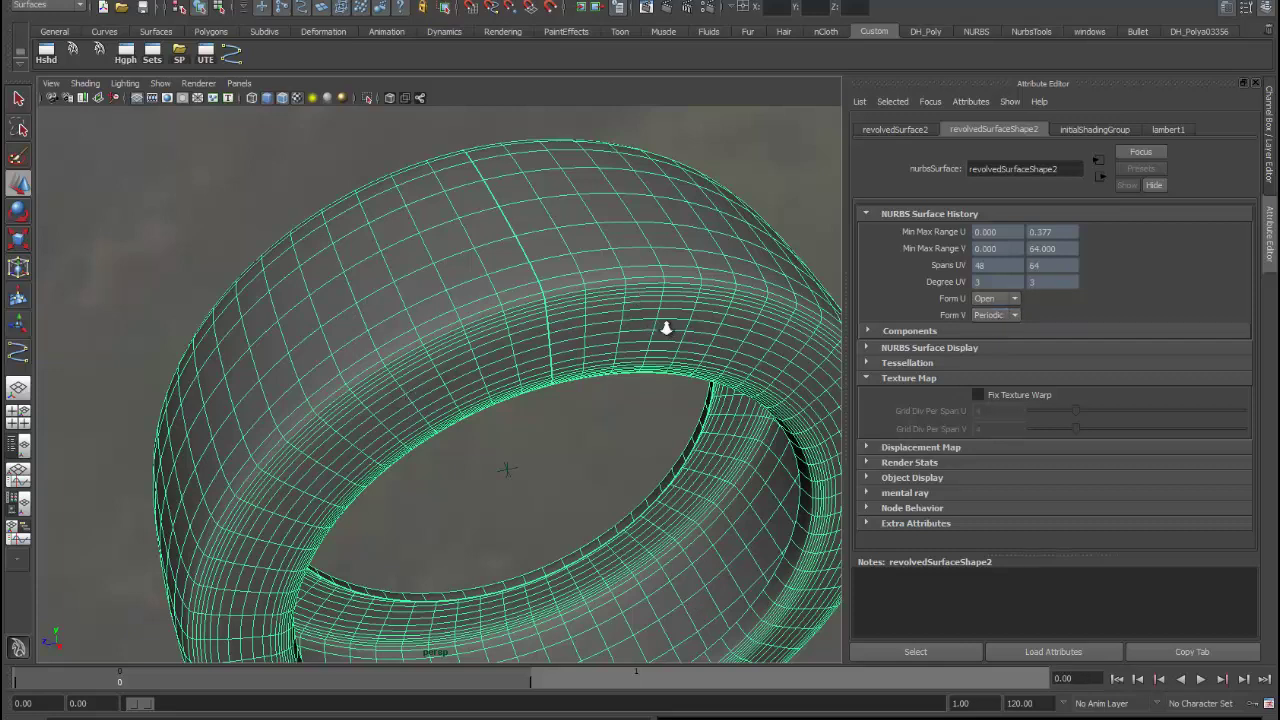
pyautogui.keyDown('alt'); pyautogui.moveTo(660, 328); pyautogui.dragTo(309, 357, button='right'); pyautogui.keyUp('alt')
pyautogui.keyDown('alt'); pyautogui.moveTo(309, 357); pyautogui.dragTo(250, 550); pyautogui.keyUp('alt')
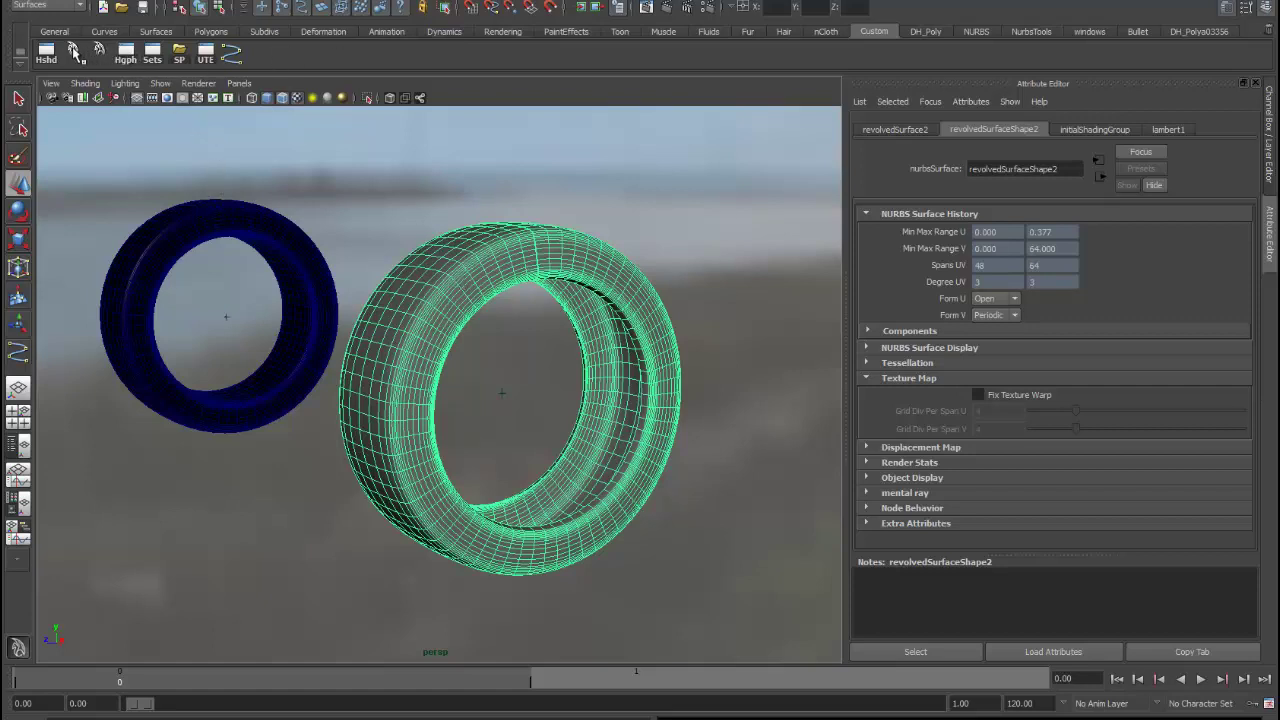
# Create a Surface Shader material and assign it to the revolved tire surface.
pyautogui.click(71, 47)
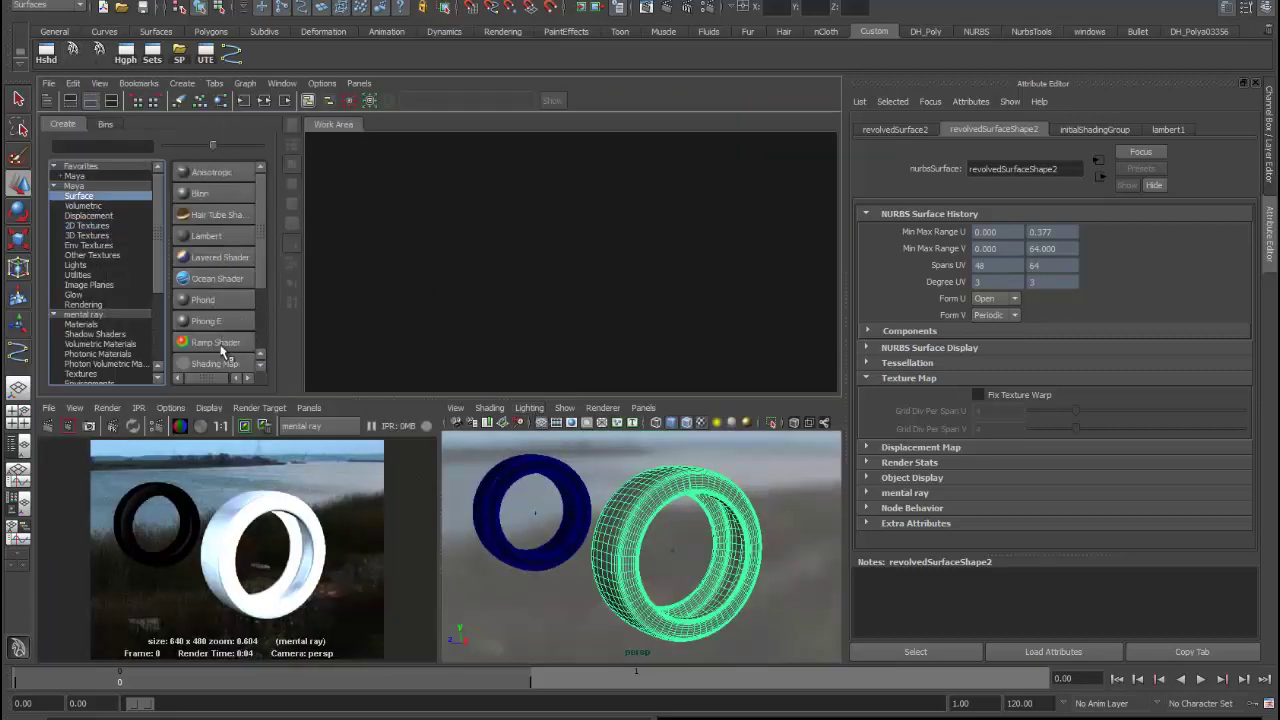
pyautogui.scroll(-3, 224, 350)
pyautogui.click(215, 300)
pyautogui.moveTo(344, 184); pyautogui.dragTo(498, 216)
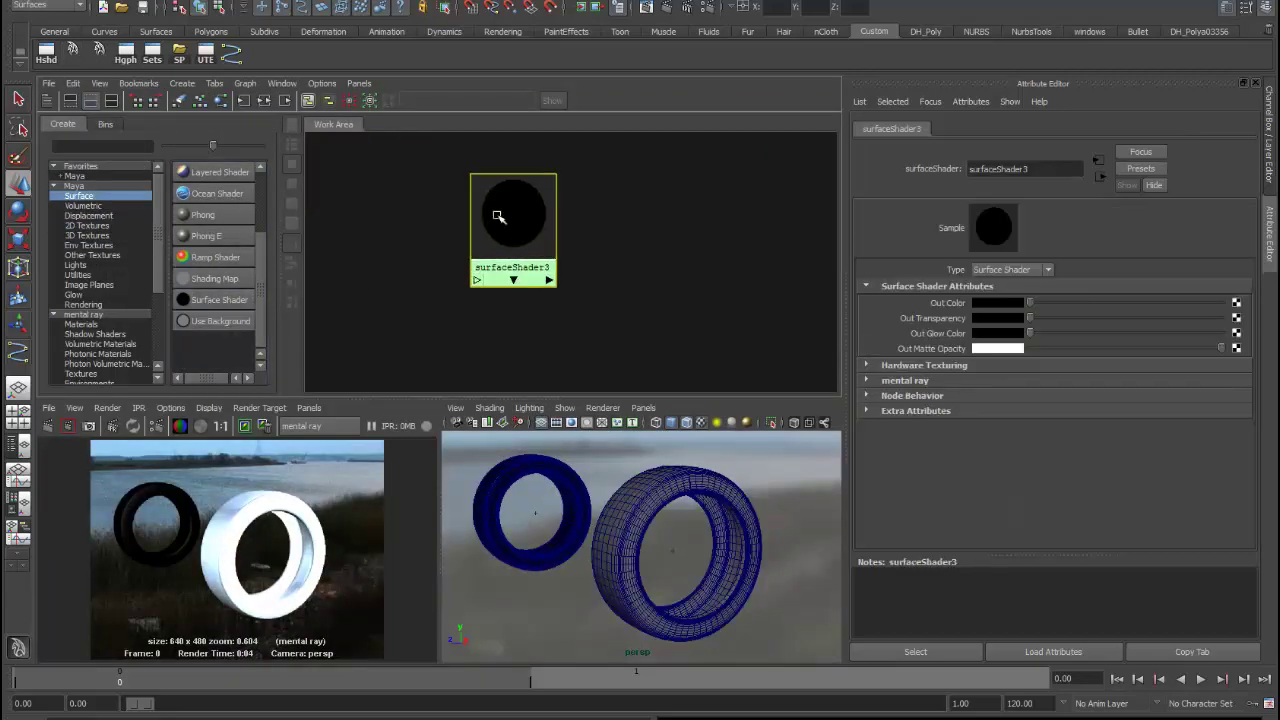
pyautogui.moveTo(498, 216); pyautogui.dragTo(649, 486, button='middle')
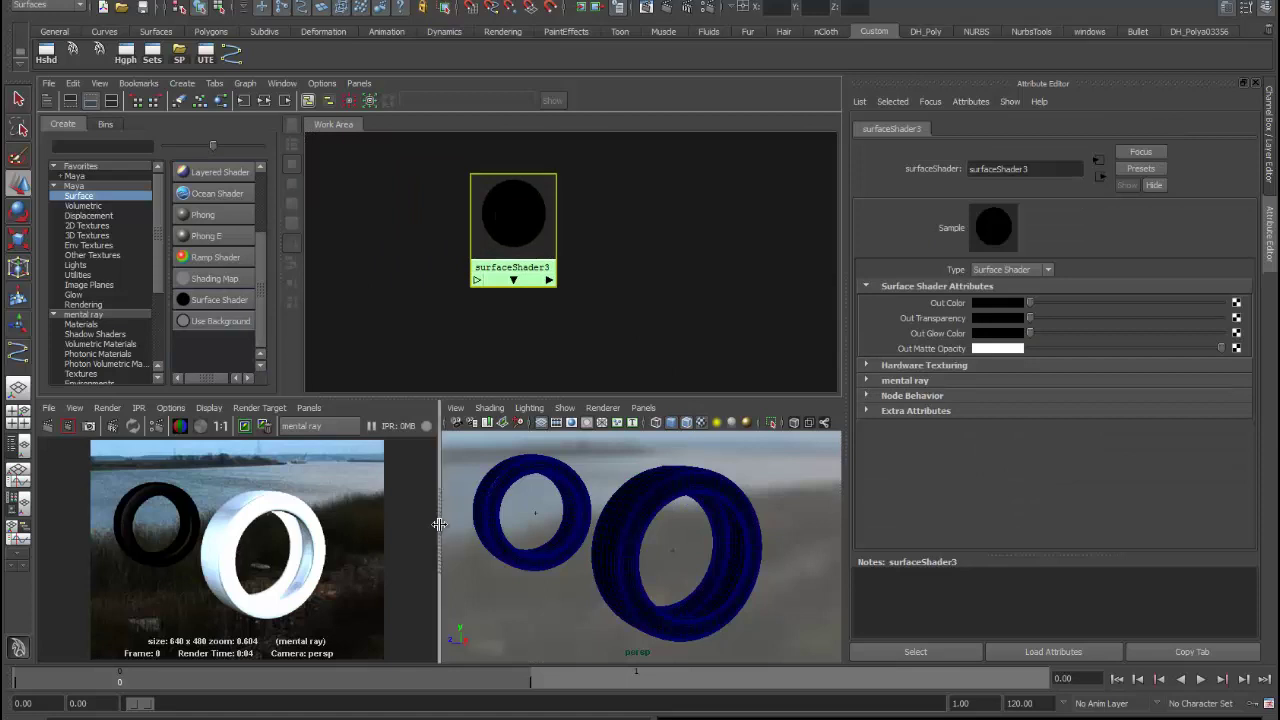
# Create a 2D File texture, connect it to the surface shader's out color, and show the file node's attributes.
pyautogui.click(88, 226)
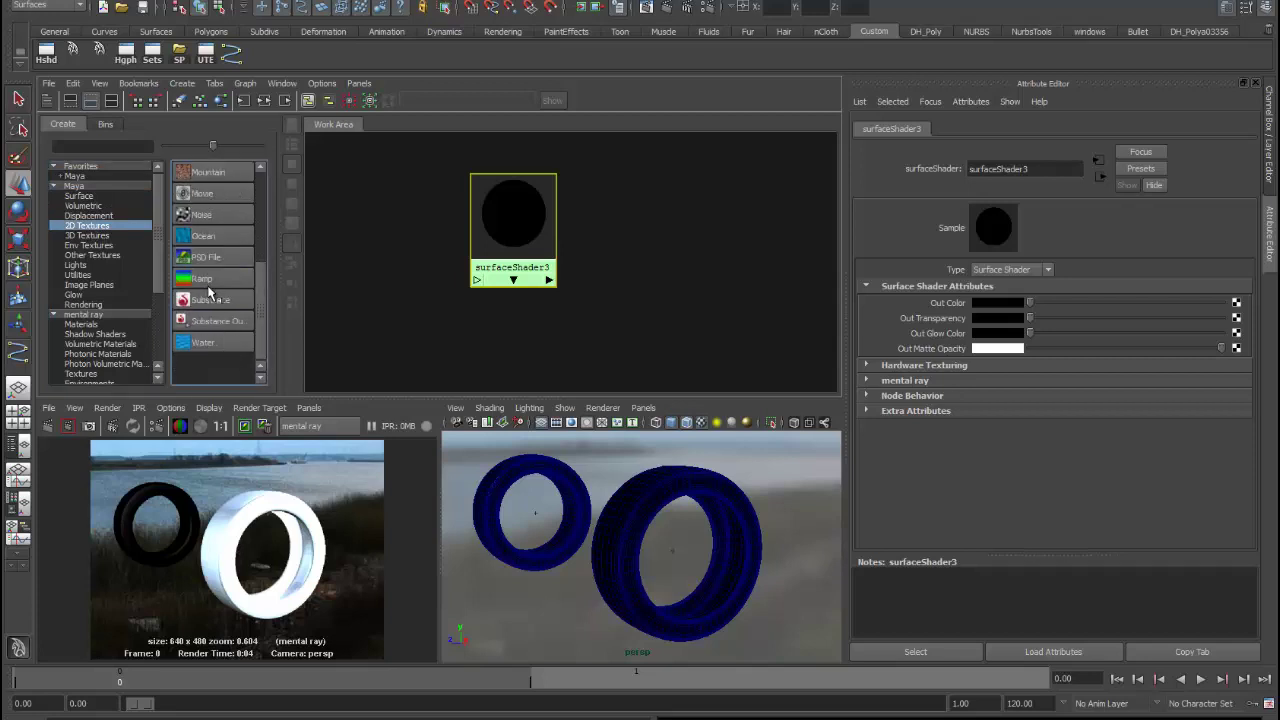
pyautogui.scroll(2, 203, 280)
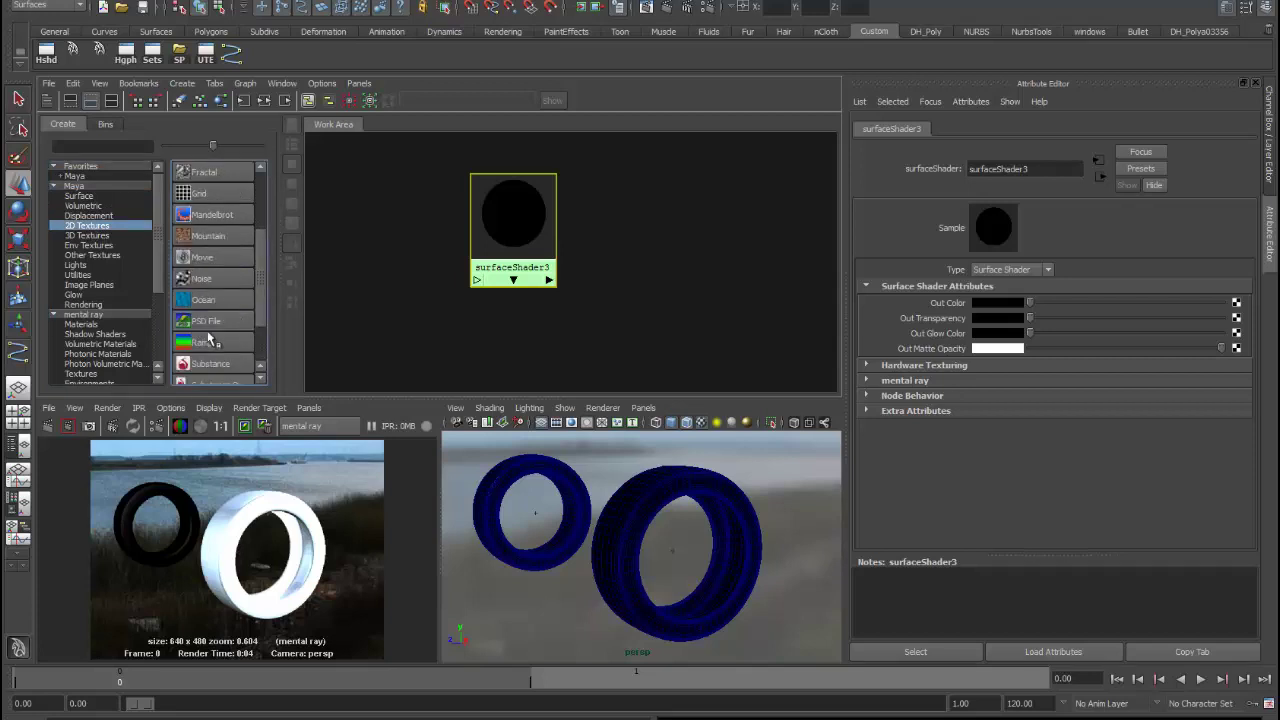
pyautogui.scroll(3, 207, 265)
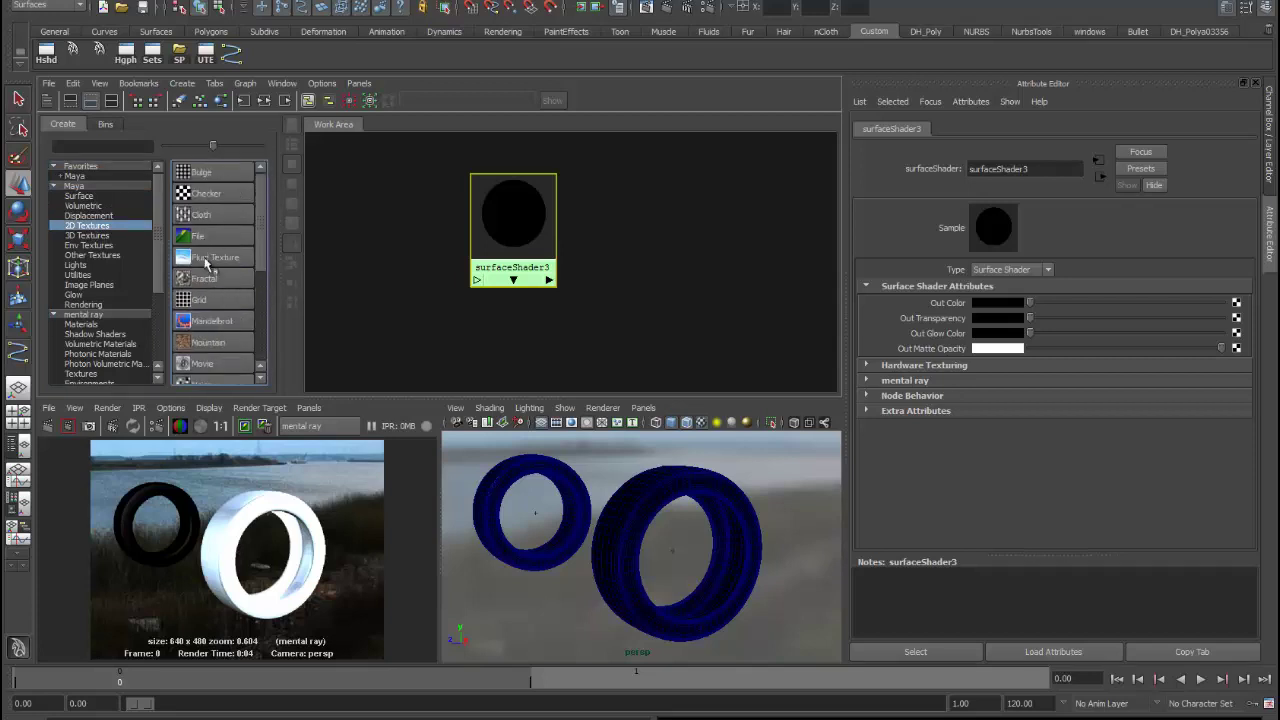
pyautogui.click(200, 237)
pyautogui.moveTo(392, 216); pyautogui.dragTo(530, 195, button='middle')
pyautogui.click(578, 214)
pyautogui.moveTo(559, 234); pyautogui.dragTo(611, 226)
pyautogui.click(424, 240)
pyautogui.moveTo(424, 240); pyautogui.dragTo(480, 243)
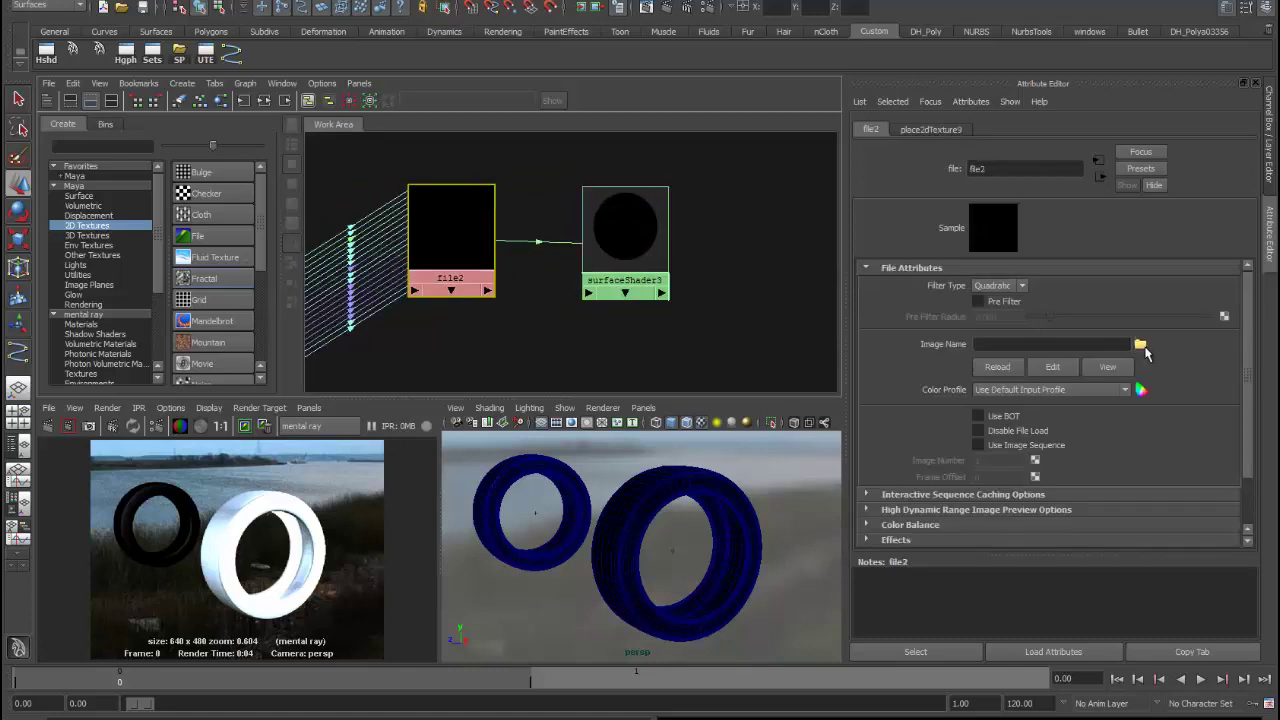
# Load tread.jpg from the tires folder into the file texture and render the tire at full view size.
pyautogui.click(1140, 345)
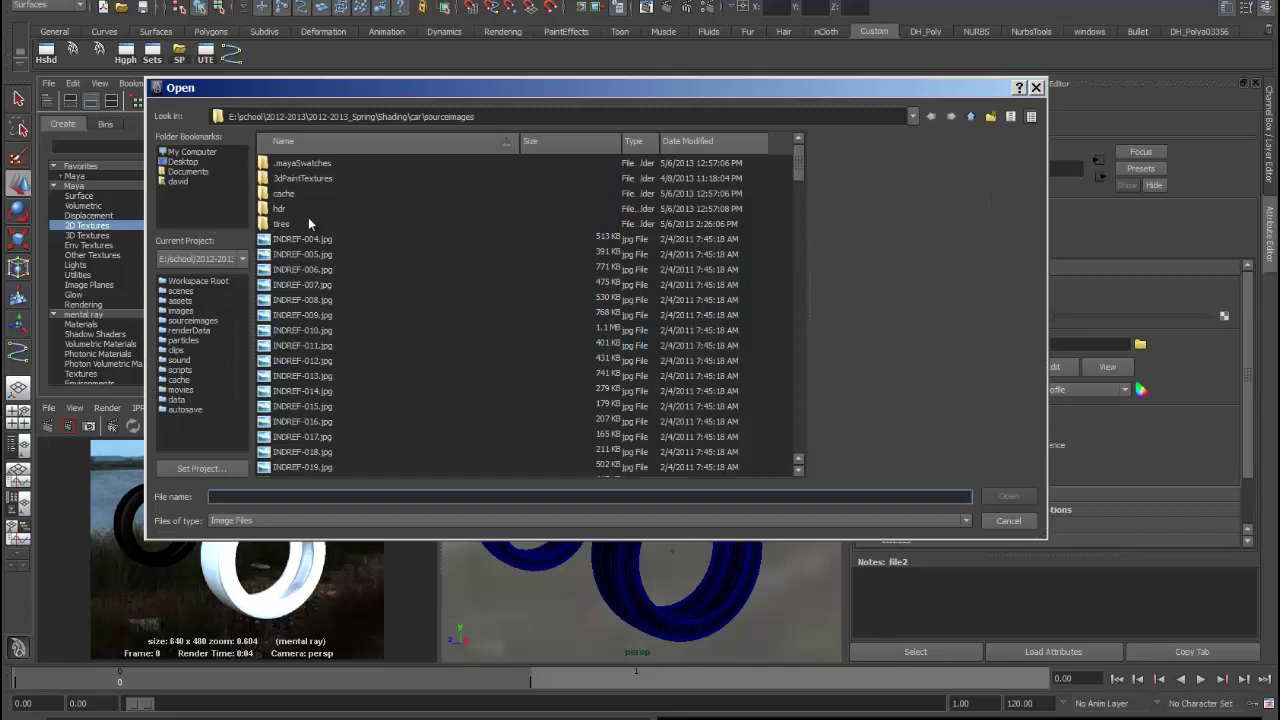
pyautogui.doubleClick(270, 223)
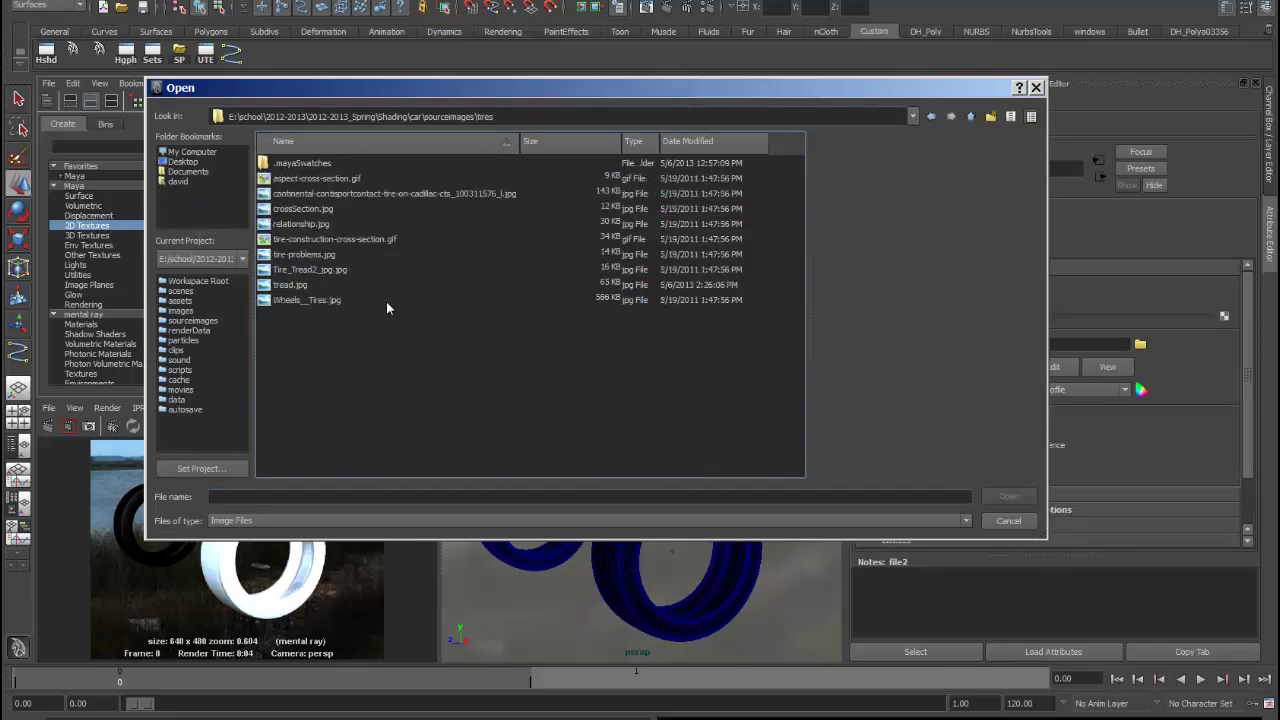
pyautogui.click(288, 285)
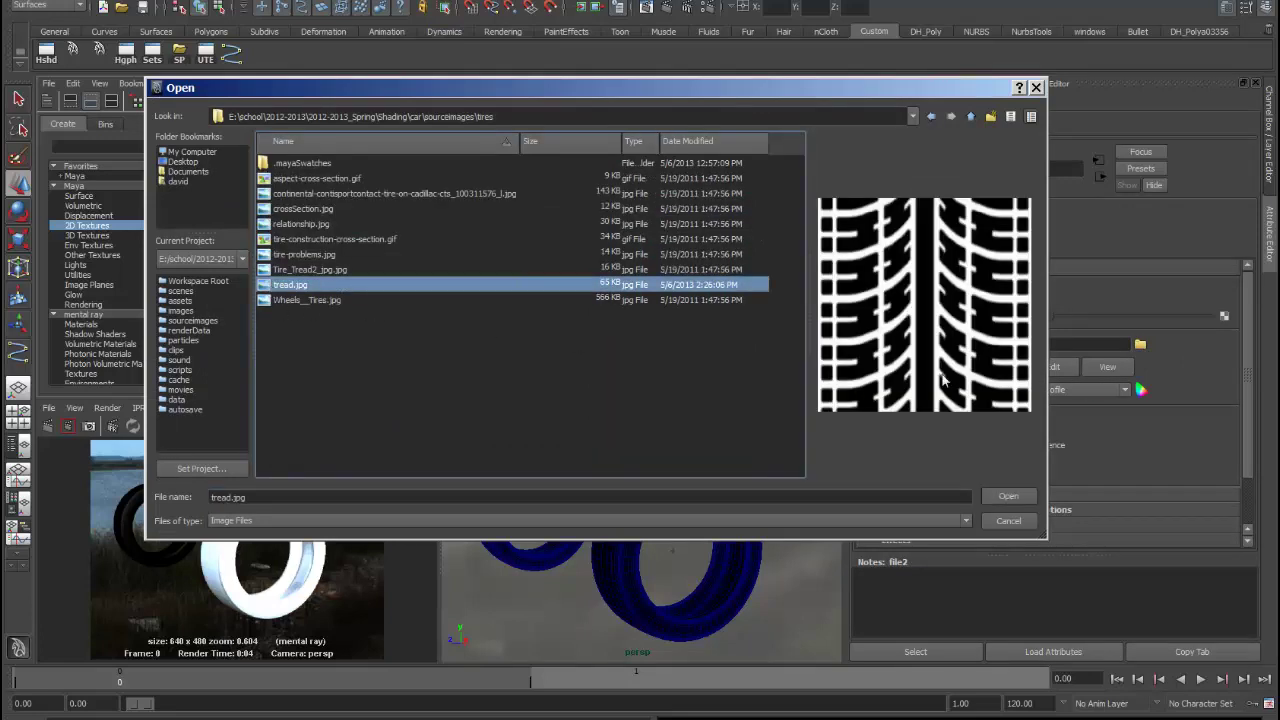
pyautogui.click(1018, 497)
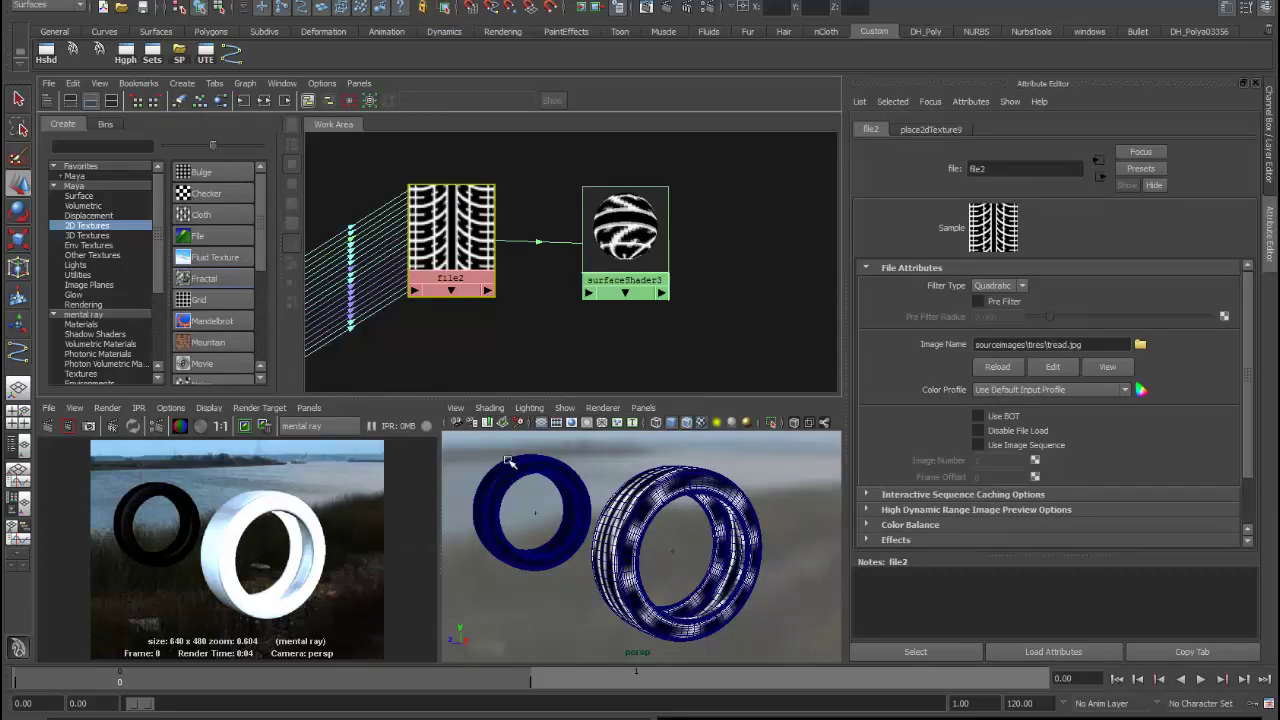
pyautogui.click(48, 427)
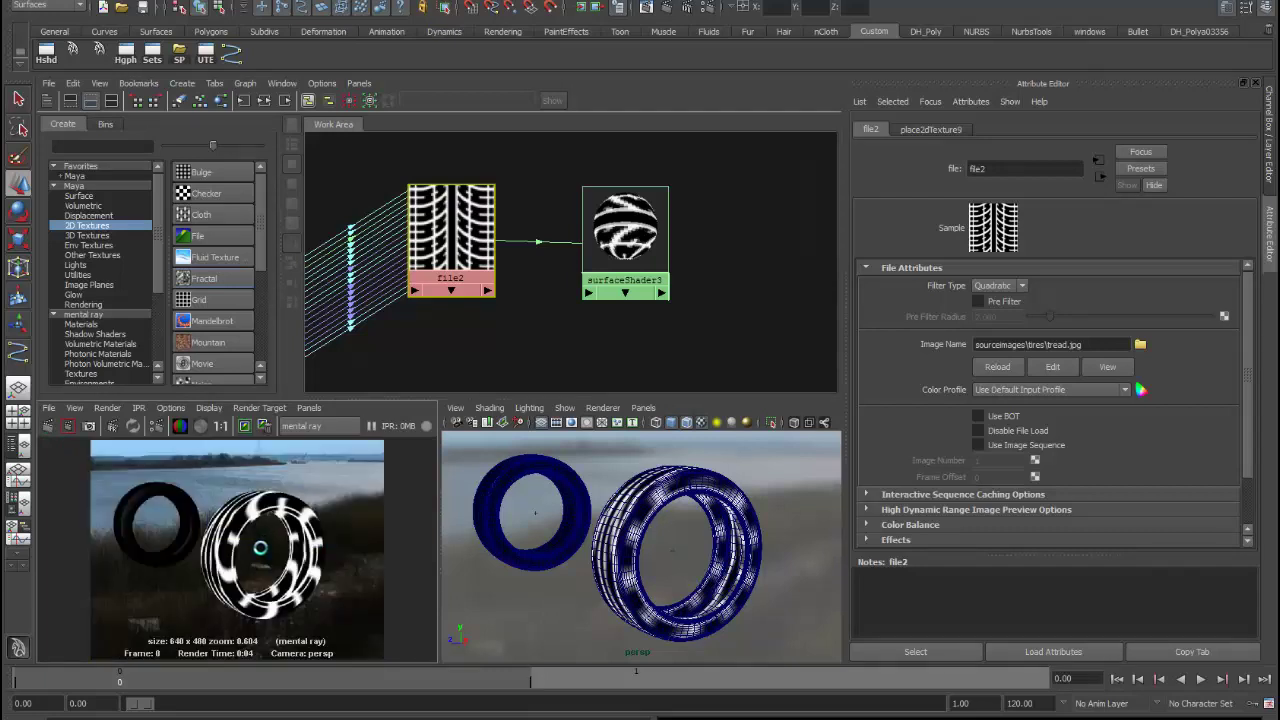
pyautogui.press('space')
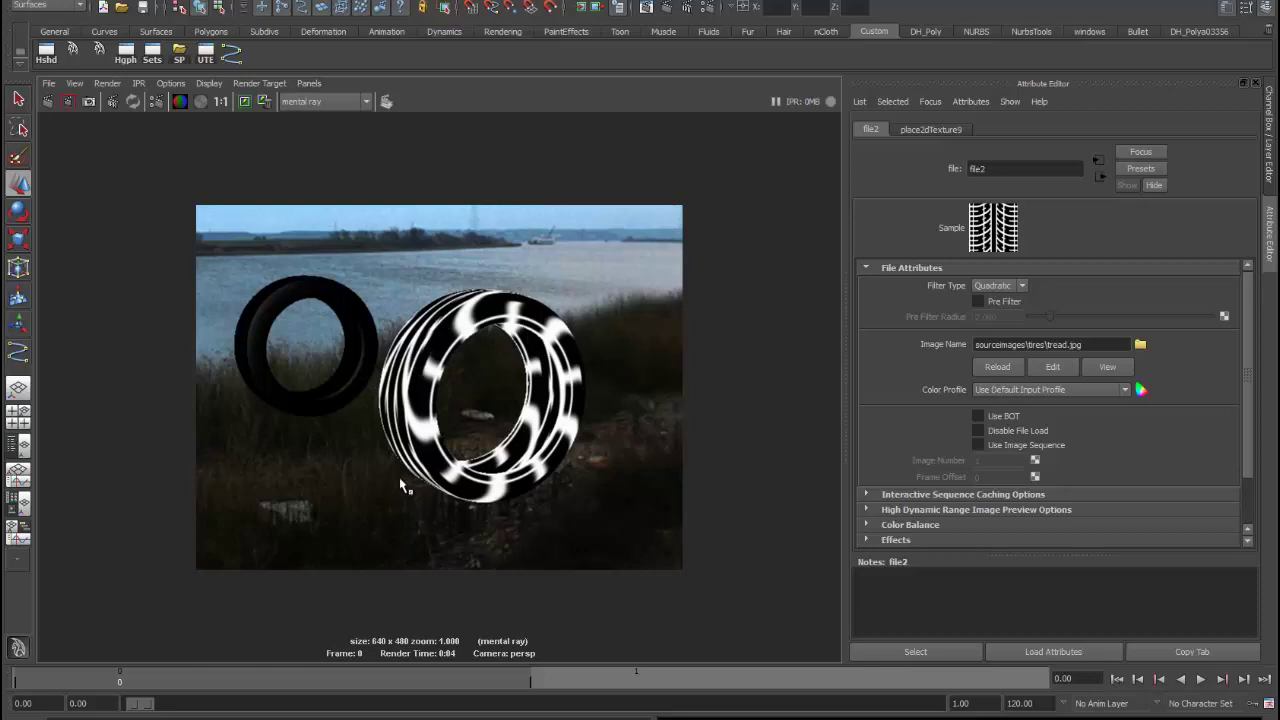
# Set the V value of Repeat UV to 10 in the tread texture's 2D placement and re-render the tire.
pyautogui.click(922, 131)
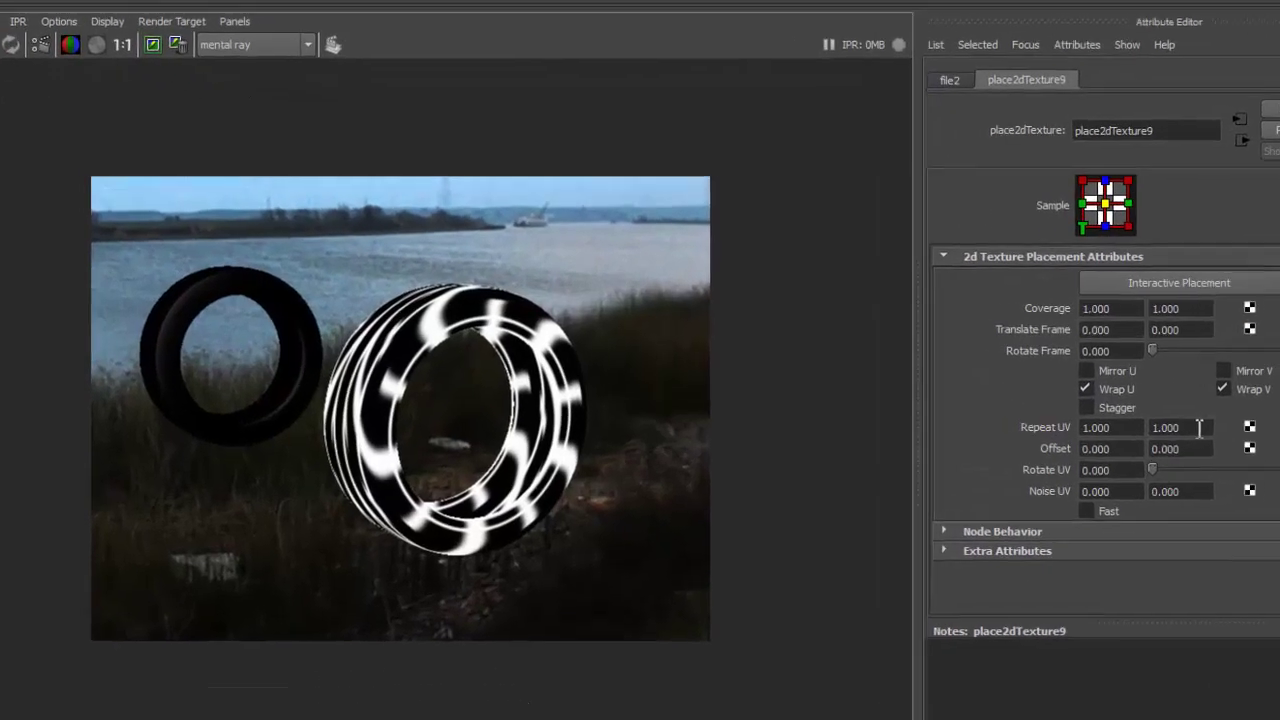
pyautogui.doubleClick(1060, 402)
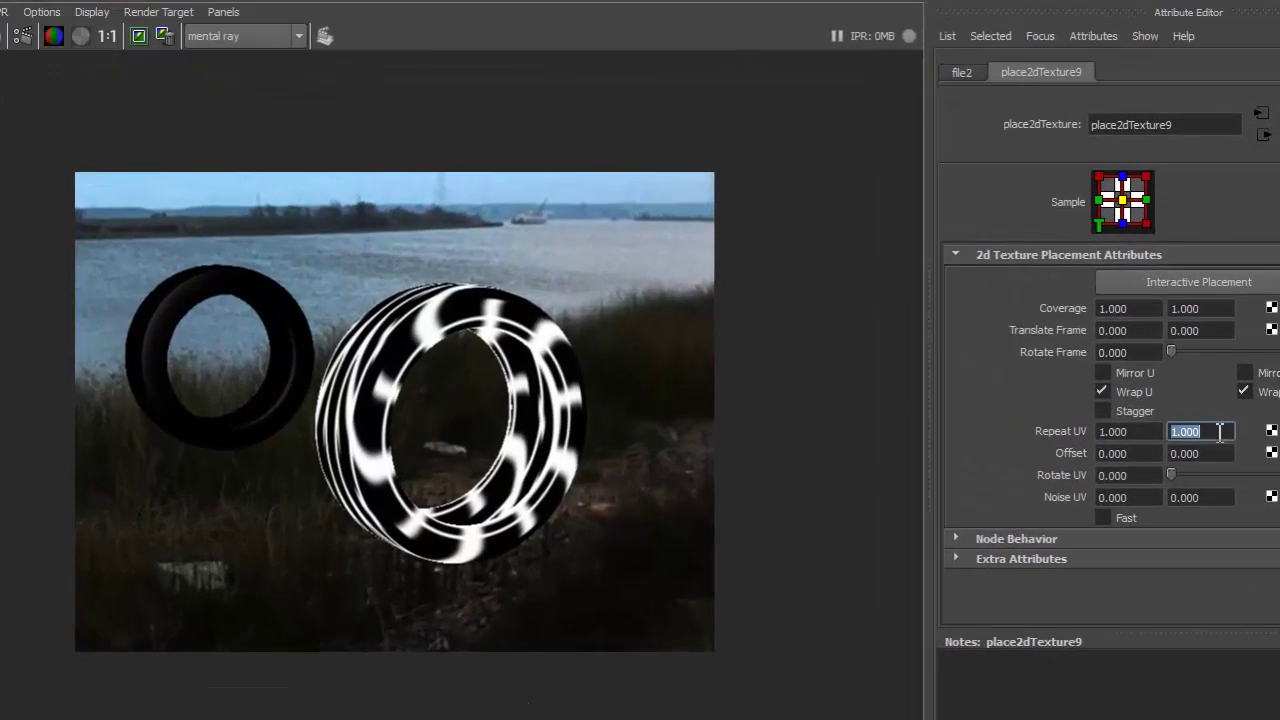
pyautogui.write('10')
pyautogui.press('Return')
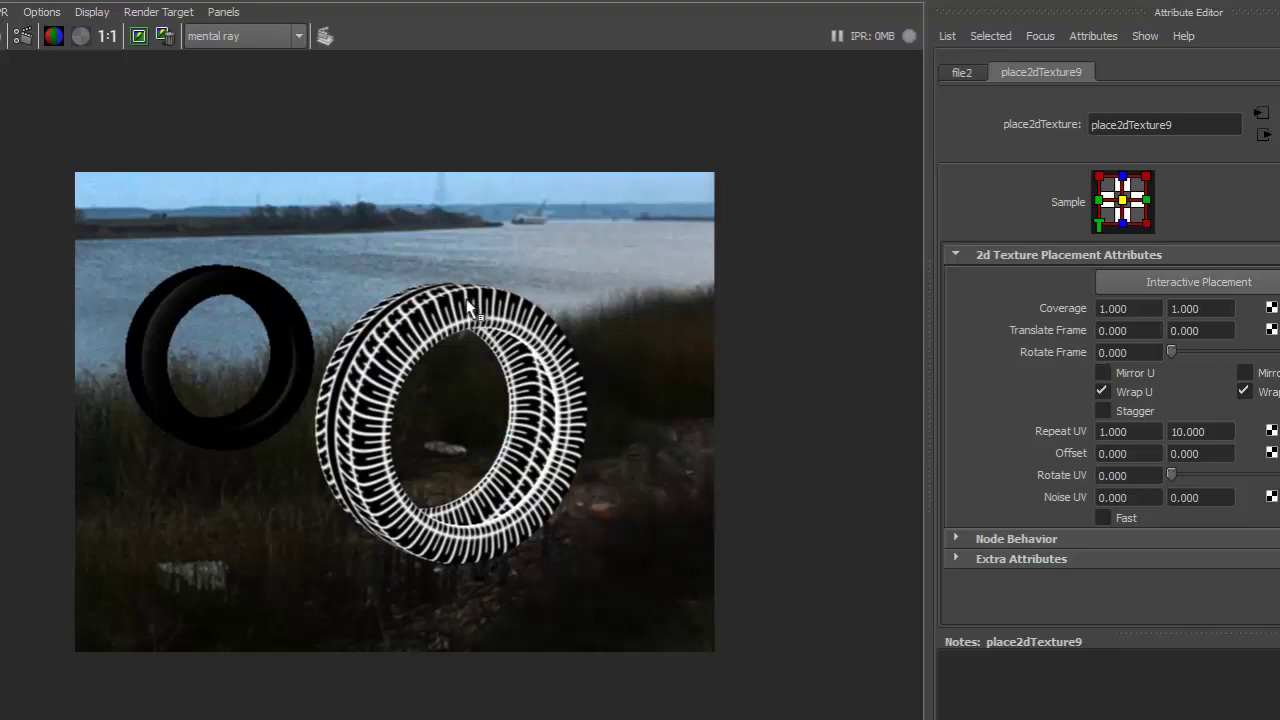
# Examine from both sides how the tread texture wraps over the tire's tread and sidewalls.
pyautogui.press('space')
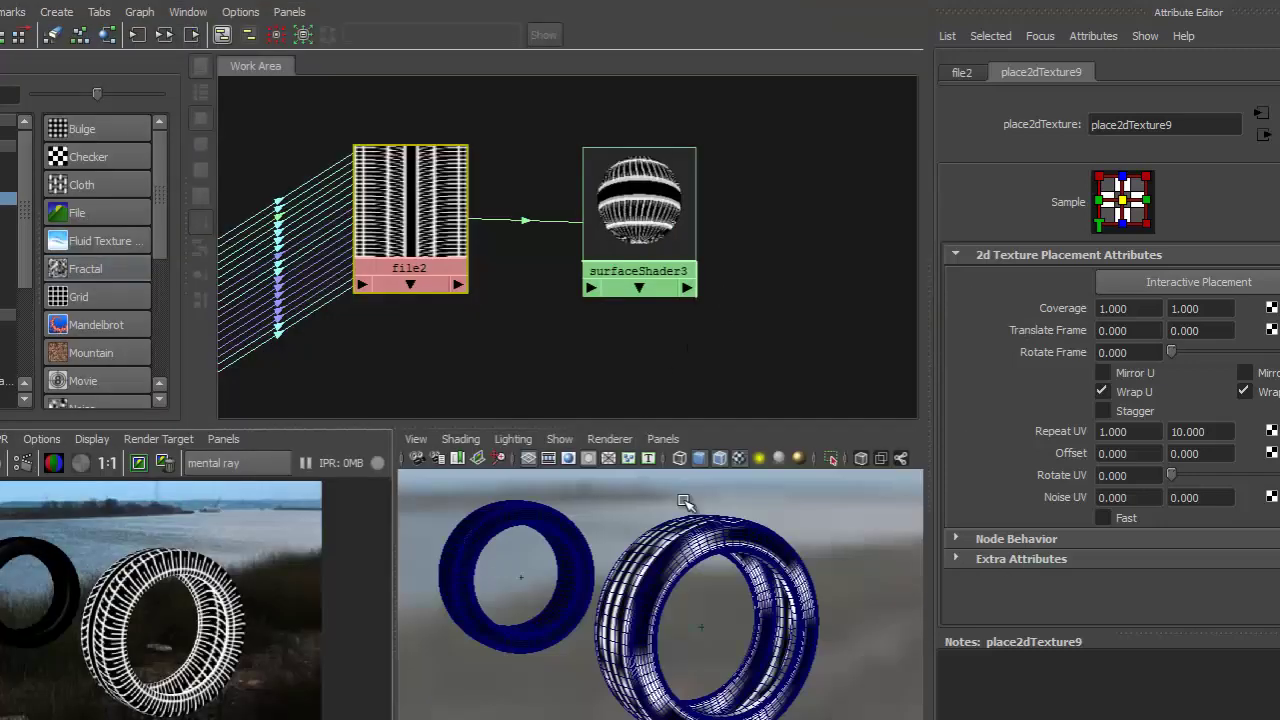
pyautogui.press('space')
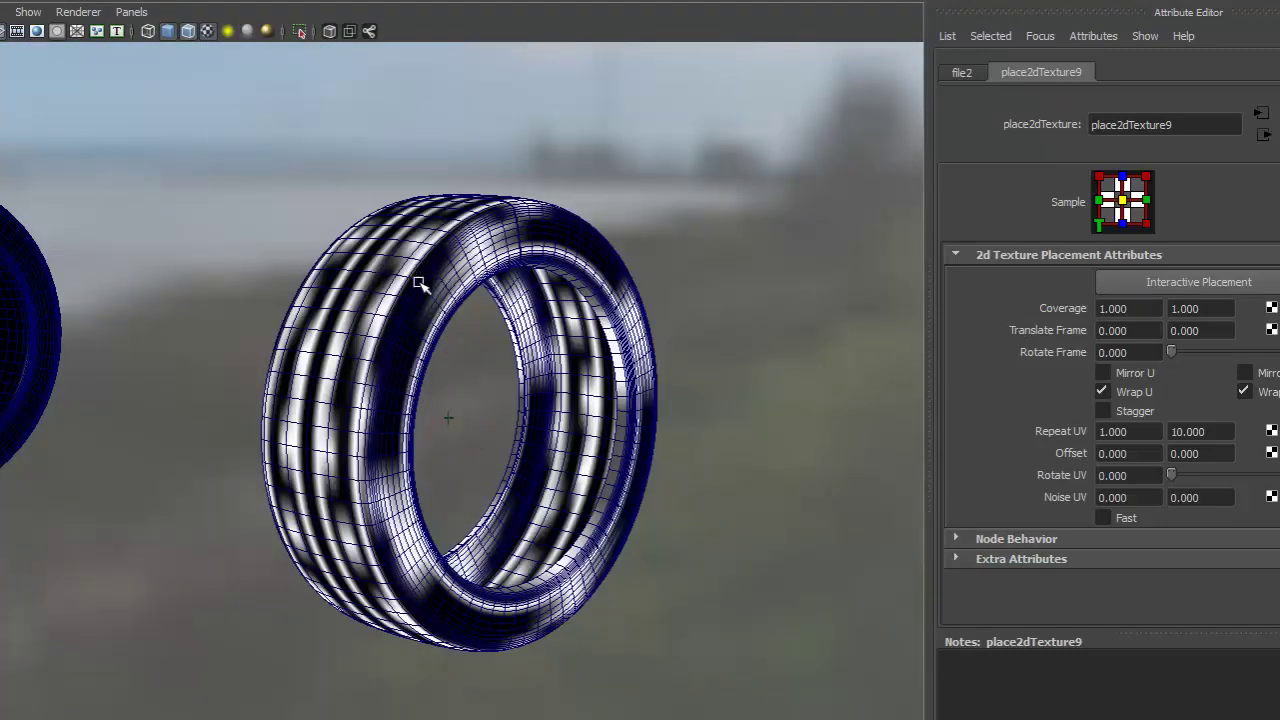
pyautogui.keyDown('alt'); pyautogui.moveTo(398, 329); pyautogui.dragTo(655, 318); pyautogui.keyUp('alt')
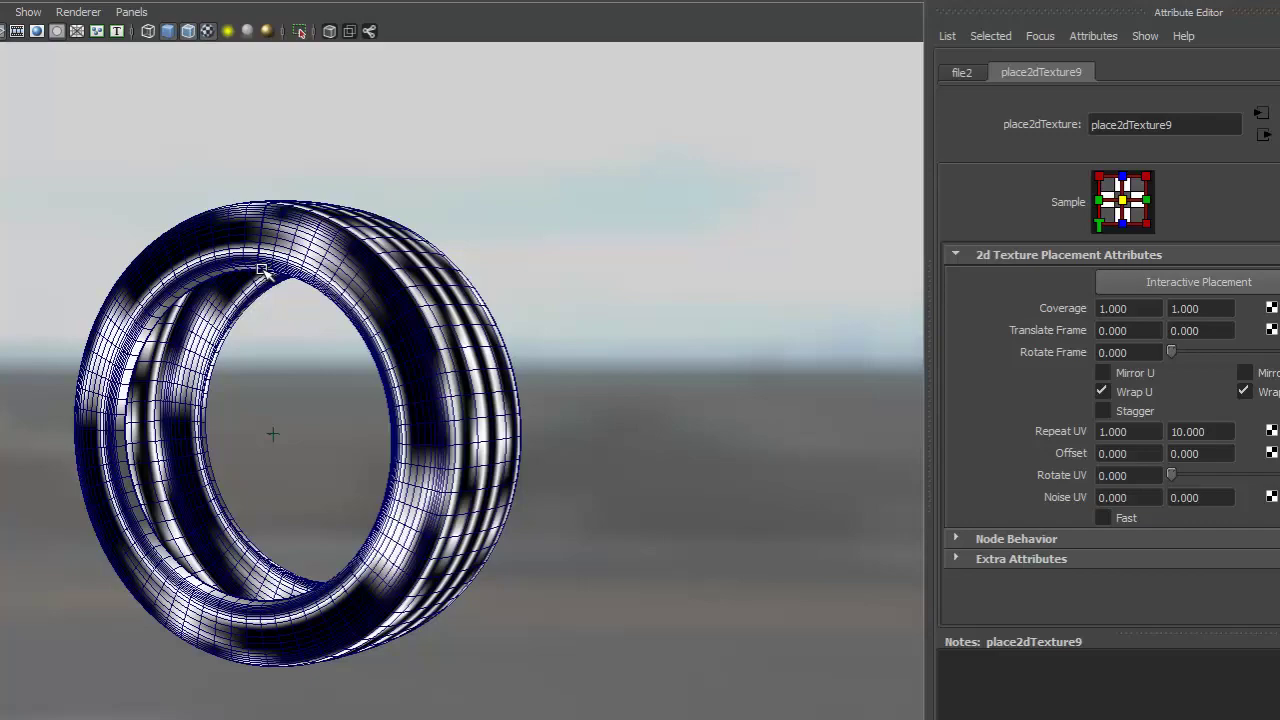
pyautogui.keyDown('alt'); pyautogui.moveTo(262, 270); pyautogui.dragTo(218, 283); pyautogui.keyUp('alt')
pyautogui.keyDown('alt'); pyautogui.moveTo(377, 200); pyautogui.dragTo(415, 180); pyautogui.keyUp('alt')
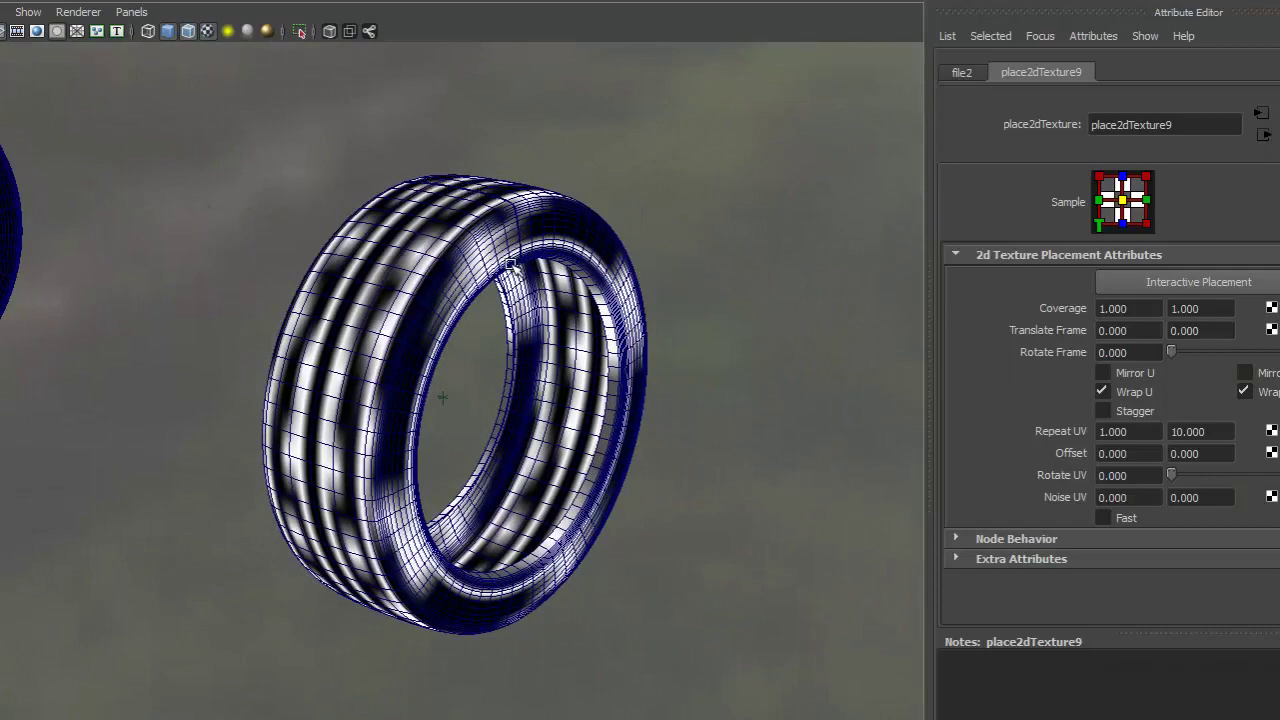
pyautogui.keyDown('alt'); pyautogui.moveTo(505, 270); pyautogui.dragTo(677, 300); pyautogui.keyUp('alt')
pyautogui.keyDown('alt'); pyautogui.moveTo(355, 300); pyautogui.dragTo(418, 312); pyautogui.keyUp('alt')
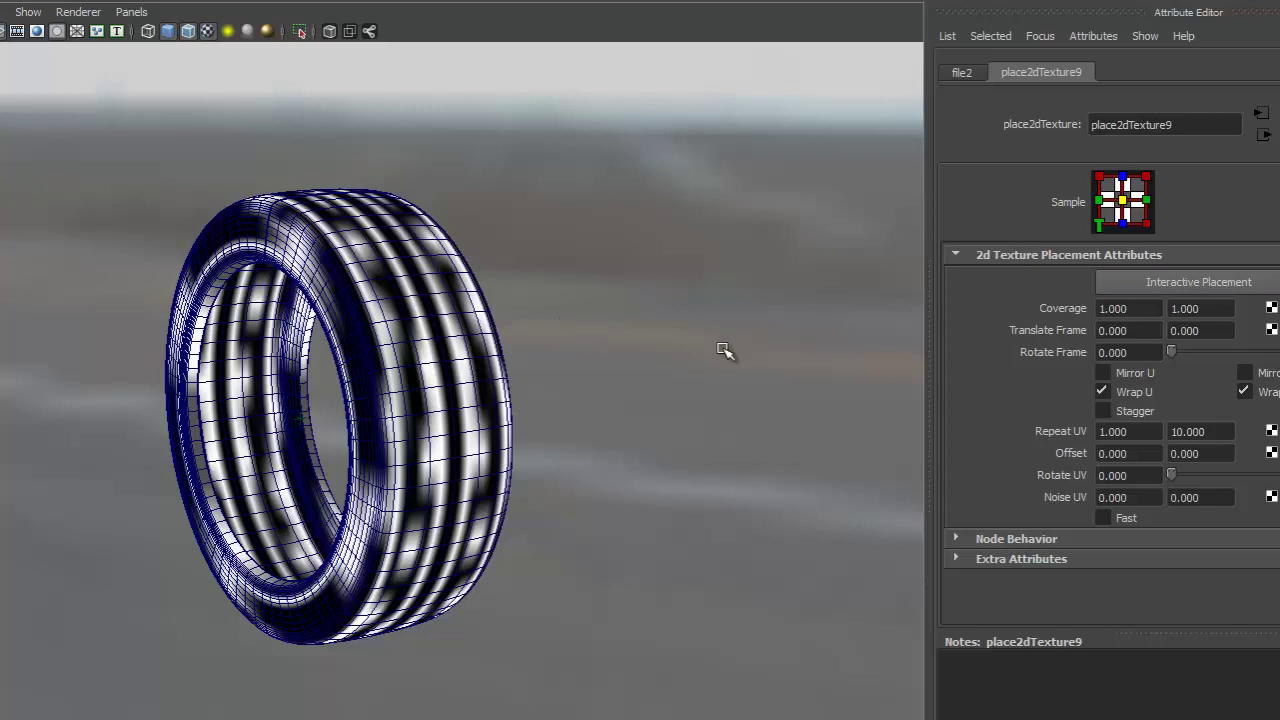
# Set the U coverage of the tread placement to 0.5 and render the tire.
pyautogui.click(1149, 312)
pyautogui.write('0.500')
pyautogui.press('Return')
pyautogui.keyDown('alt'); pyautogui.moveTo(566, 451); pyautogui.dragTo(531, 440); pyautogui.keyUp('alt')
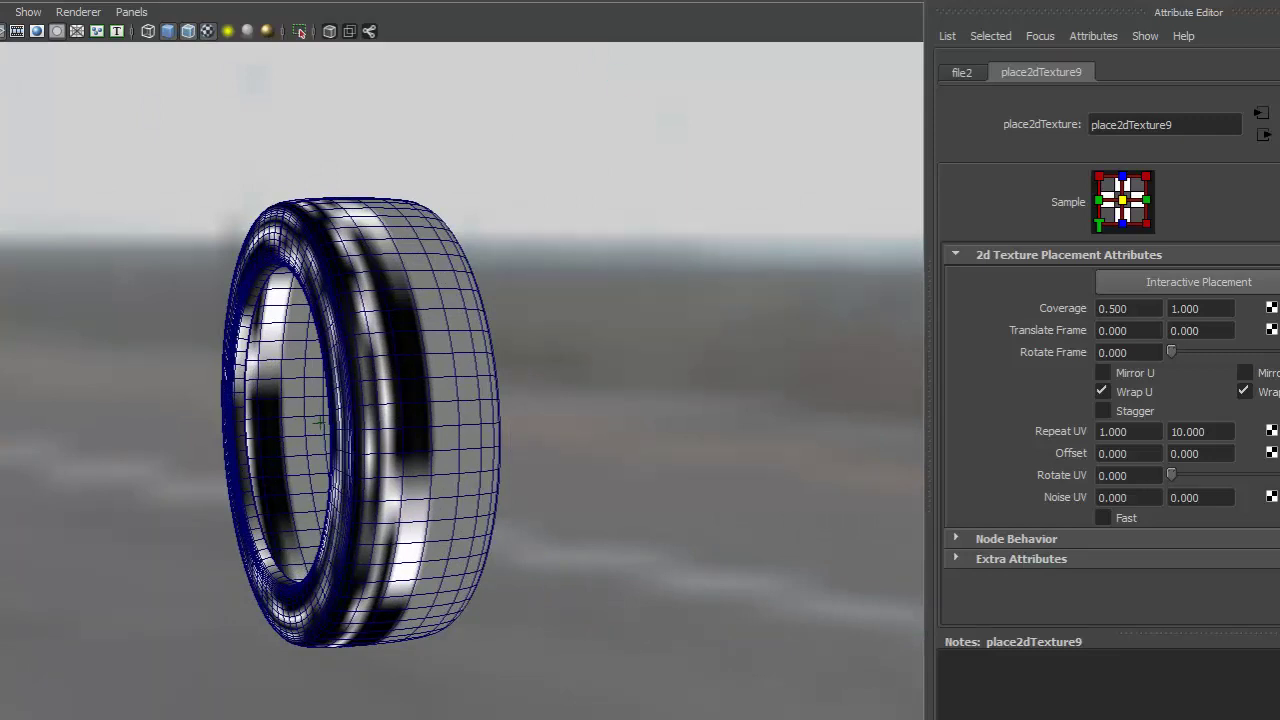
pyautogui.moveTo(166, 68); pyautogui.dragTo(547, 22)
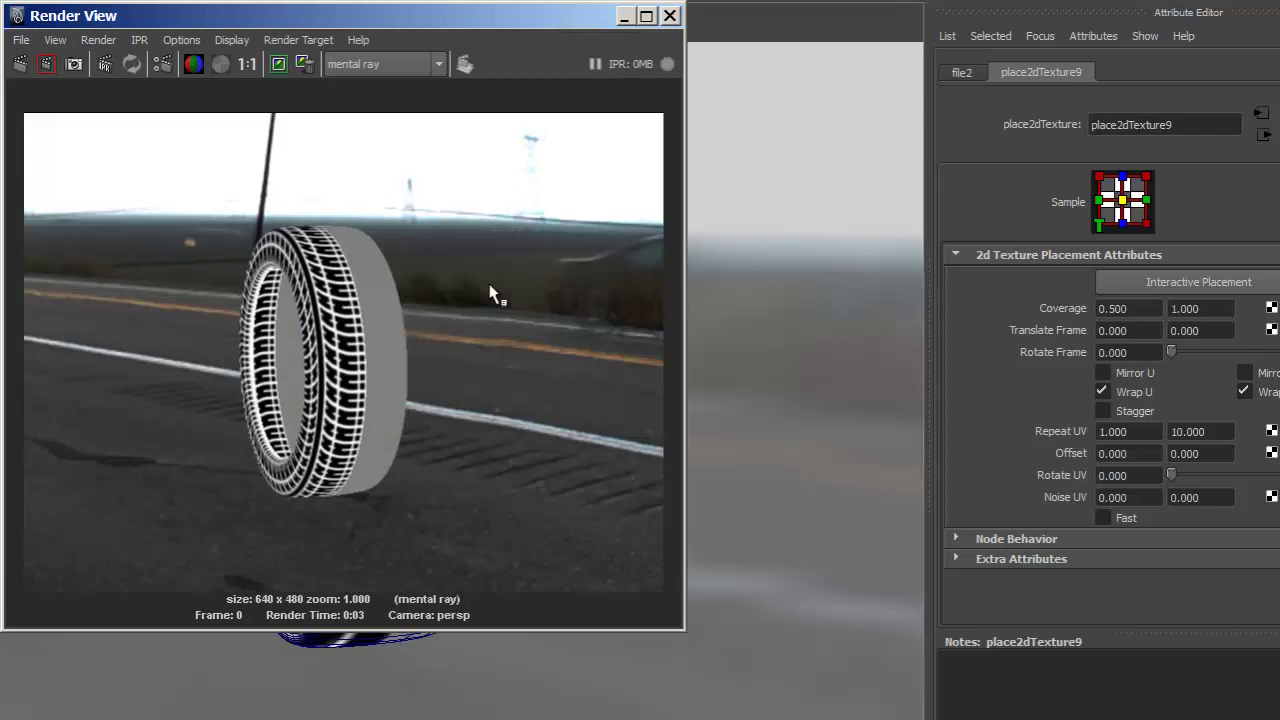
# Set the U Translate Frame to 0.25 and re-render only the region around the tire.
pyautogui.doubleClick(1144, 330)
pyautogui.write('.')
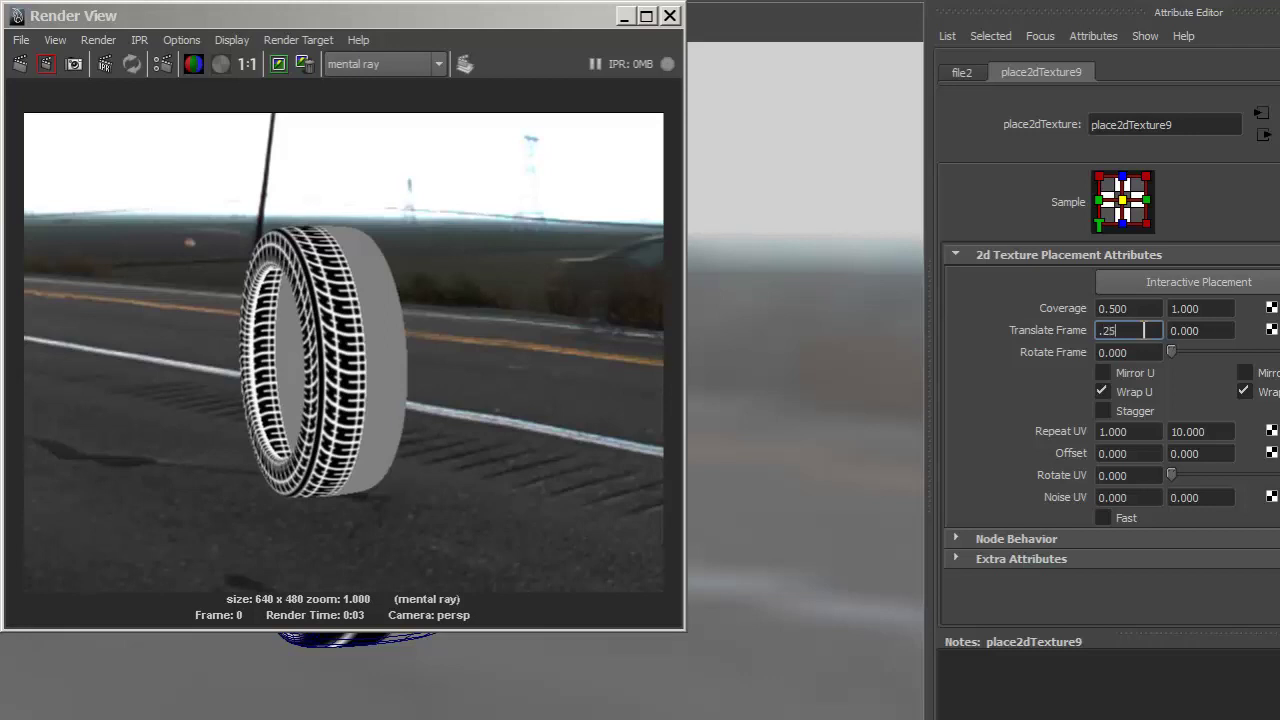
pyautogui.write('25')
pyautogui.press('Return')
pyautogui.moveTo(174, 214); pyautogui.dragTo(486, 518)
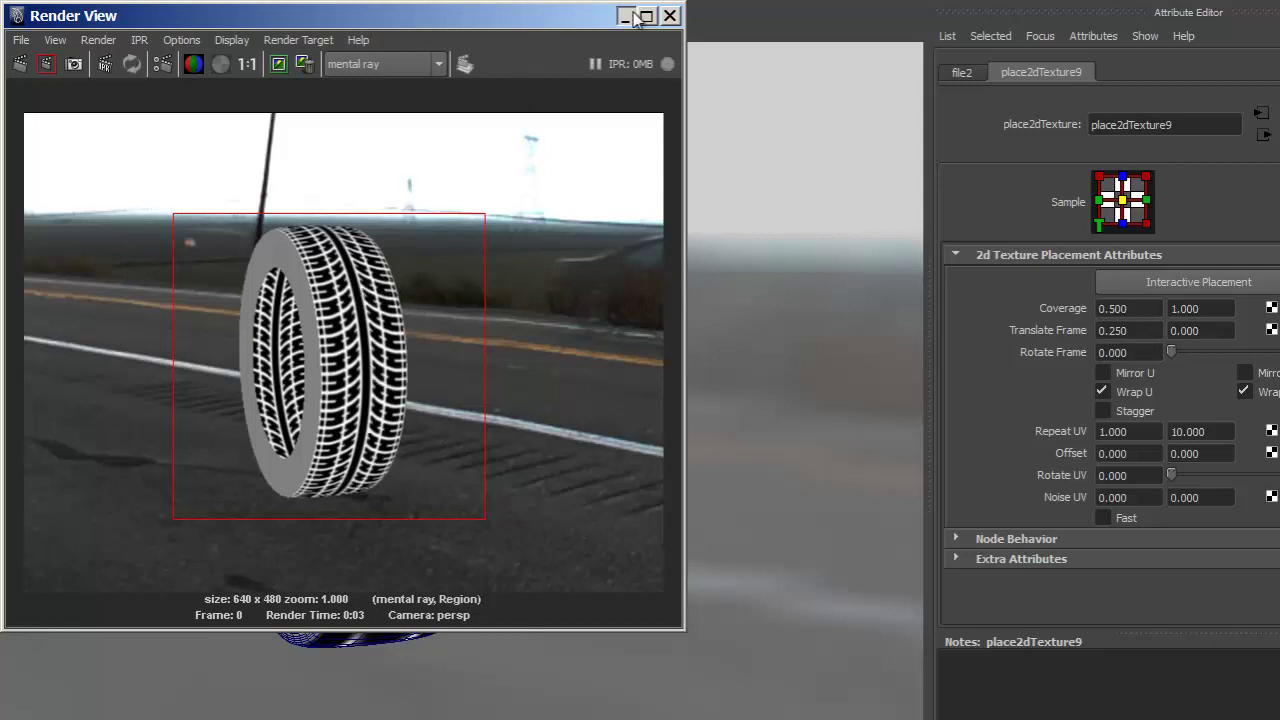
# Render a close side view of the tire to check where the tread meets the sidewall.
pyautogui.click(670, 16)
pyautogui.keyDown('alt'); pyautogui.moveTo(508, 360); pyautogui.dragTo(591, 357); pyautogui.keyUp('alt')
pyautogui.keyDown('alt'); pyautogui.moveTo(591, 357); pyautogui.dragTo(814, 355, button='right'); pyautogui.keyUp('alt')
pyautogui.keyDown('alt'); pyautogui.moveTo(814, 355); pyautogui.dragTo(636, 408); pyautogui.keyUp('alt')
pyautogui.hotkey('ctrl', 'r')
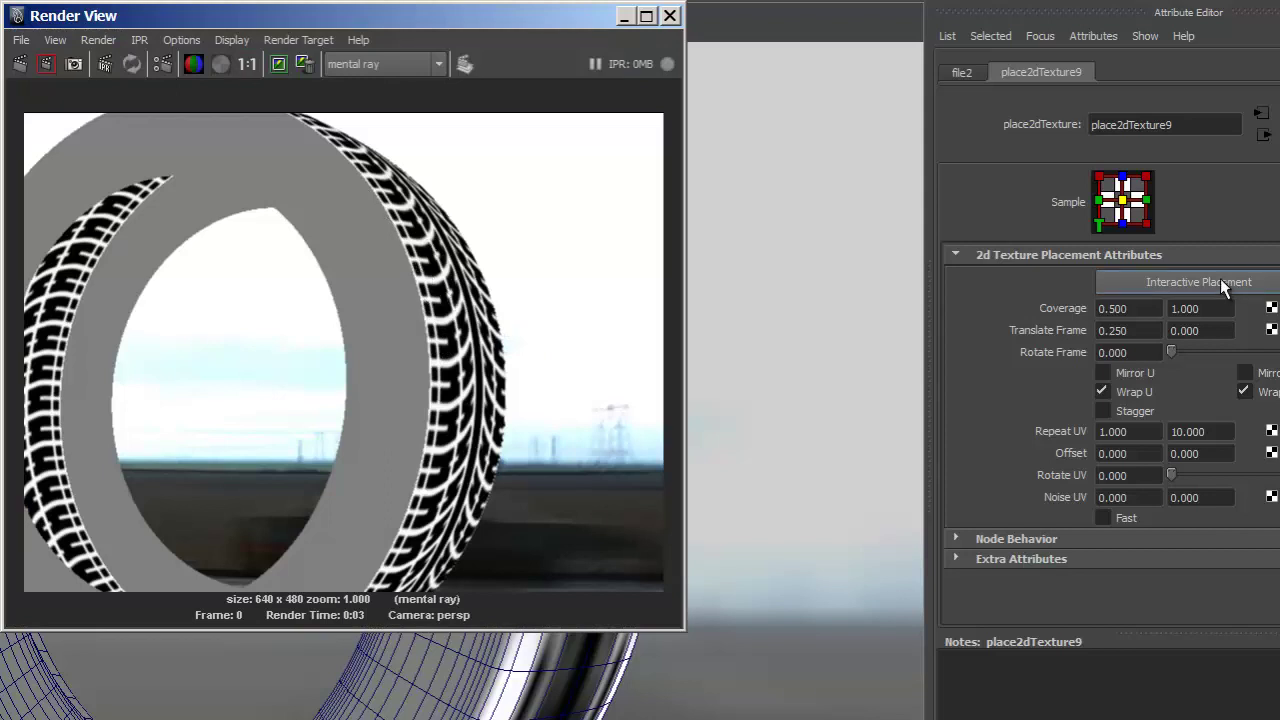
# Set the tread placement's U coverage to 0.6 and U Translate Frame to 0.2, and re-render the tire.
pyautogui.click(1137, 308)
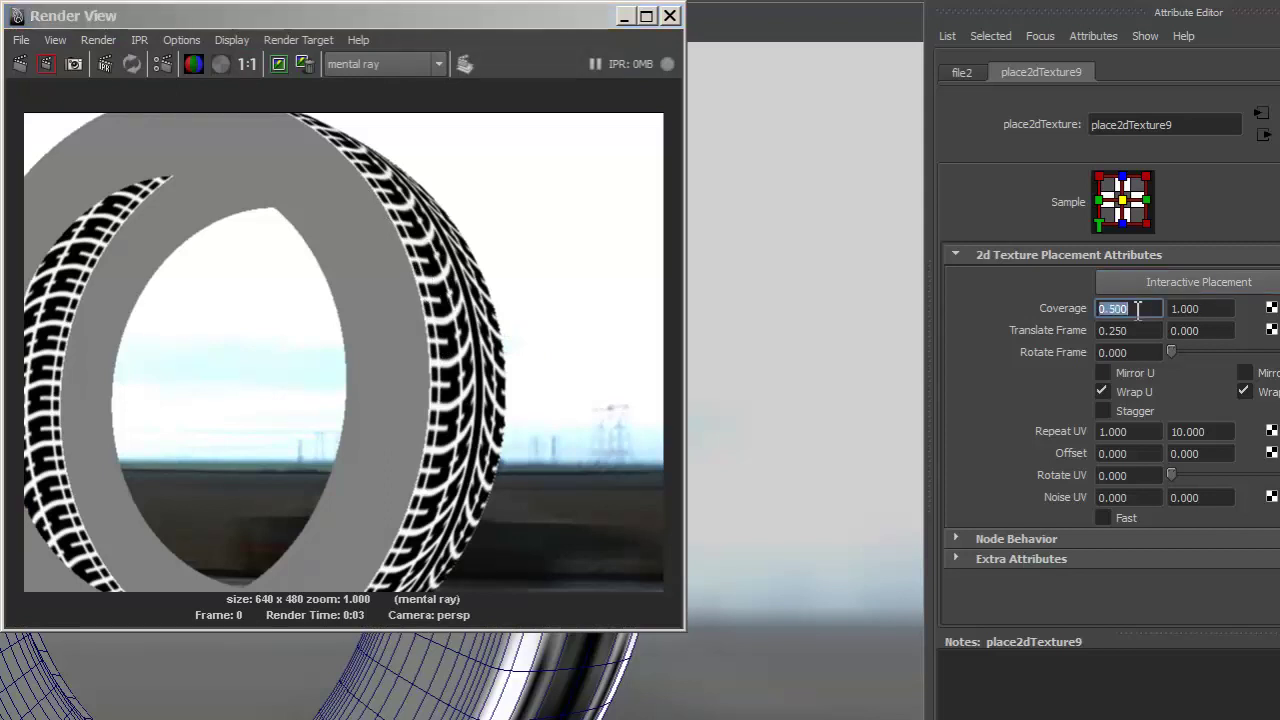
pyautogui.write('.6')
pyautogui.press('Return')
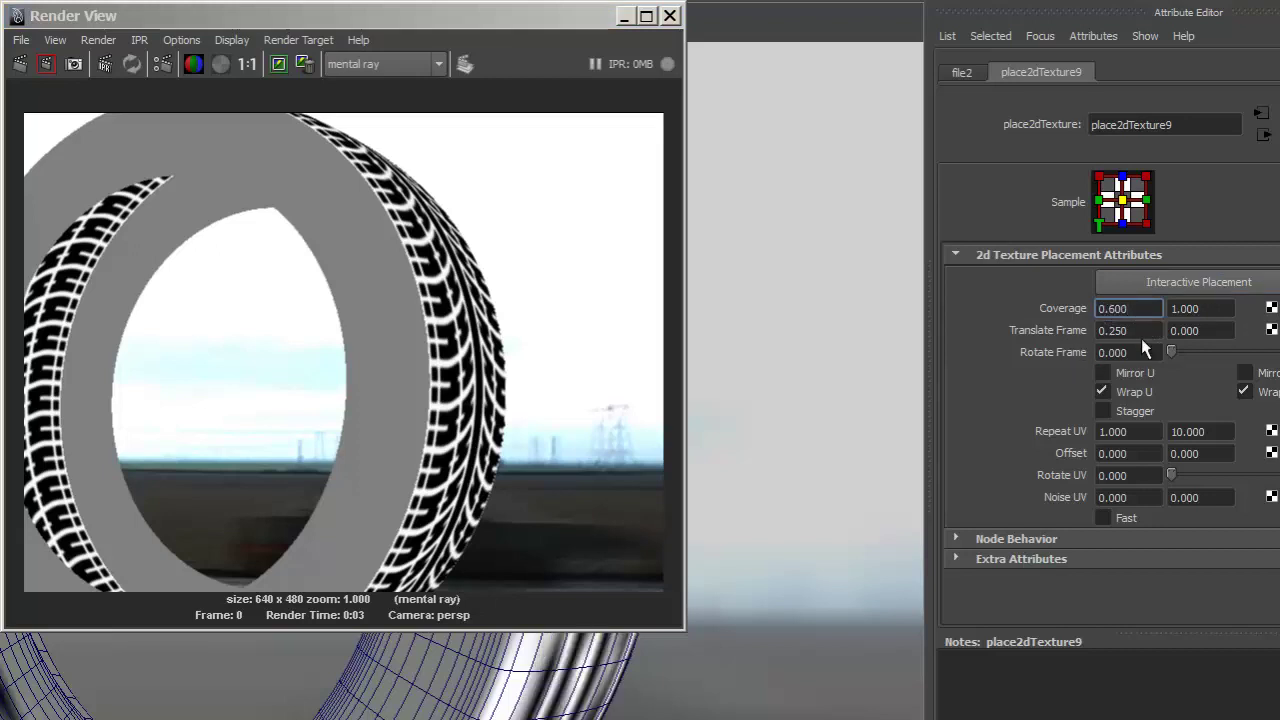
pyautogui.click(1145, 330)
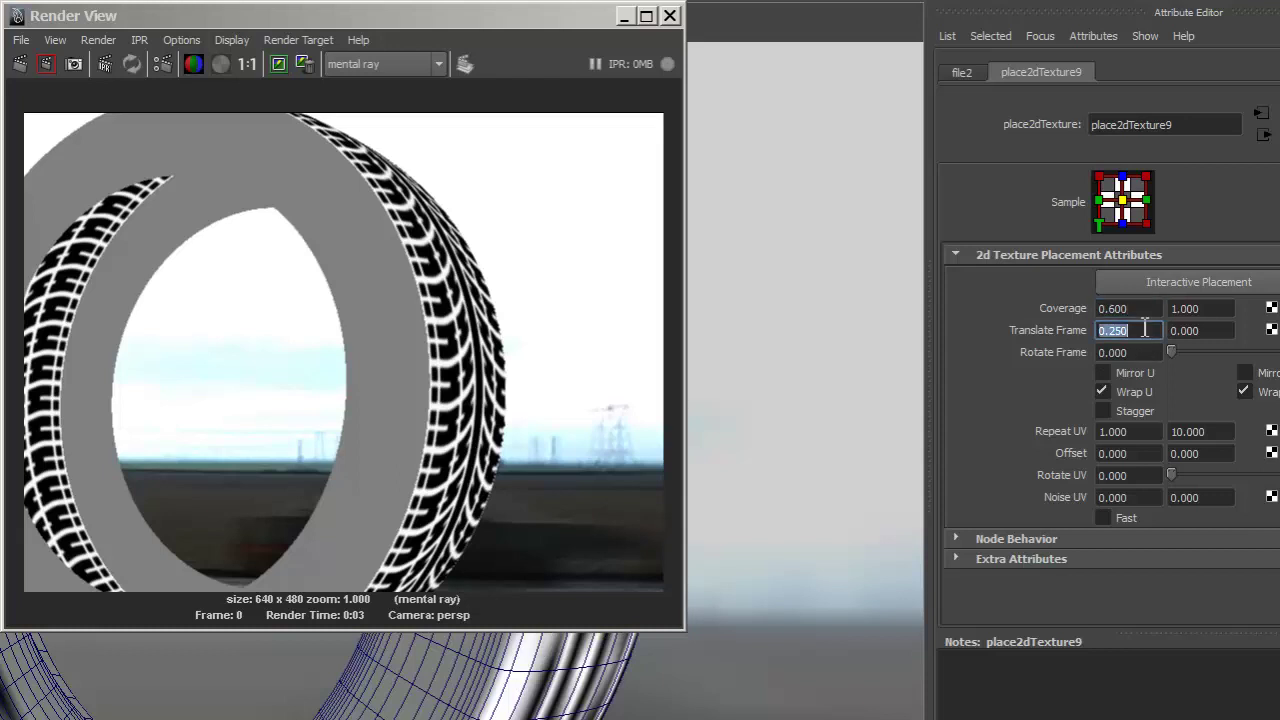
pyautogui.write('.2')
pyautogui.press('Return')
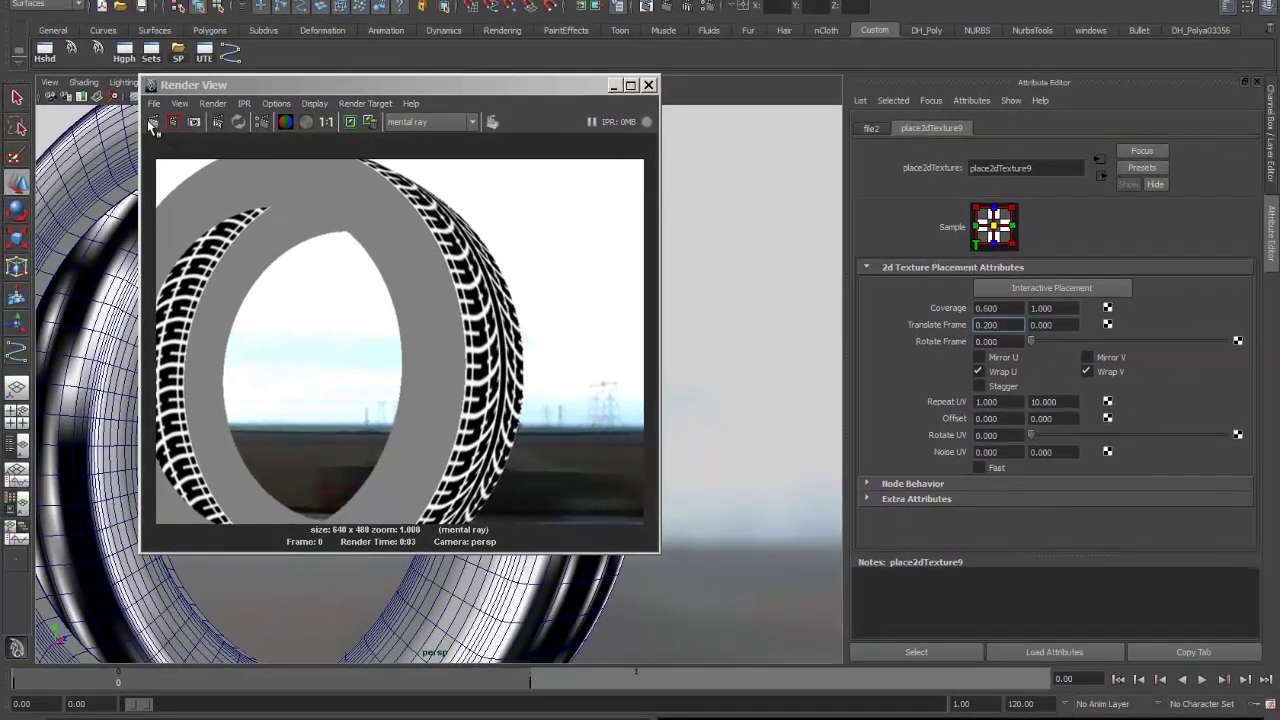
pyautogui.click(95, 96)
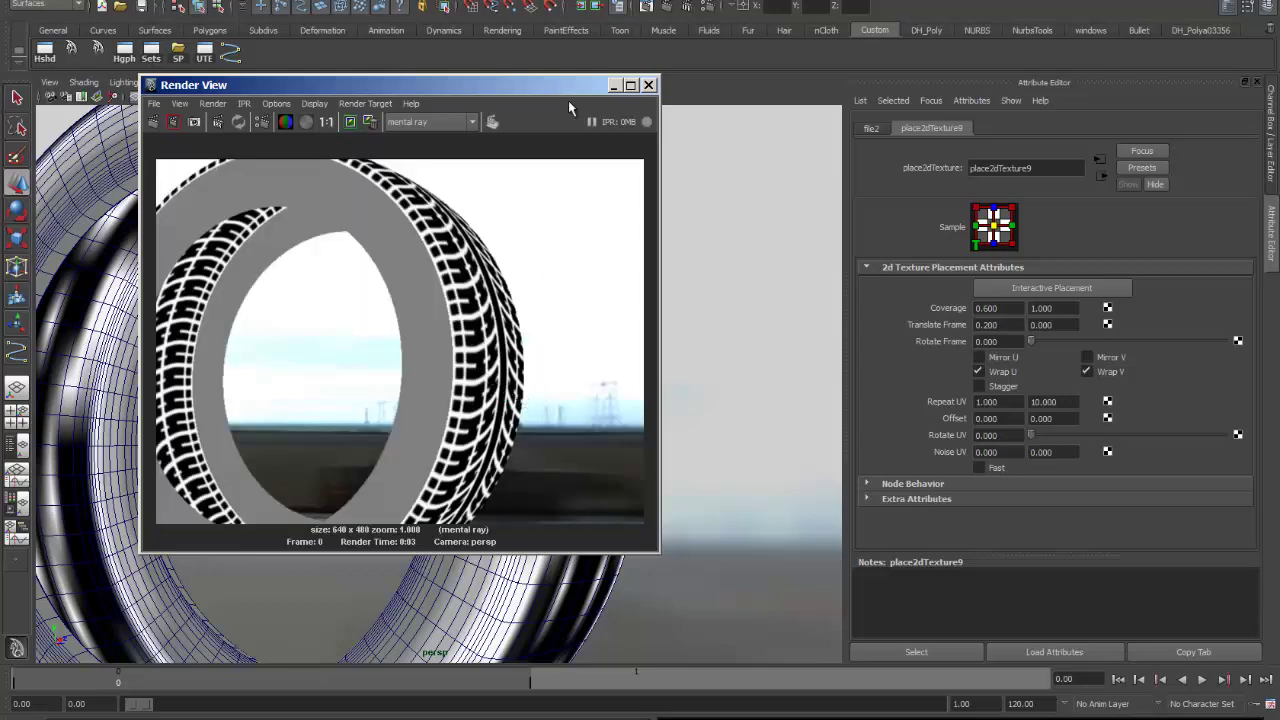
# Render the tire from a more frontal angle and examine the tread's placement on the file texture node.
pyautogui.moveTo(600, 86); pyautogui.dragTo(1026, 26)
pyautogui.keyDown('alt'); pyautogui.moveTo(240, 429); pyautogui.dragTo(392, 404); pyautogui.keyUp('alt')
pyautogui.click(576, 62)
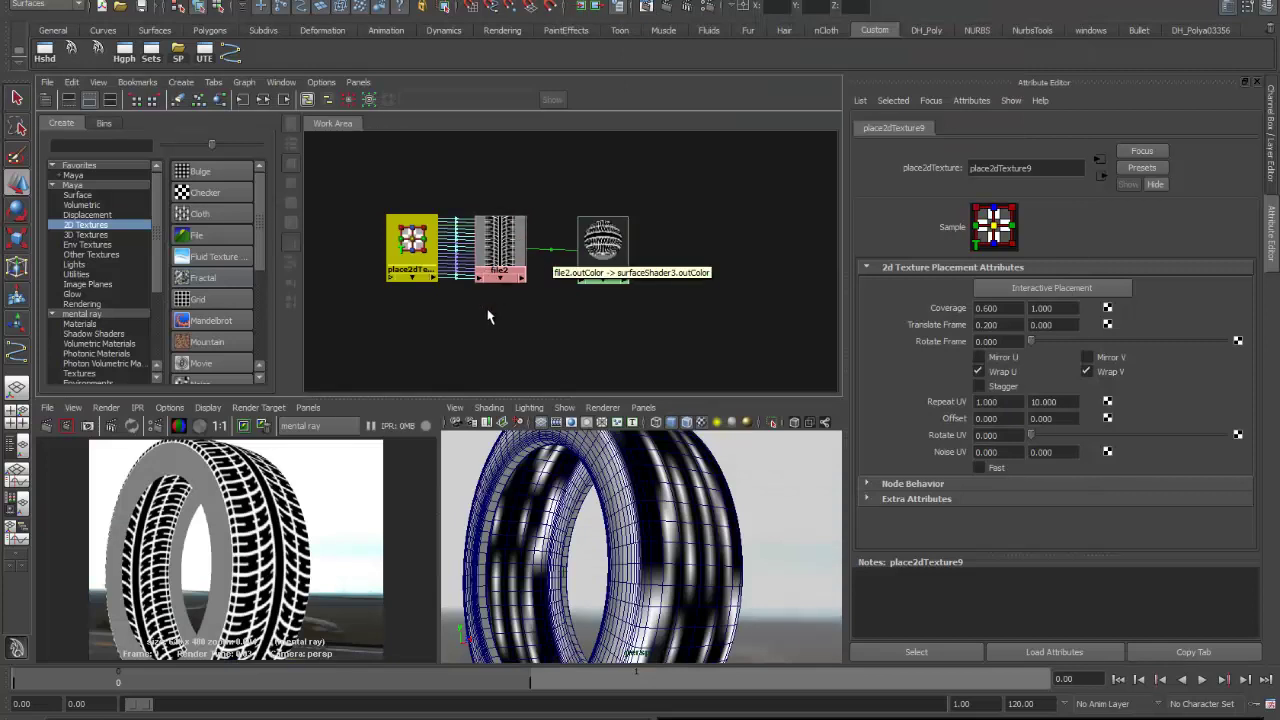
pyautogui.keyDown('alt'); pyautogui.moveTo(474, 320); pyautogui.dragTo(717, 369, button='right'); pyautogui.keyUp('alt')
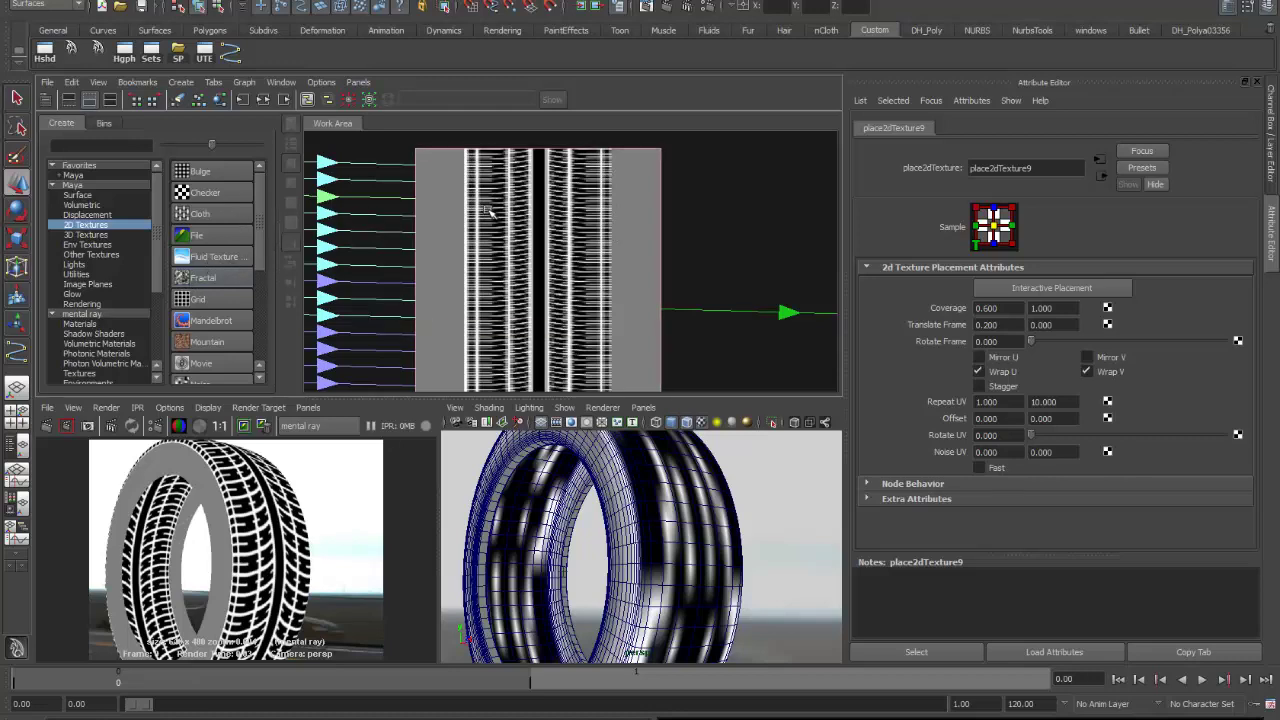
pyautogui.press('a')
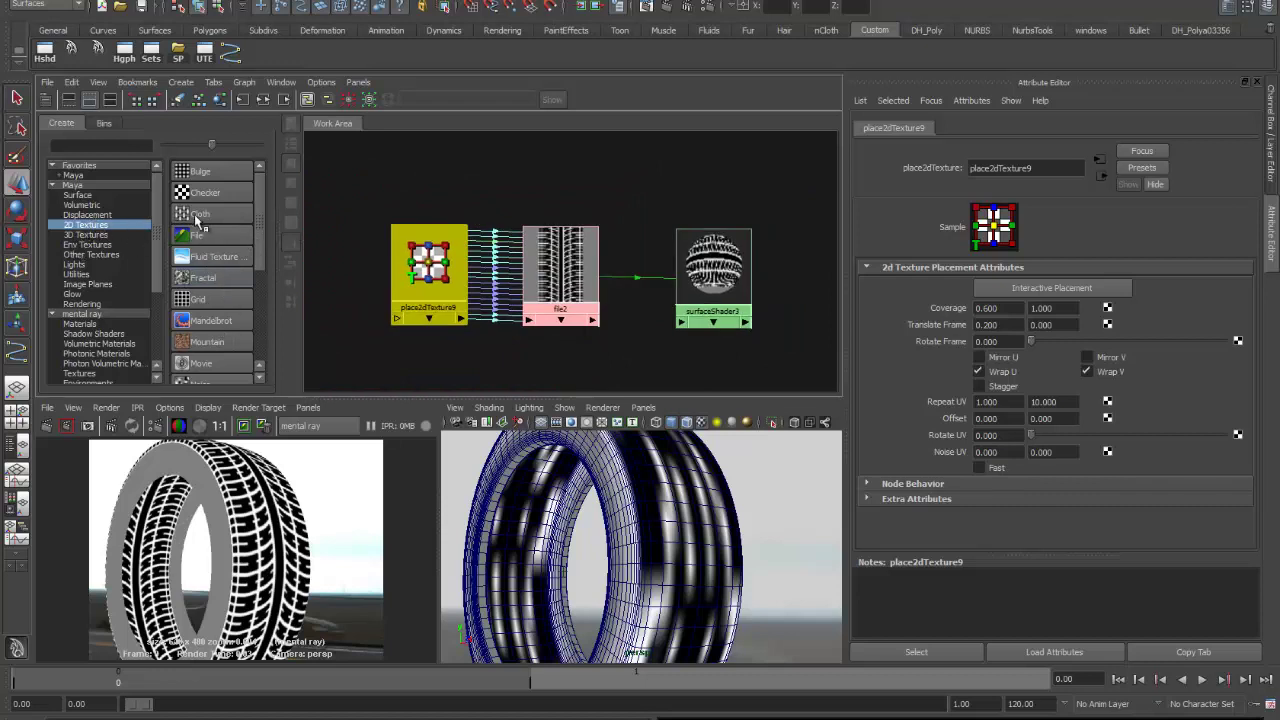
# Create a Ramp 2D texture and spread its nodes and the tread file texture's nodes apart in the shading network.
pyautogui.scroll(-1, 211, 231)
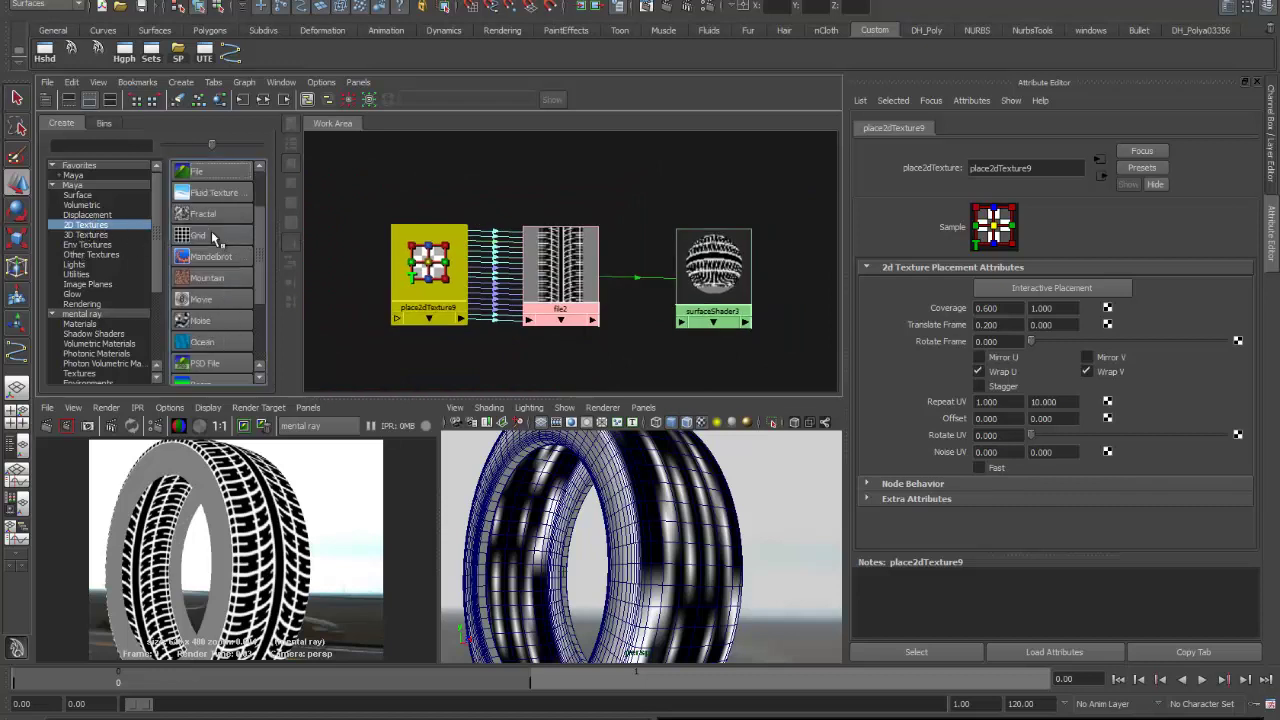
pyautogui.click(219, 380)
pyautogui.moveTo(432, 372); pyautogui.dragTo(390, 392)
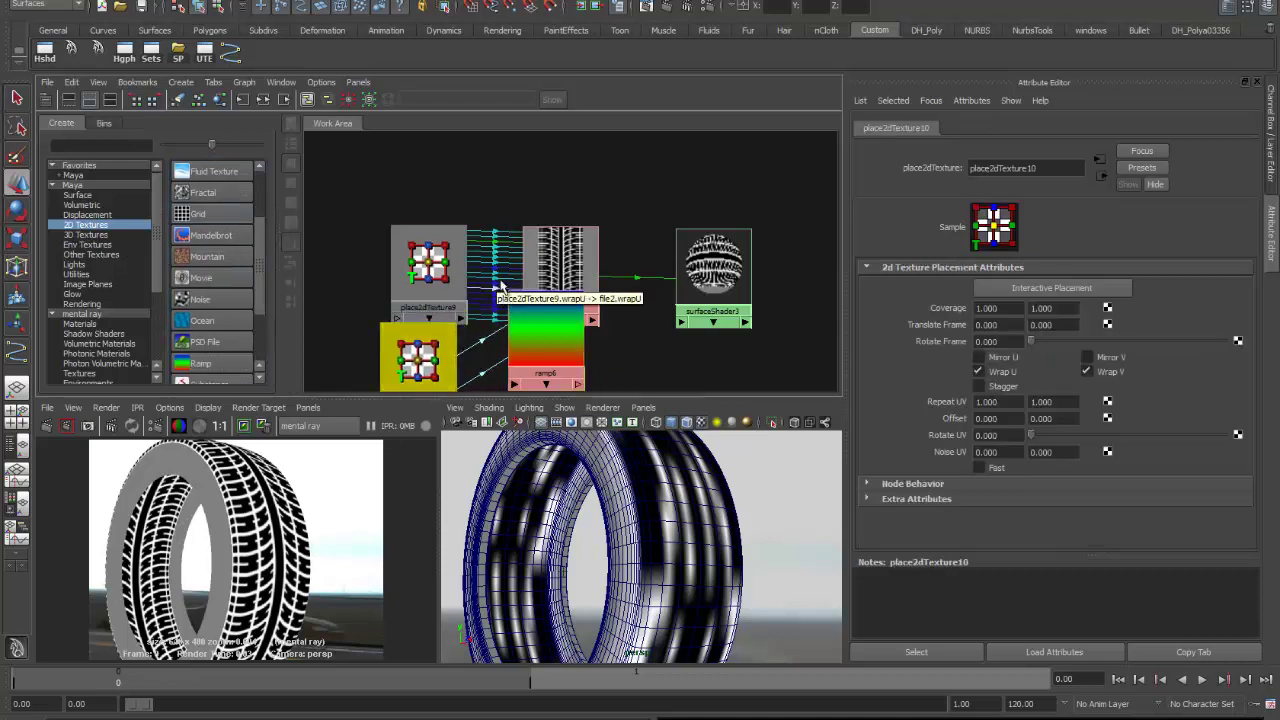
pyautogui.moveTo(445, 200); pyautogui.dragTo(540, 290)
pyautogui.moveTo(430, 265); pyautogui.dragTo(405, 206)
pyautogui.moveTo(418, 358); pyautogui.dragTo(426, 321)
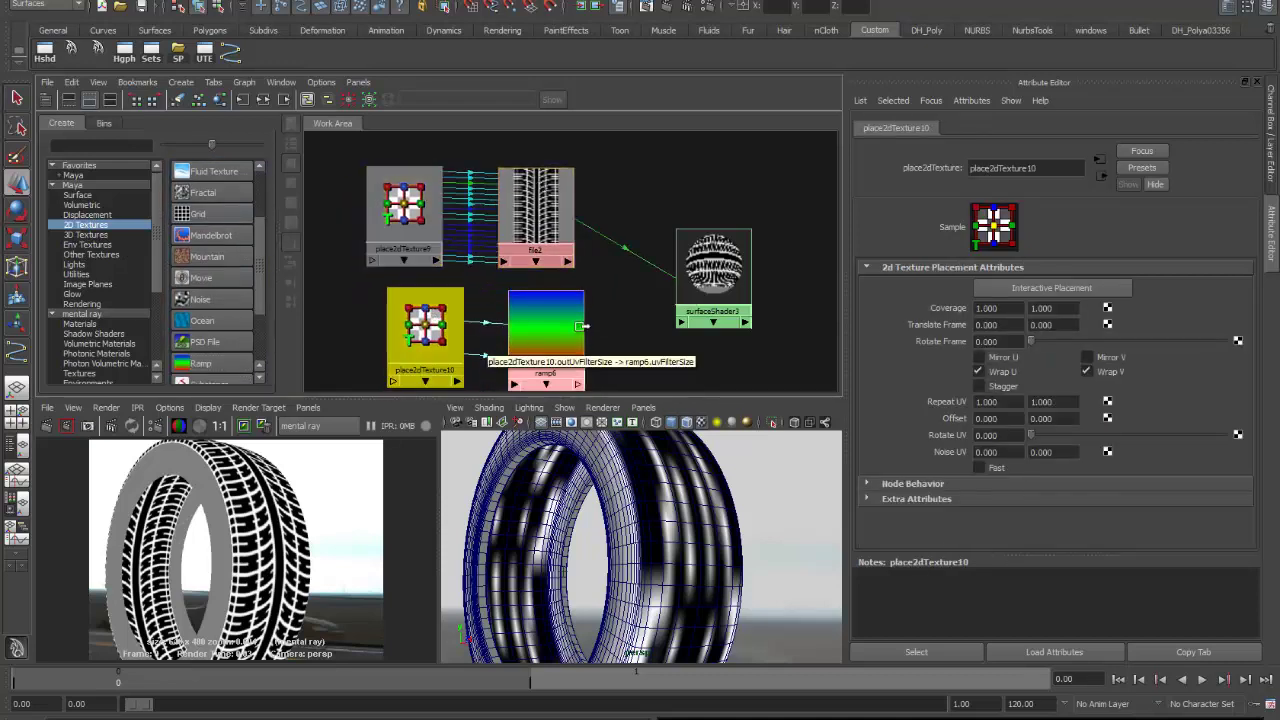
# Set the new ramp's type to U Ramp and connect it to the colorGain of the tread file texture.
pyautogui.click(546, 325)
pyautogui.click(1015, 287)
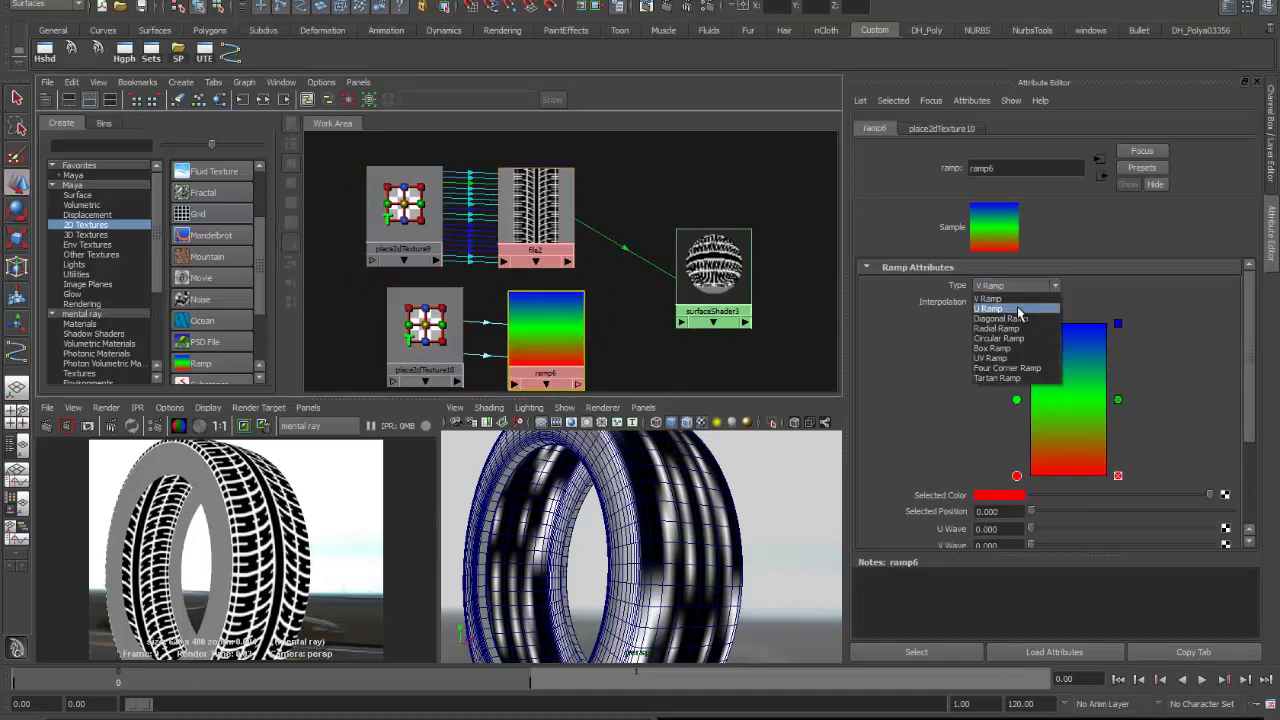
pyautogui.click(1017, 308)
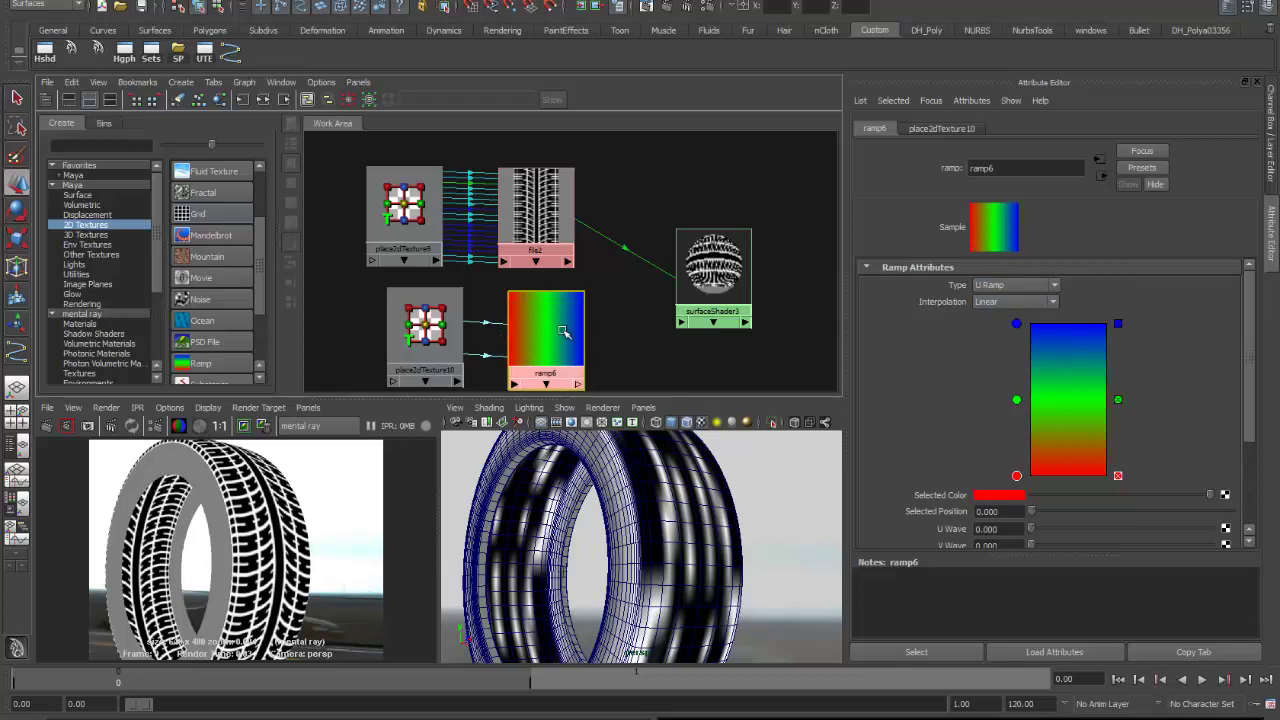
pyautogui.moveTo(563, 332); pyautogui.dragTo(553, 226, button='middle')
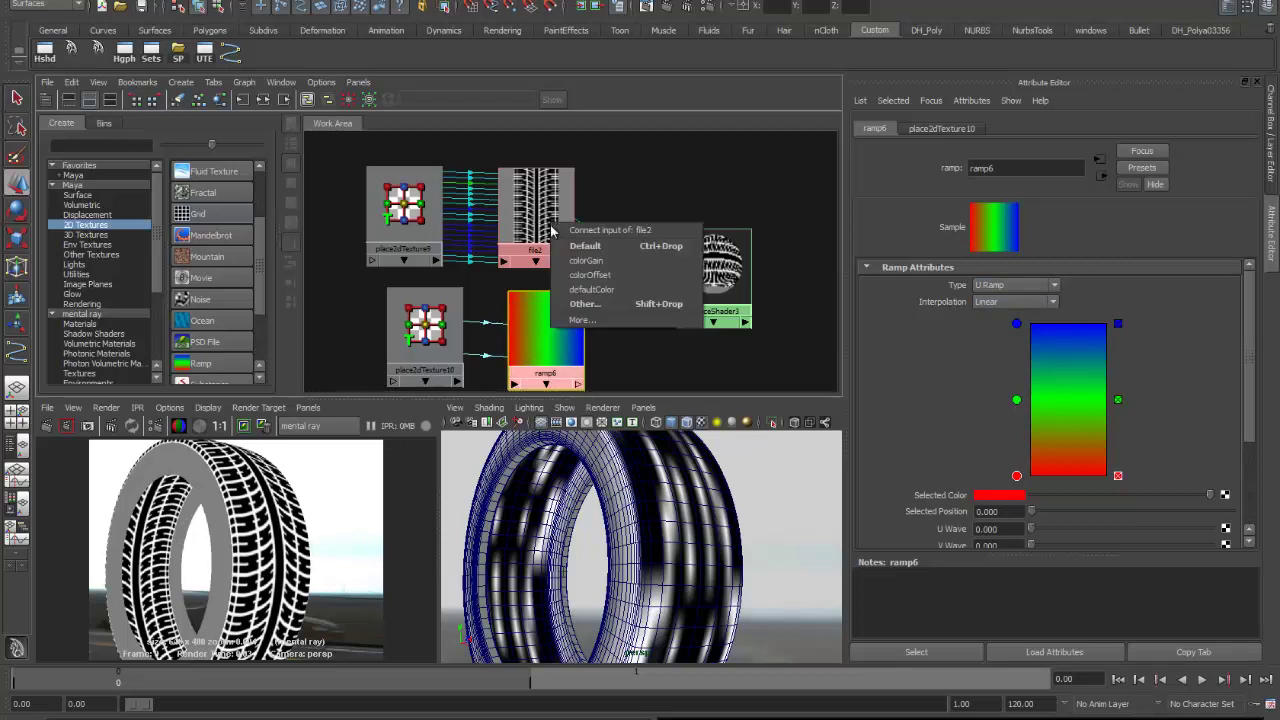
pyautogui.click(601, 261)
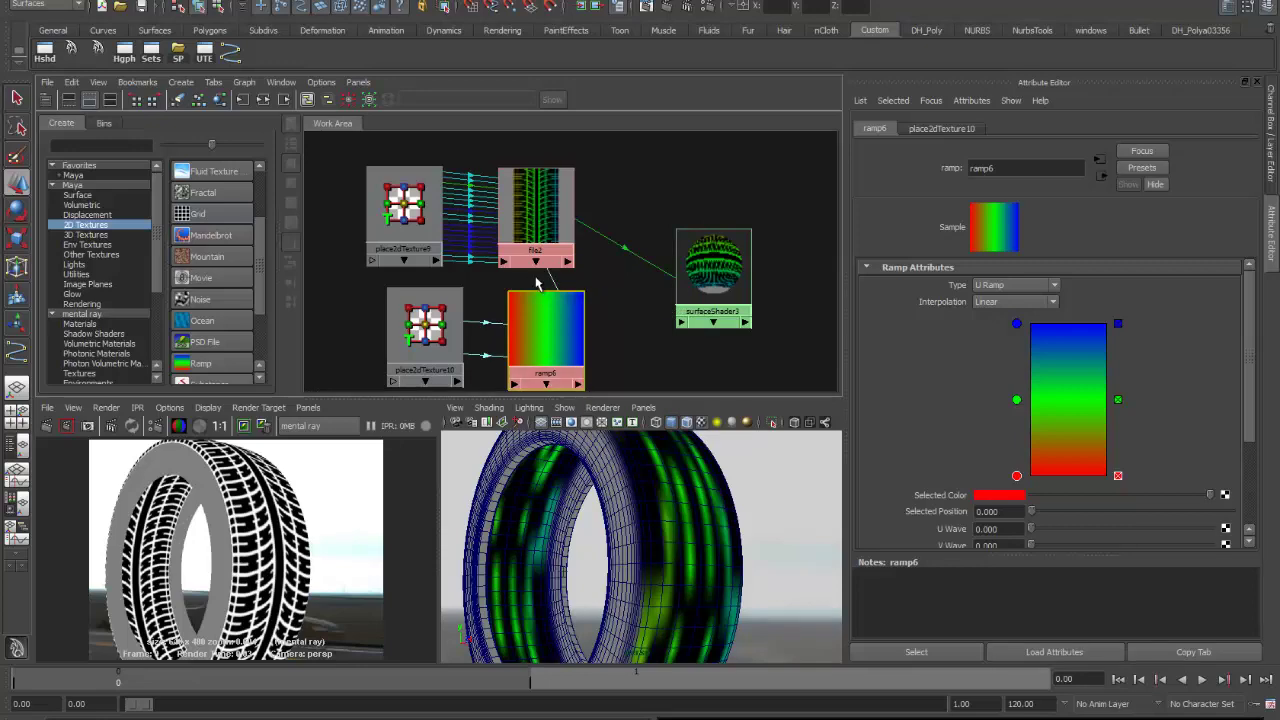
# Change the blue and red end colors of the ramp to black.
pyautogui.keyDown('alt'); pyautogui.moveTo(553, 285); pyautogui.dragTo(699, 337, button='right'); pyautogui.keyUp('alt')
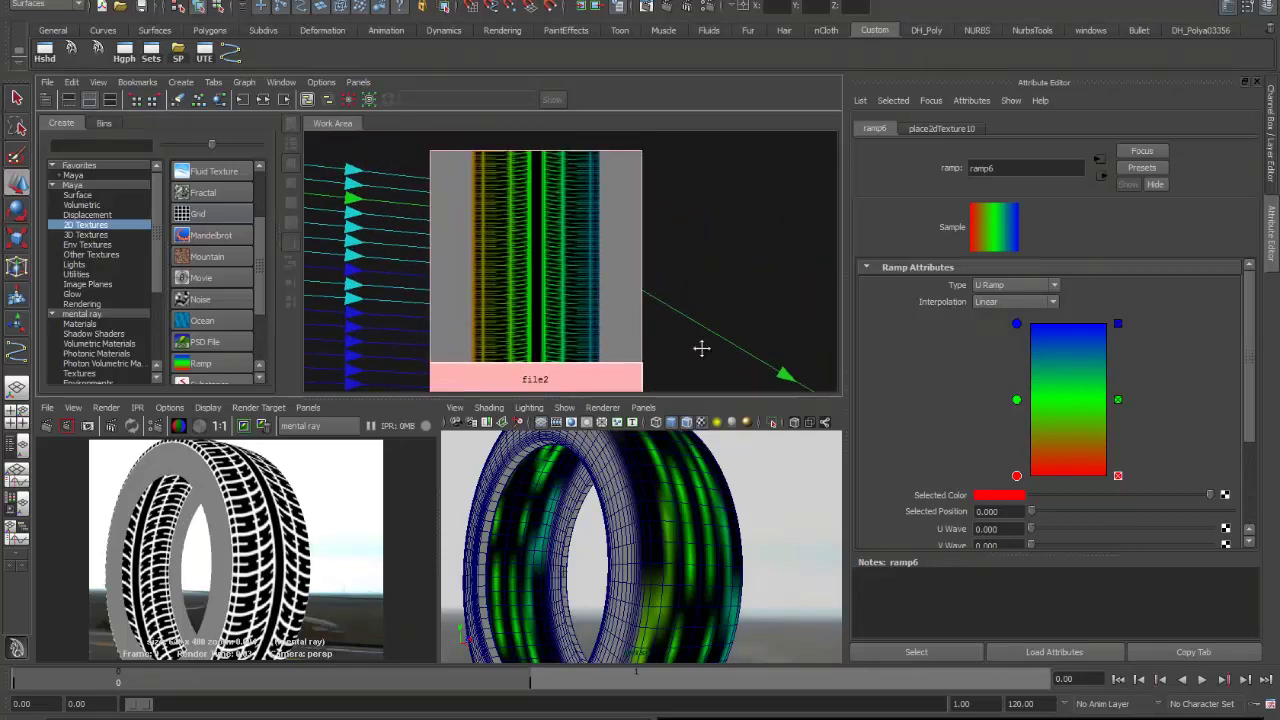
pyautogui.keyDown('alt'); pyautogui.moveTo(571, 320); pyautogui.dragTo(666, 306, button='right'); pyautogui.keyUp('alt')
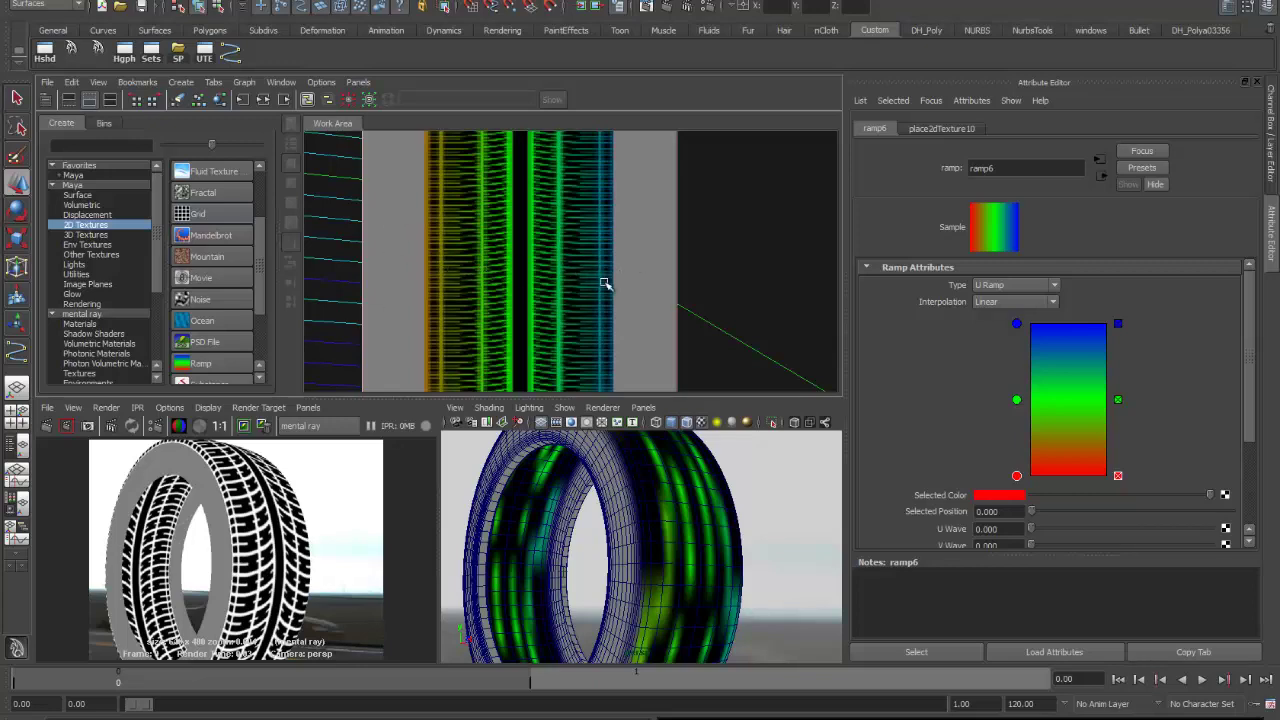
pyautogui.keyDown('alt'); pyautogui.moveTo(603, 282); pyautogui.dragTo(262, 312, button='right'); pyautogui.keyUp('alt')
pyautogui.keyDown('alt'); pyautogui.moveTo(560, 330); pyautogui.dragTo(566, 238, button='middle'); pyautogui.keyUp('alt')
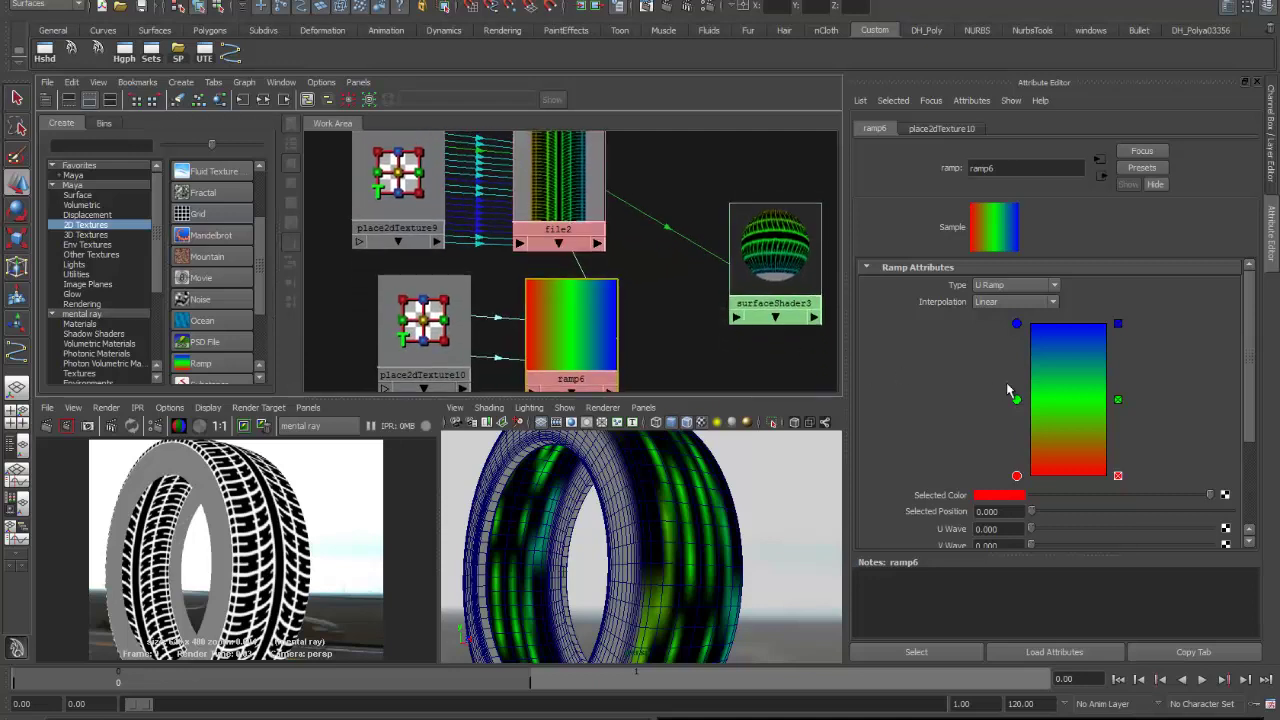
pyautogui.click(1017, 325)
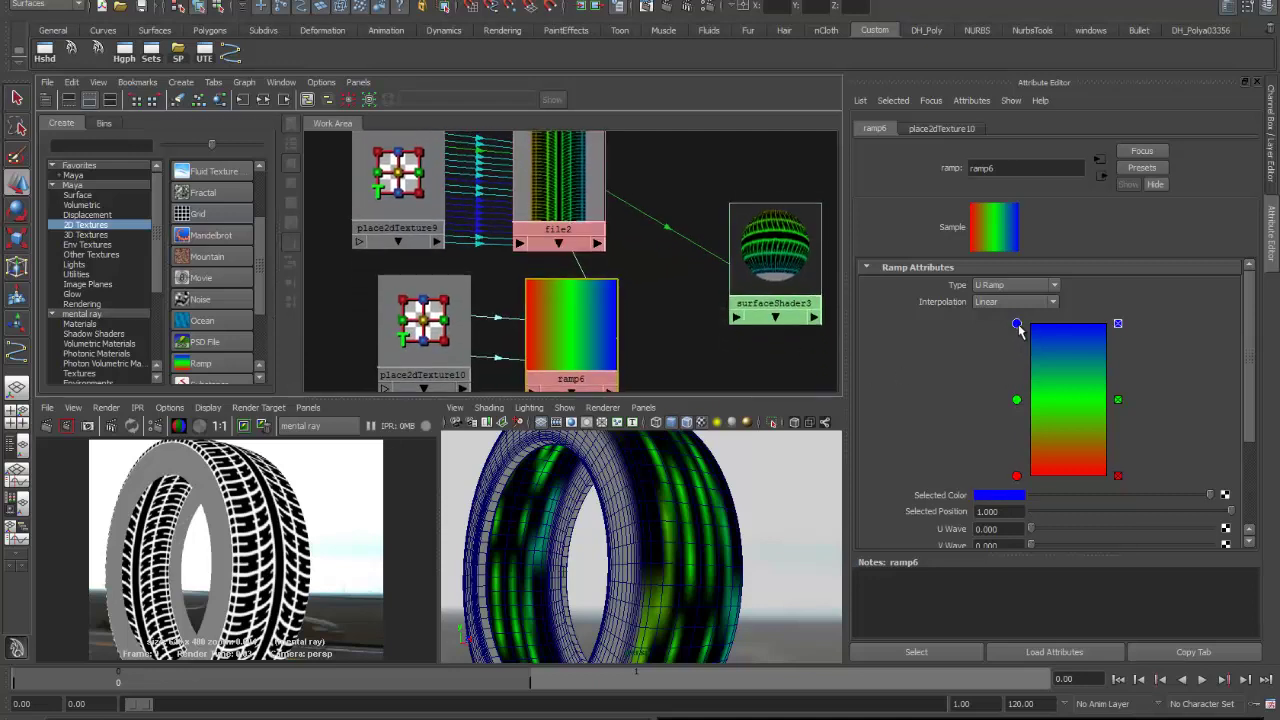
pyautogui.moveTo(1132, 496); pyautogui.dragTo(1032, 496)
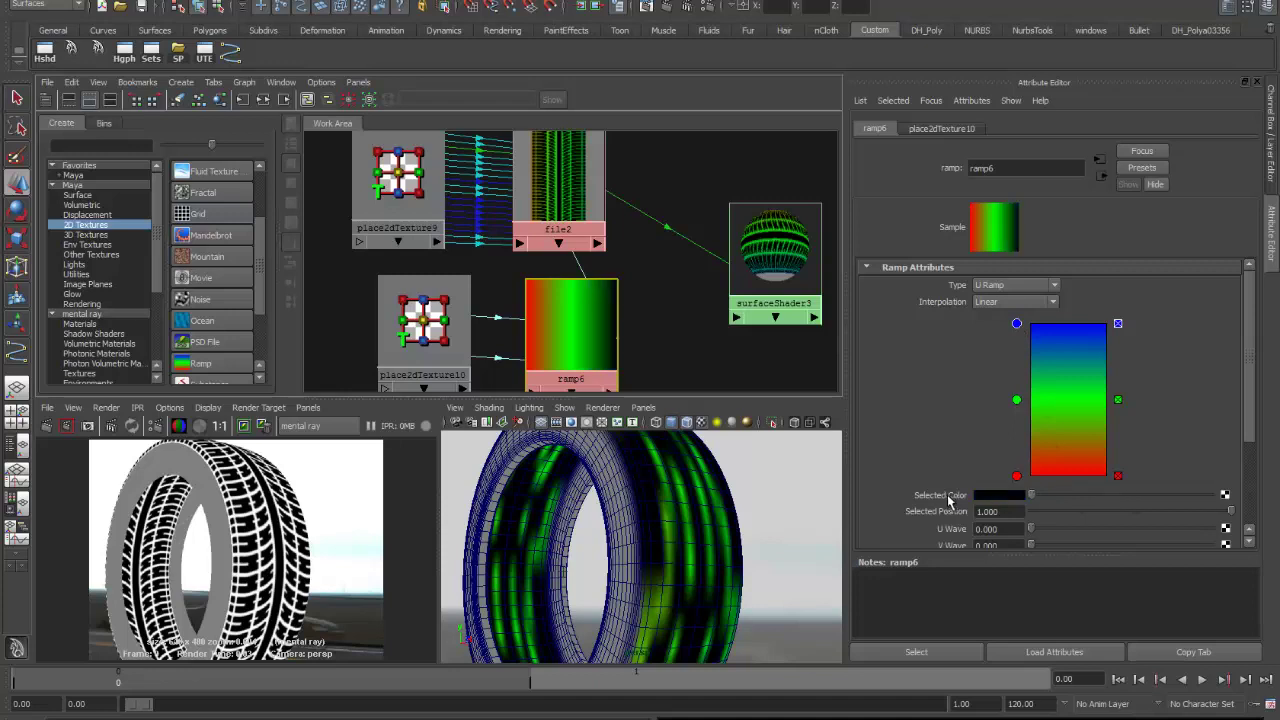
pyautogui.click(1017, 477)
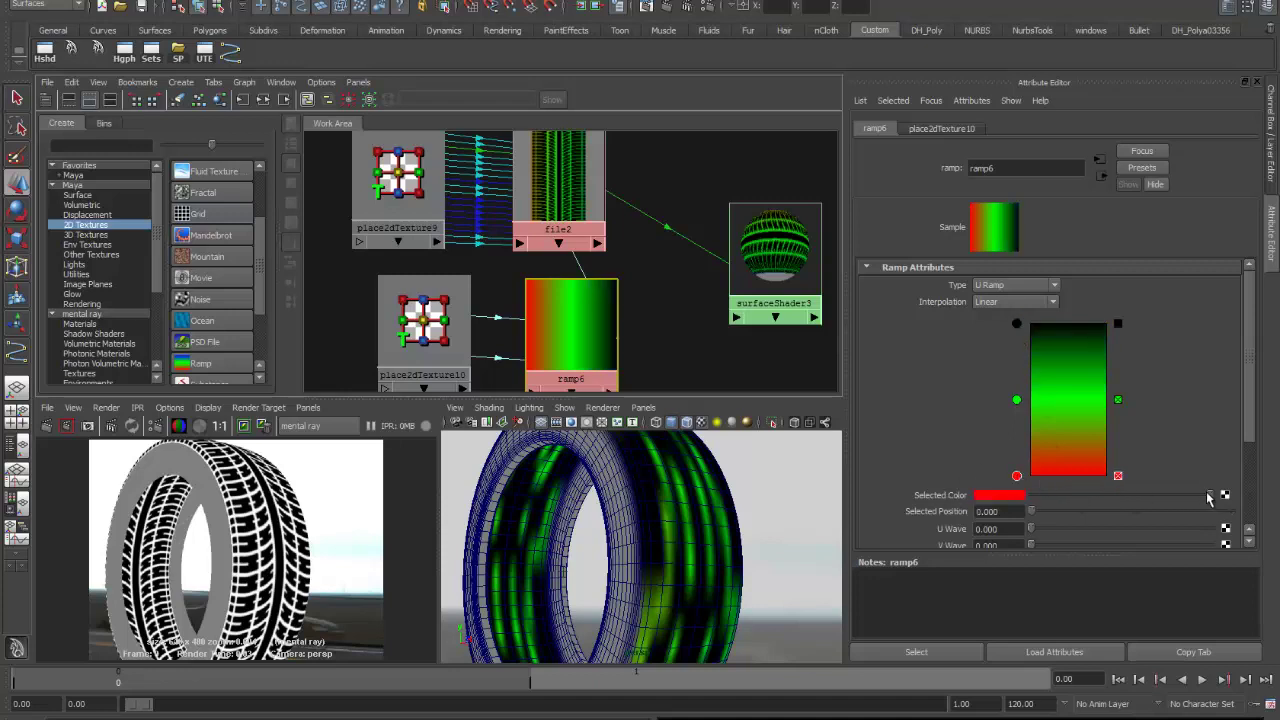
pyautogui.moveTo(1210, 496); pyautogui.dragTo(1000, 494)
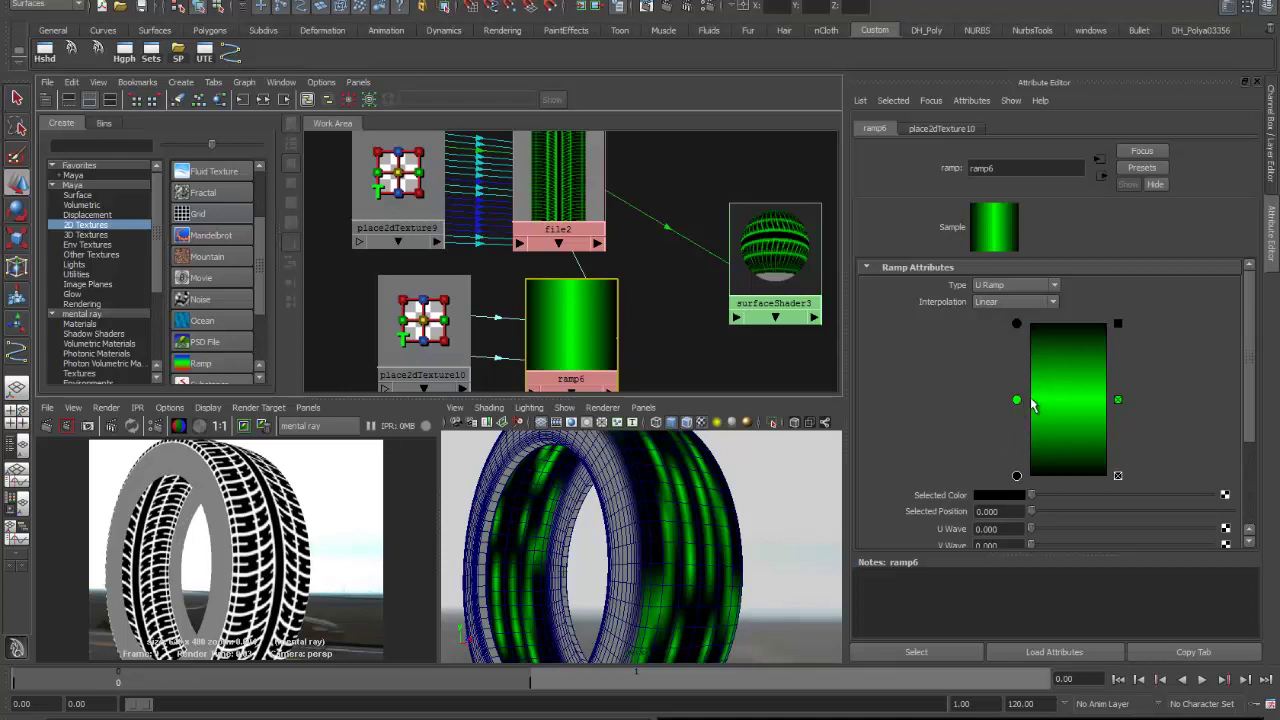
# Split the ramp's green middle into two entries at positions 0.355 and 0.615 and make both white.
pyautogui.moveTo(1035, 404)
pyautogui.mouseDown()
pyautogui.moveTo(1034, 384)
pyautogui.moveTo(1017, 422)
pyautogui.mouseUp()
pyautogui.click(1017, 401)
pyautogui.scroll(5, 588, 240)
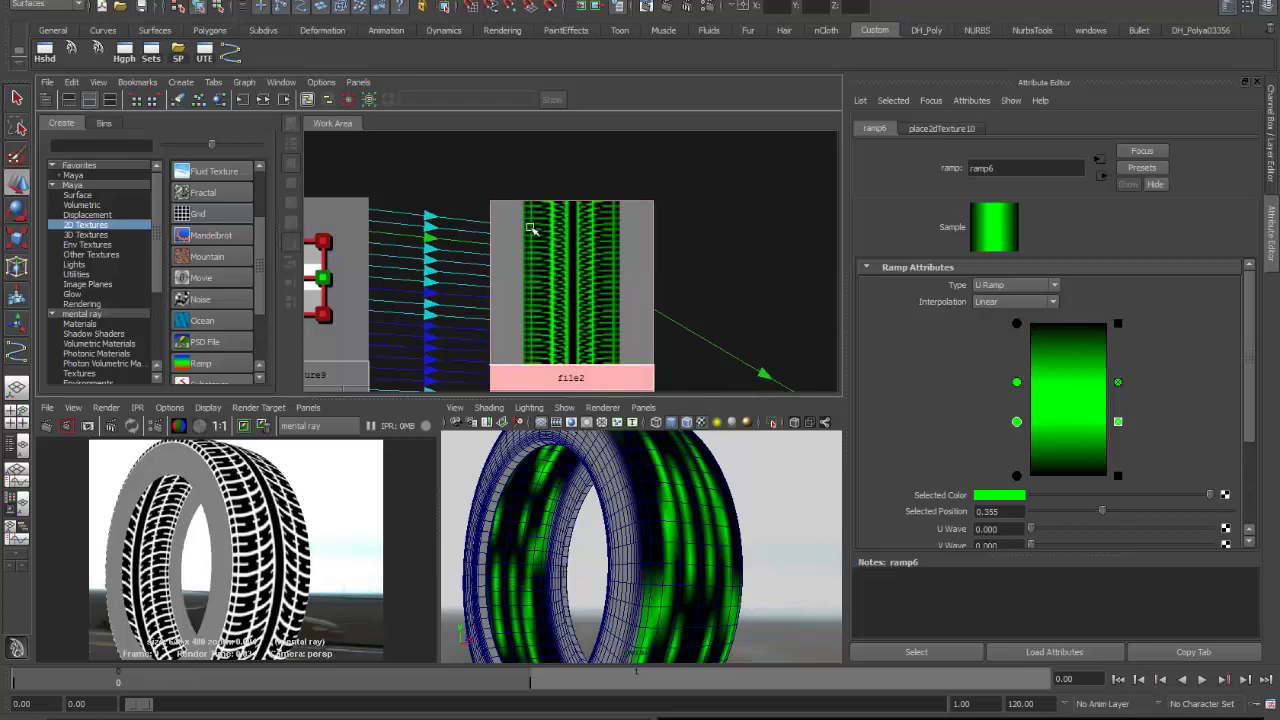
pyautogui.click(1016, 384)
pyautogui.click(1012, 496)
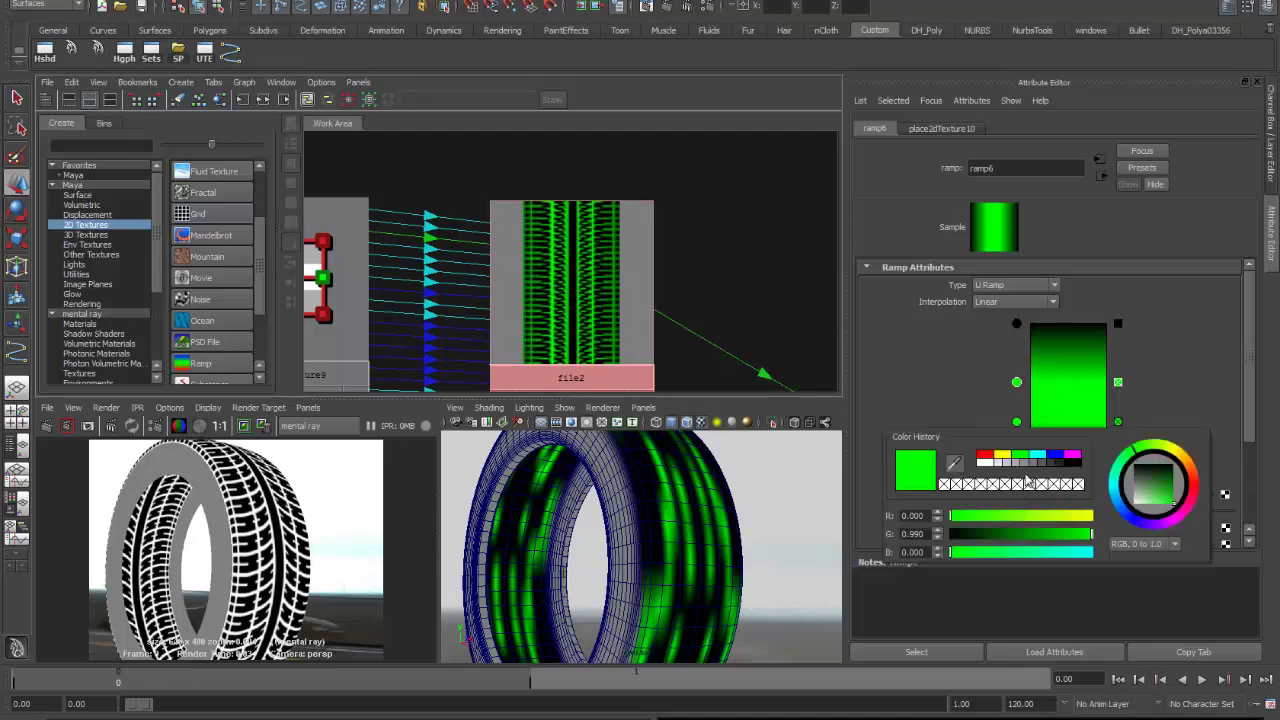
pyautogui.click(982, 463)
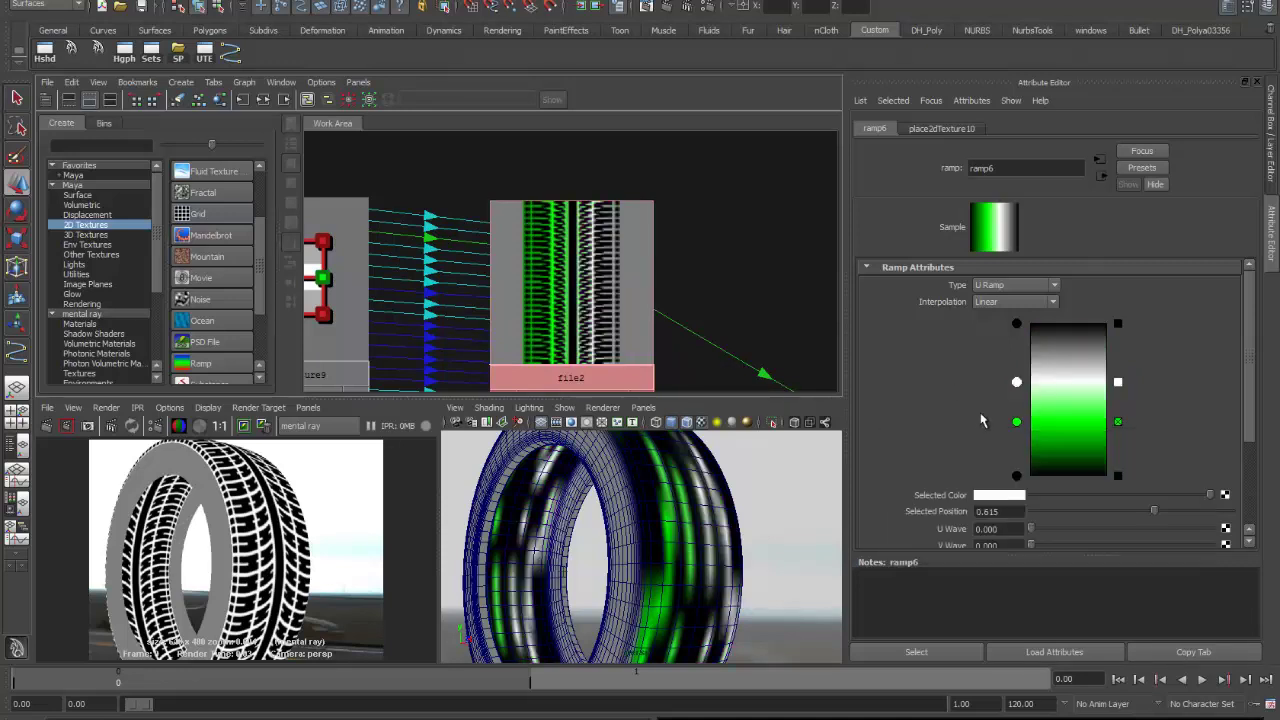
pyautogui.click(1016, 422)
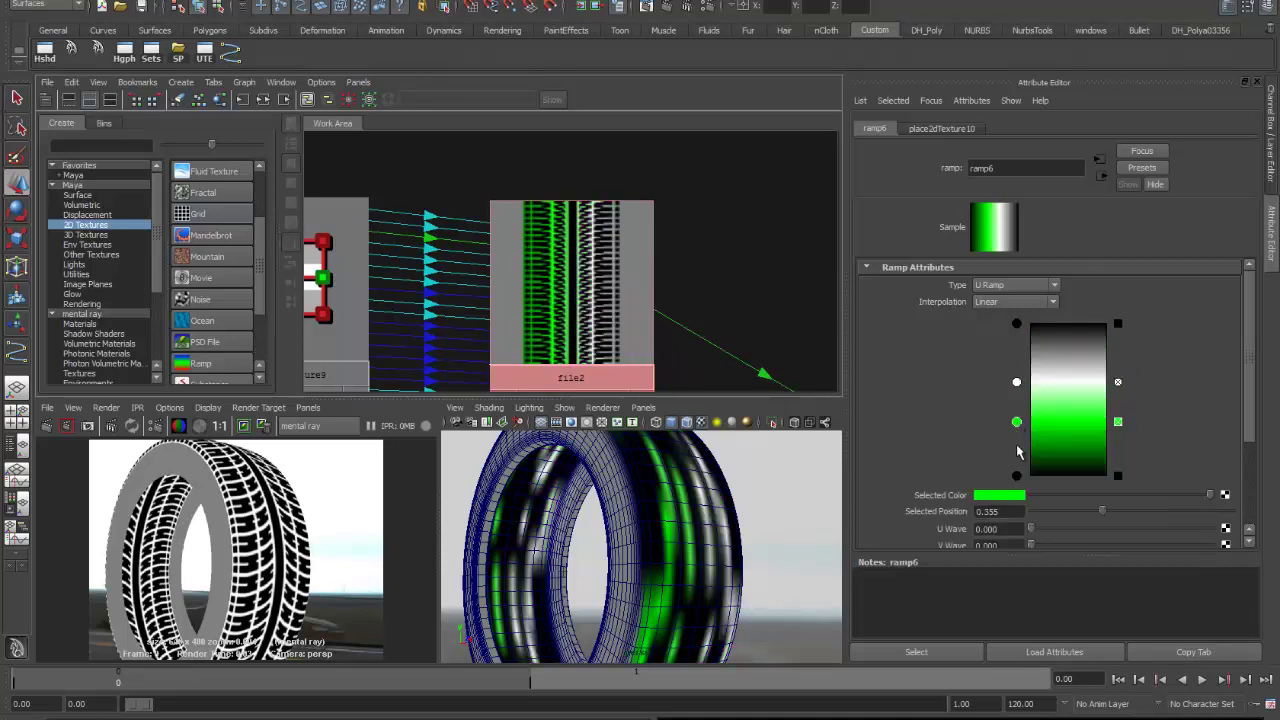
pyautogui.click(1013, 496)
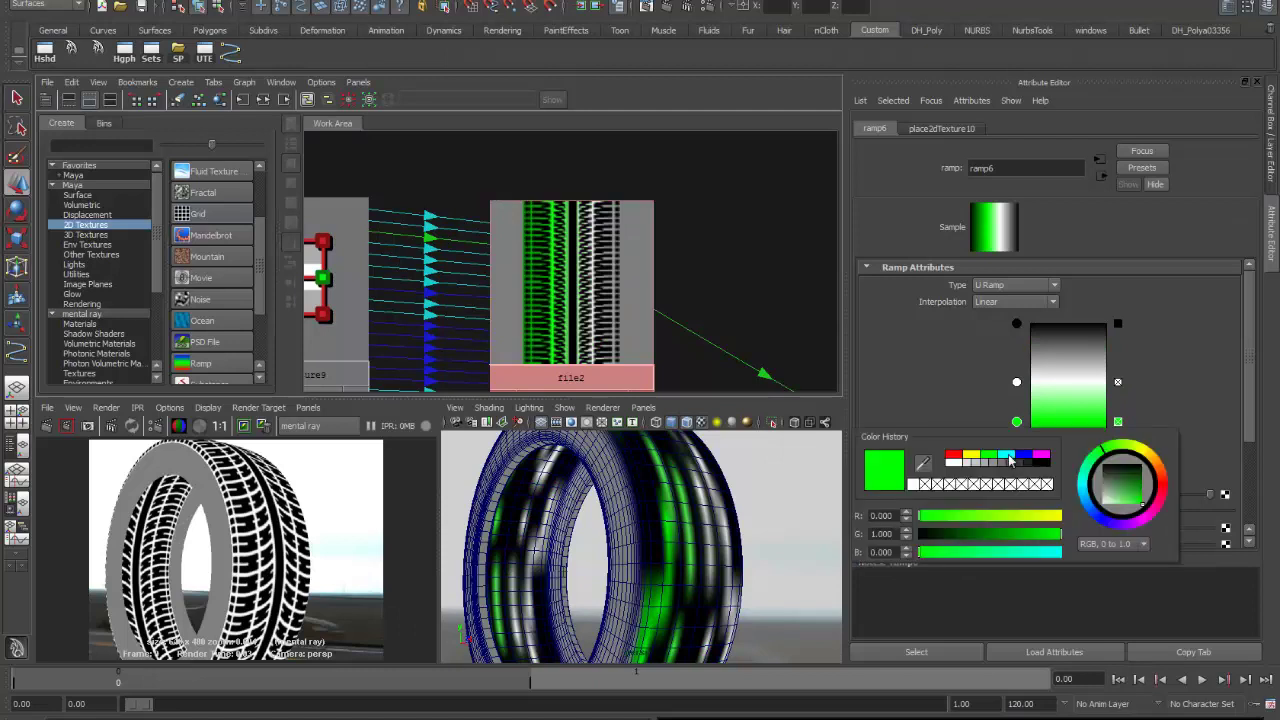
pyautogui.click(951, 465)
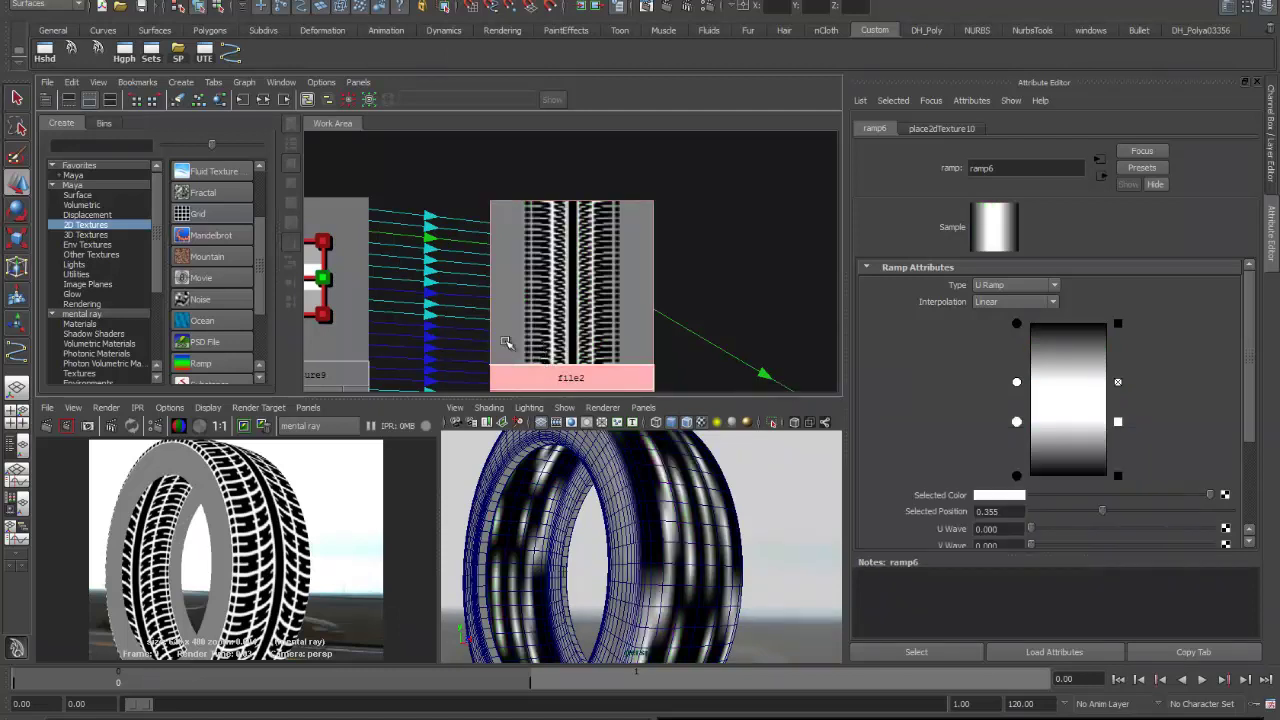
# Tighten the ramp's upper fade by moving the black entry to position 0.725 and the neighbouring white entry to 0.665.
pyautogui.keyDown('alt'); pyautogui.moveTo(528, 300); pyautogui.dragTo(808, 300, button='right'); pyautogui.keyUp('alt')
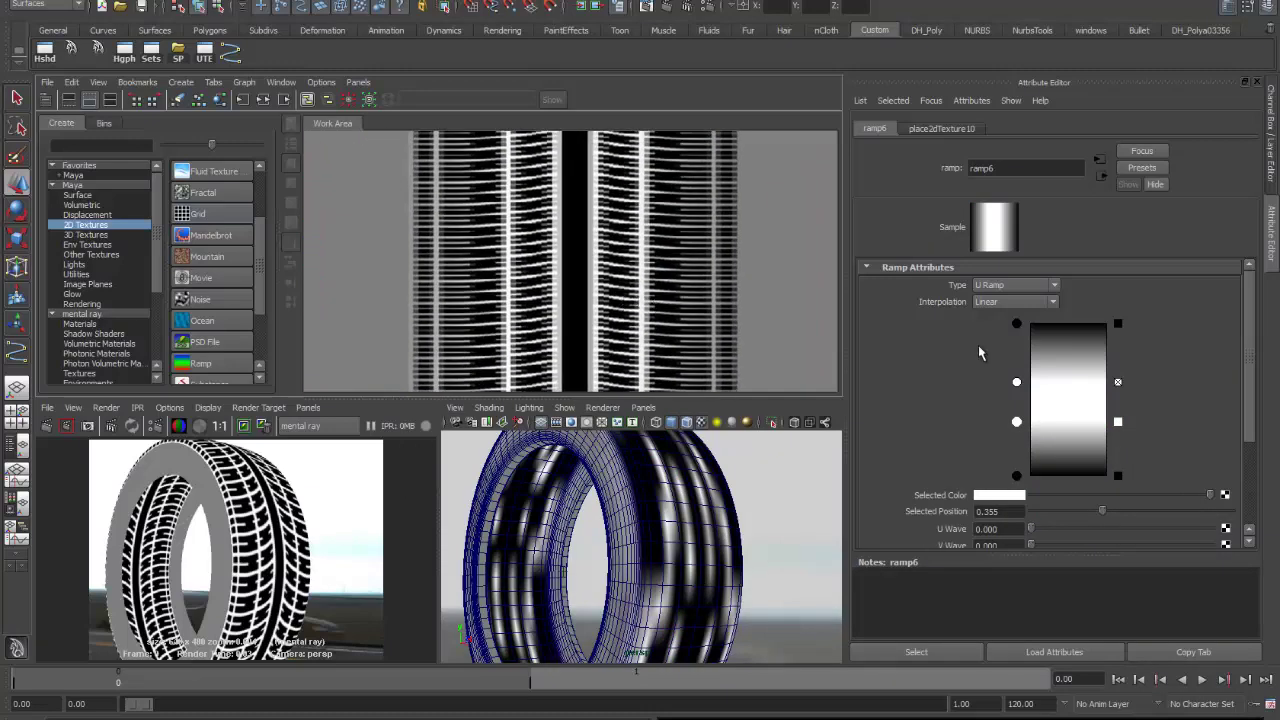
pyautogui.moveTo(1017, 327); pyautogui.dragTo(1017, 358)
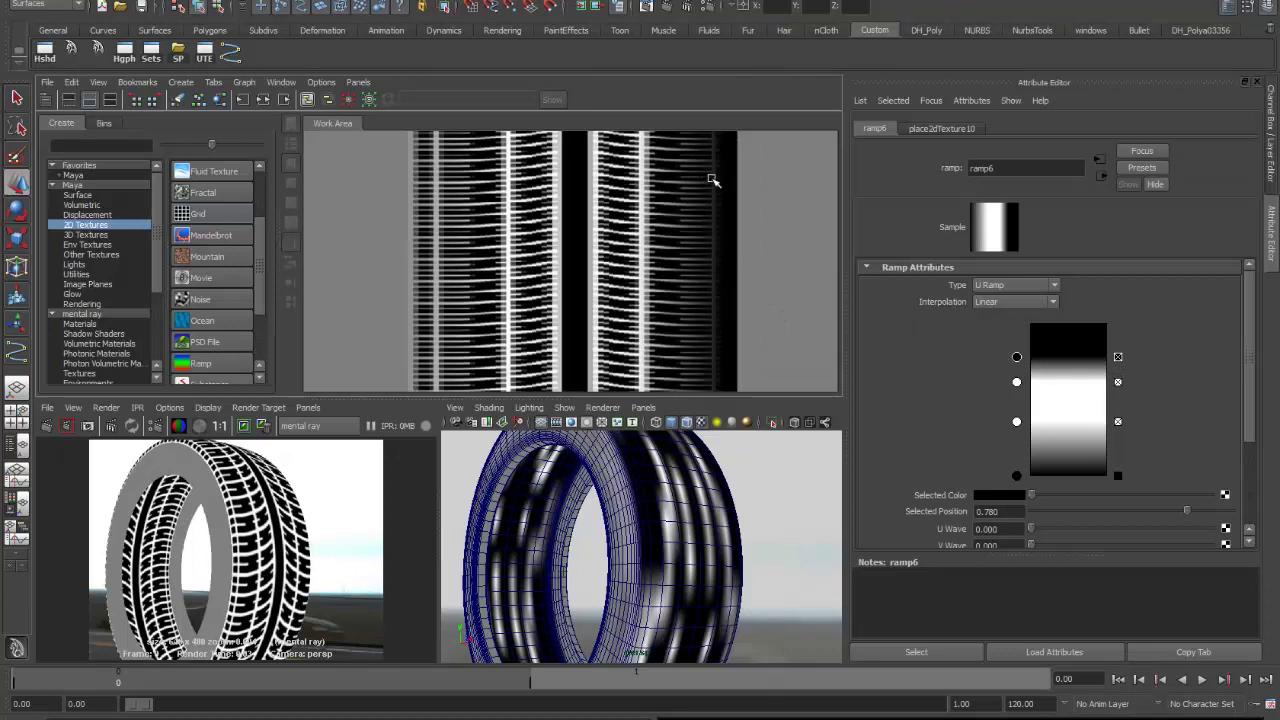
pyautogui.moveTo(1012, 384); pyautogui.dragTo(1015, 404)
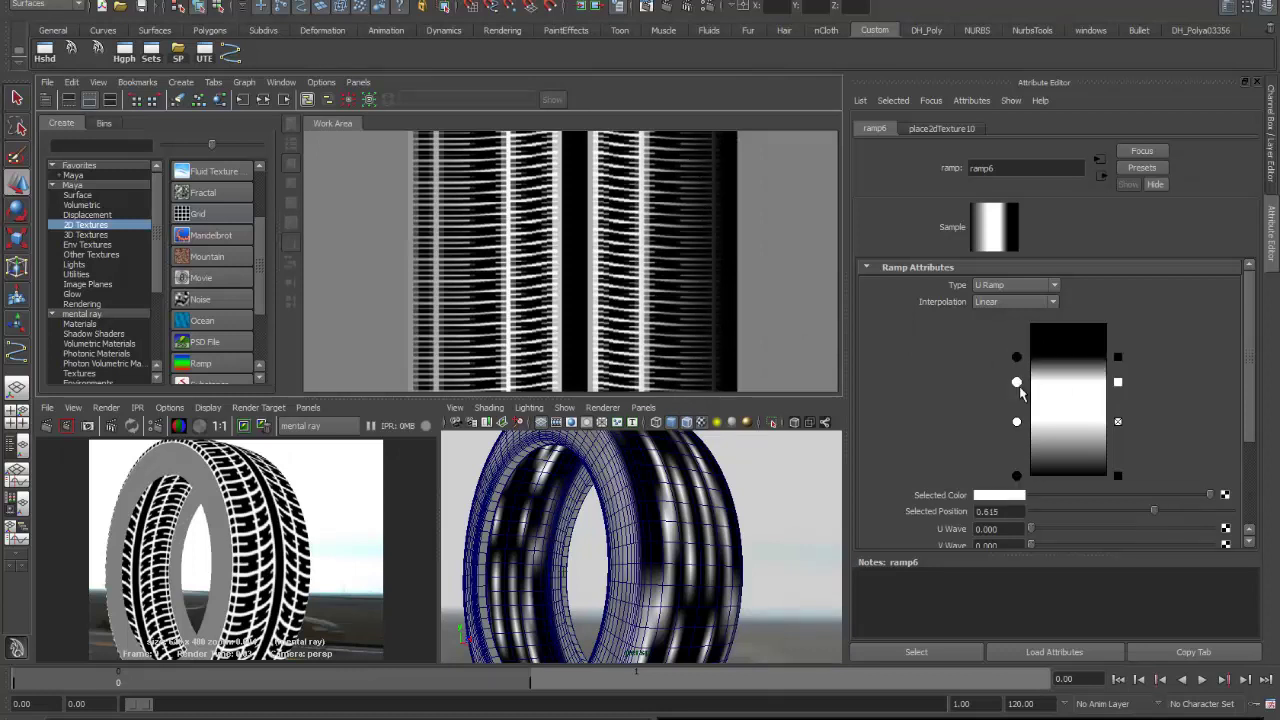
pyautogui.moveTo(1017, 357); pyautogui.dragTo(1020, 383)
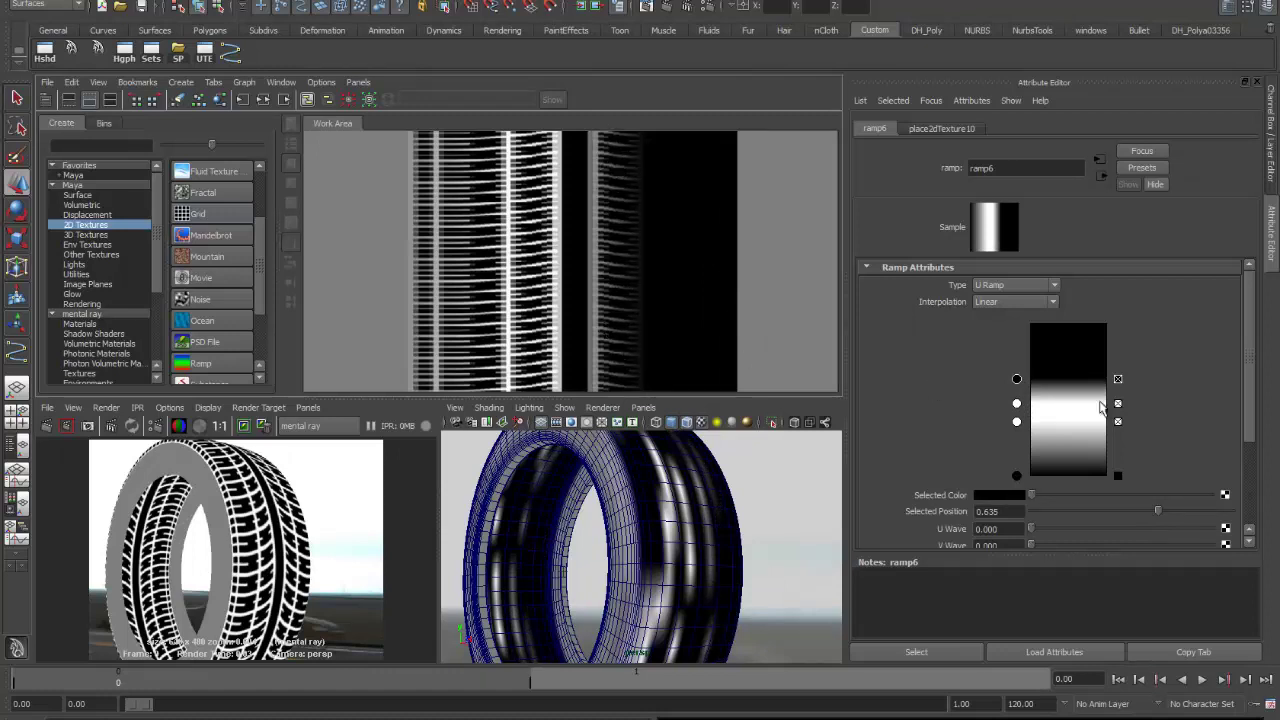
pyautogui.moveTo(1017, 381); pyautogui.dragTo(1017, 359)
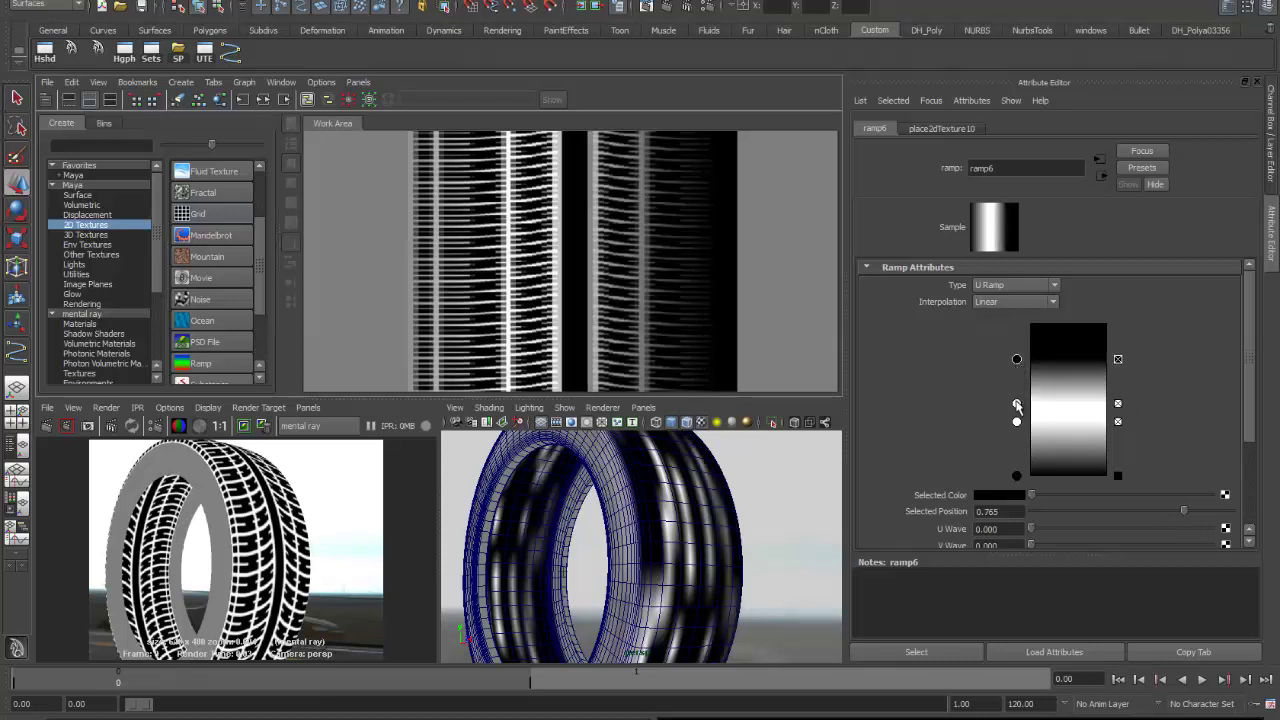
pyautogui.moveTo(1017, 404); pyautogui.dragTo(1015, 376)
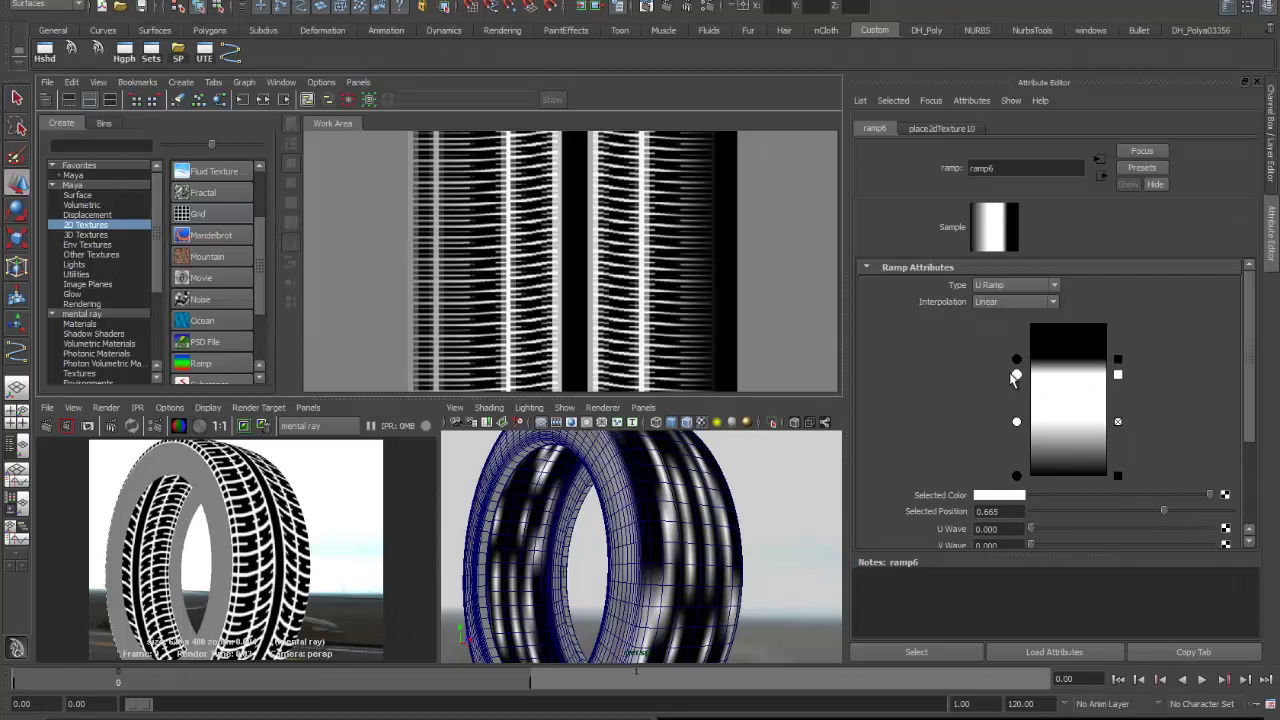
pyautogui.moveTo(1016, 360); pyautogui.dragTo(1017, 366)
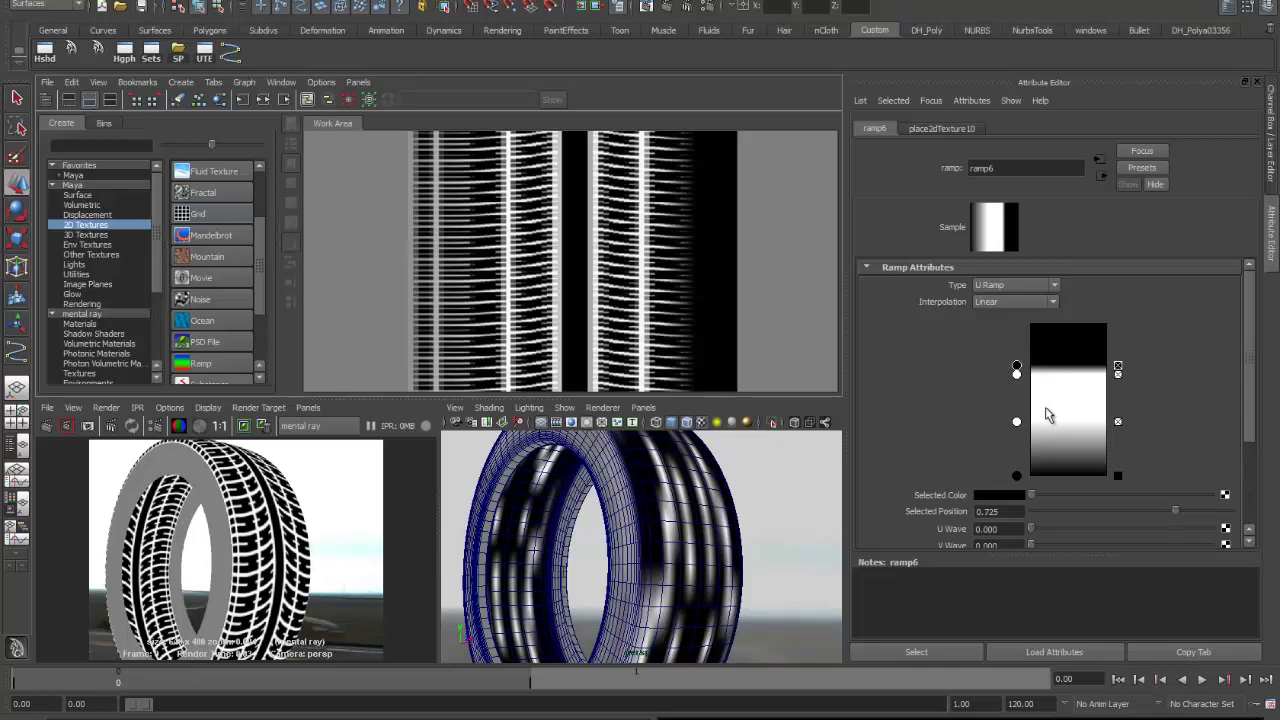
# Tighten the ramp's lower fade, with the white entry at 0.320 close to the black entry, and re-render the tire.
pyautogui.moveTo(1017, 421); pyautogui.dragTo(1017, 397)
pyautogui.moveTo(1016, 475); pyautogui.dragTo(1012, 430)
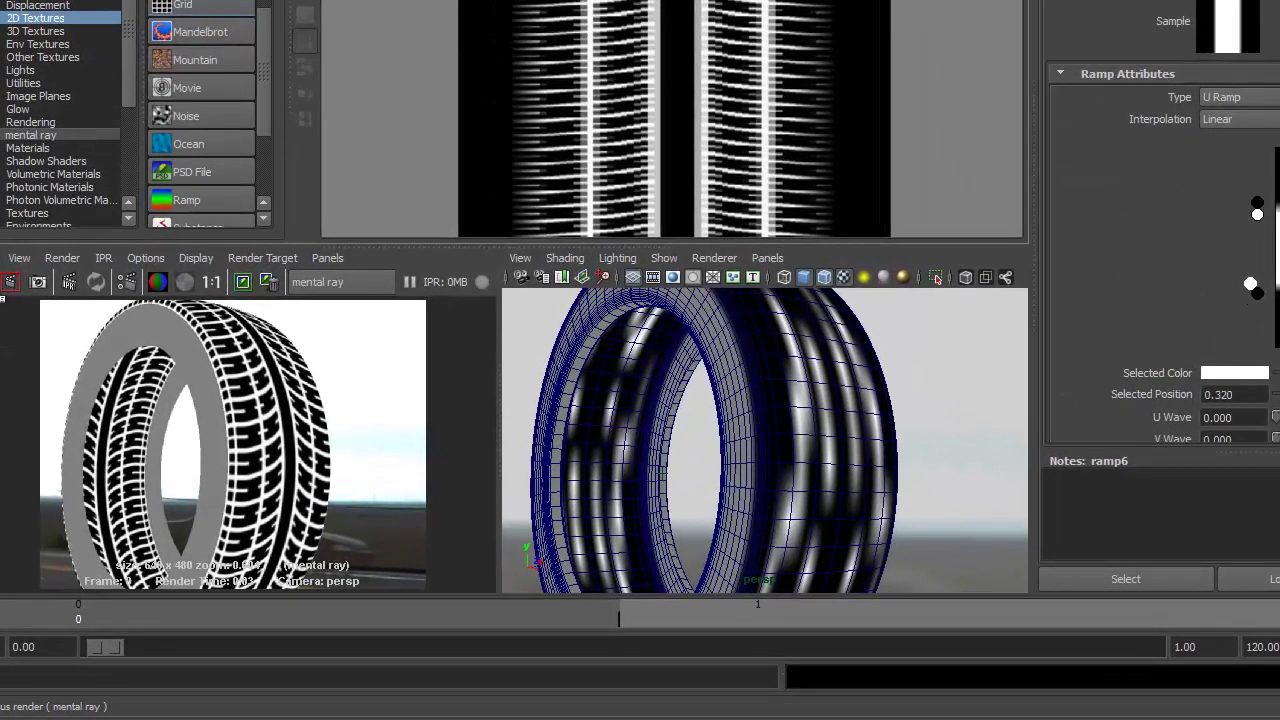
pyautogui.click(10, 282)
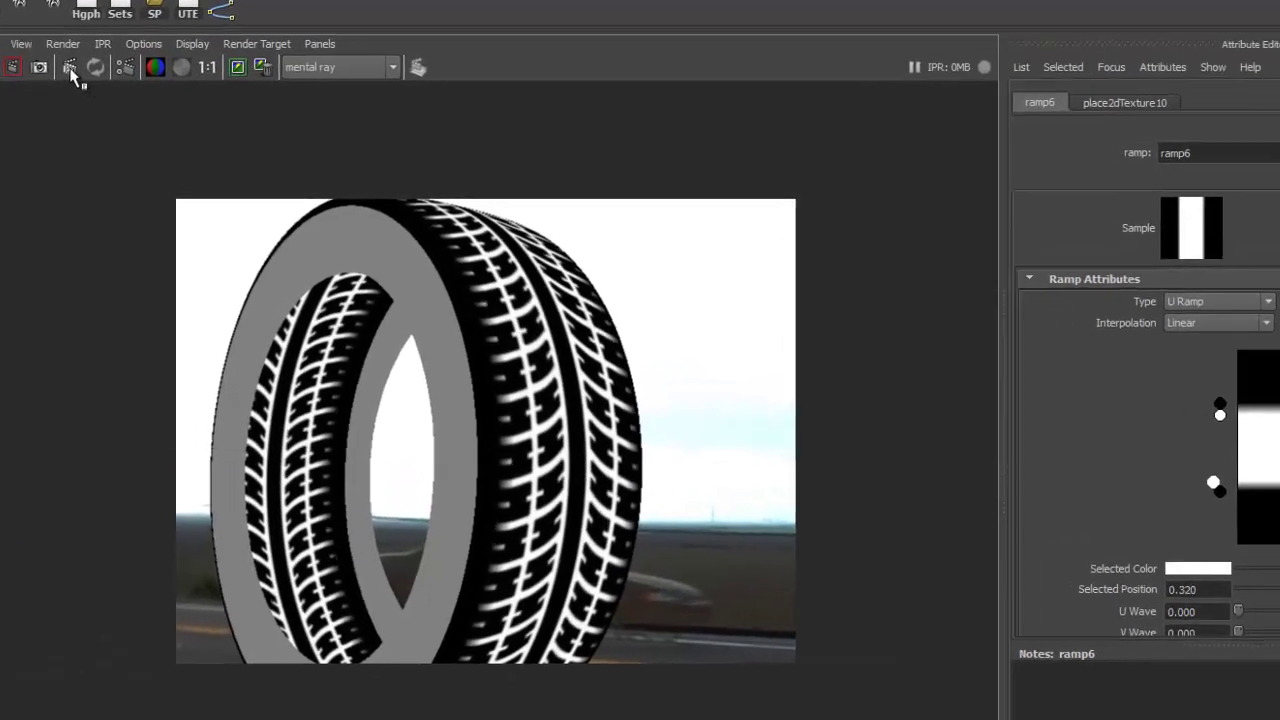
# Start an IPR render of a region across the tire and soften the ramp's lower fade with the white entry at 0.300.
pyautogui.click(110, 100)
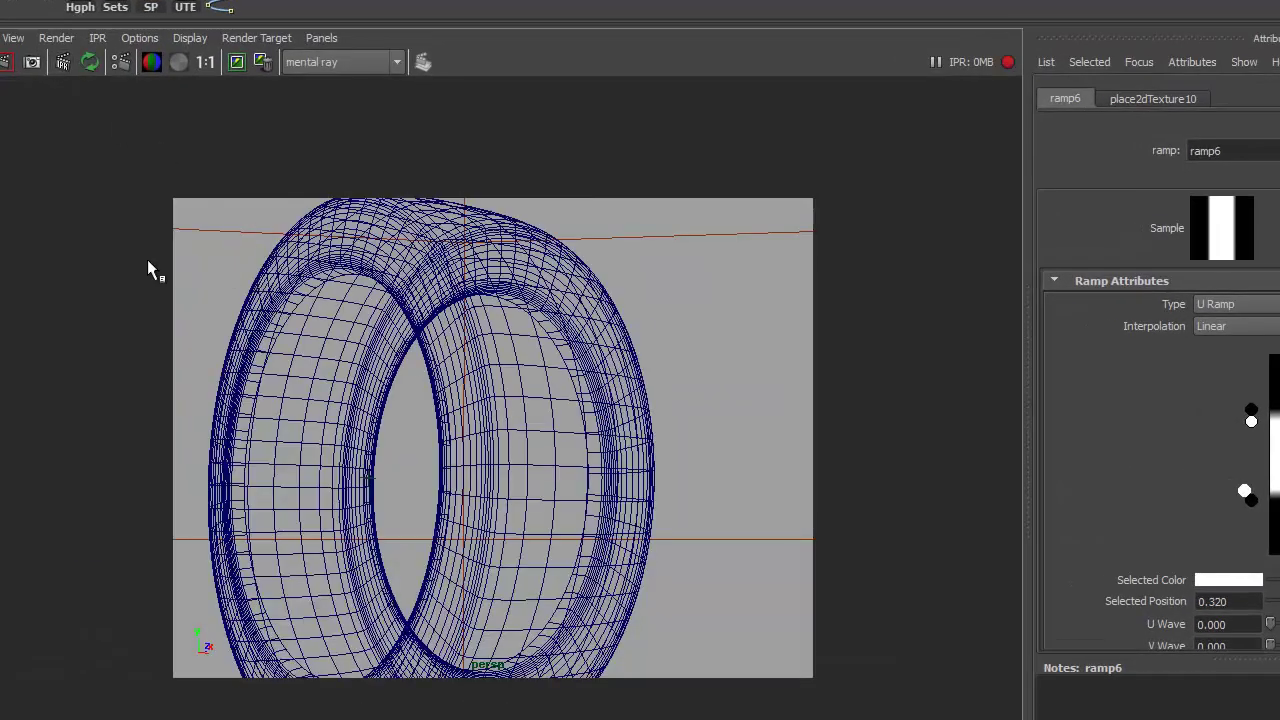
pyautogui.moveTo(151, 263); pyautogui.dragTo(789, 534)
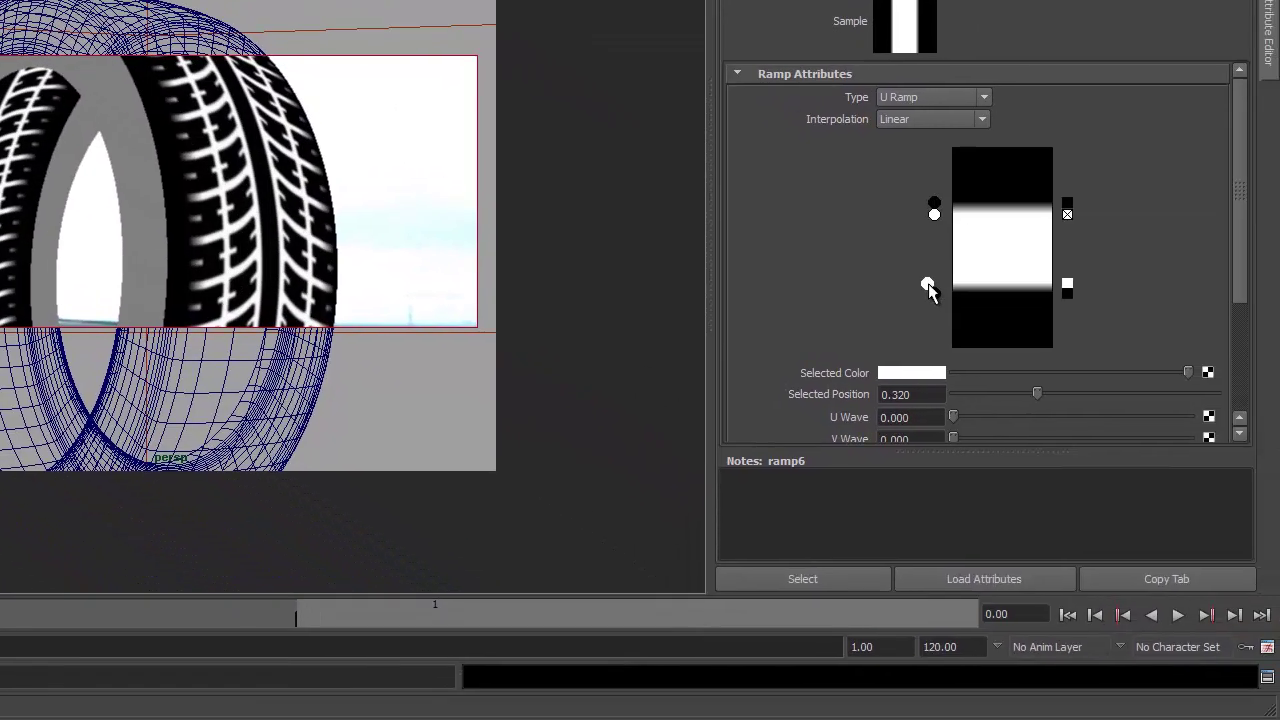
pyautogui.moveTo(928, 285)
pyautogui.mouseDown()
pyautogui.moveTo(930, 252)
pyautogui.moveTo(932, 305)
pyautogui.moveTo(932, 286)
pyautogui.mouseUp()
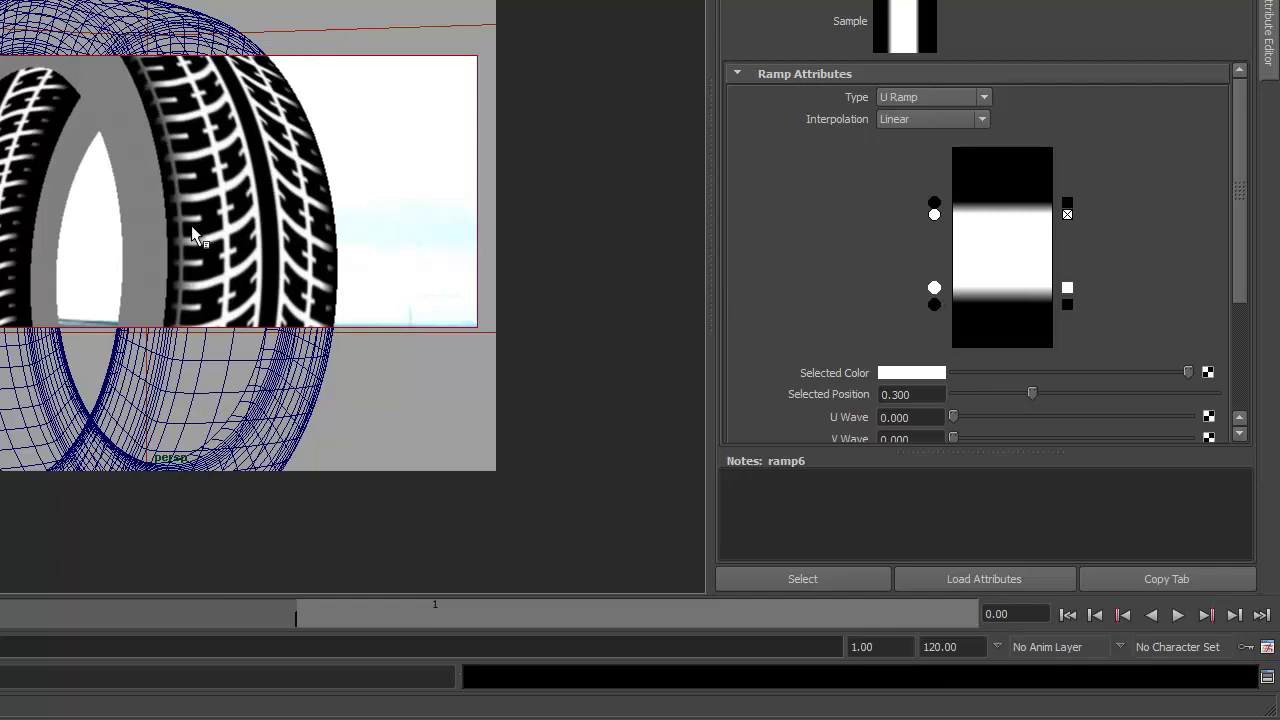
# Turn the view to the tire's opposite side, refresh the IPR render, and move the ramp's upper black entry to 0.755.
pyautogui.click(414, 34)
pyautogui.keyDown('alt'); pyautogui.moveTo(585, 381); pyautogui.dragTo(354, 380); pyautogui.keyUp('alt')
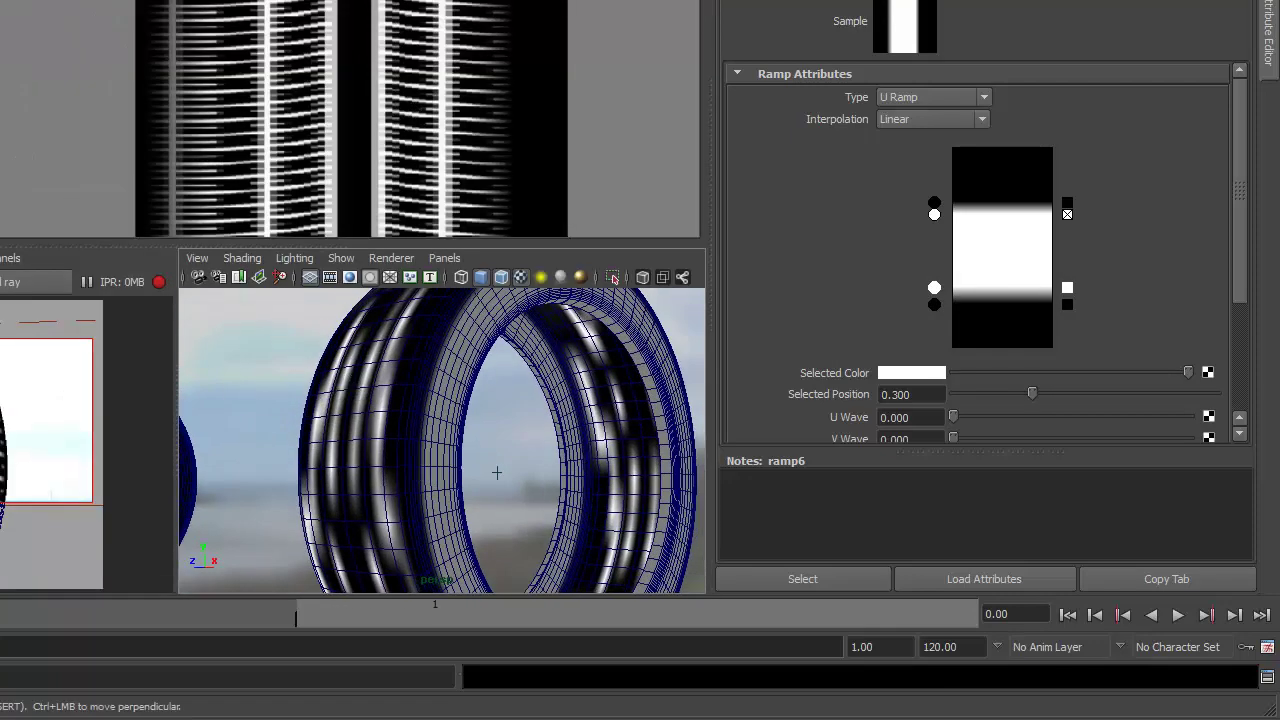
pyautogui.click(80, 290)
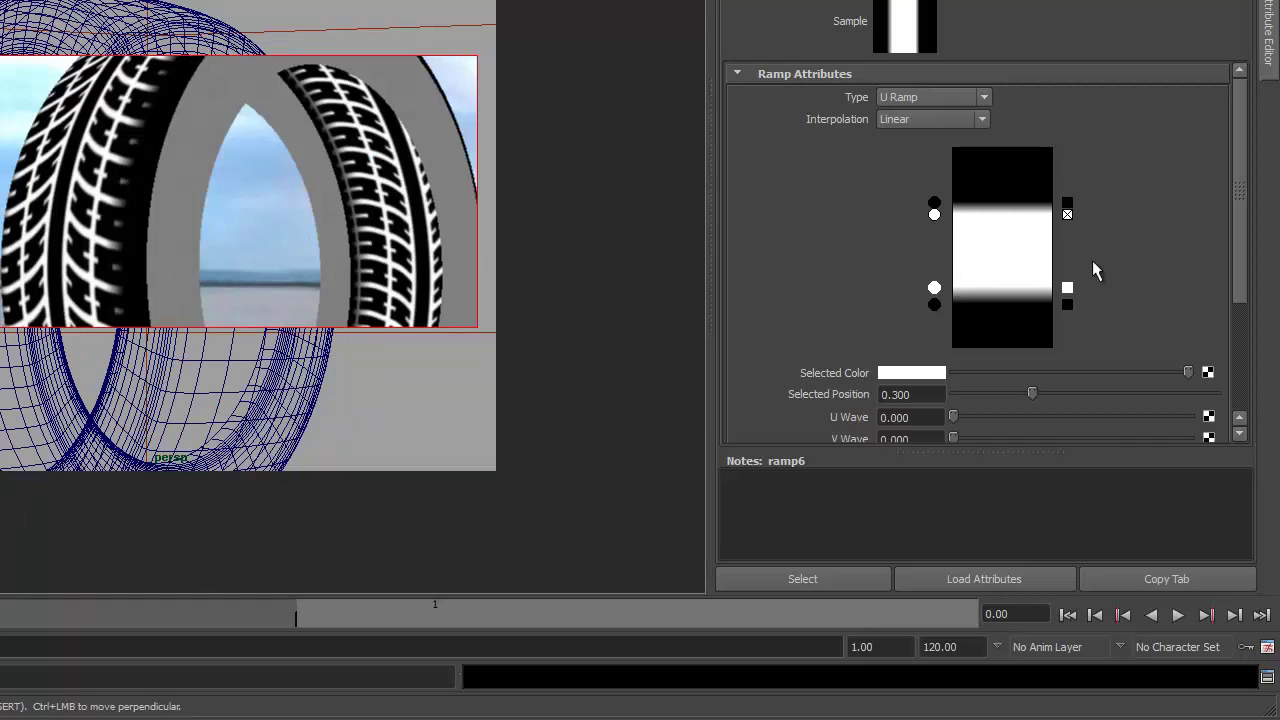
pyautogui.moveTo(934, 203); pyautogui.dragTo(934, 197)
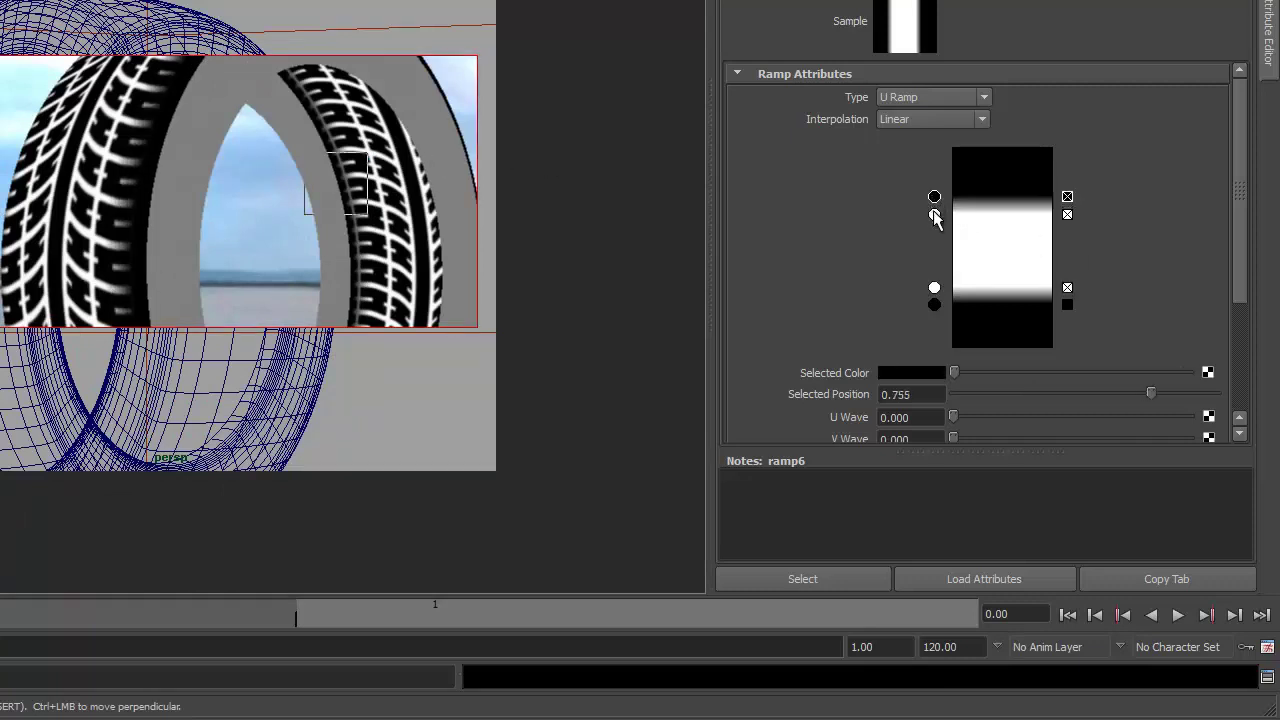
# Fine-tune the ramp's upper fade by repositioning the white entry and setting the black entry to position 0.760.
pyautogui.moveTo(933, 214); pyautogui.dragTo(933, 195)
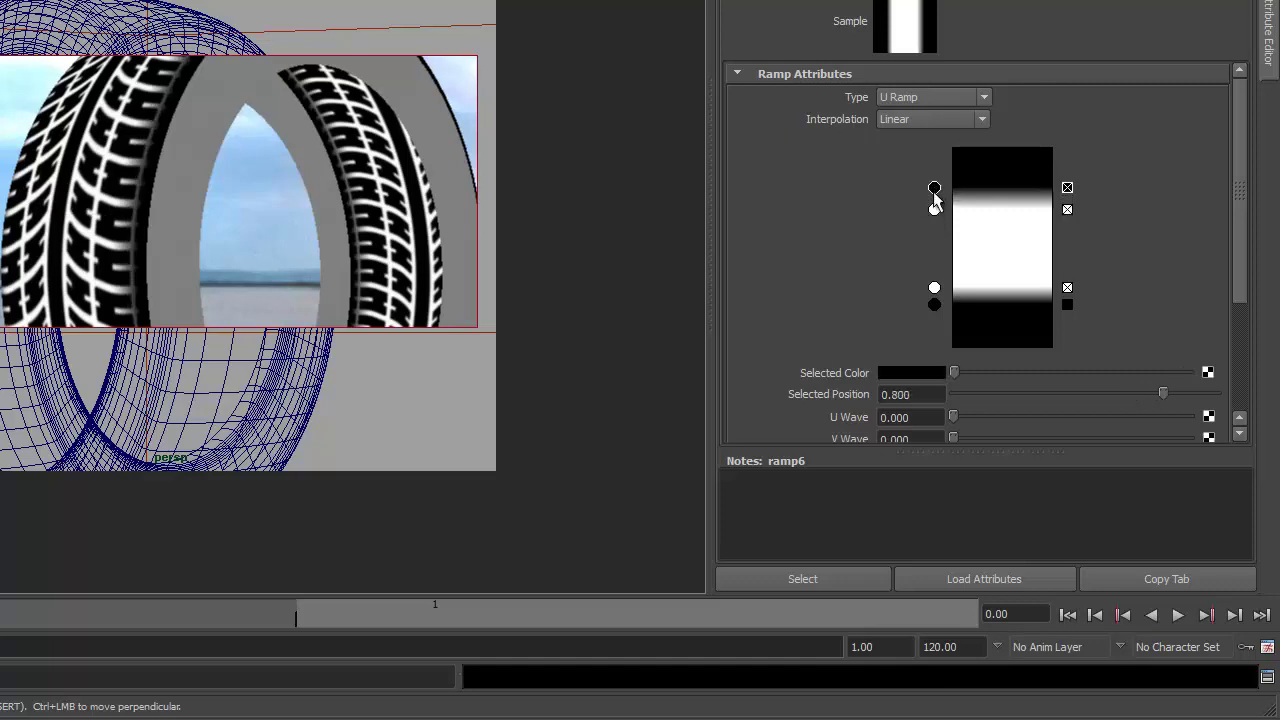
pyautogui.click(935, 210)
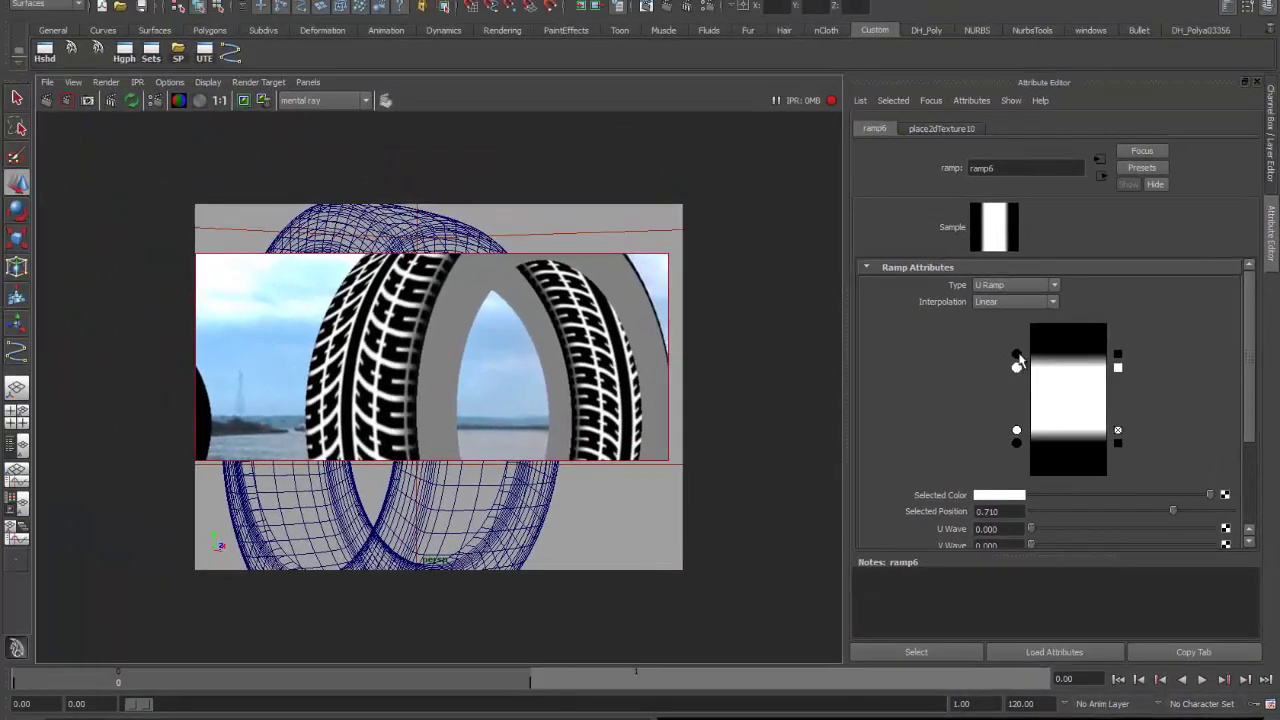
pyautogui.click(1000, 320)
pyautogui.moveTo(1018, 358); pyautogui.dragTo(1018, 359)
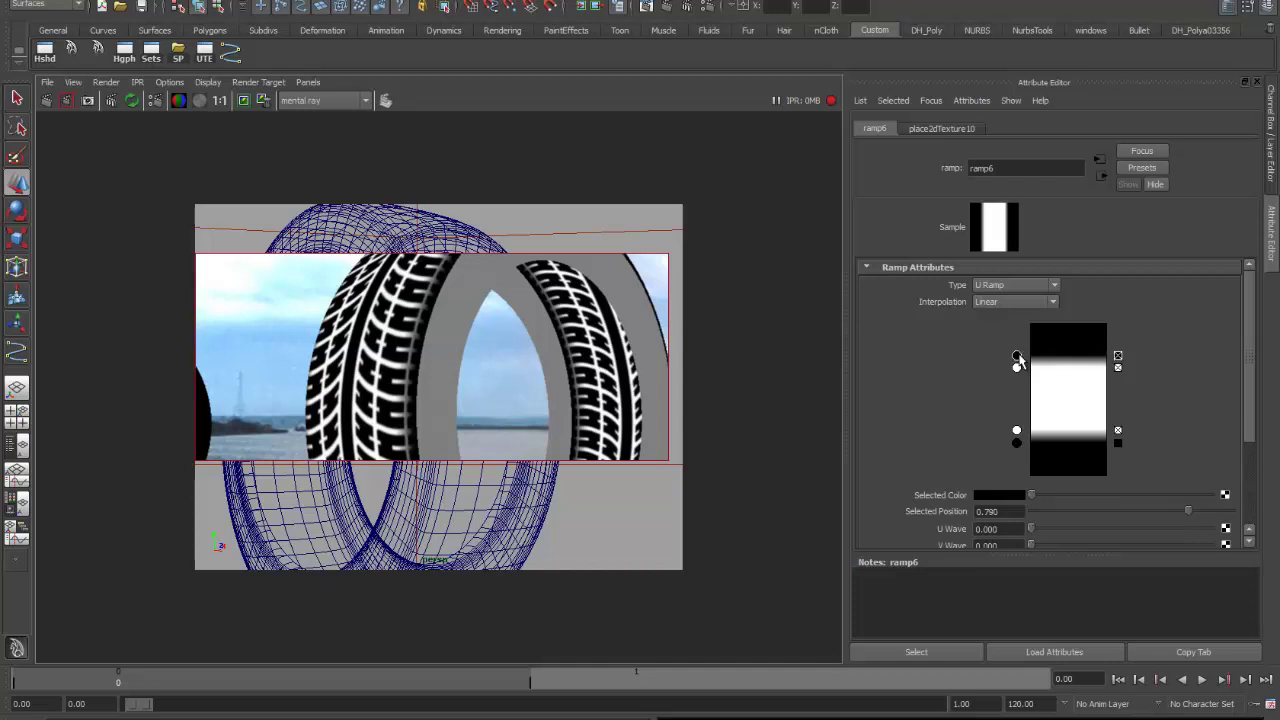
pyautogui.click(1017, 368)
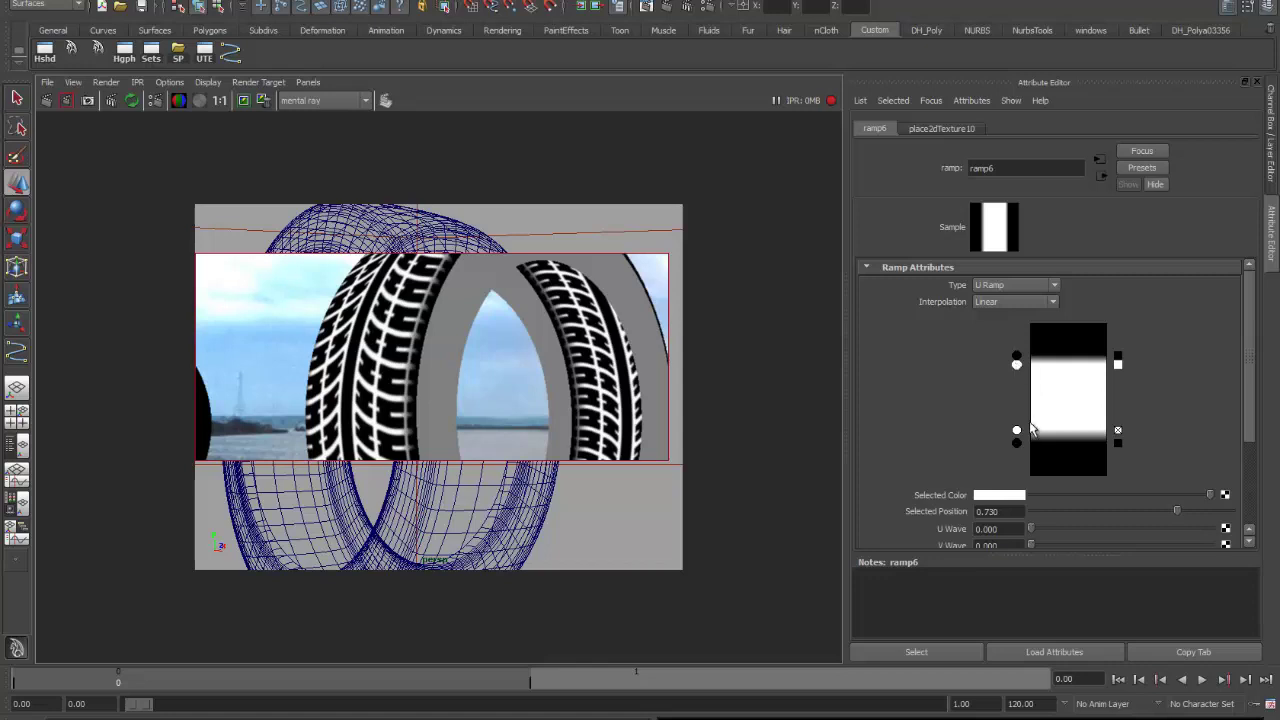
pyautogui.moveTo(1017, 356); pyautogui.dragTo(1018, 365)
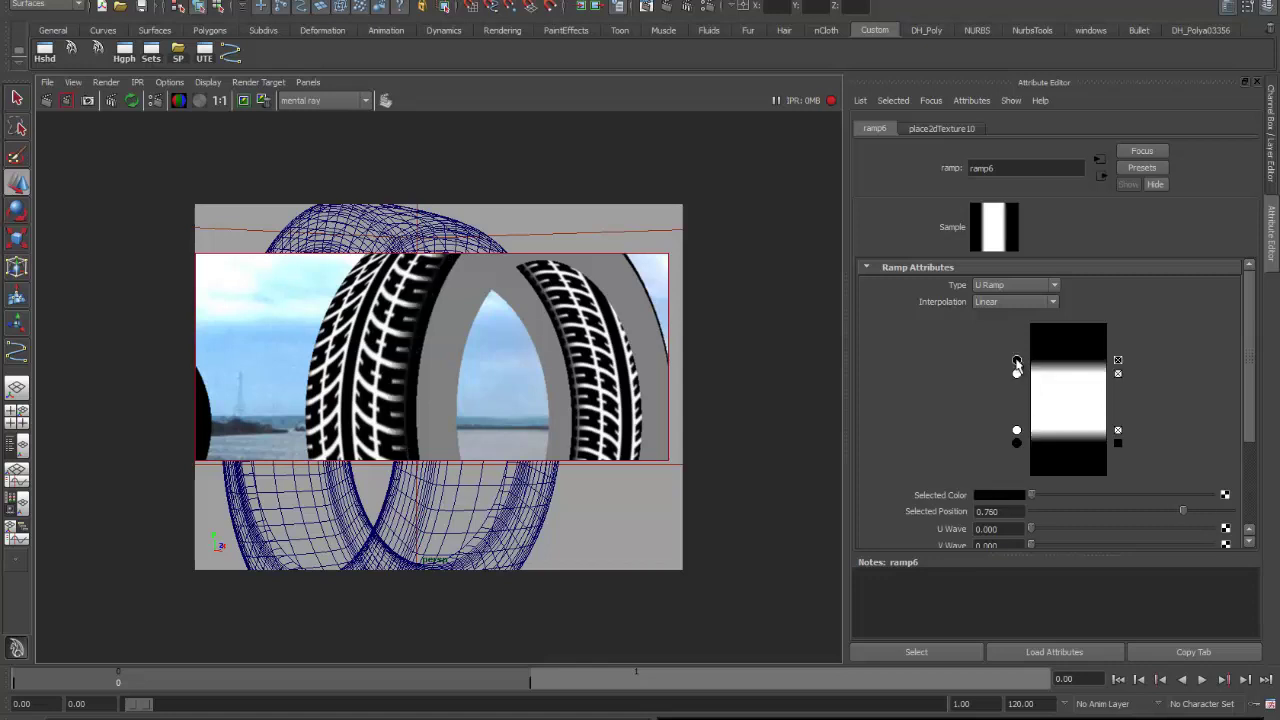
# Return to the layout with the shading network and add a Blinn material beside the tread file texture.
pyautogui.press('space')
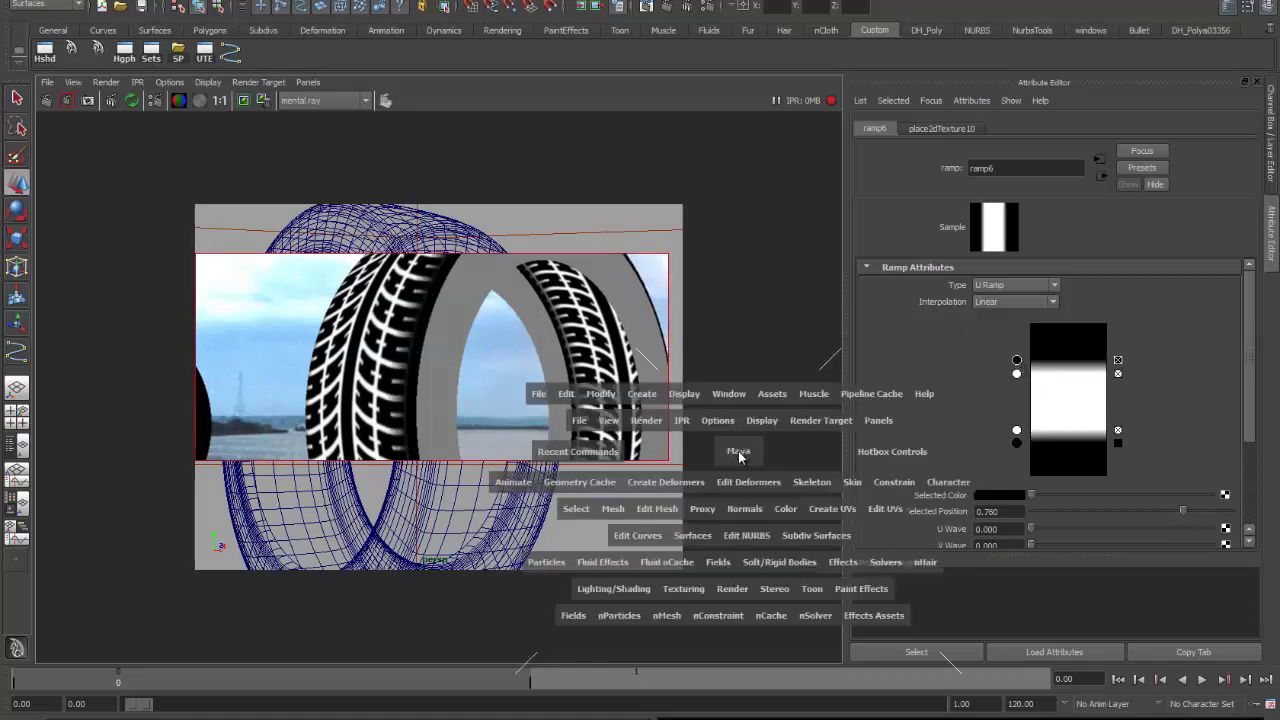
pyautogui.click(737, 451)
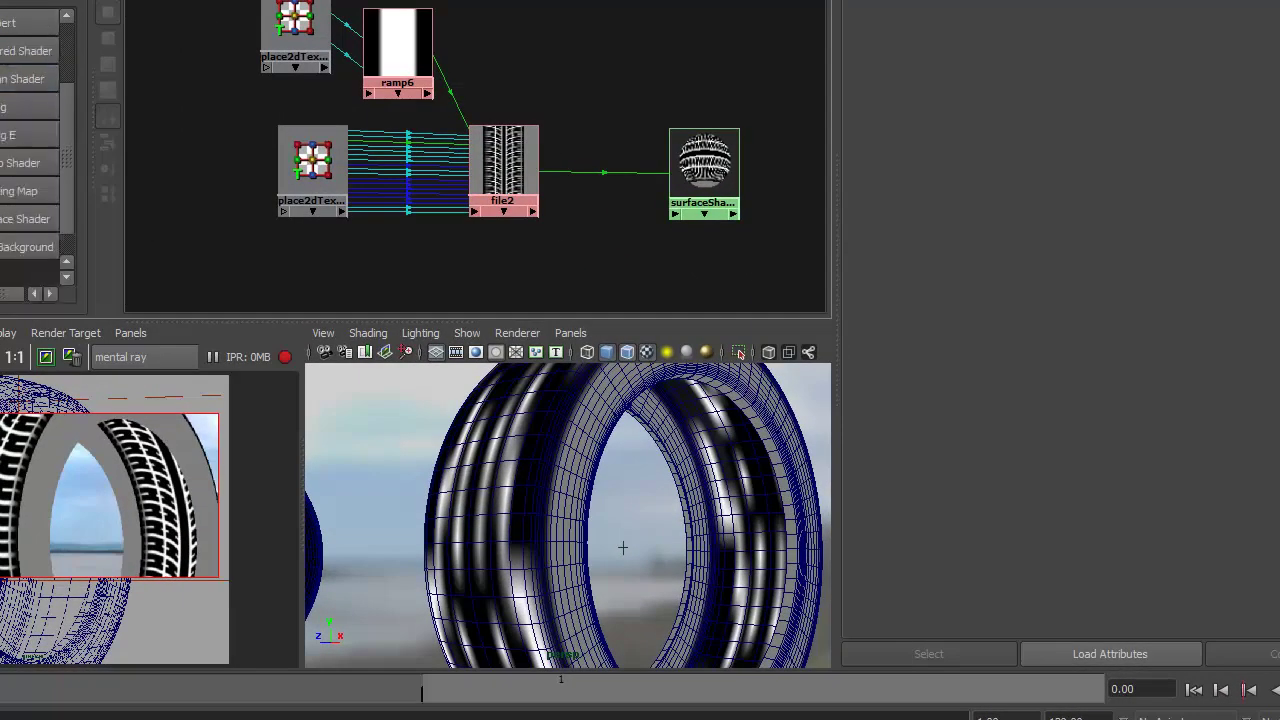
pyautogui.scroll(2, 63, 91)
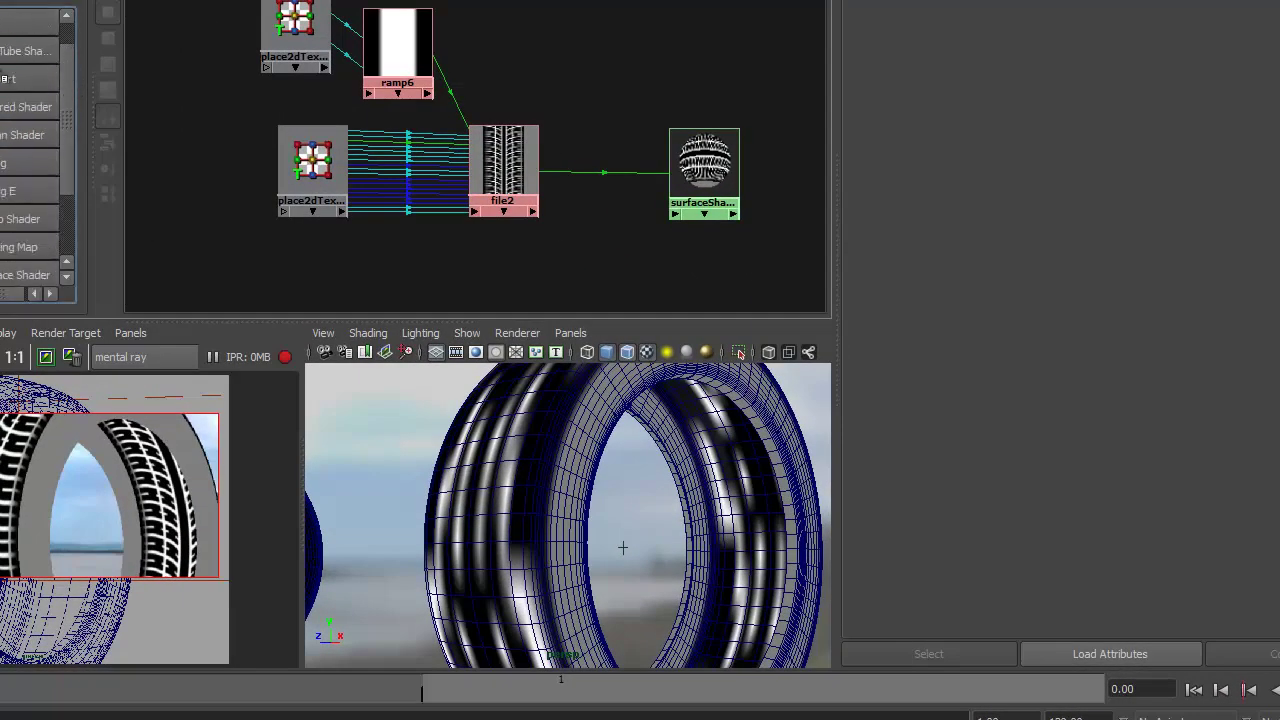
pyautogui.moveTo(30, 22); pyautogui.dragTo(457, 237, button='middle')
pyautogui.moveTo(518, 240); pyautogui.dragTo(600, 252)
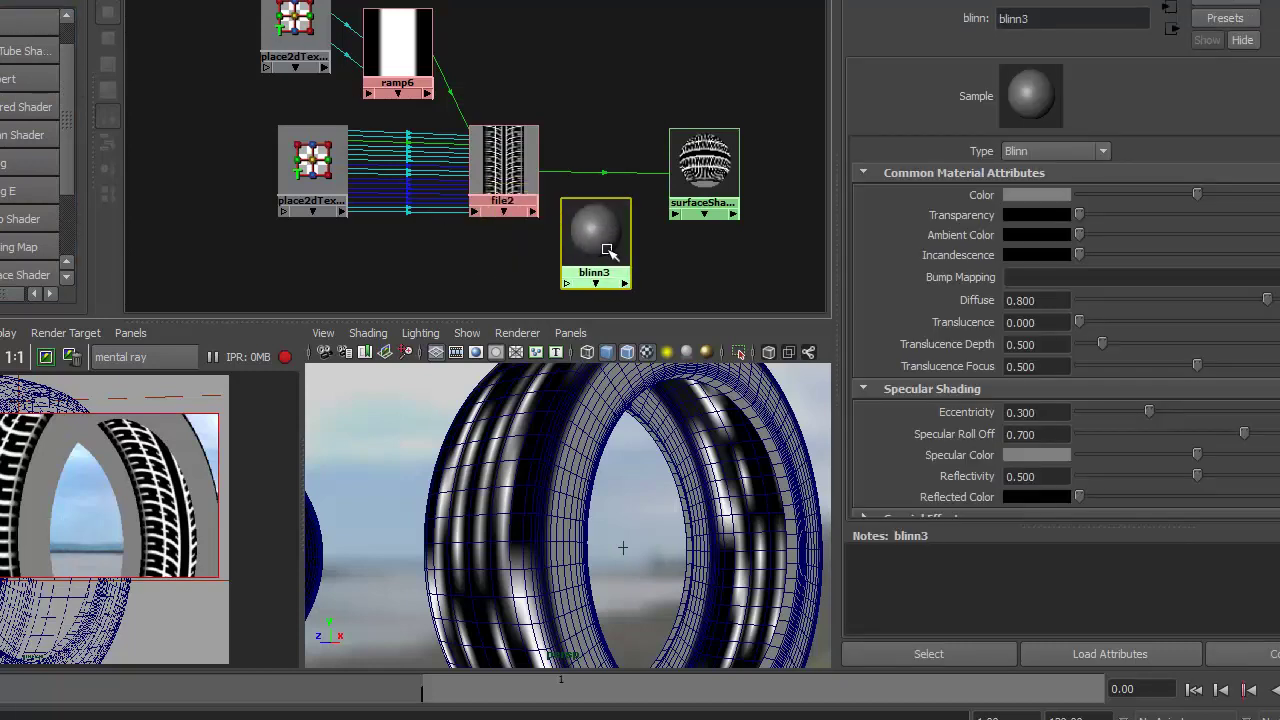
pyautogui.click(646, 170)
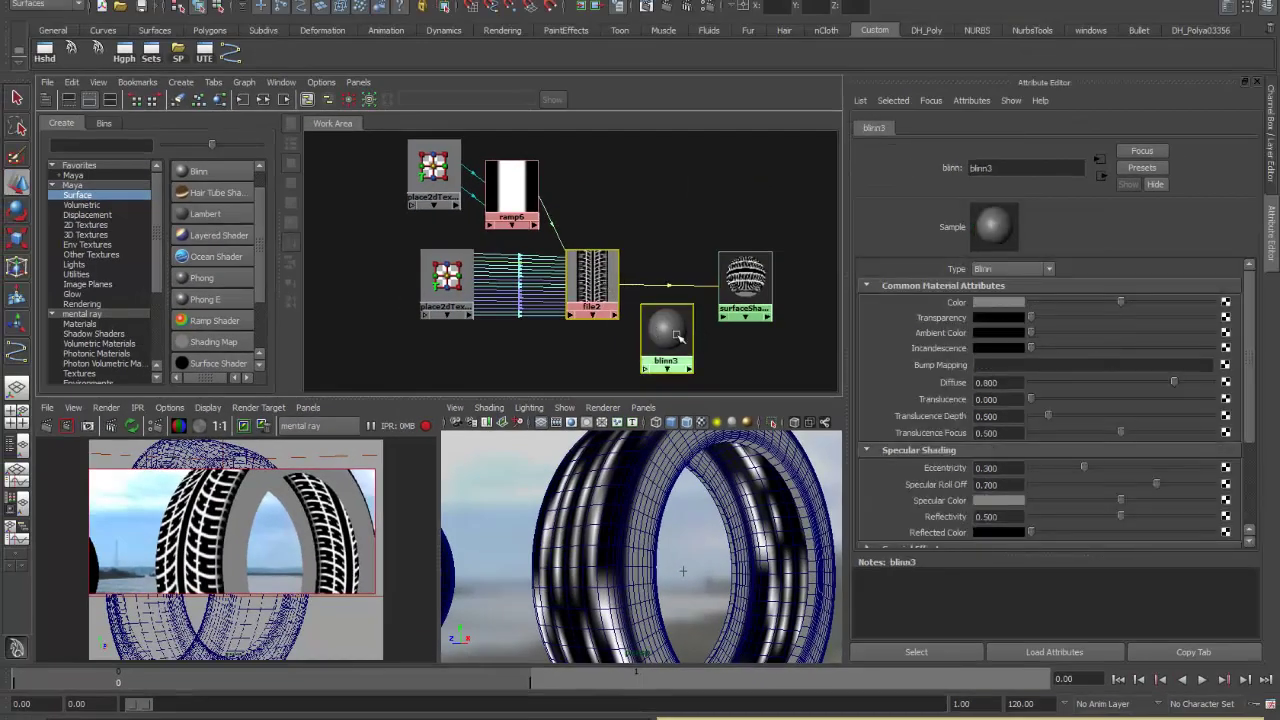
# Graph the Blinn's shading group and connect the tread file texture to it as the displacement material.
pyautogui.click(264, 100)
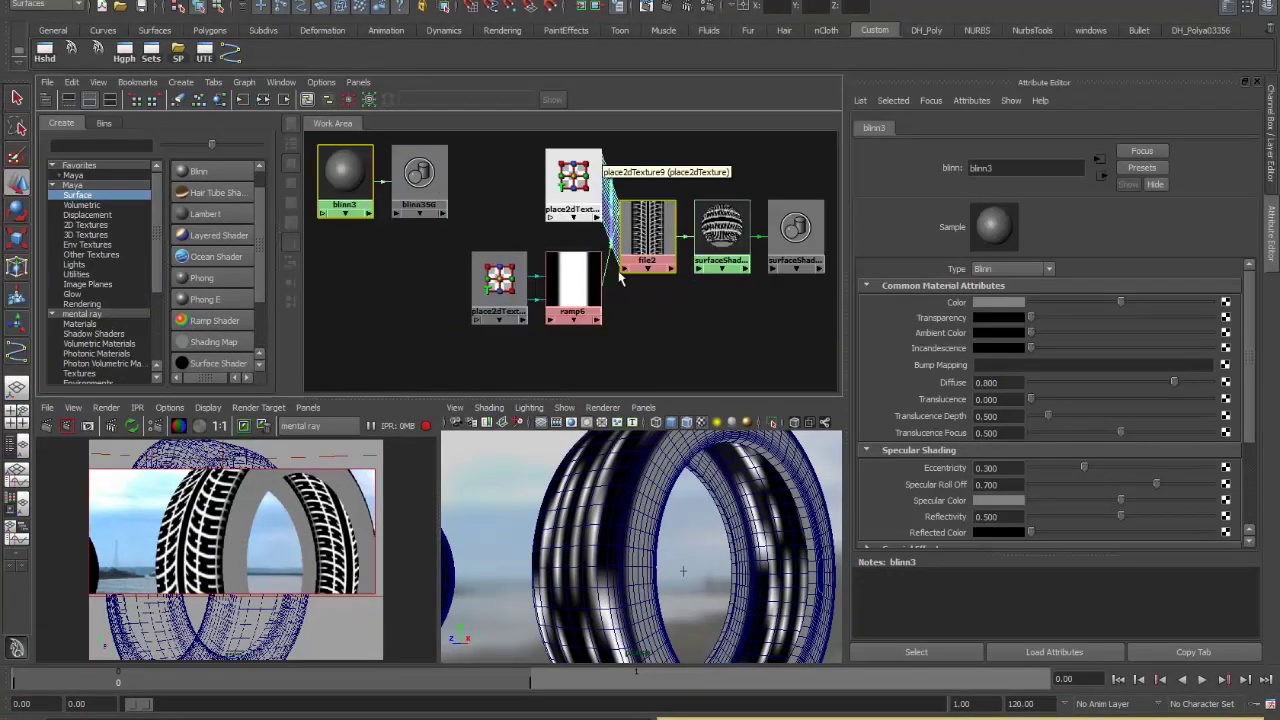
pyautogui.moveTo(416, 234); pyautogui.dragTo(656, 315)
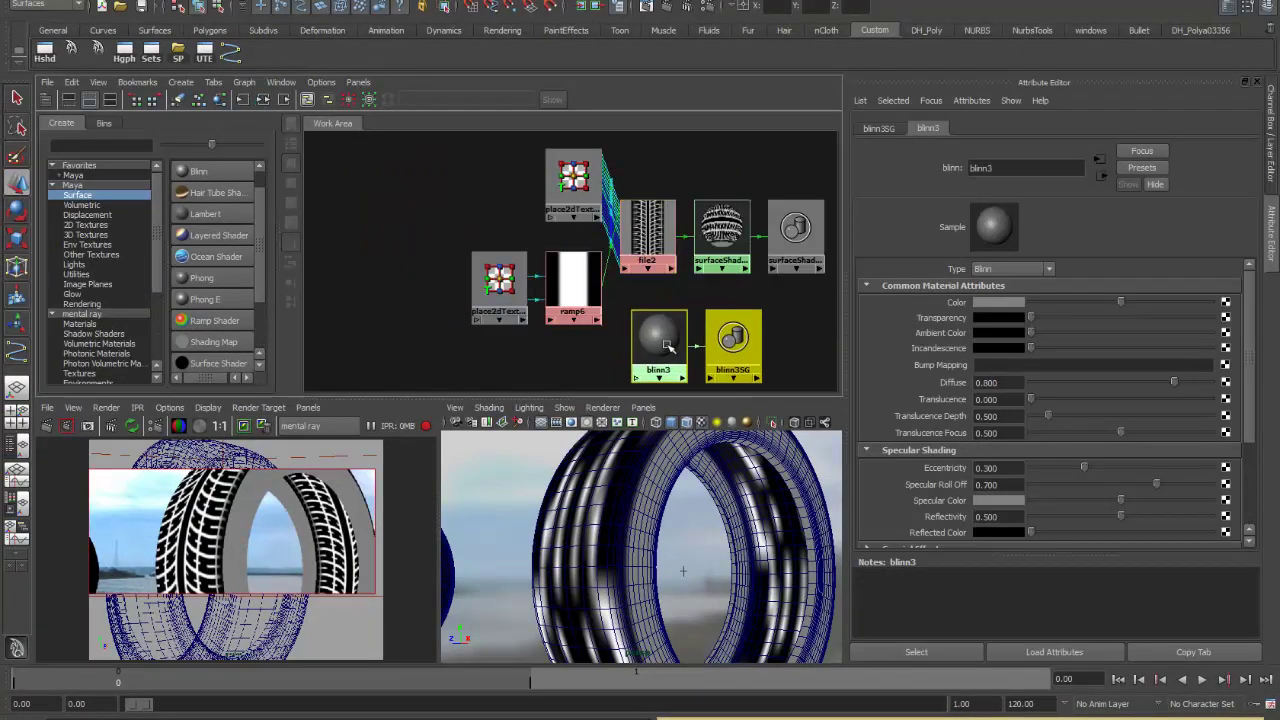
pyautogui.click(803, 320)
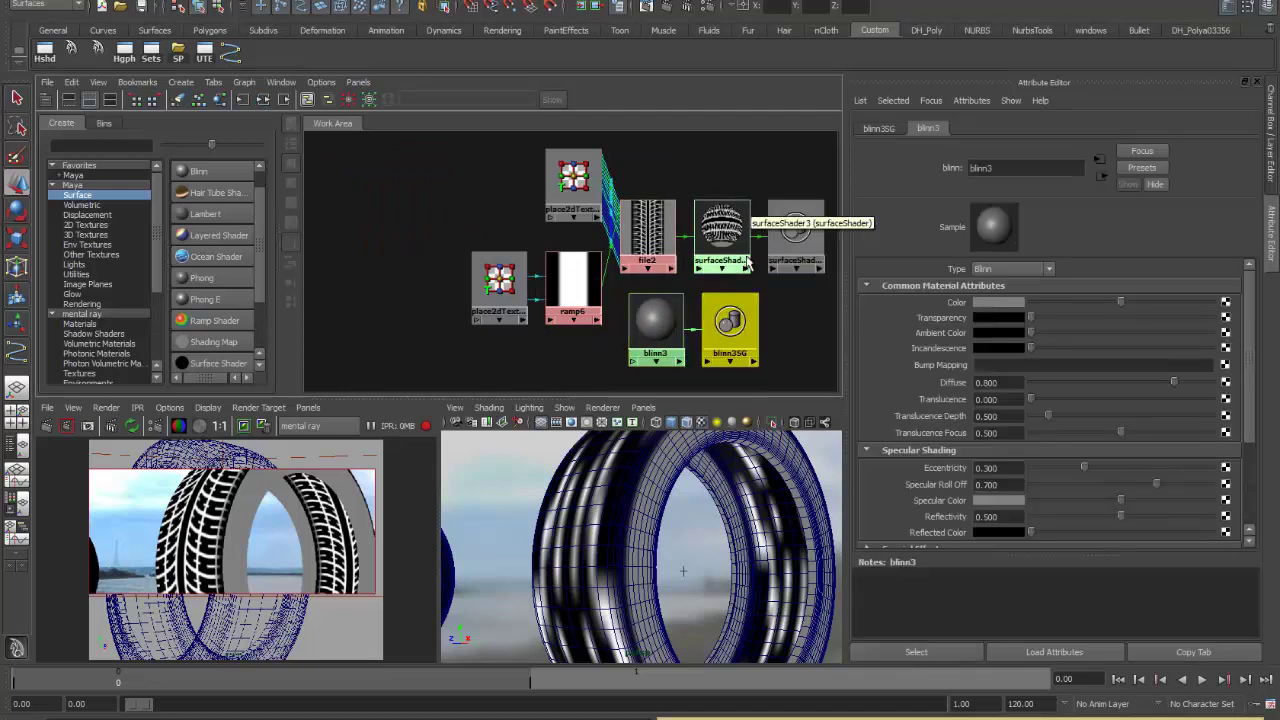
pyautogui.click(878, 128)
pyautogui.moveTo(647, 230); pyautogui.dragTo(885, 322, button='middle')
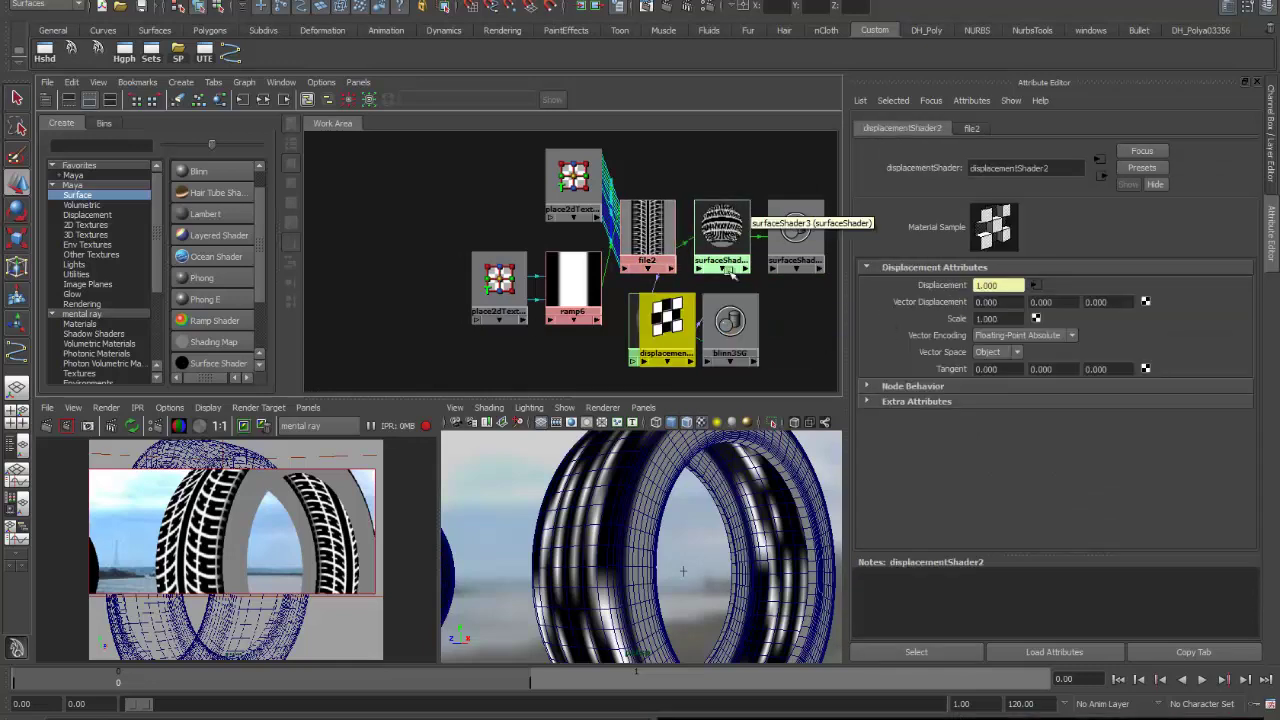
# Move the displacement node off the Blinn, assign the Blinn to the tire, and delete the old surface shader.
pyautogui.click(724, 234)
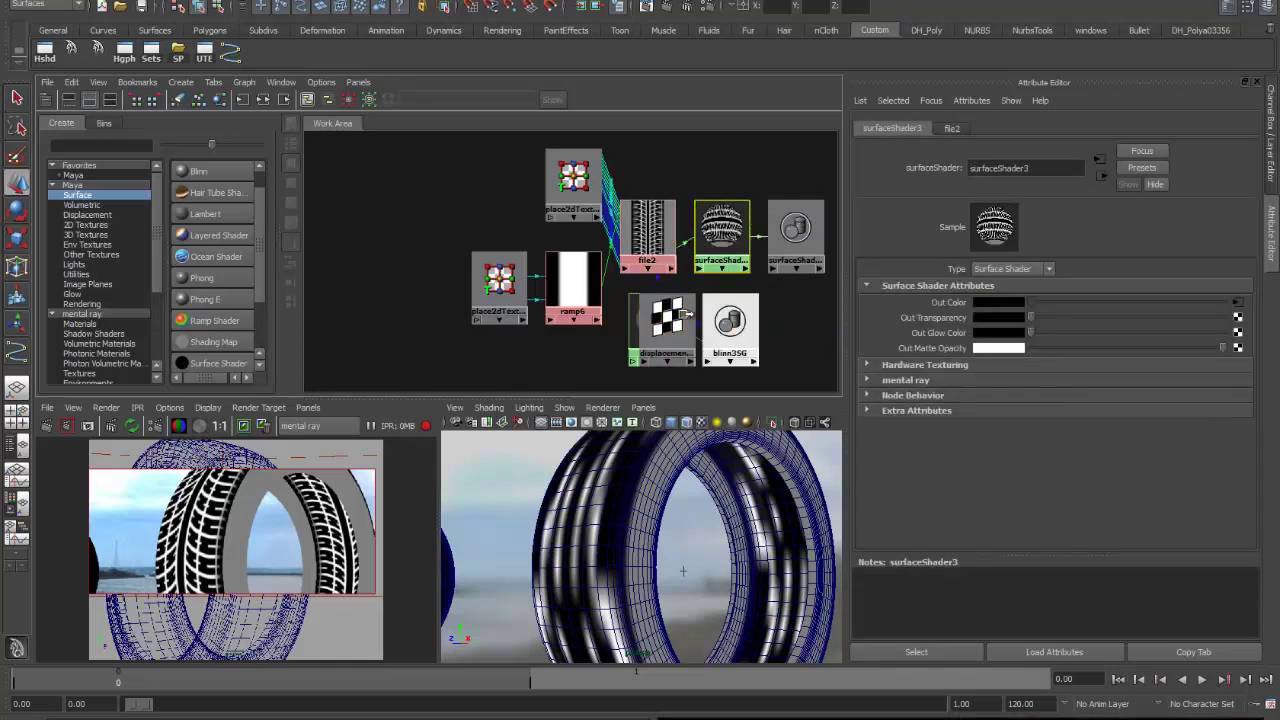
pyautogui.click(677, 326)
pyautogui.moveTo(677, 326); pyautogui.dragTo(739, 326)
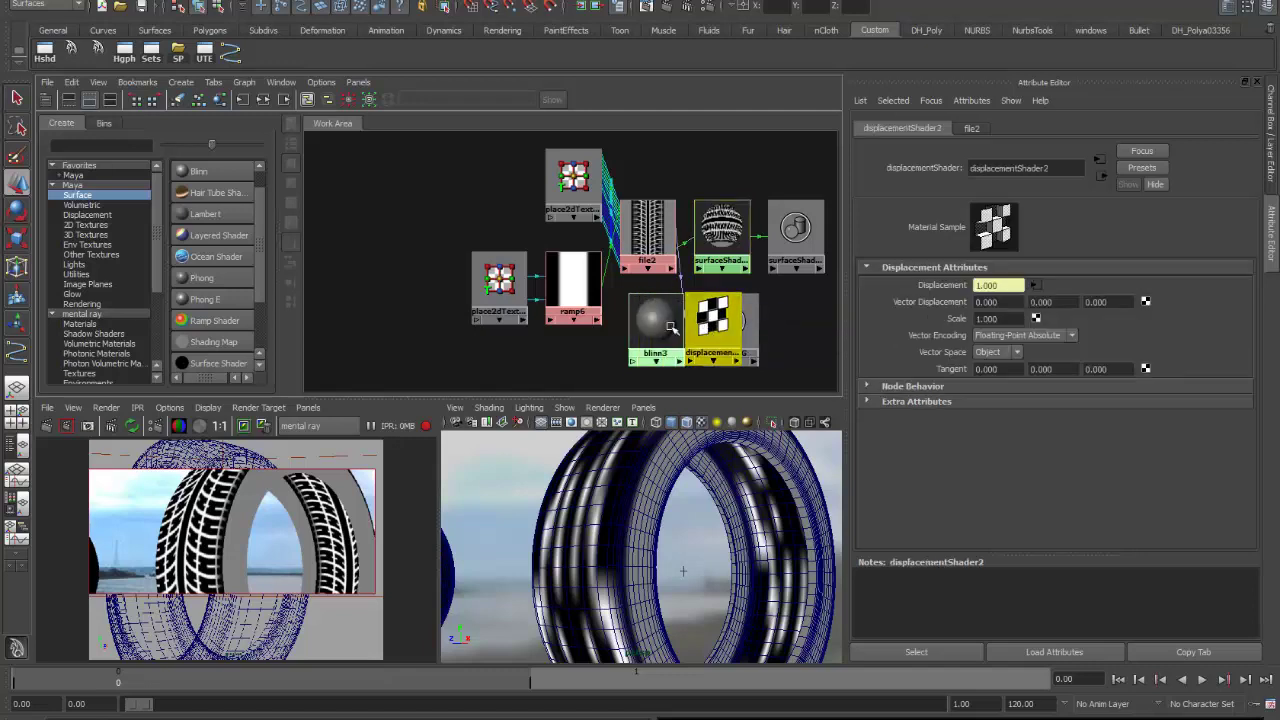
pyautogui.click(656, 326)
pyautogui.moveTo(607, 480); pyautogui.dragTo(607, 480, button='middle')
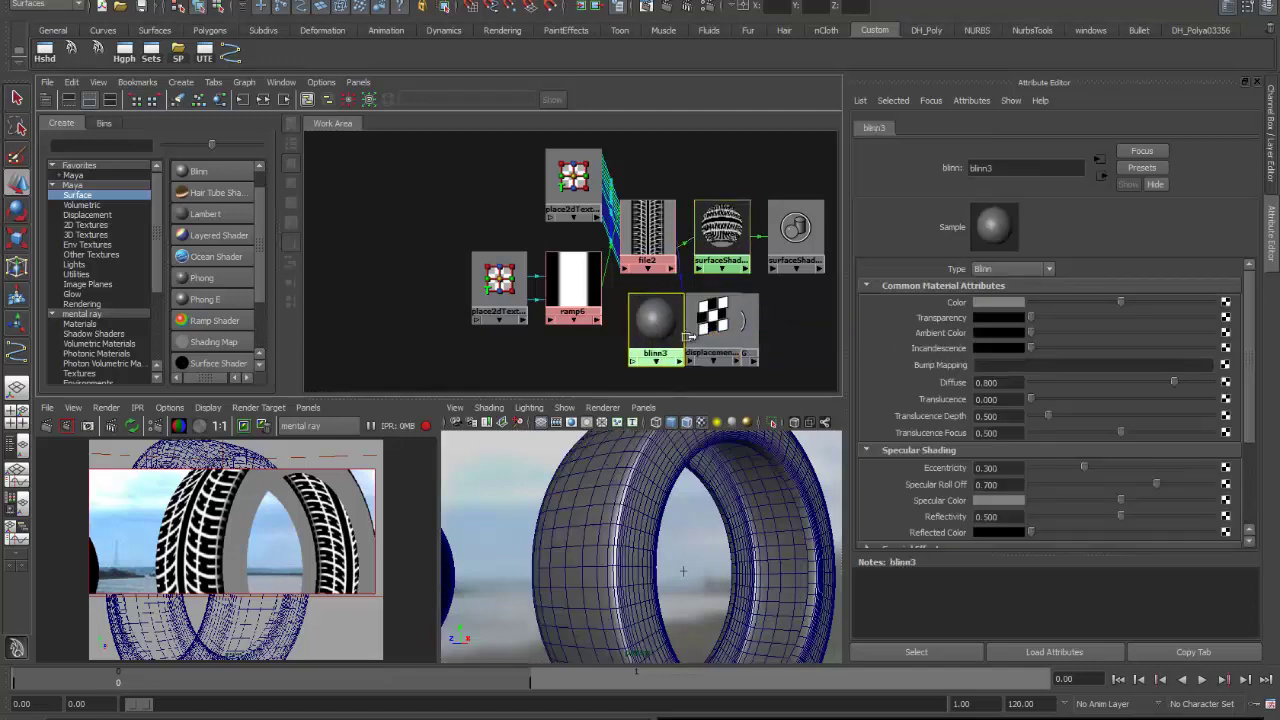
pyautogui.click(720, 234)
pyautogui.press('Delete')
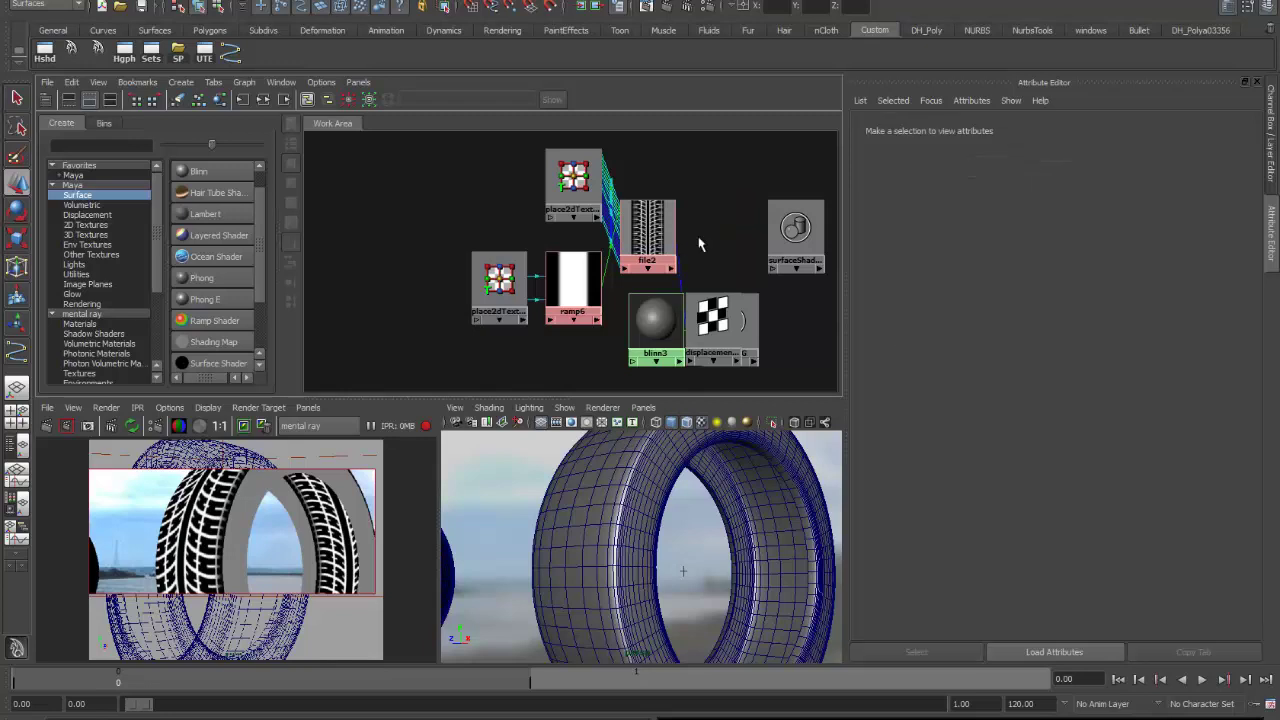
# Graph the Blinn's full input and output network and render the tire with the material's reflectivity at 0.
pyautogui.click(664, 318)
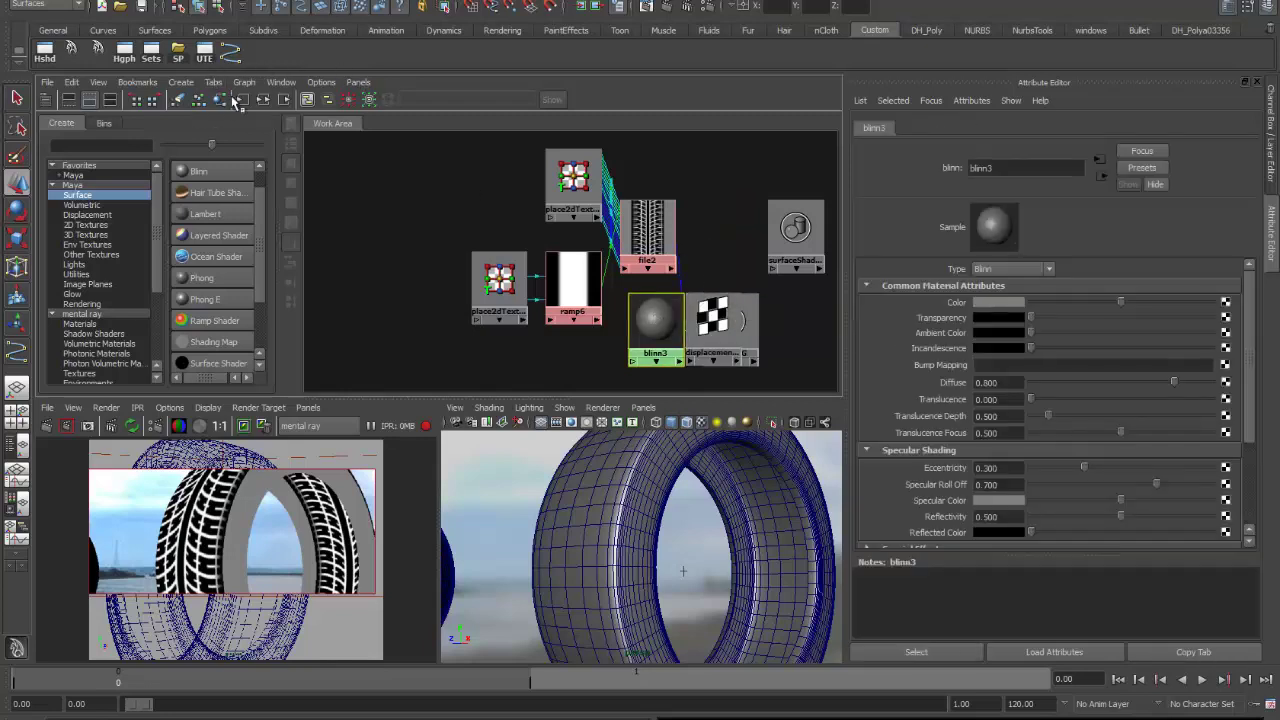
pyautogui.click(263, 99)
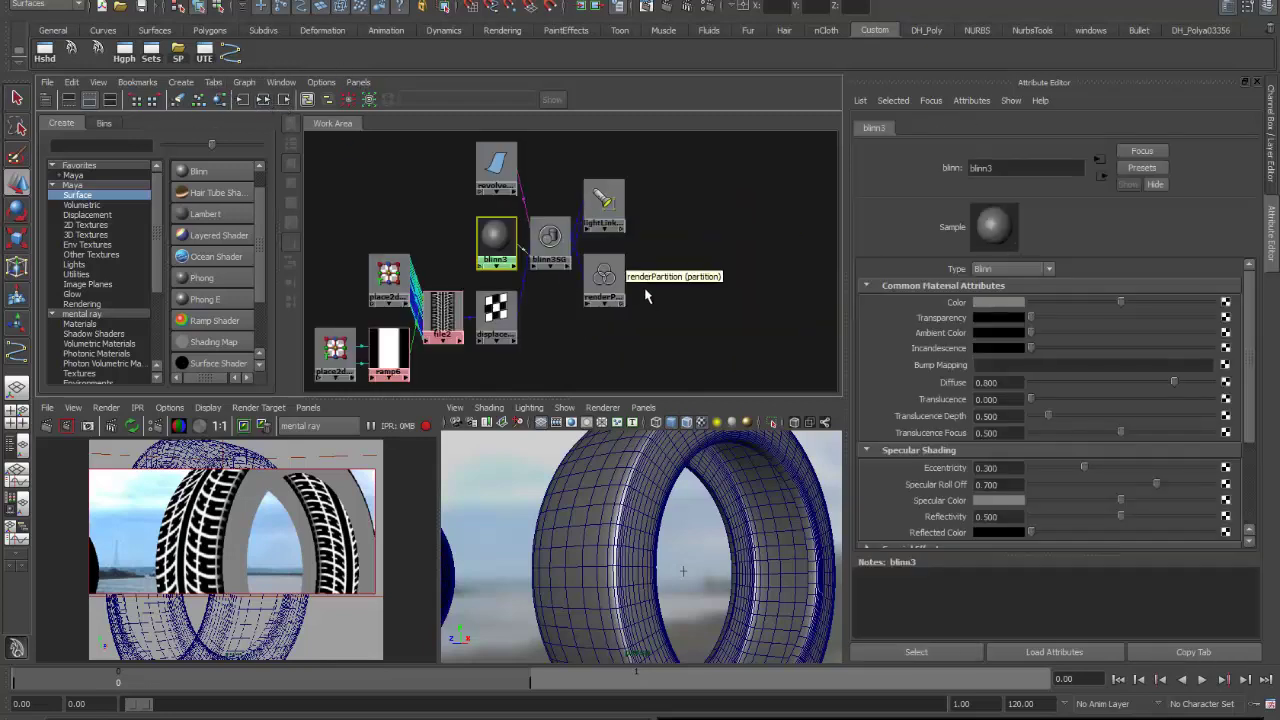
pyautogui.keyDown('alt'); pyautogui.moveTo(607, 330); pyautogui.dragTo(707, 333, button='middle'); pyautogui.keyUp('alt')
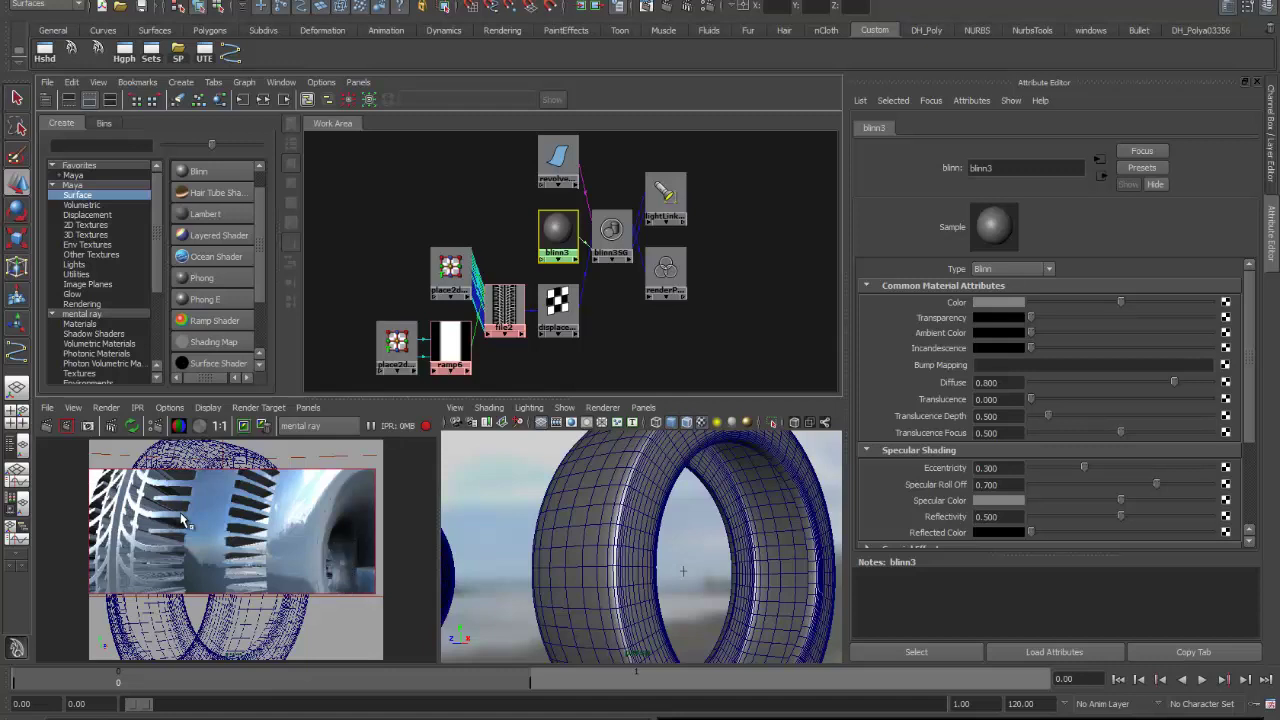
pyautogui.click(45, 427)
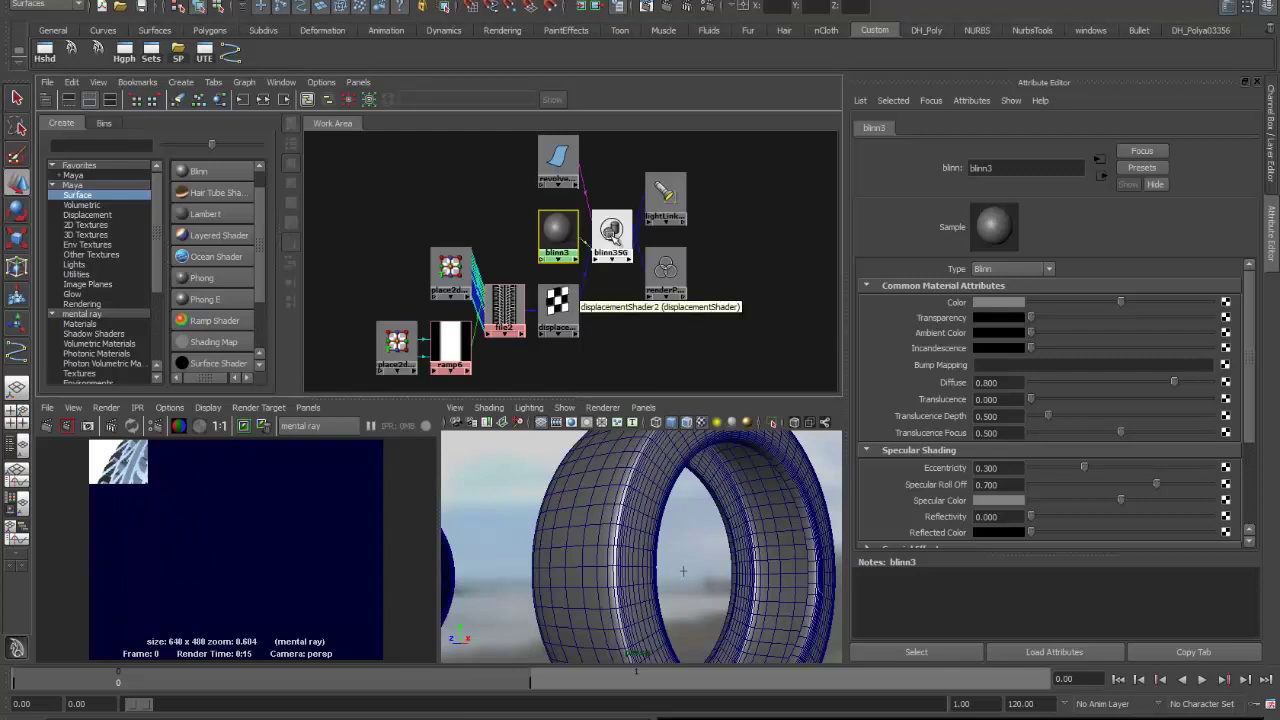
# Calculate the bounding box scale in the tire surface's displacement map attributes.
pyautogui.click(785, 458)
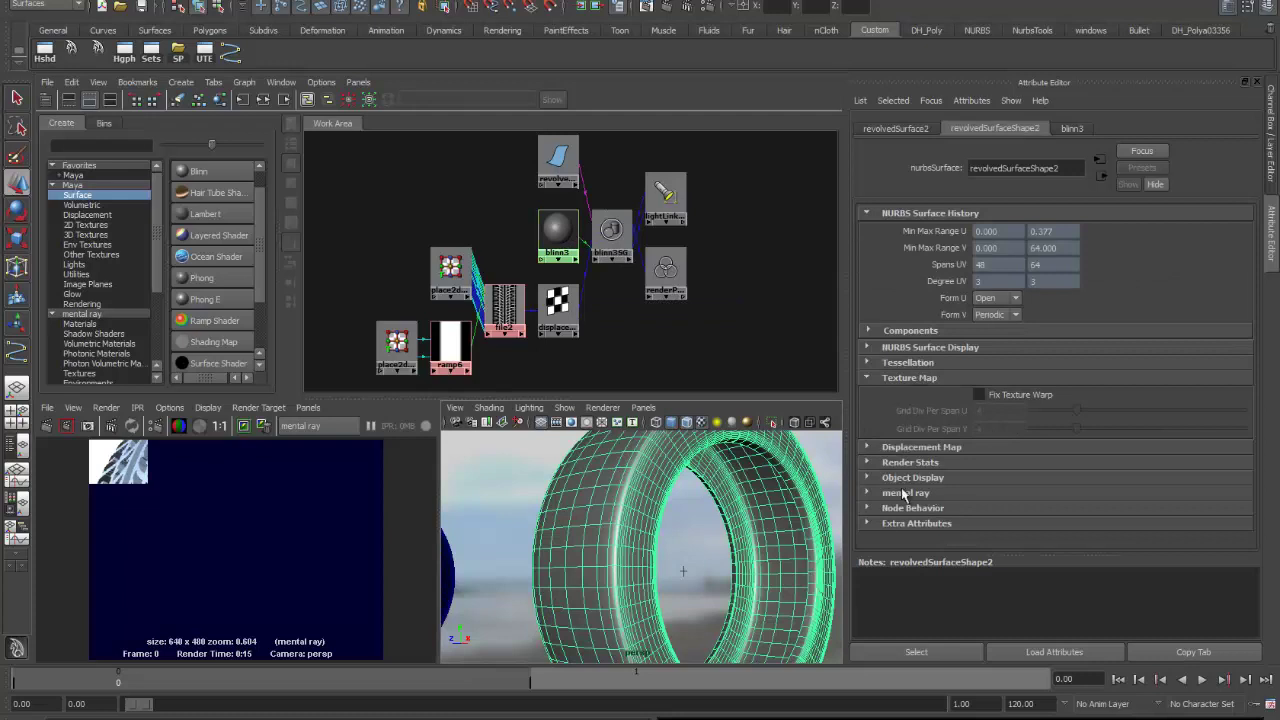
pyautogui.click(868, 448)
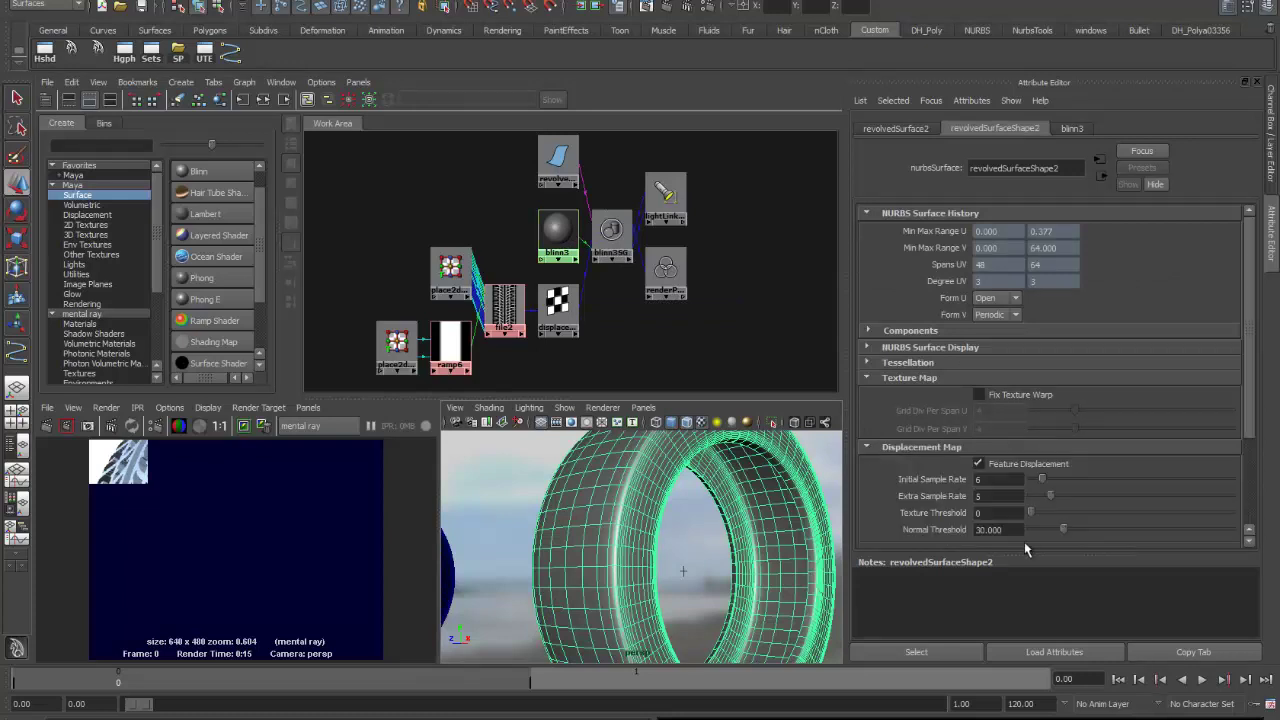
pyautogui.scroll(-3, 1021, 529)
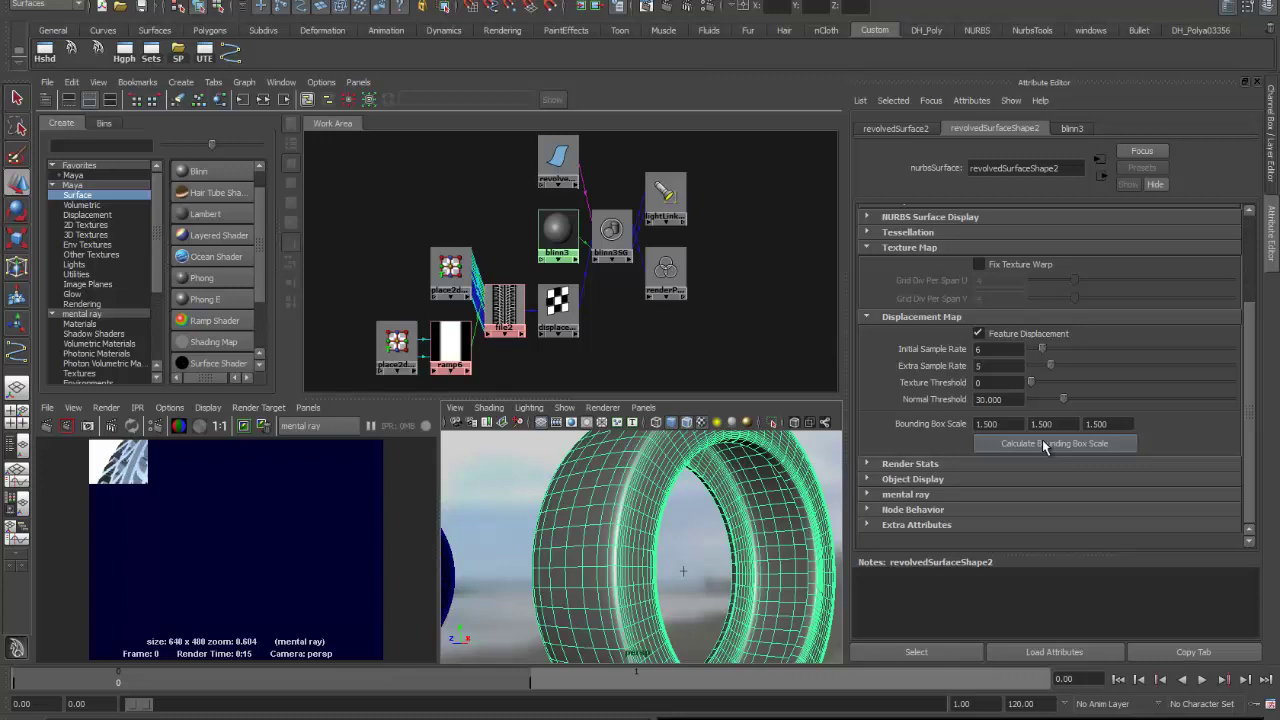
pyautogui.click(992, 445)
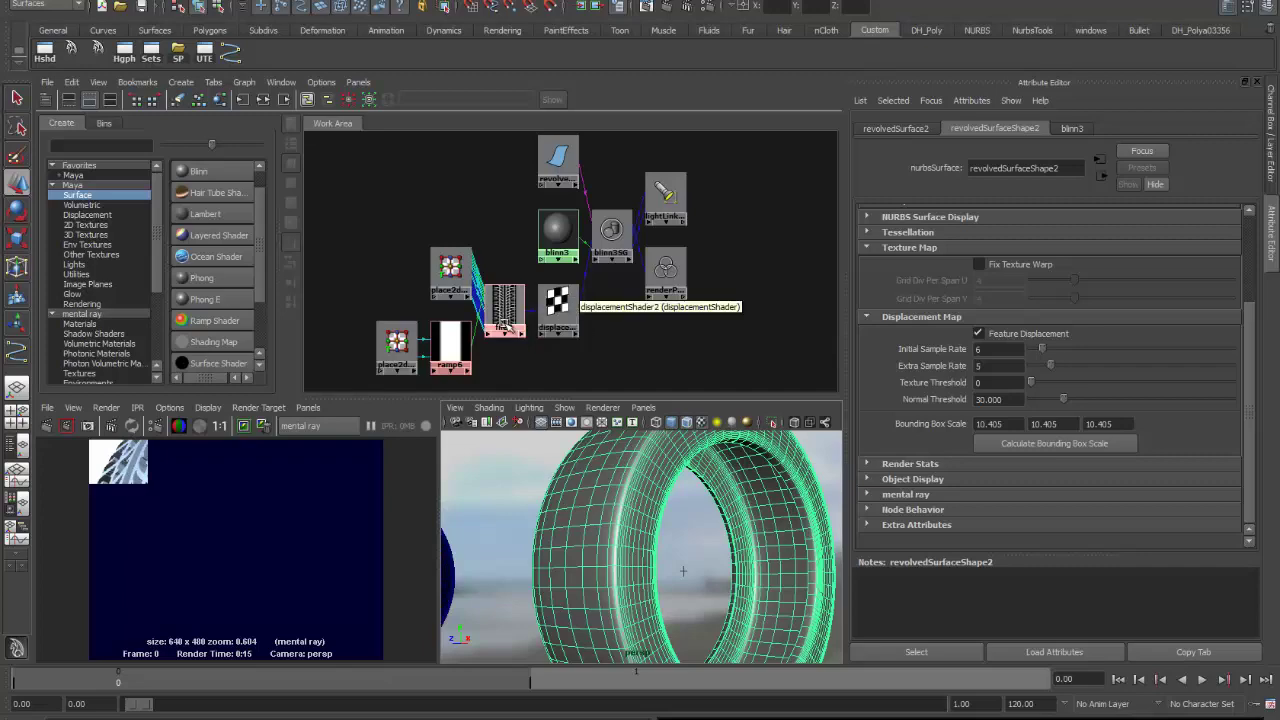
# Enable Invert in the tread file texture's effects and re-render the tire.
pyautogui.keyDown('alt'); pyautogui.moveTo(505, 322); pyautogui.dragTo(746, 199, button='right'); pyautogui.keyUp('alt')
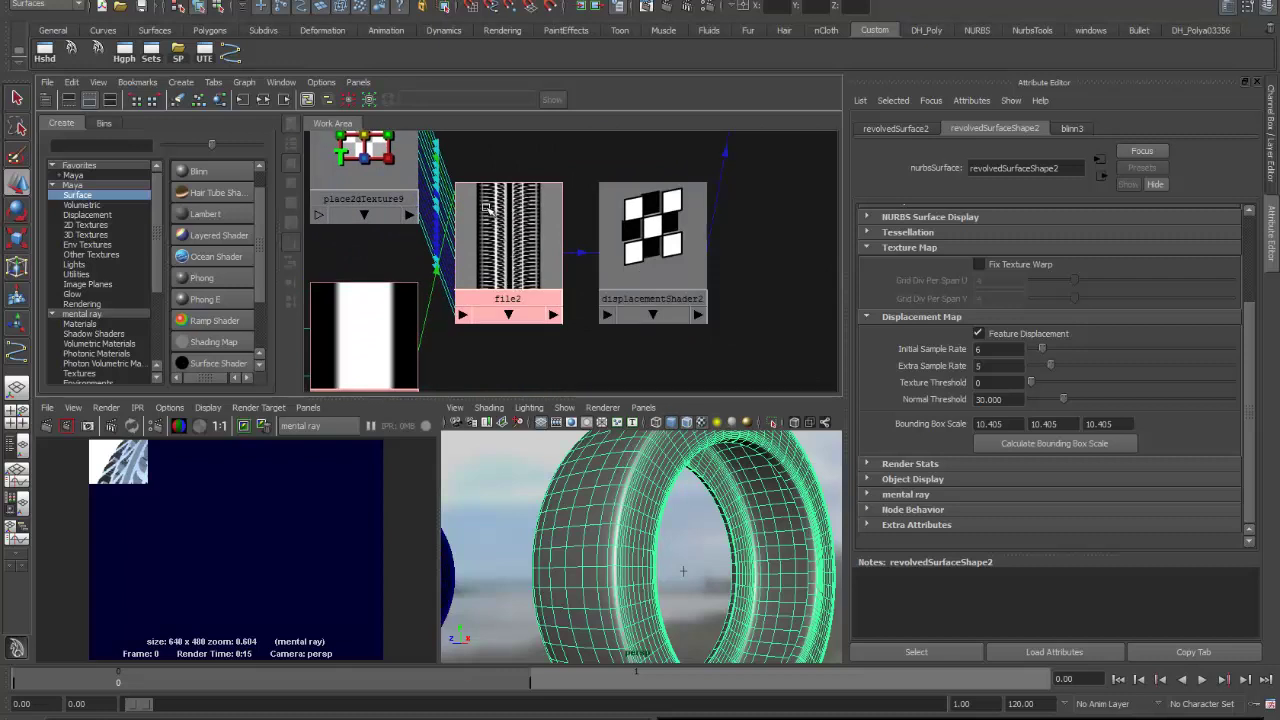
pyautogui.click(497, 268)
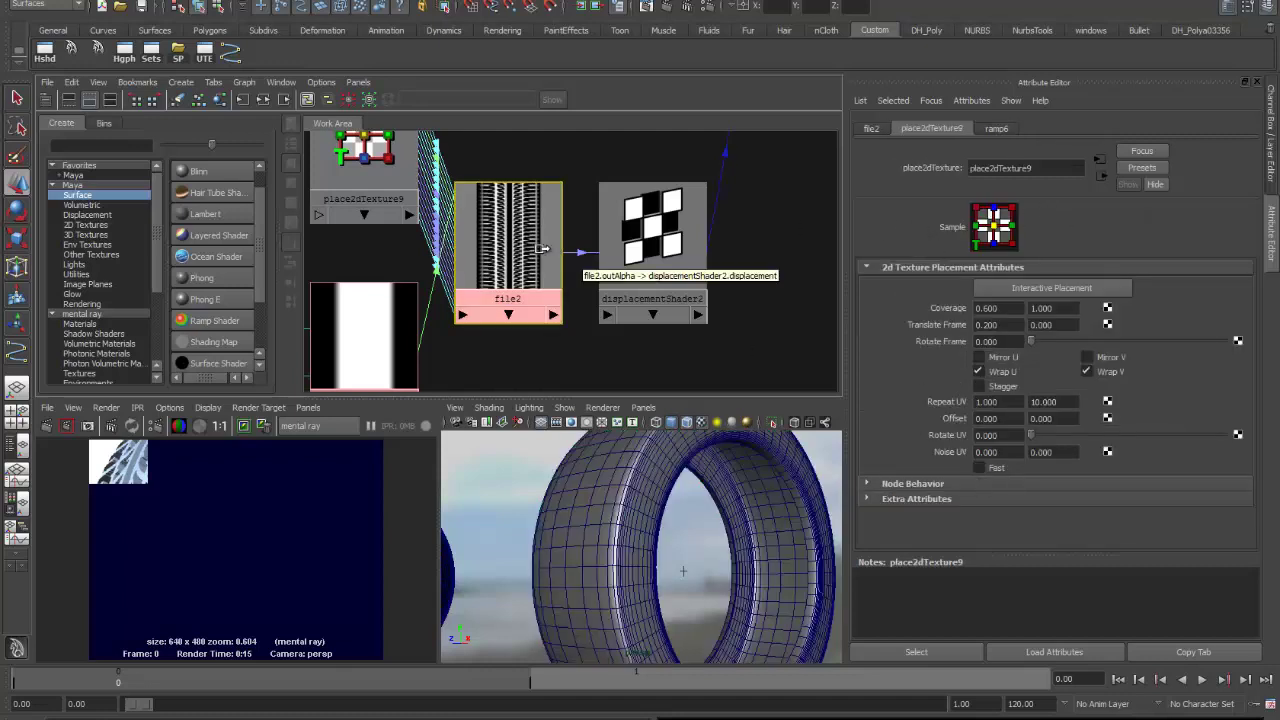
pyautogui.click(872, 129)
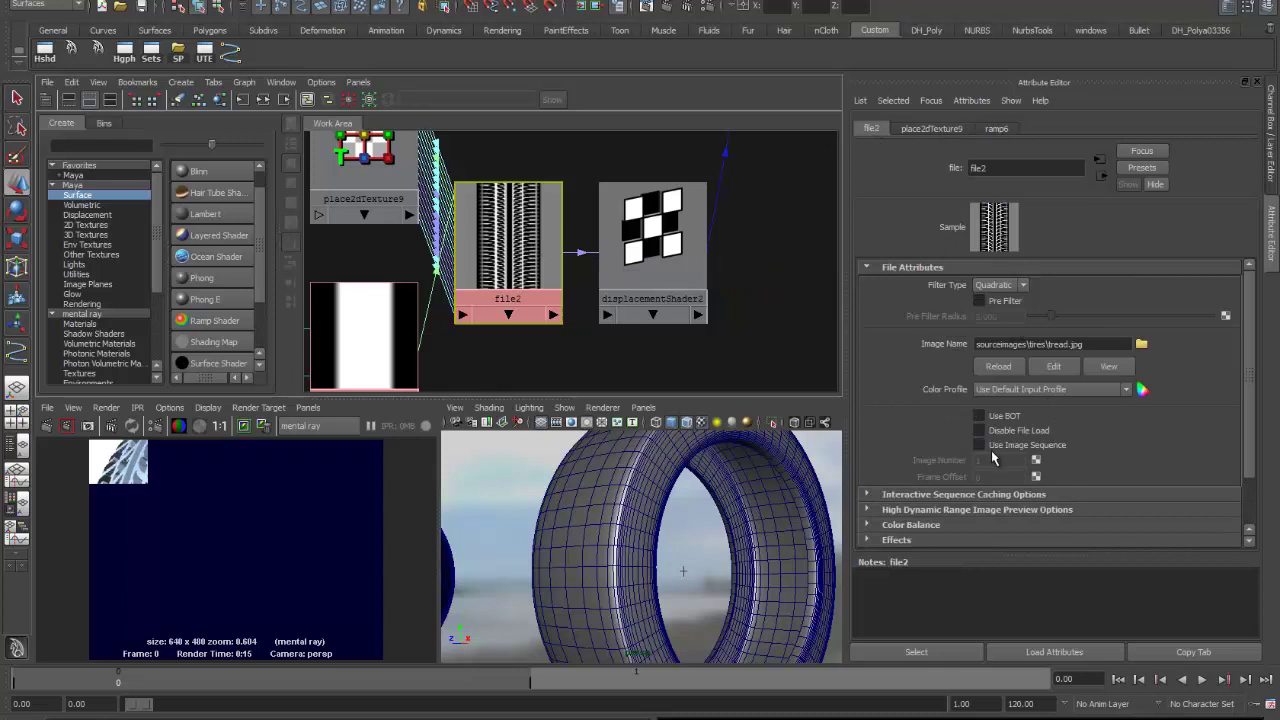
pyautogui.click(896, 540)
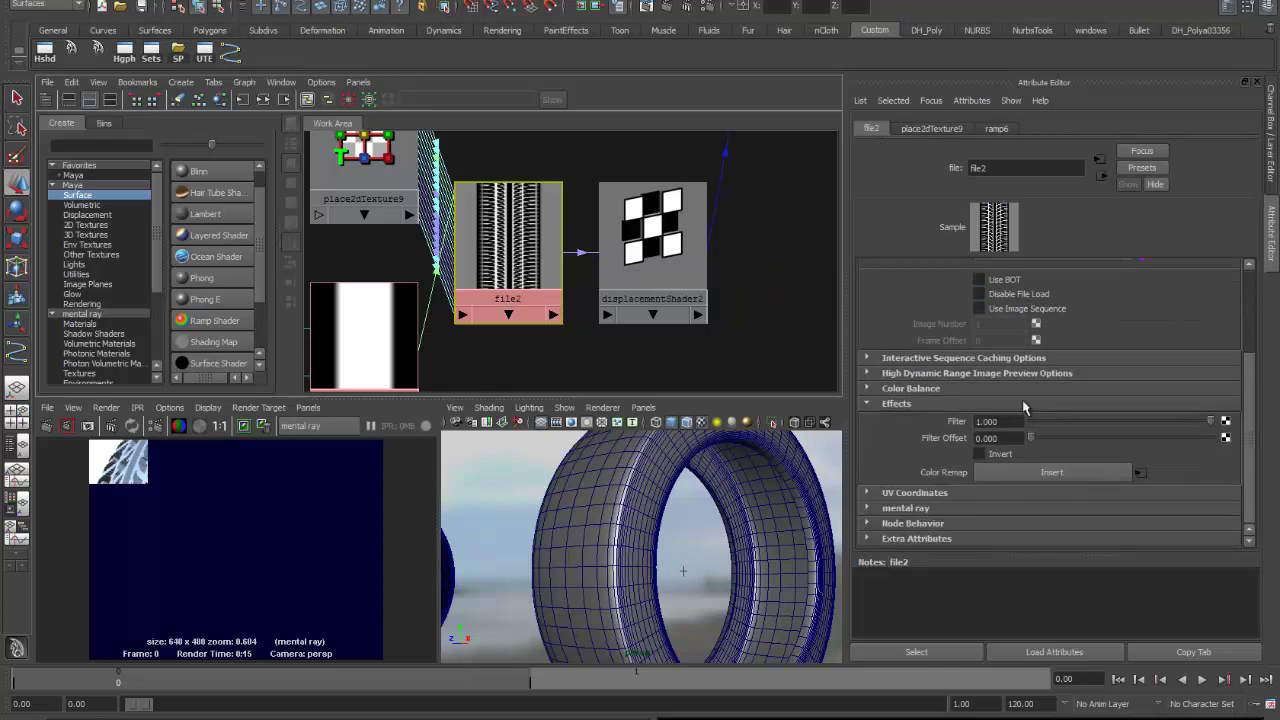
pyautogui.click(980, 455)
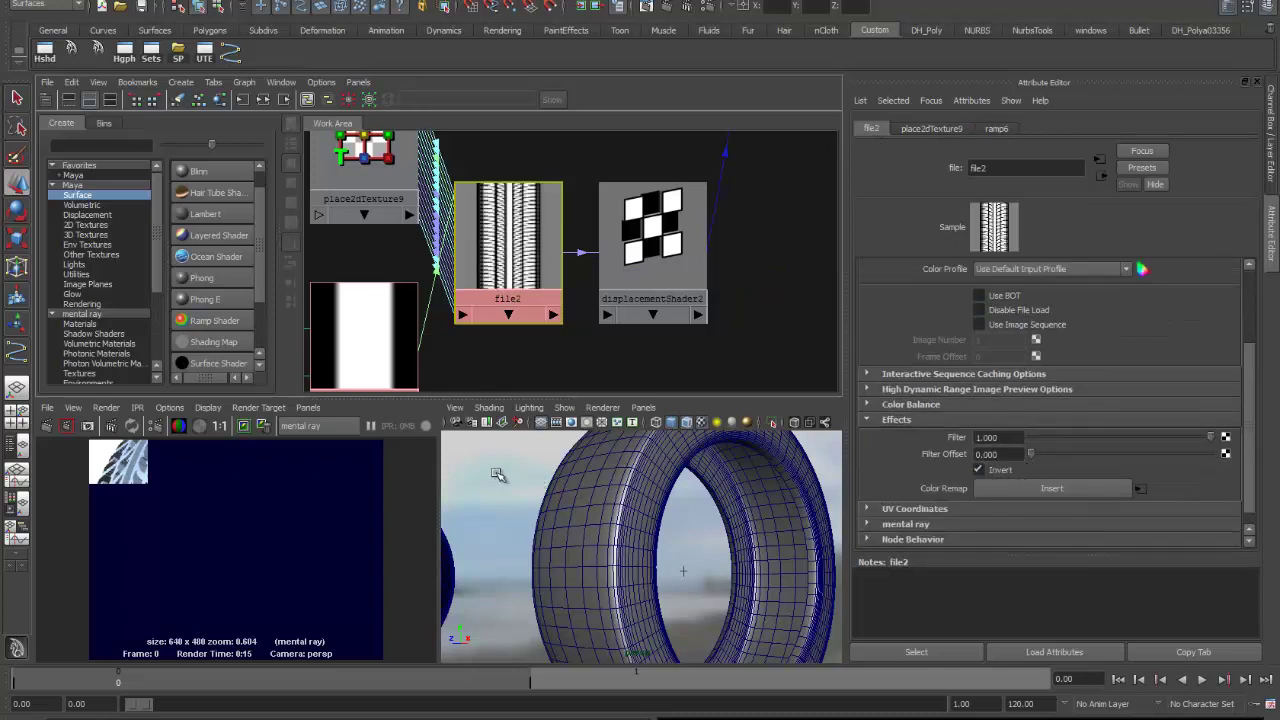
pyautogui.click(46, 426)
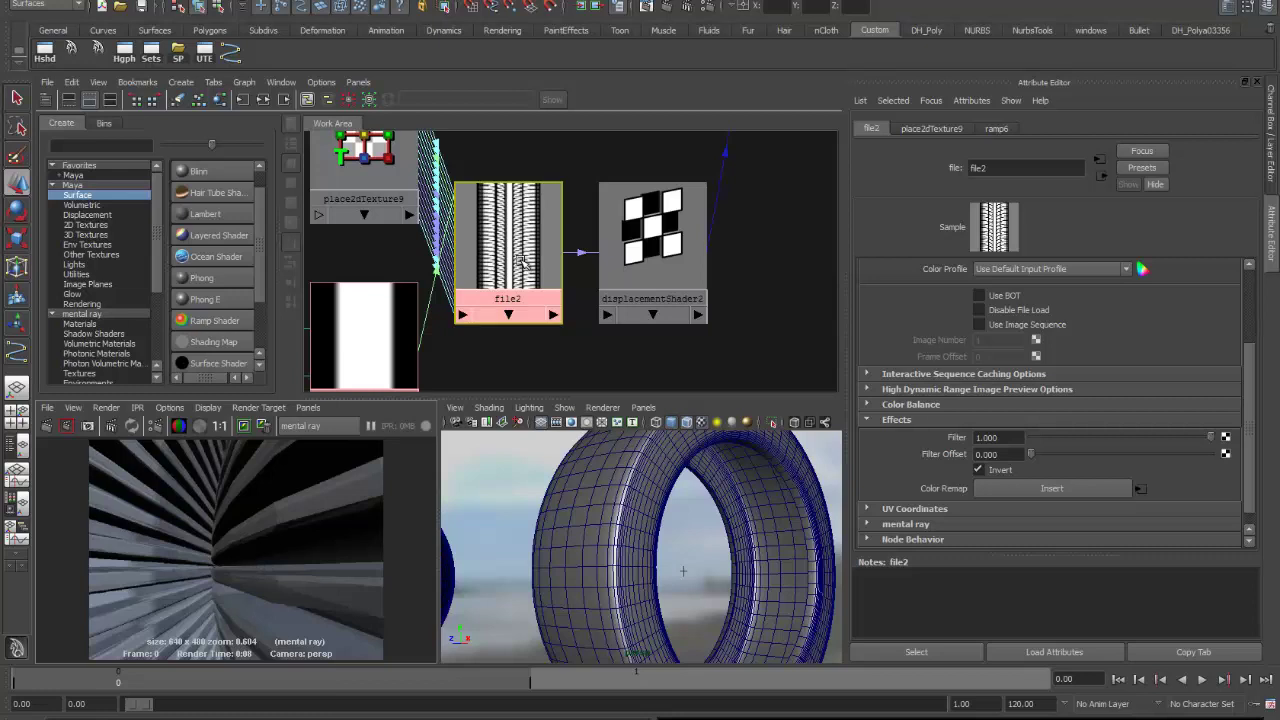
# Set the displacement shader's scale to 0.100 and re-render the tire.
pyautogui.click(666, 260)
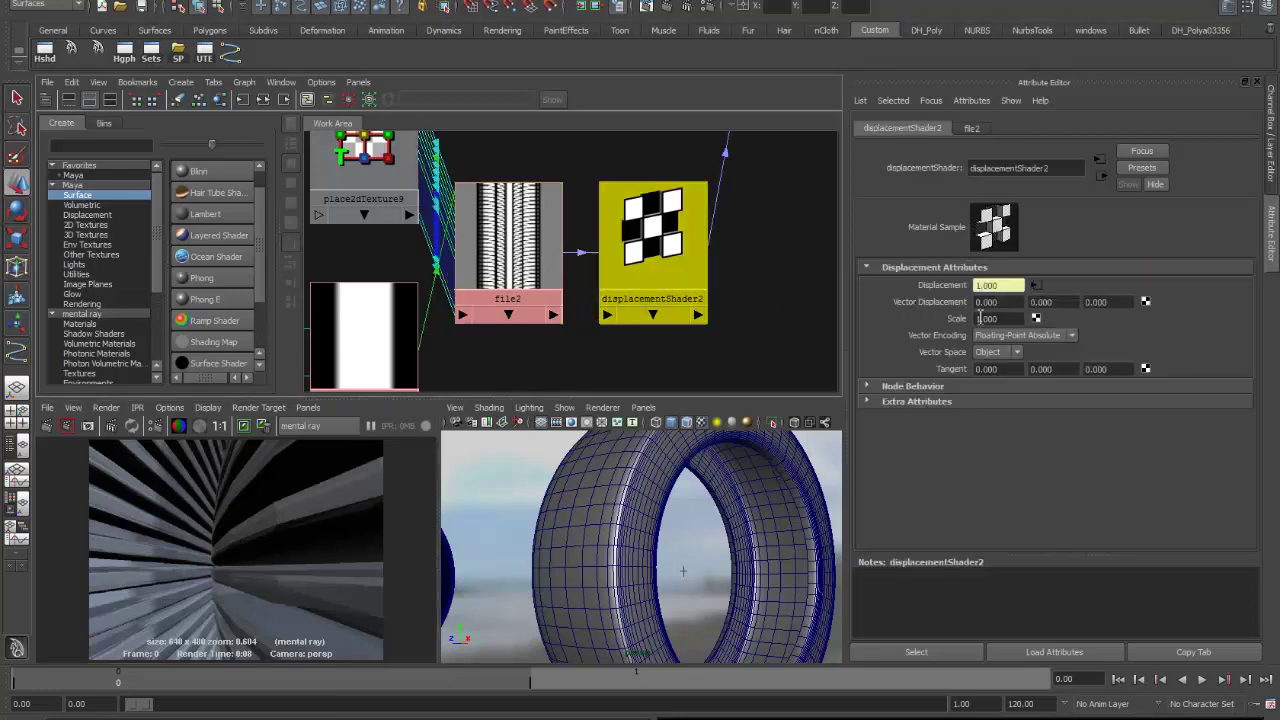
pyautogui.click(1007, 318)
pyautogui.press('BackSpace')
pyautogui.write('0.100')
pyautogui.click(48, 428)
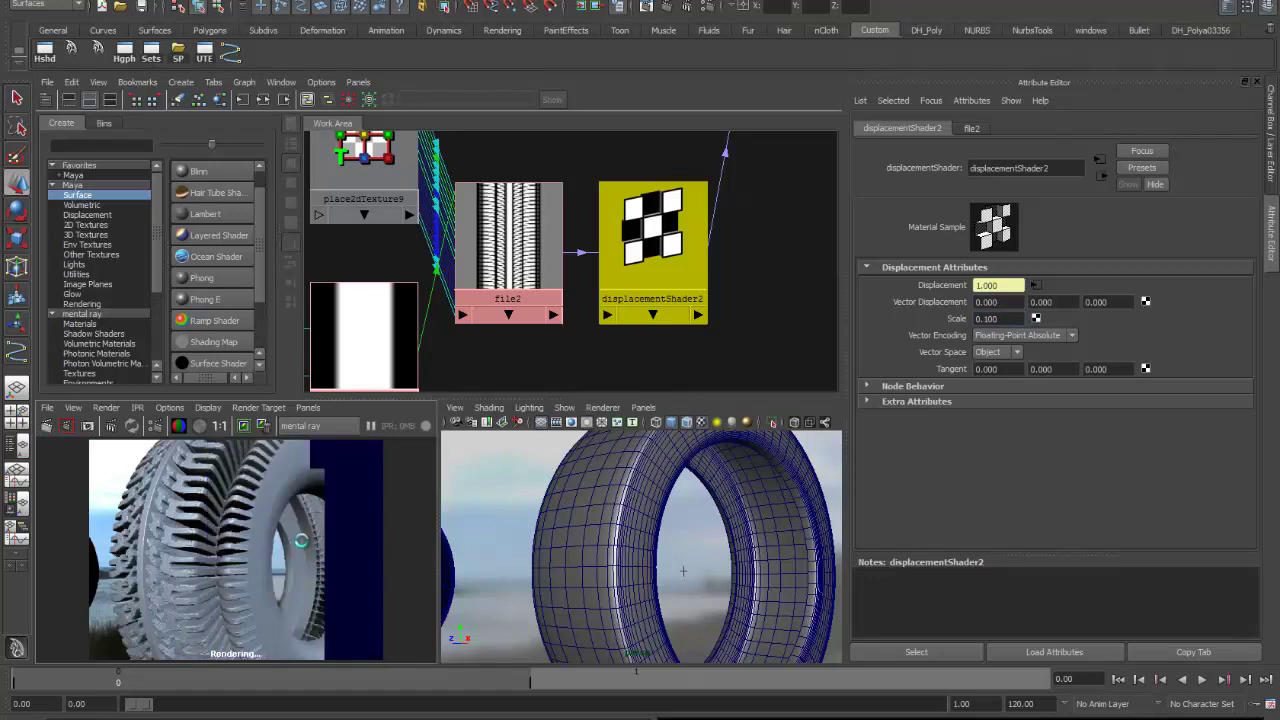
# Set the displacement shader's scale to 0.010 and re-render the tire.
pyautogui.click(1014, 319)
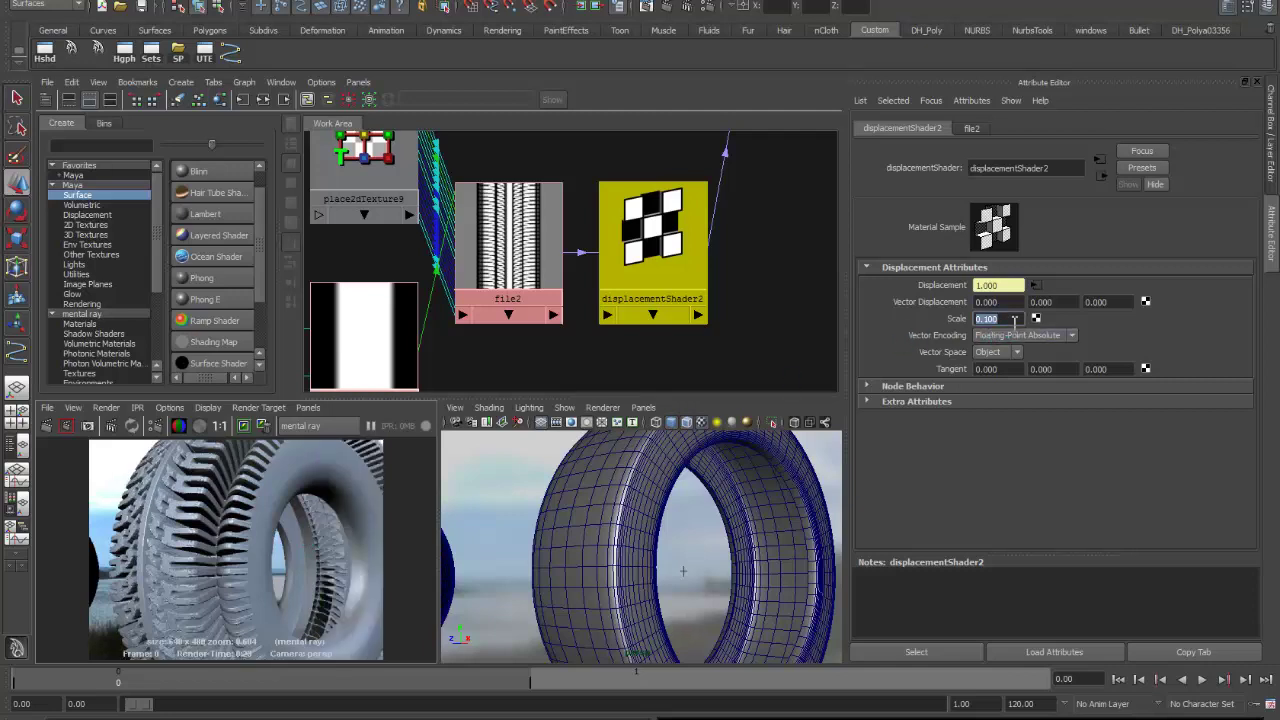
pyautogui.press('BackSpace')
pyautogui.write('0.010')
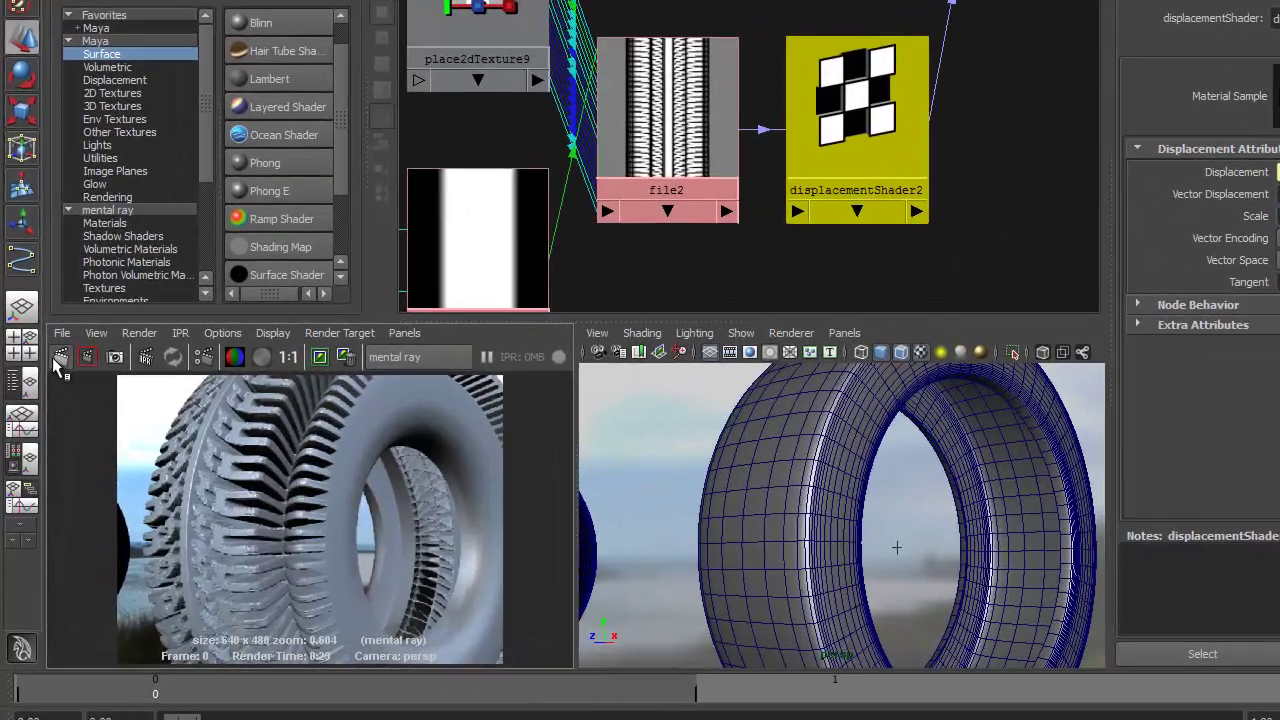
pyautogui.click(46, 425)
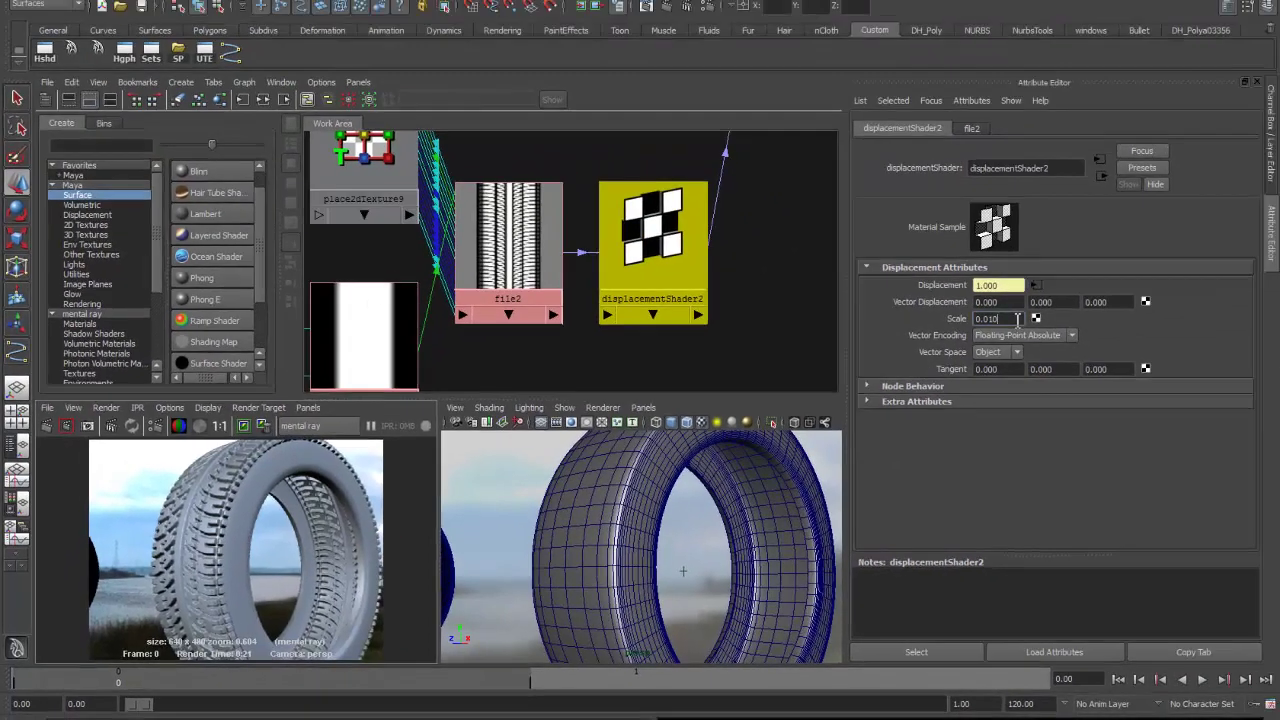
# Reduce the displacement shader's scale to 0.005 and re-render the tire.
pyautogui.click(1018, 318)
pyautogui.write('.00')
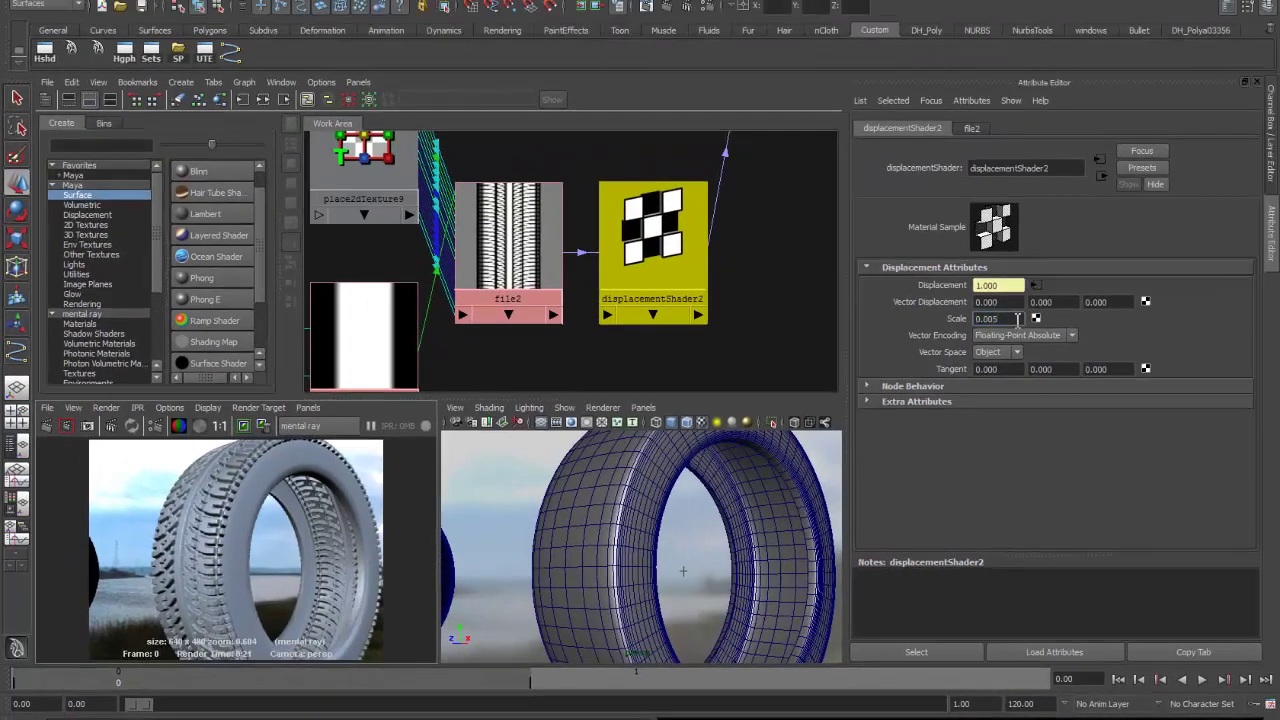
pyautogui.click(46, 425)
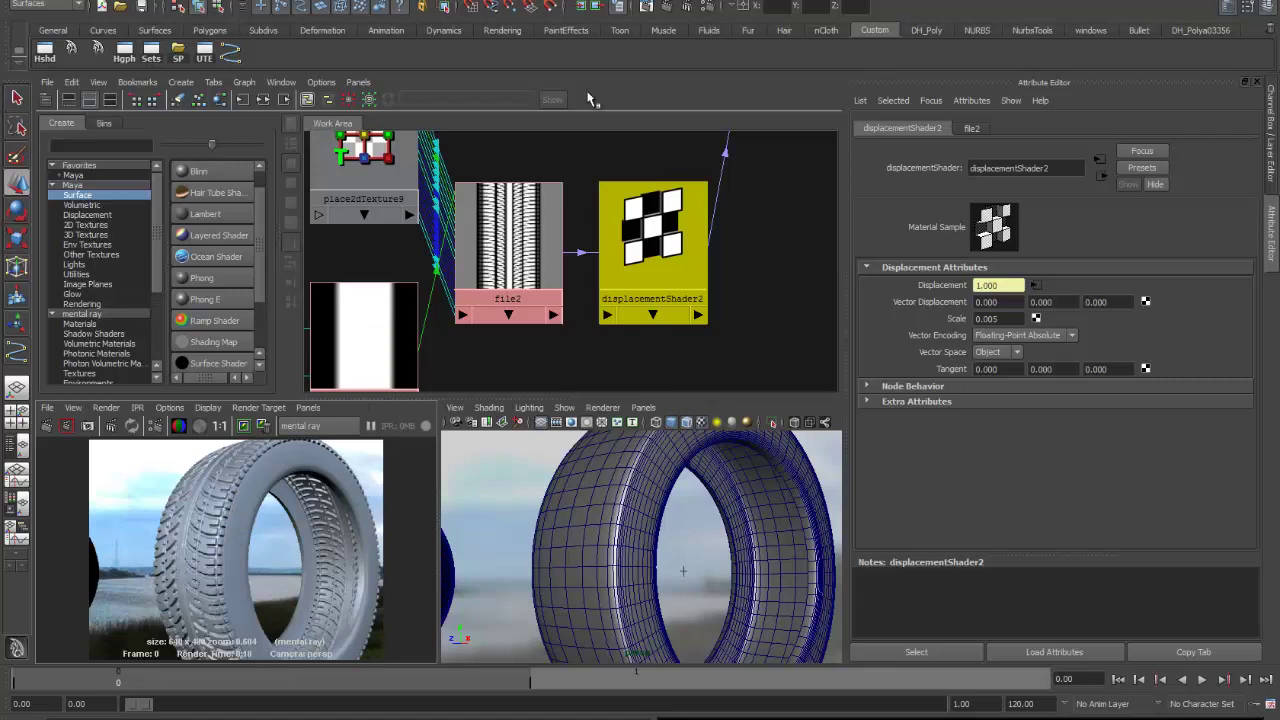
# Space the tread file and displacement shader nodes away from the ramp and delete the ramp's connection to the tread file.
pyautogui.click(560, 230)
pyautogui.moveTo(562, 230); pyautogui.dragTo(656, 230)
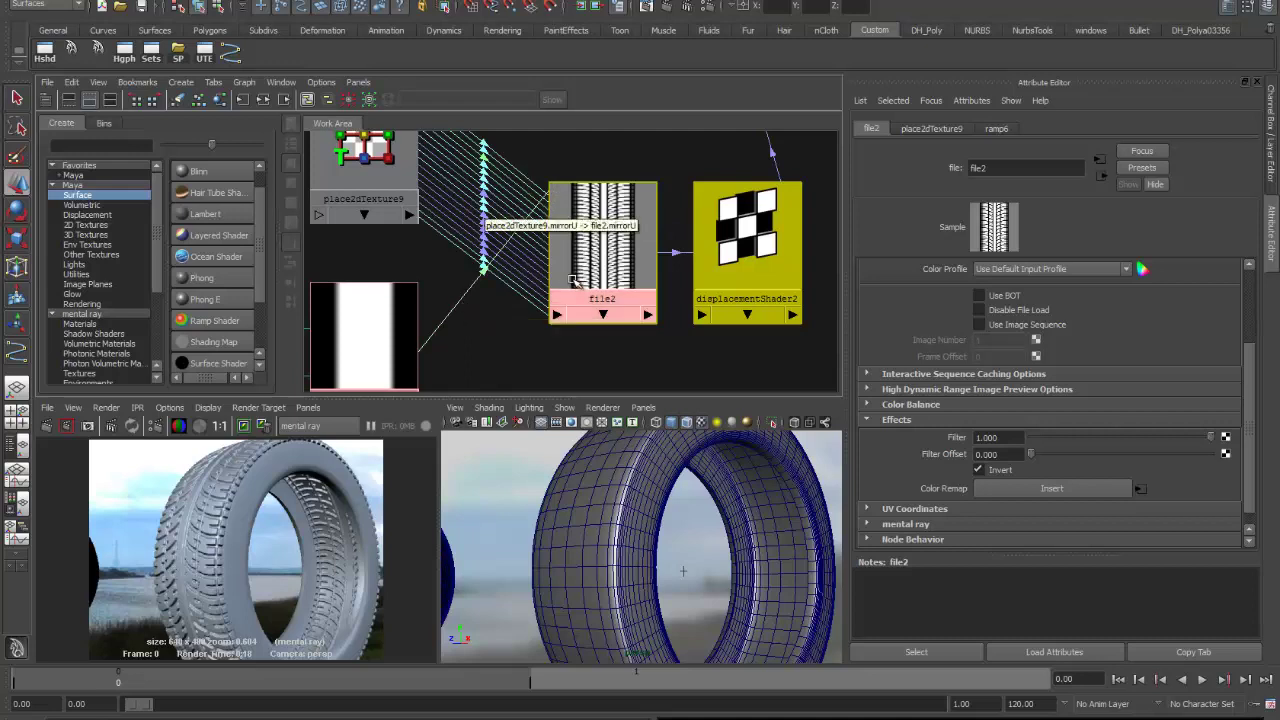
pyautogui.moveTo(610, 250); pyautogui.dragTo(587, 250)
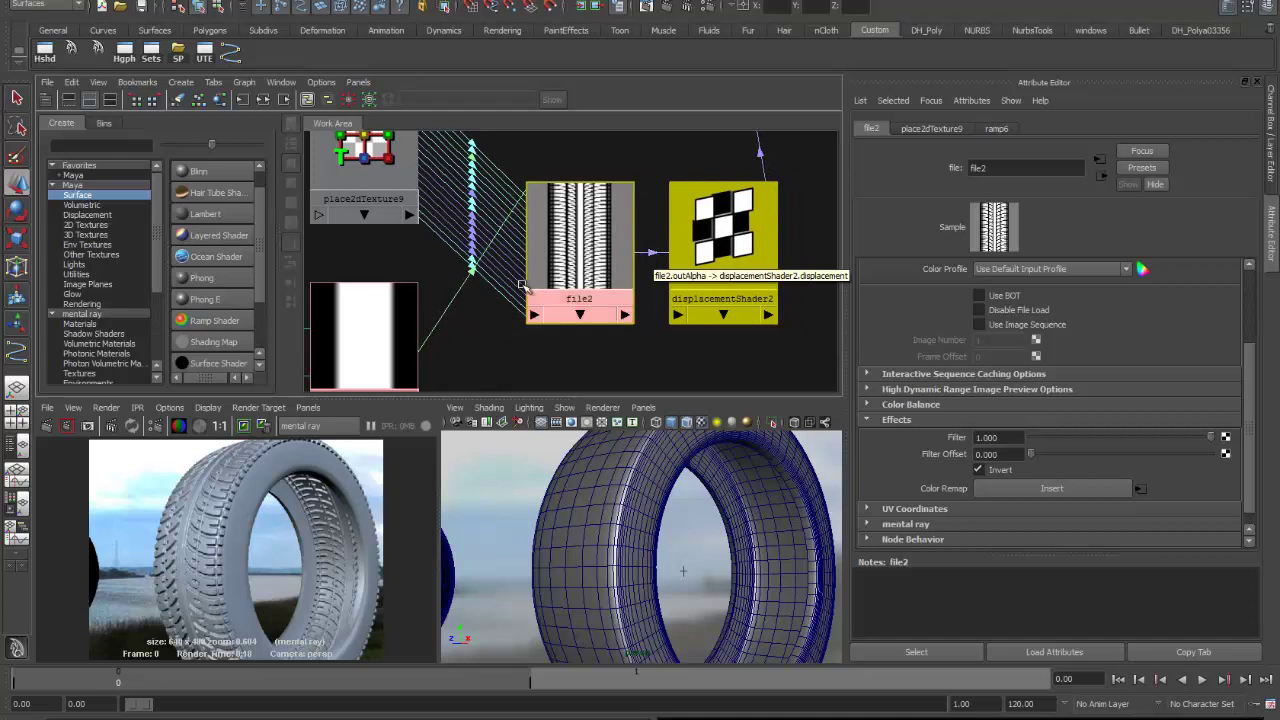
pyautogui.click(463, 326)
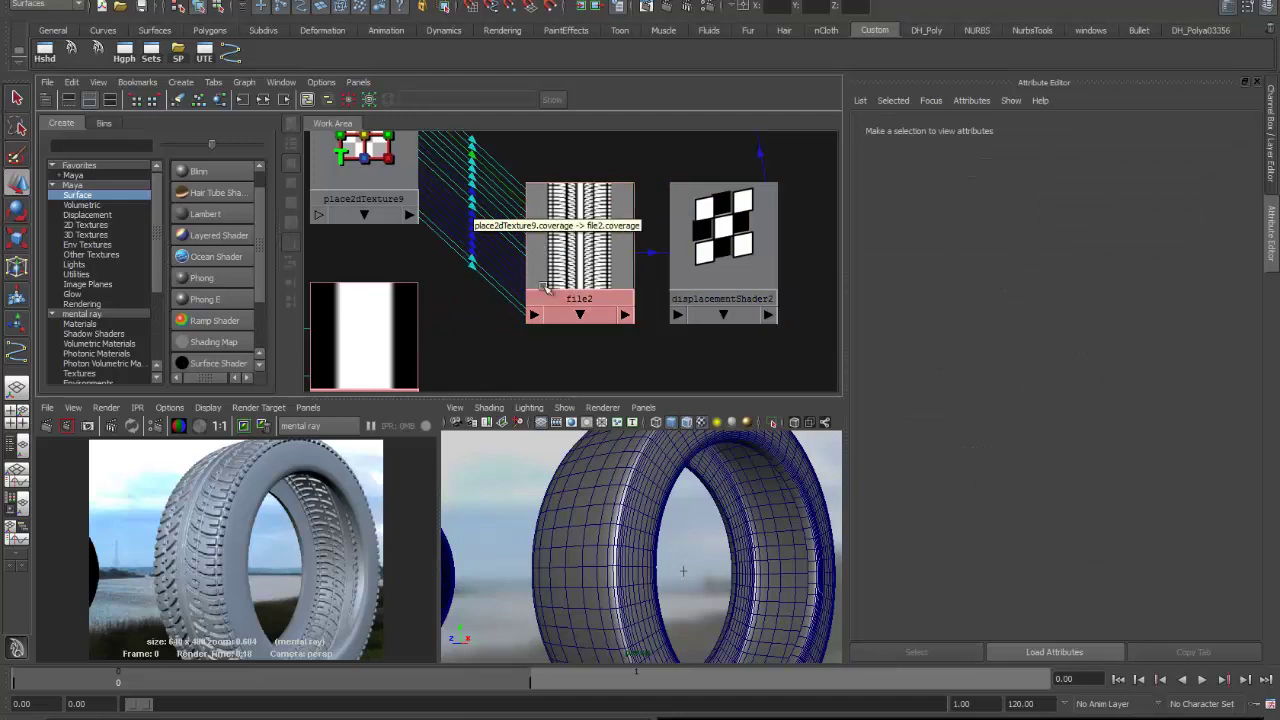
# Create a Luminance utility node and place it between the ramp and the tread file texture.
pyautogui.scroll(-4, 549, 280)
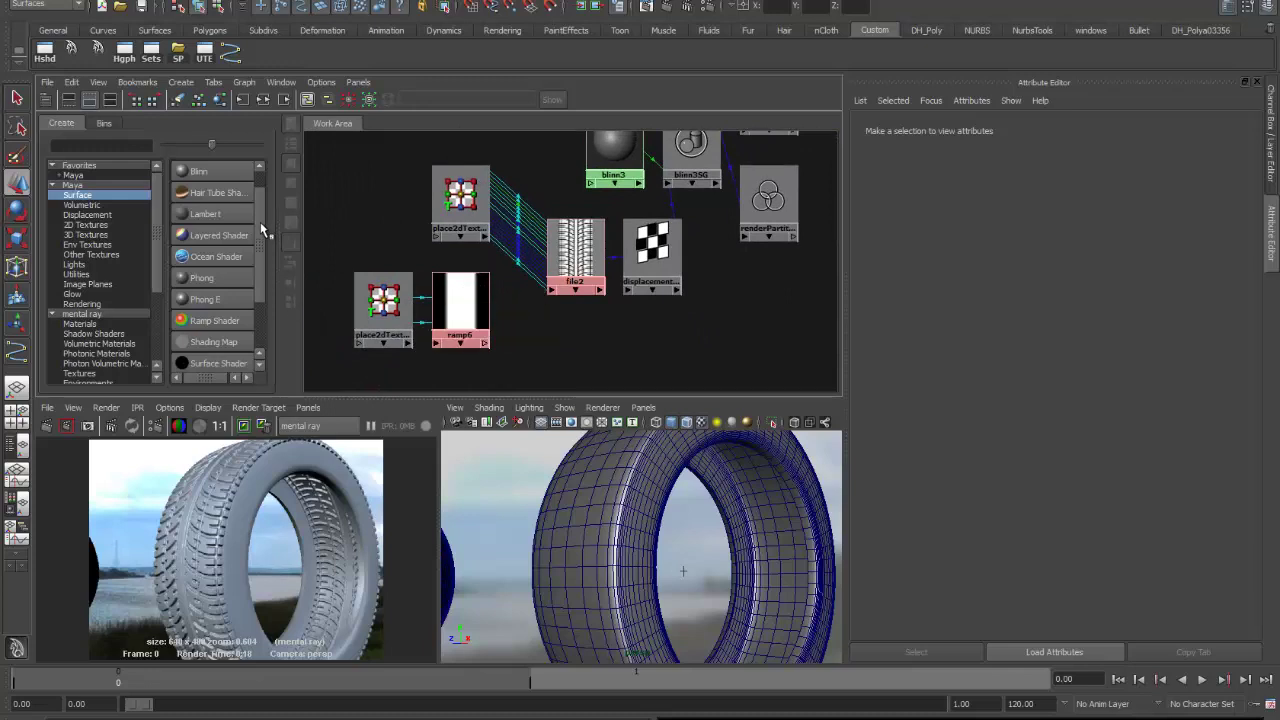
pyautogui.click(98, 275)
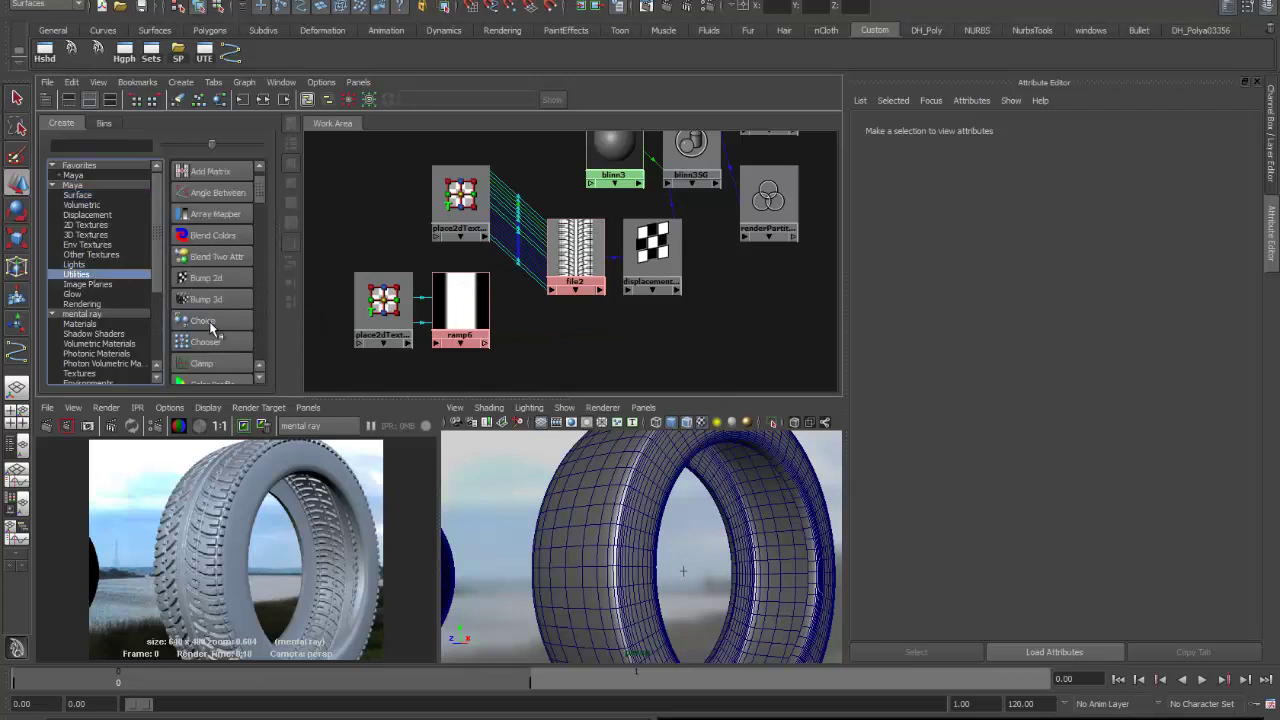
pyautogui.scroll(-3, 213, 265)
pyautogui.scroll(-5, 213, 265)
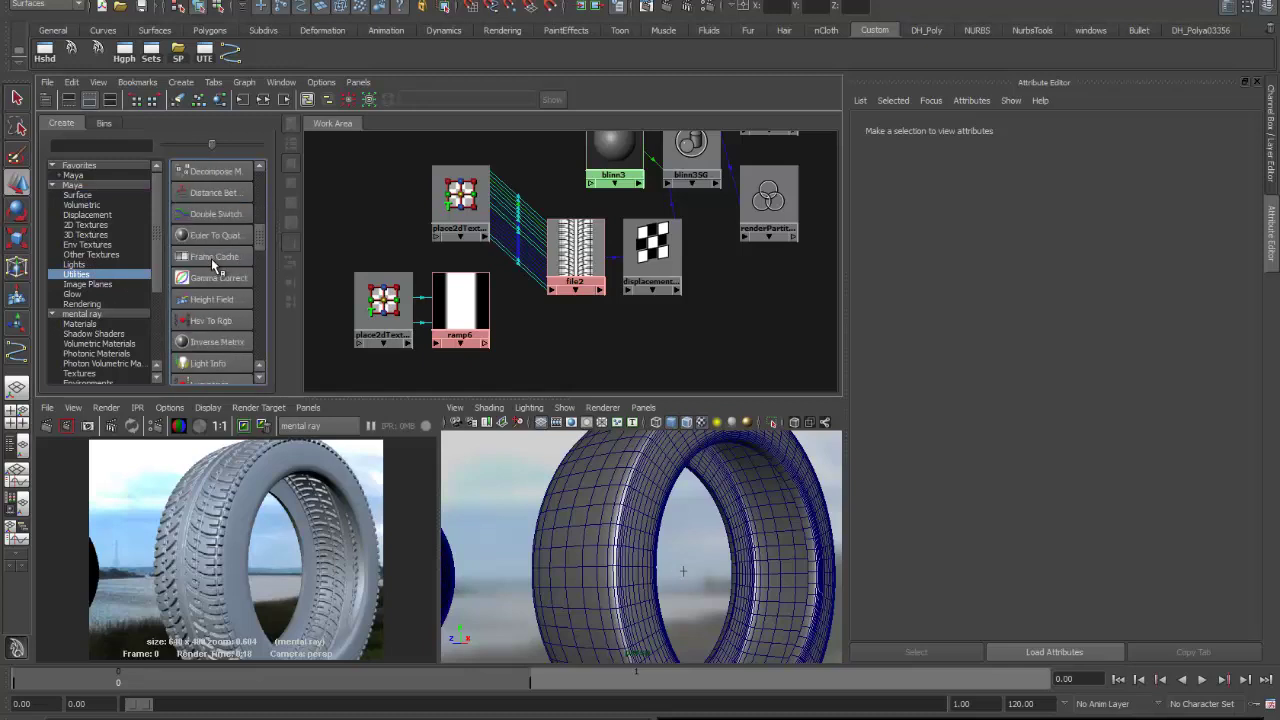
pyautogui.scroll(-2, 213, 265)
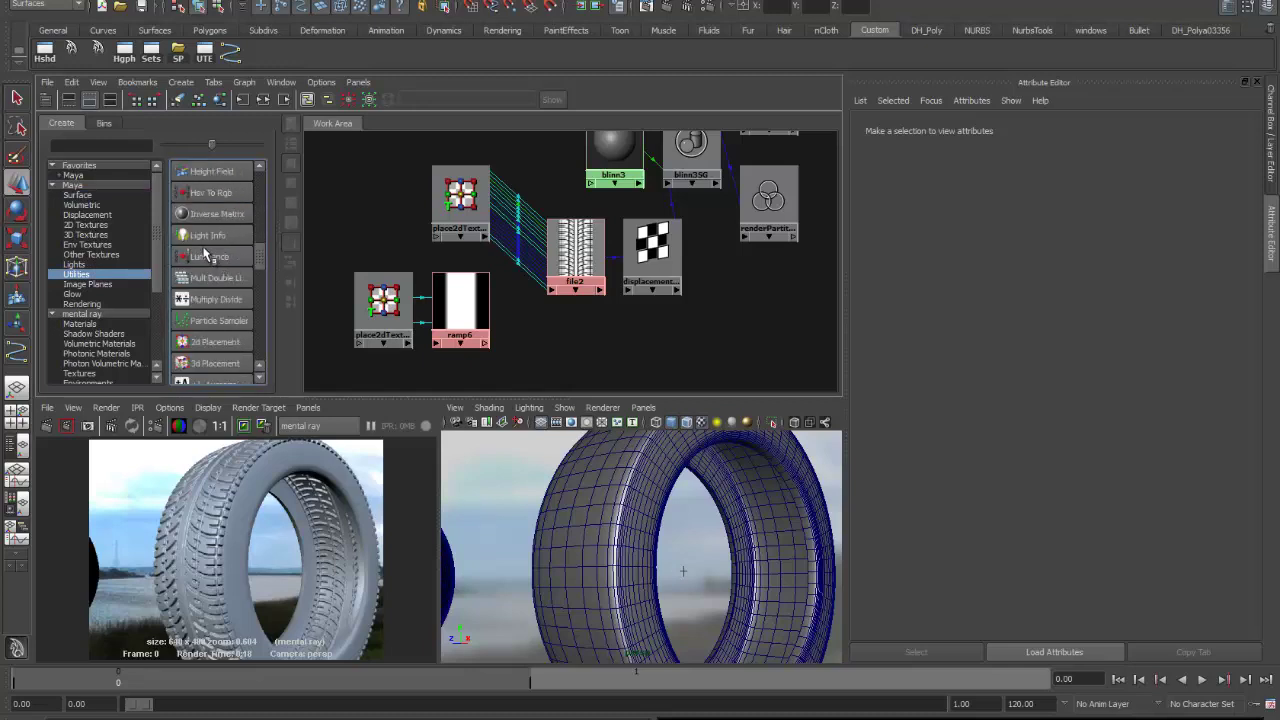
pyautogui.click(210, 258)
pyautogui.moveTo(322, 171); pyautogui.dragTo(527, 330)
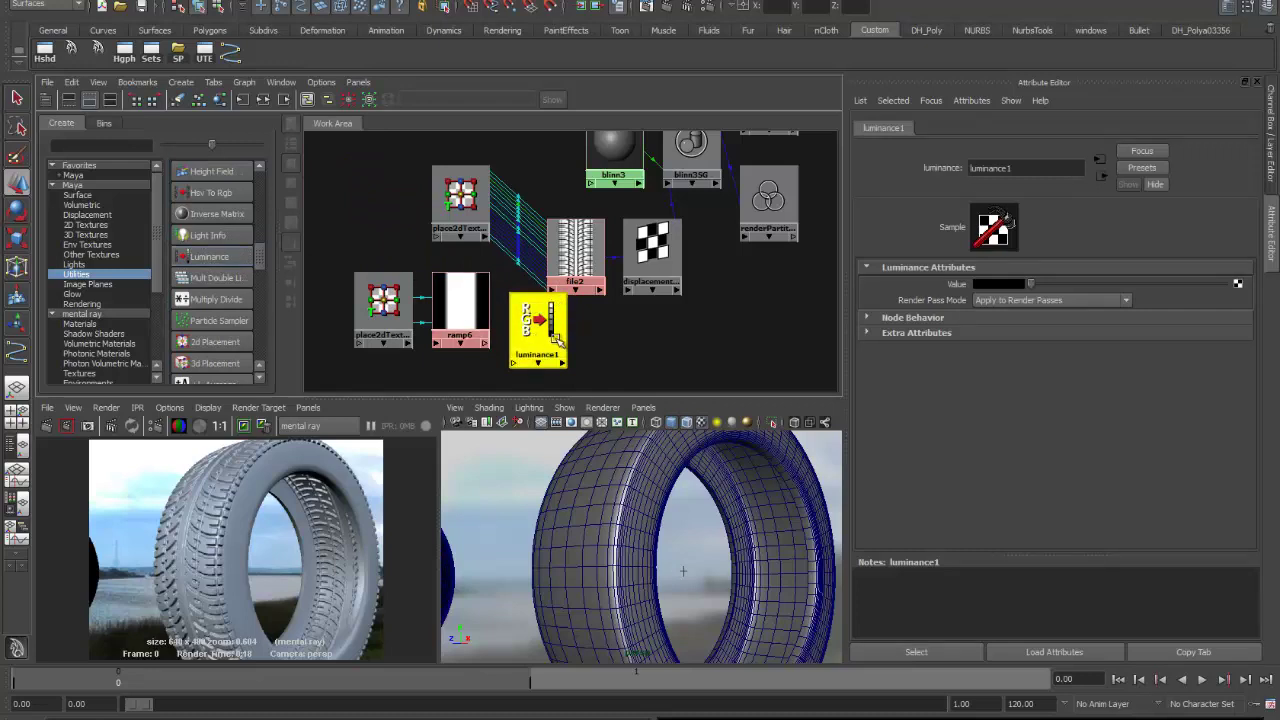
# Connect the ramp to the luminance node's value with the default connection and move the luminance node beside the ramp.
pyautogui.moveTo(468, 306); pyautogui.dragTo(555, 340, button='middle')
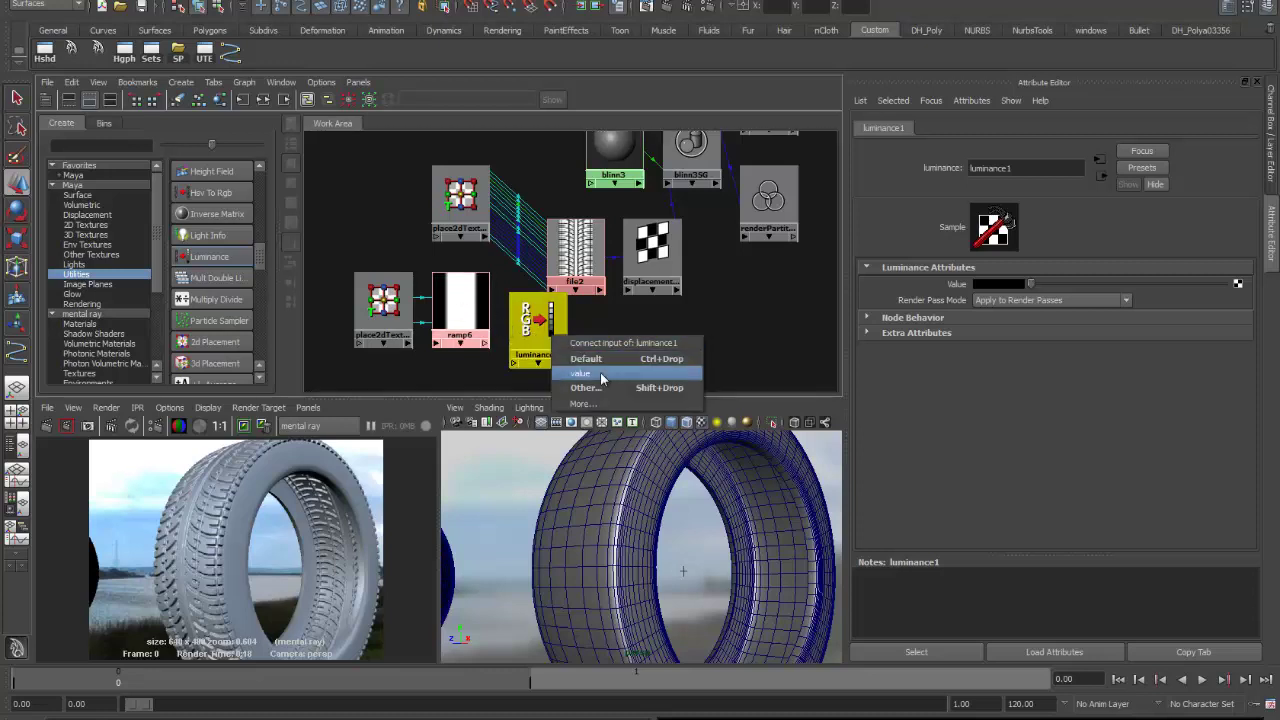
pyautogui.click(592, 359)
pyautogui.moveTo(546, 322); pyautogui.dragTo(528, 322)
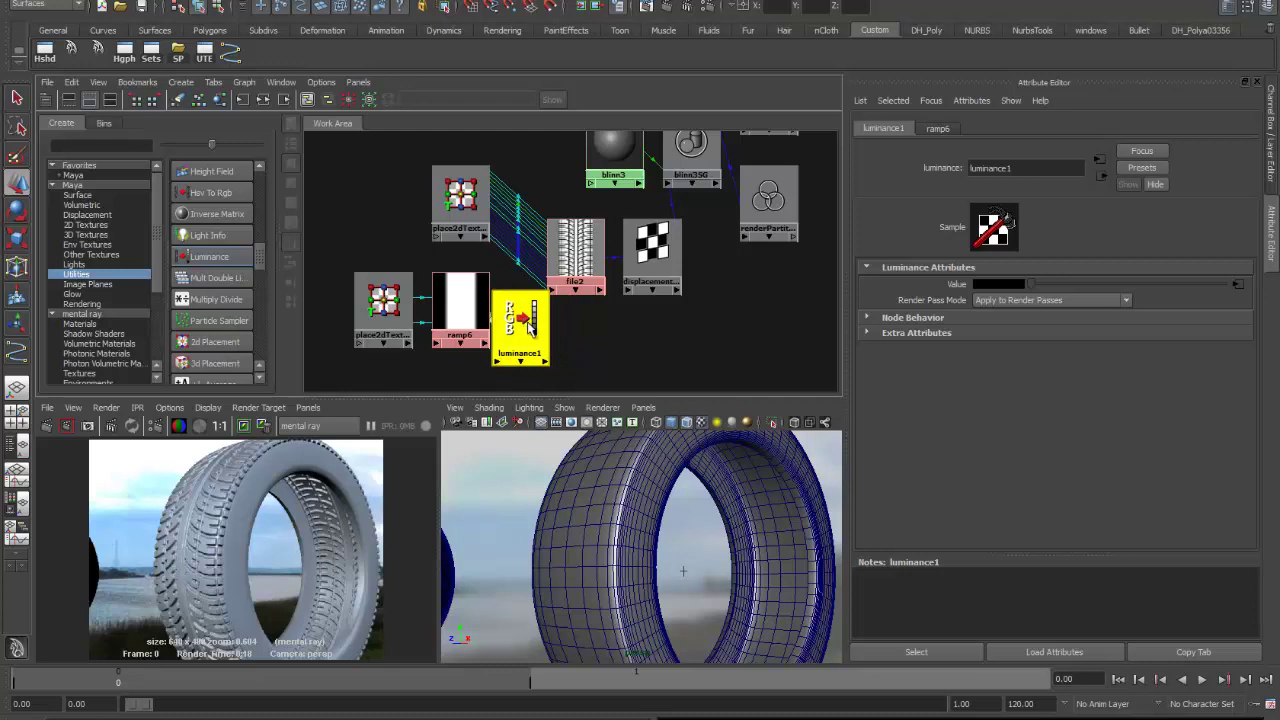
# Connect the luminance node's outValue to the tread file texture's alphaGain.
pyautogui.moveTo(530, 323); pyautogui.dragTo(590, 252, button='middle')
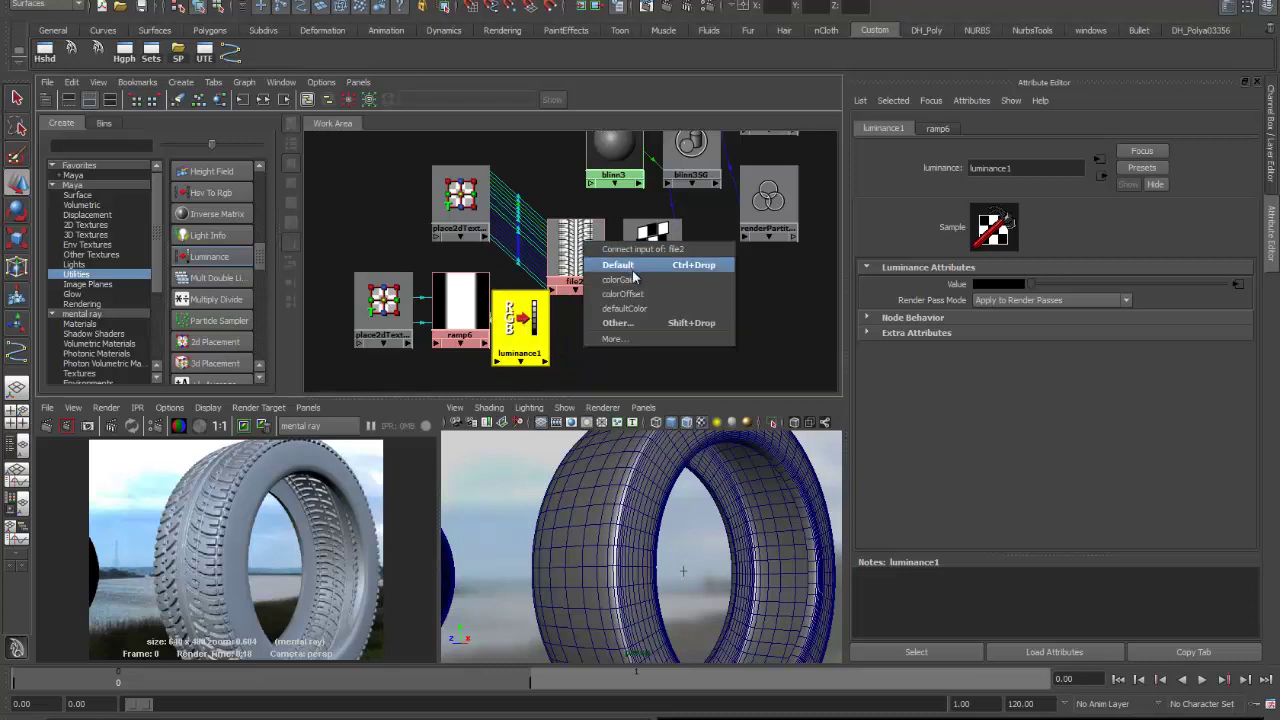
pyautogui.click(642, 322)
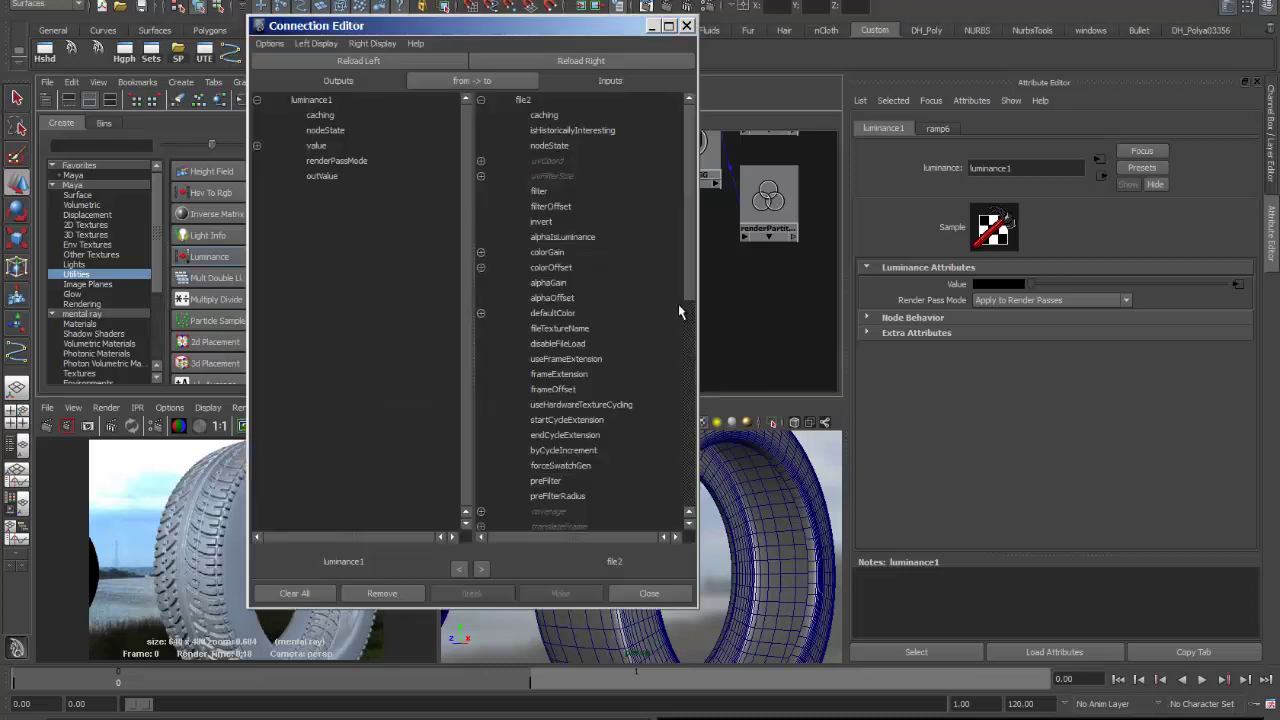
pyautogui.click(322, 176)
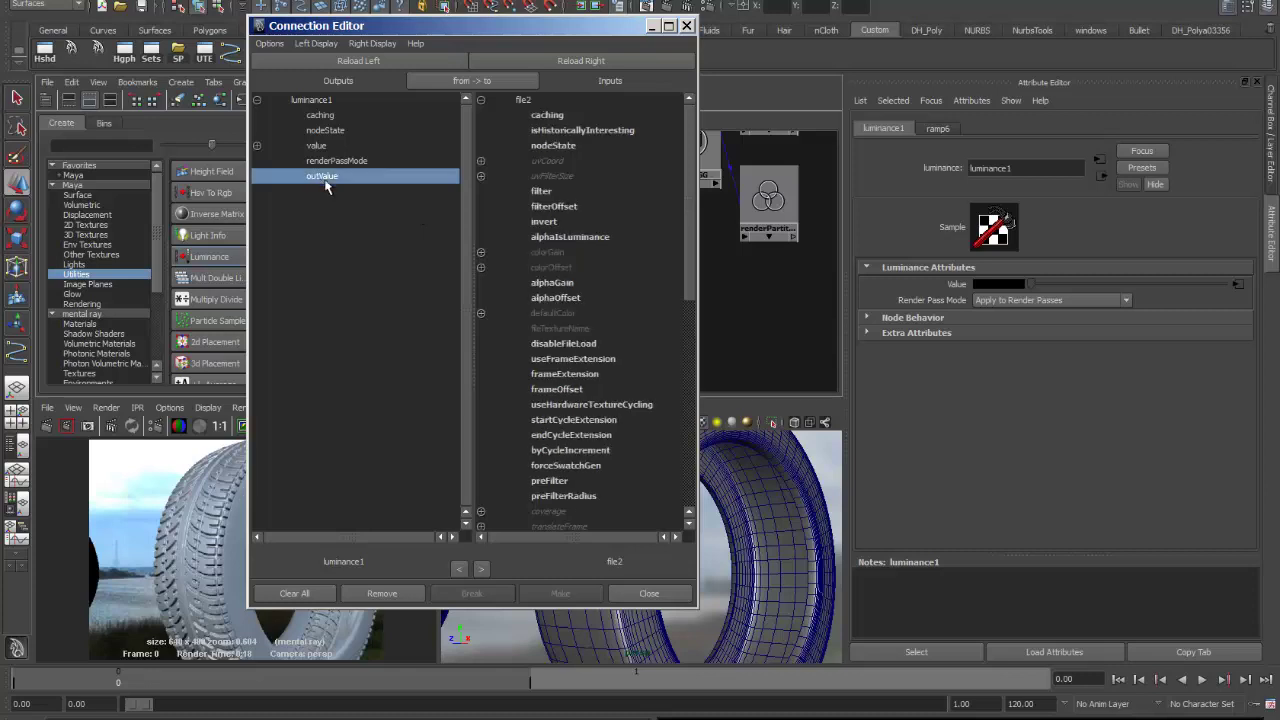
pyautogui.click(566, 285)
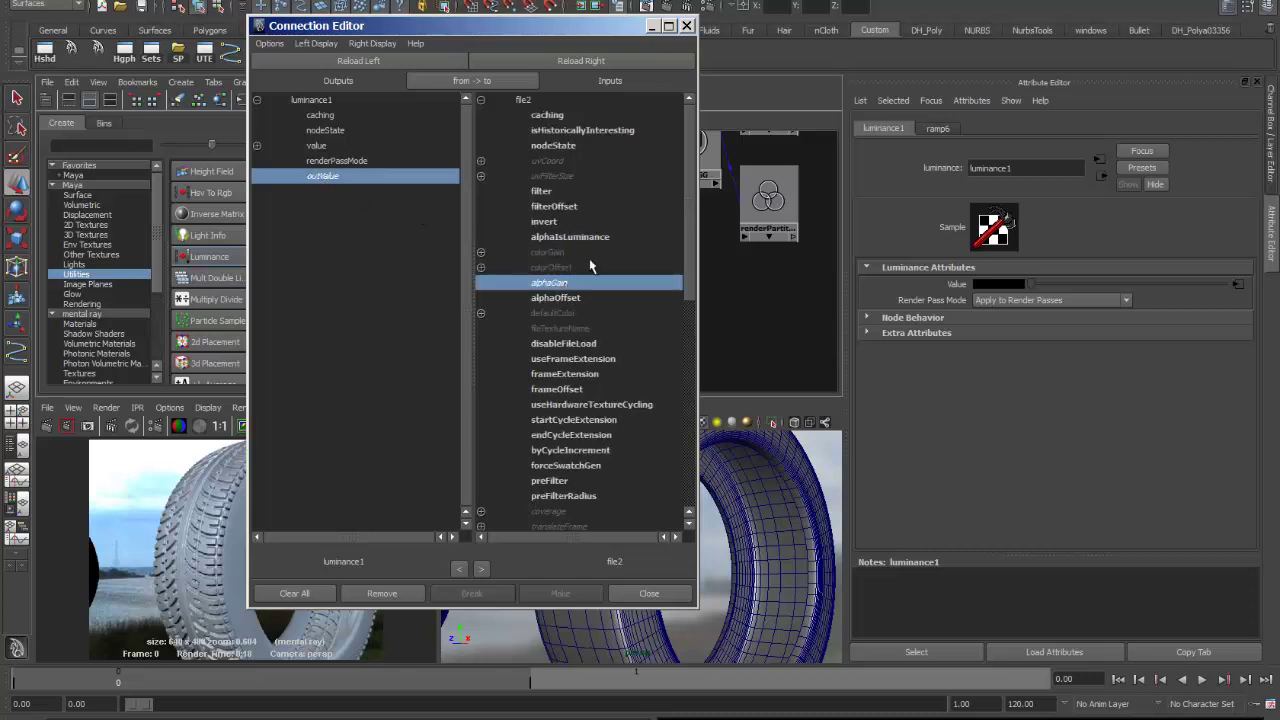
pyautogui.click(655, 26)
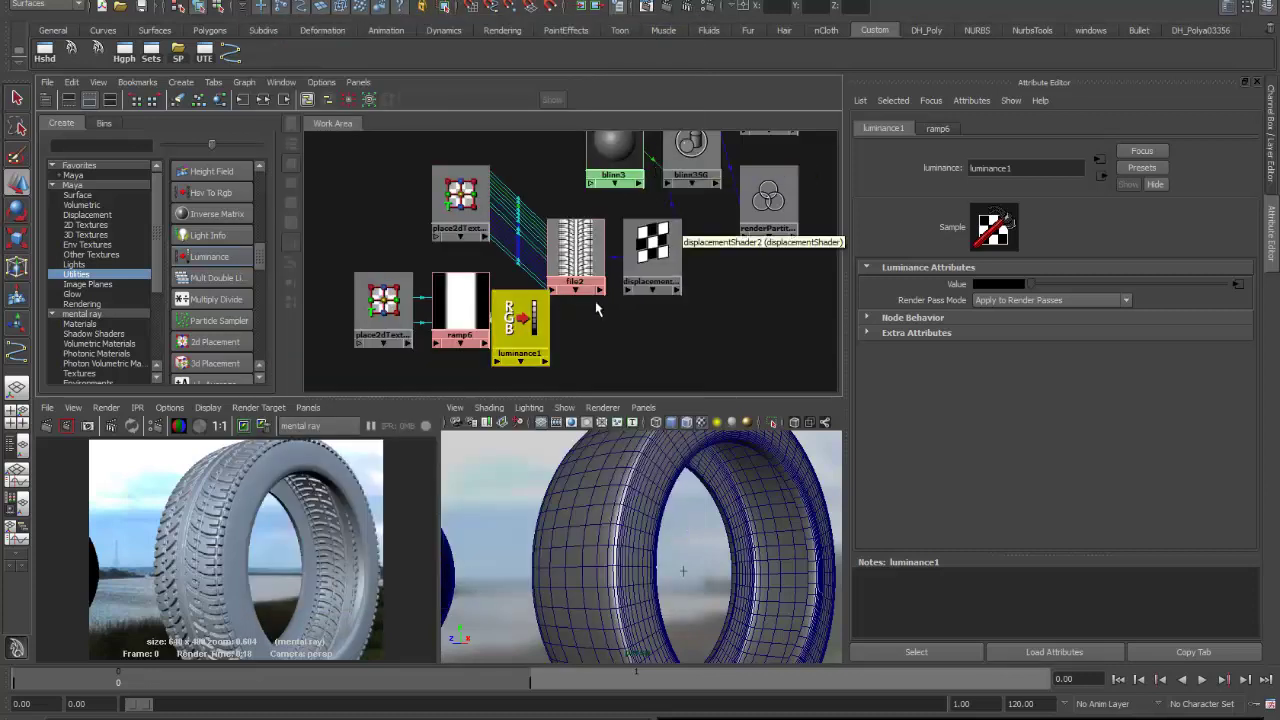
# Spread out the ramp, its placement node and the luminance node so their connections to the tread file are readable.
pyautogui.click(408, 308)
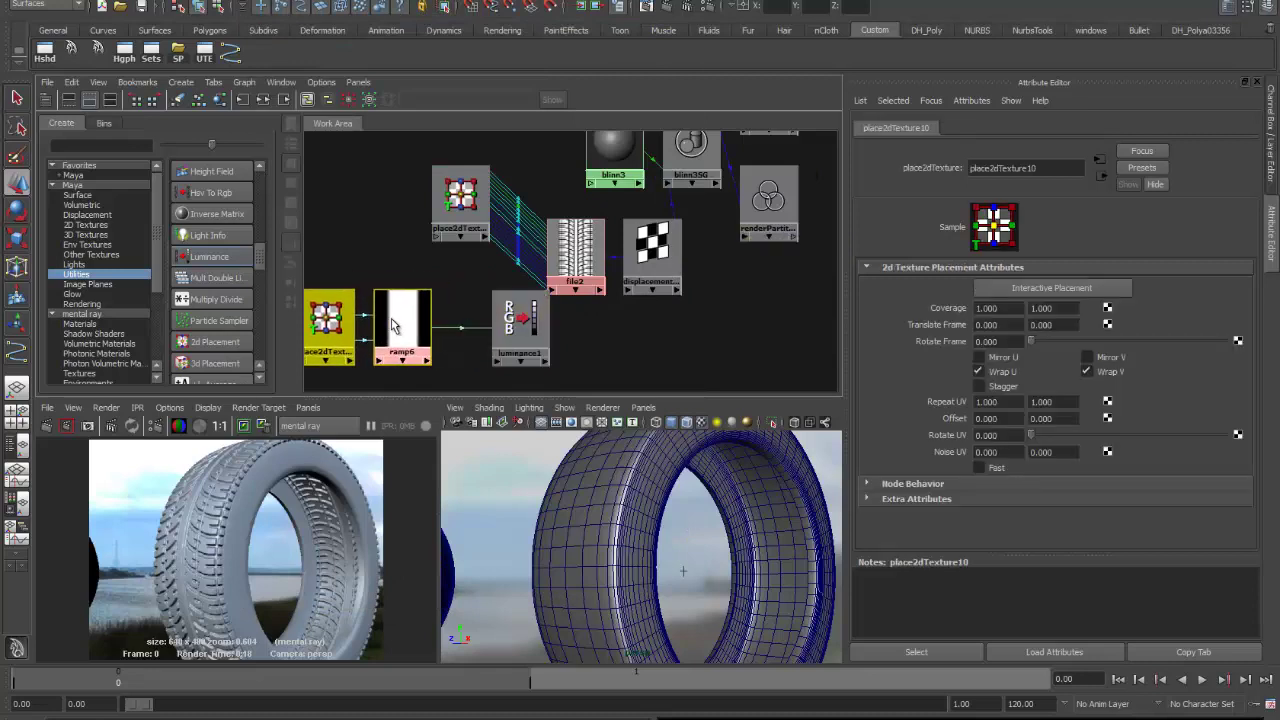
pyautogui.click(488, 325)
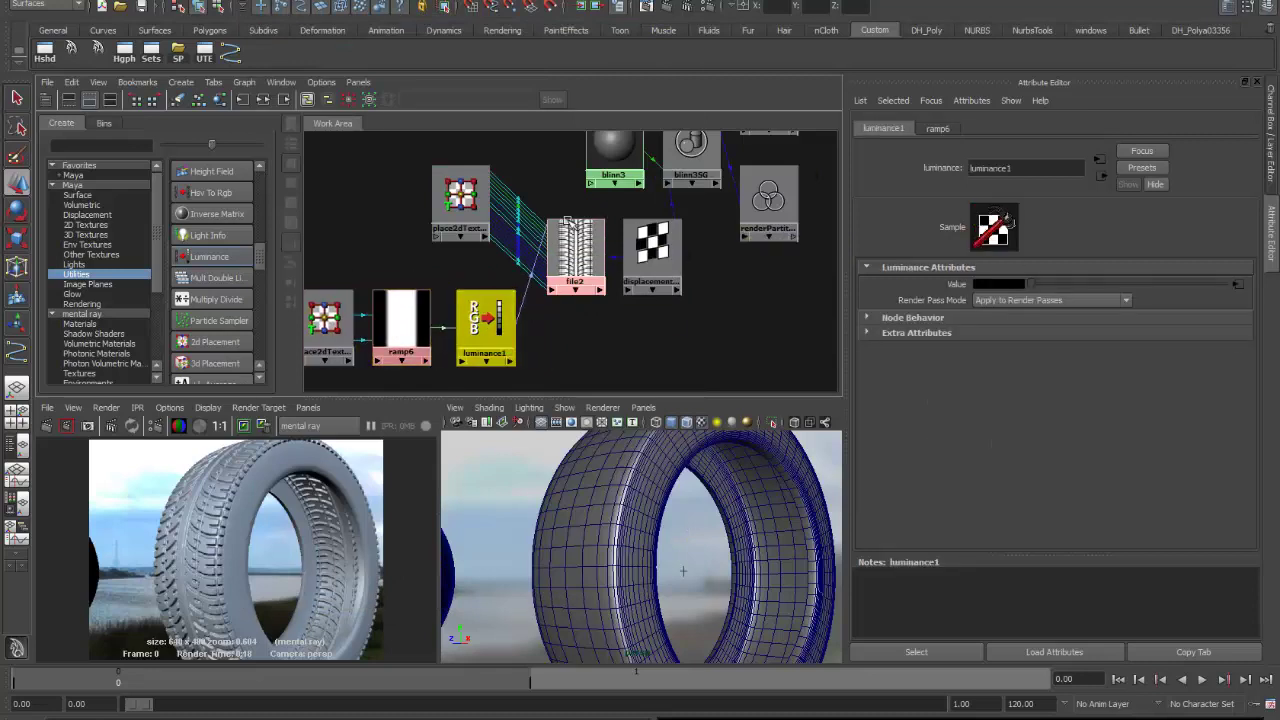
pyautogui.scroll(5, 572, 258)
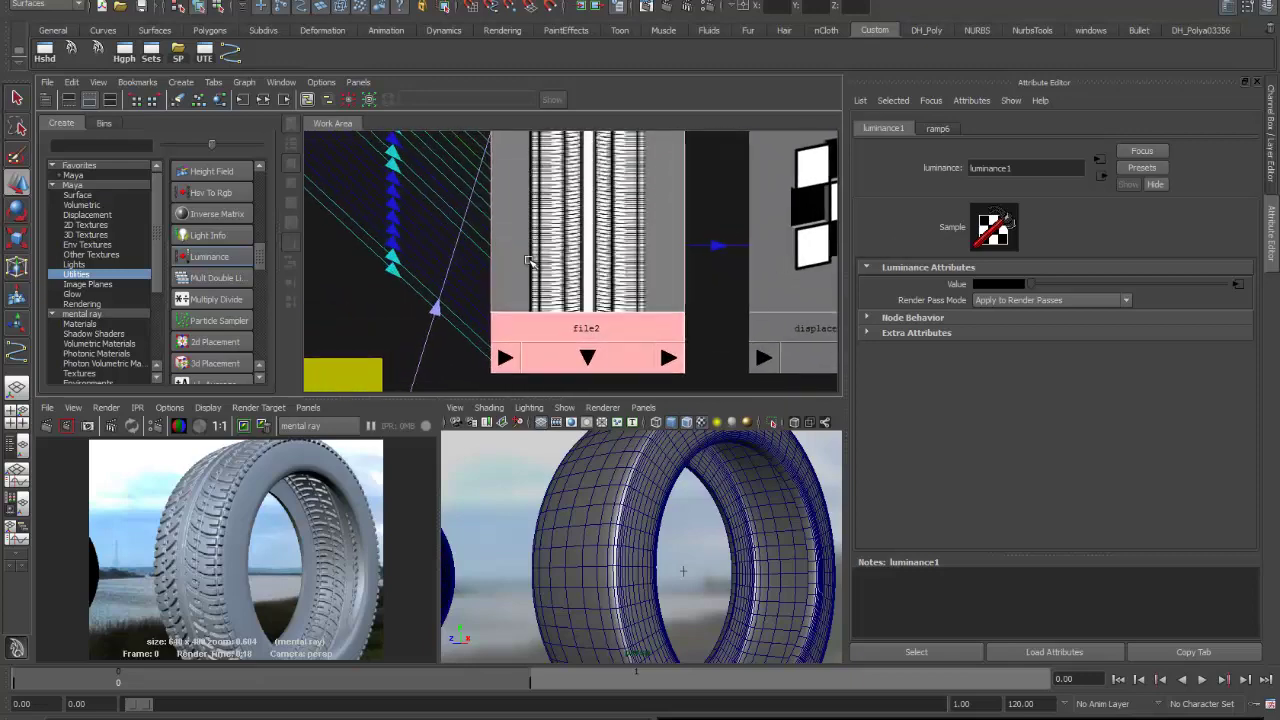
pyautogui.scroll(-5, 651, 303)
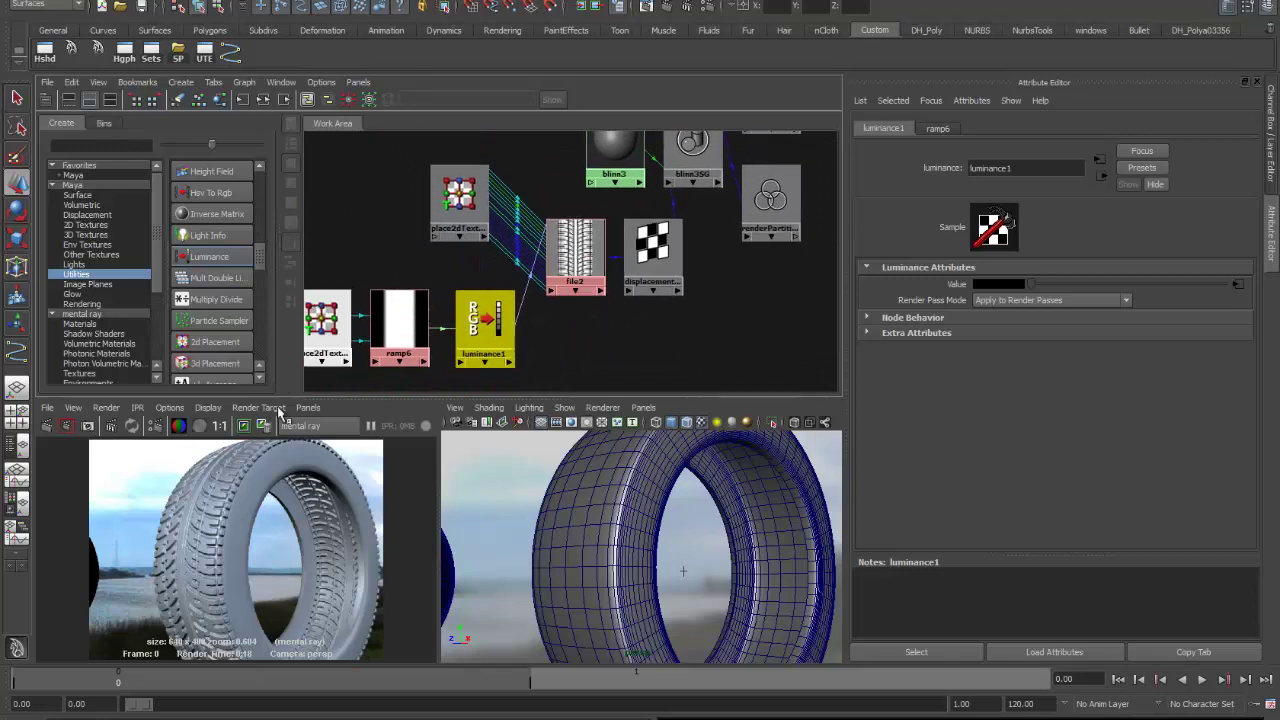
# Re-render the tire in the enlarged render view and compare it with the previously kept render.
pyautogui.press('space')
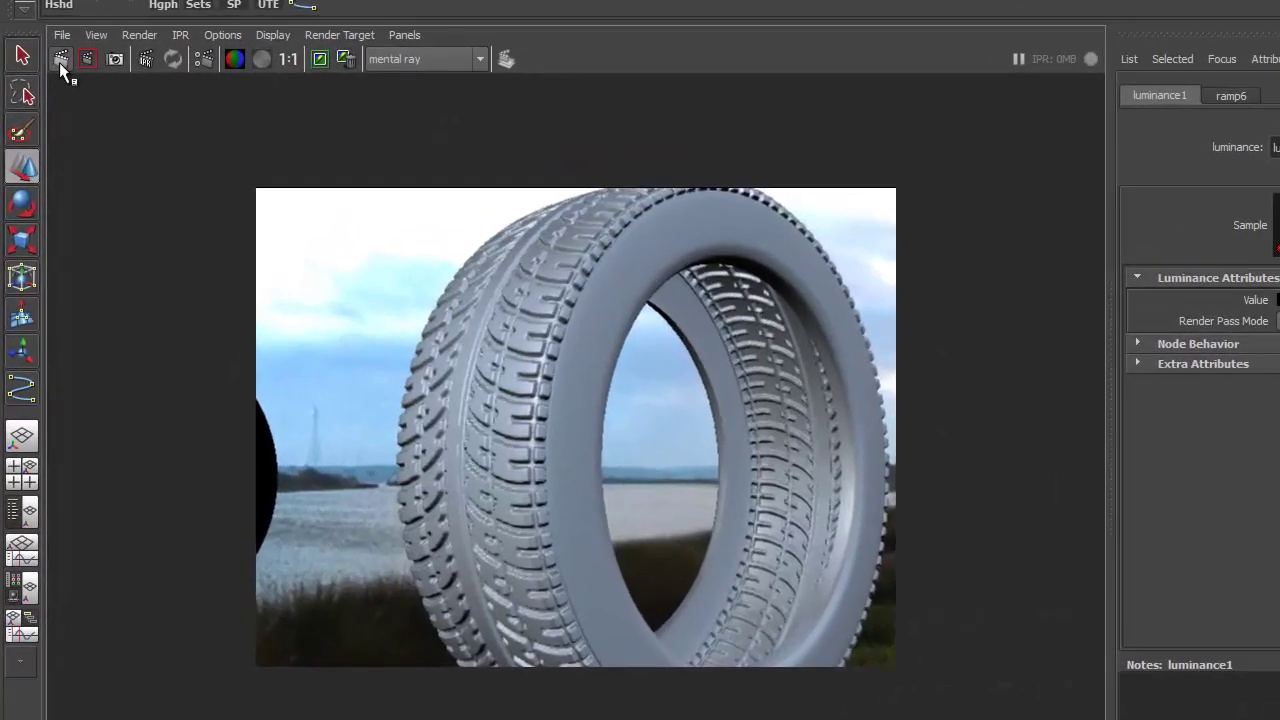
pyautogui.click(59, 62)
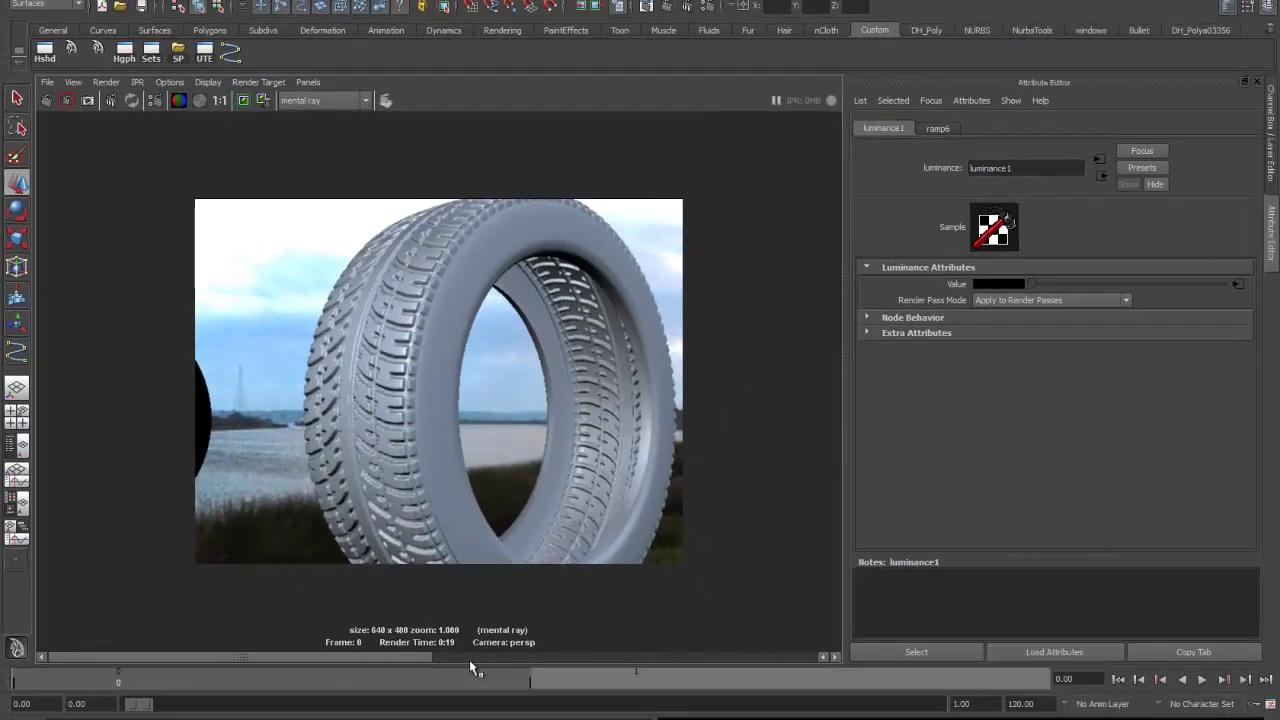
pyautogui.click(577, 658)
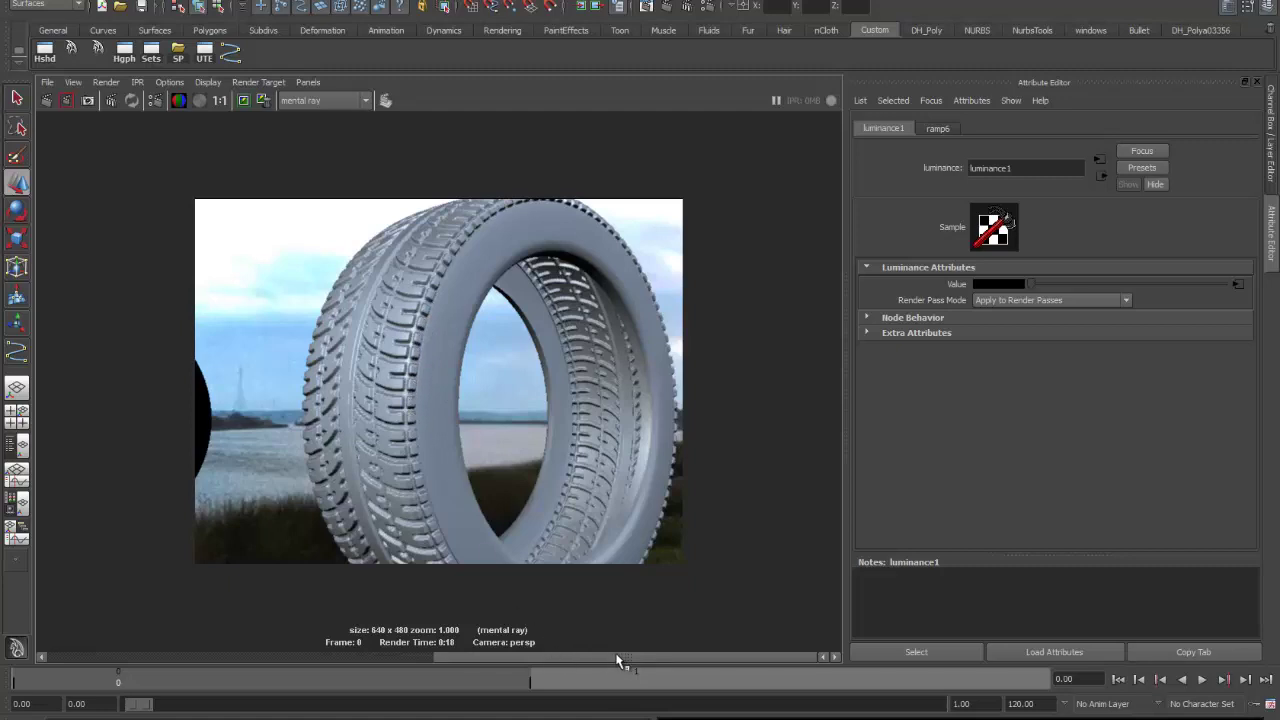
pyautogui.click(373, 657)
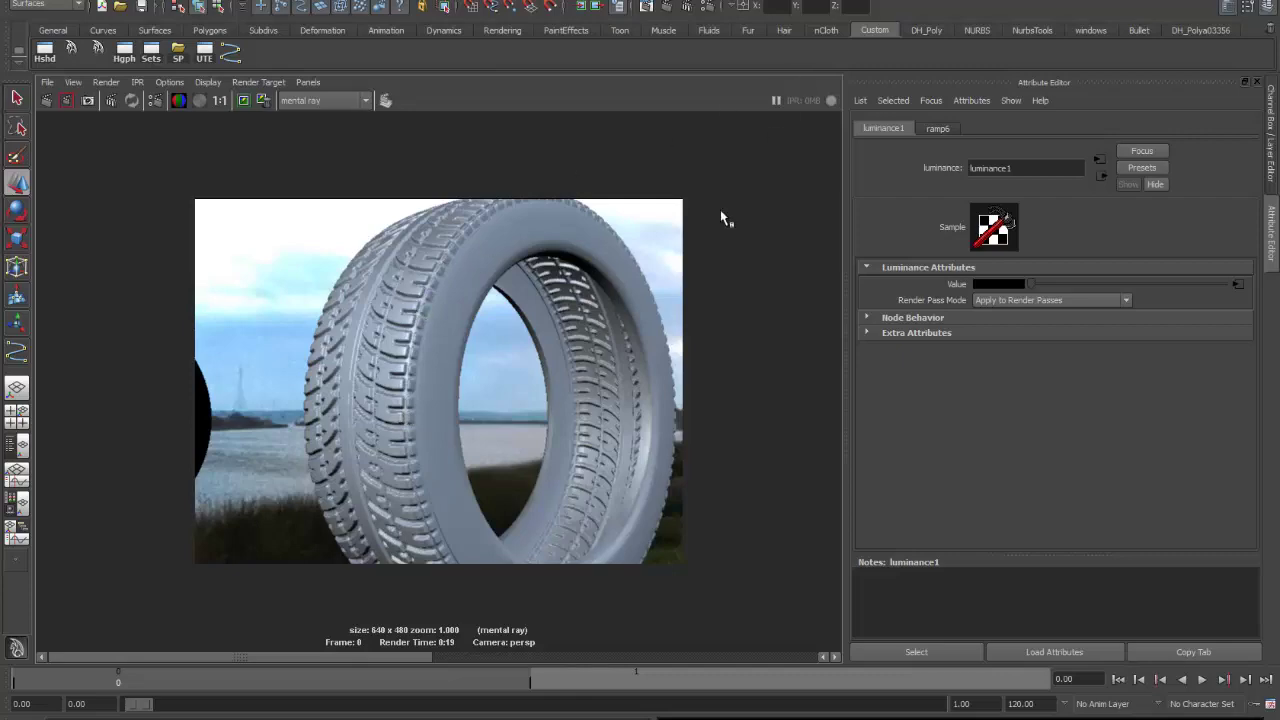
# Darken the Blinn material's color to nearly black and render the tire in the separate Render View.
pyautogui.press('space')
pyautogui.click(620, 157)
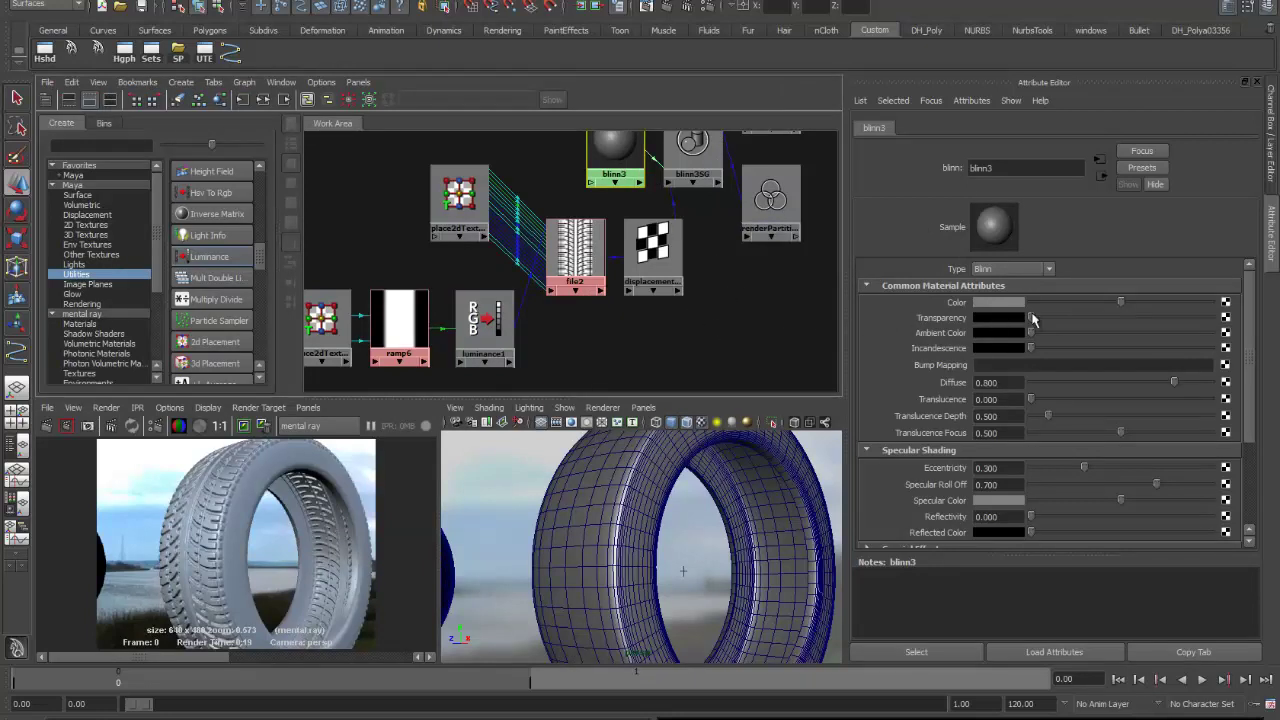
pyautogui.moveTo(1119, 303); pyautogui.dragTo(1035, 303)
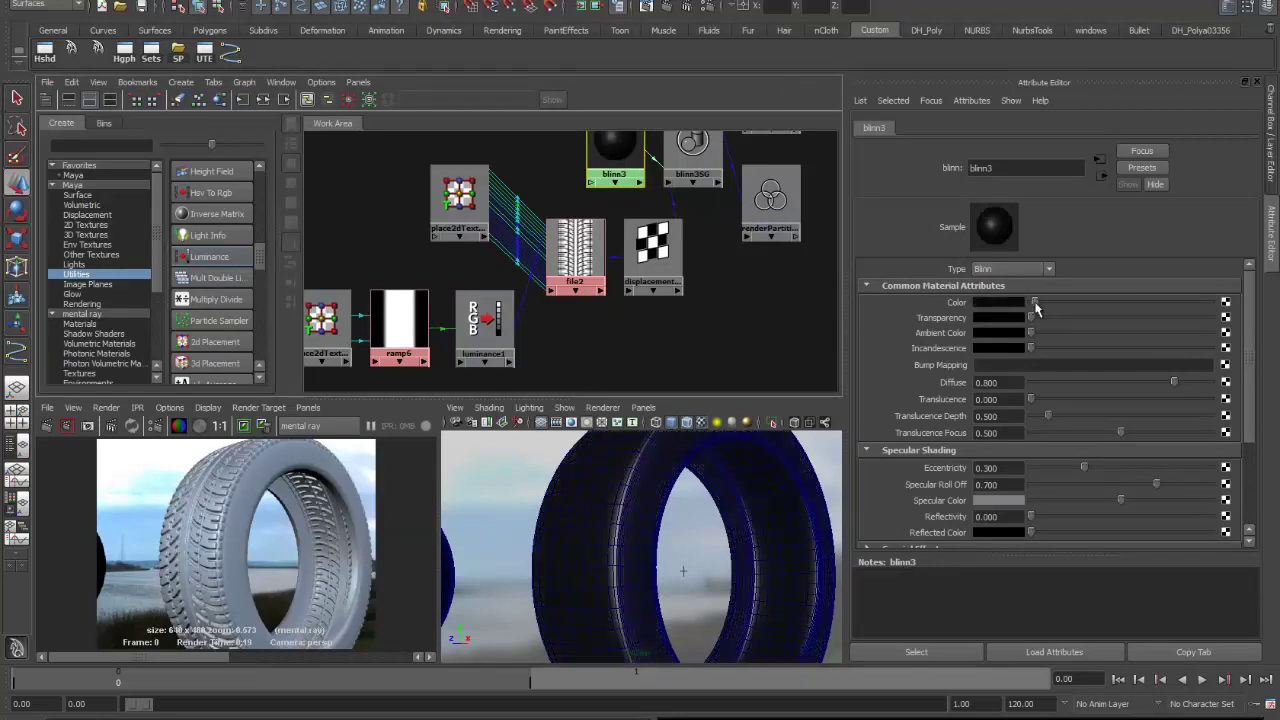
pyautogui.click(668, 8)
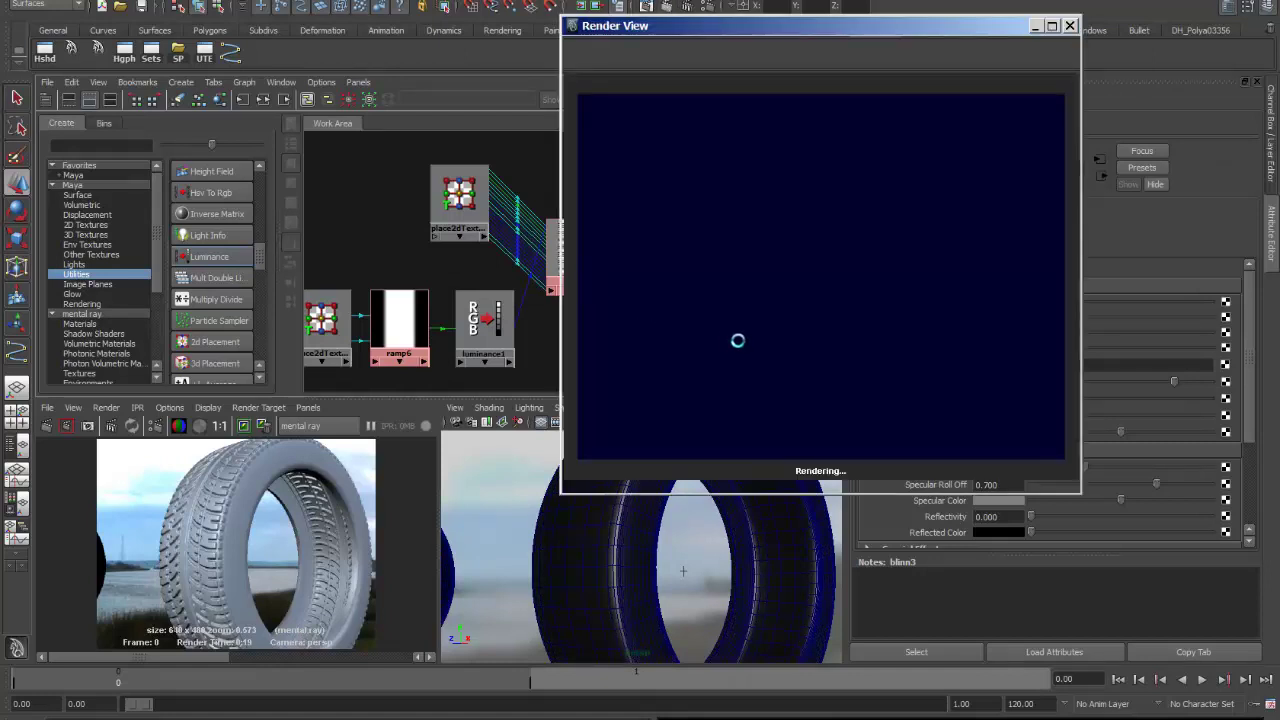